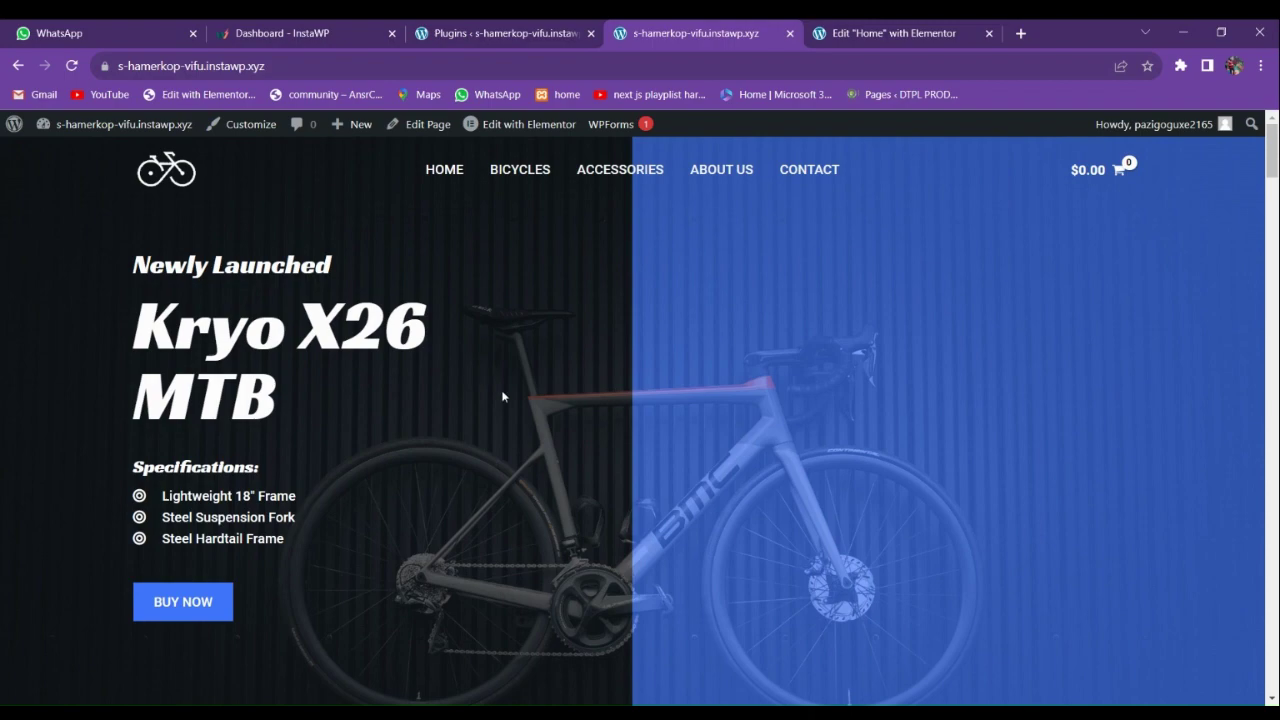
Examine the search bar between the hero banner and the New Arrivales products on the home page.
scroll(523, 408, "down", 8)
scroll(523, 408, "up", 3)
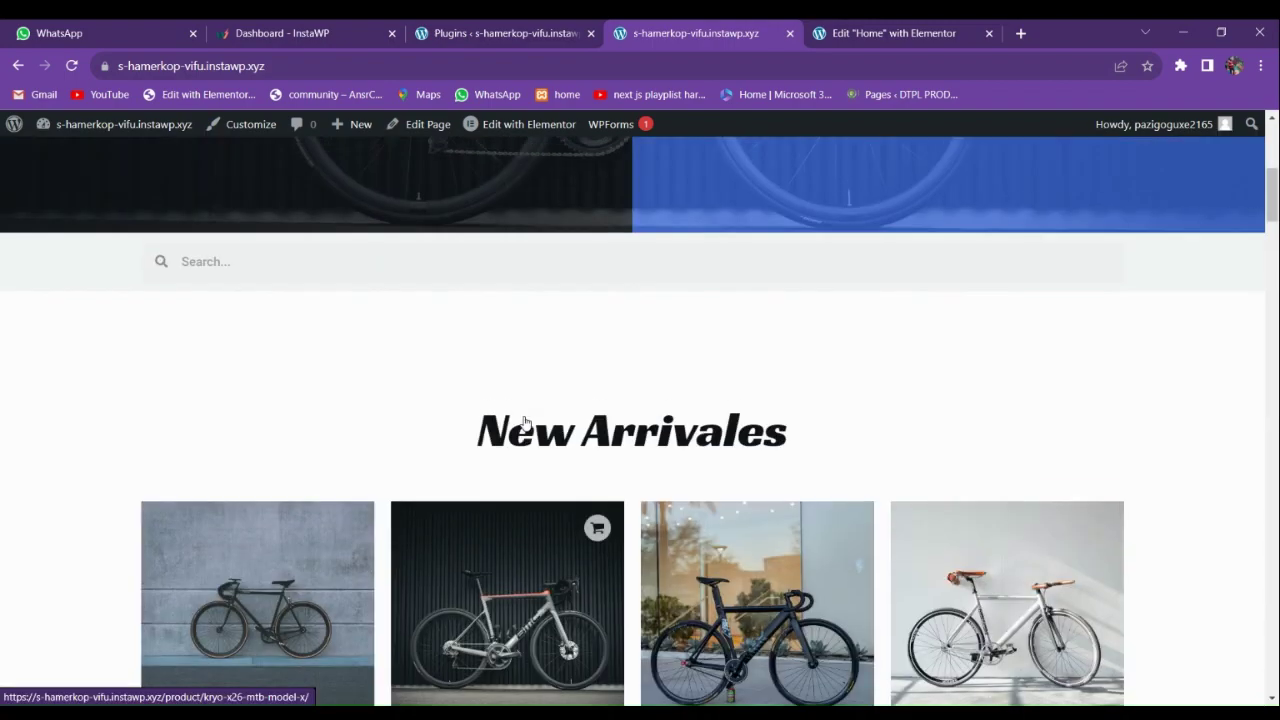
left_click(219, 265)
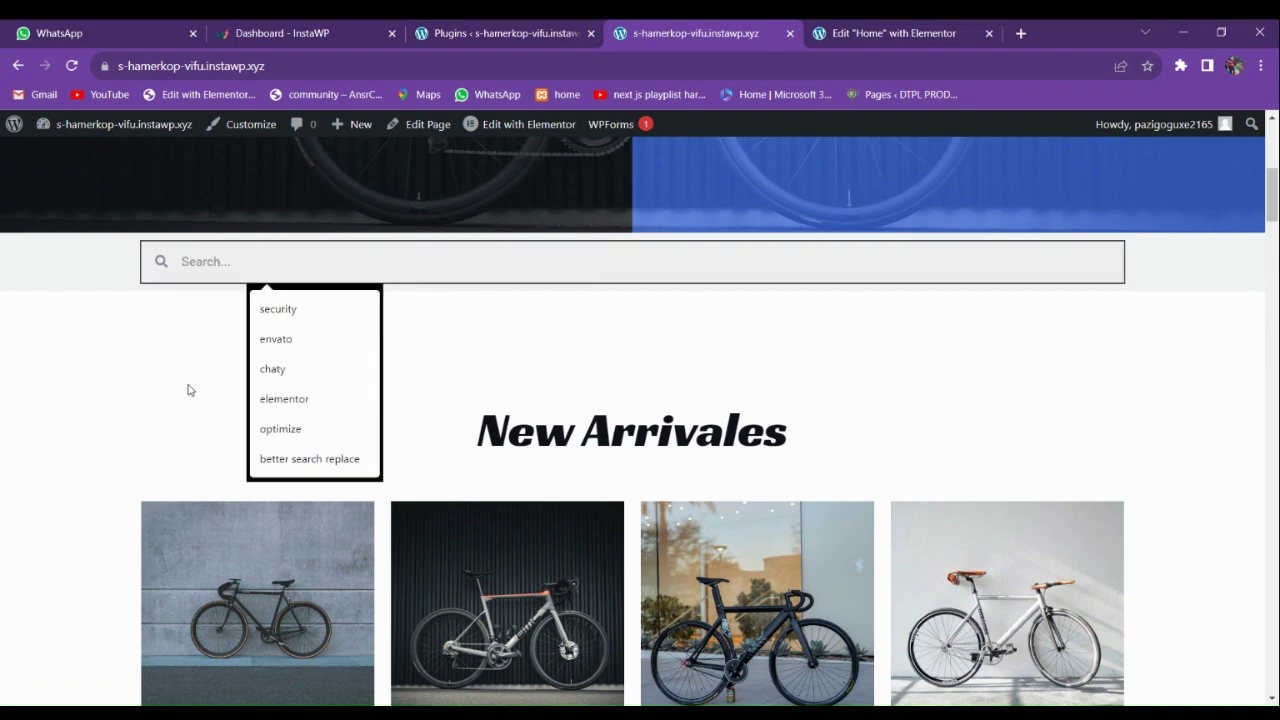
scroll(134, 366, "up", 3)
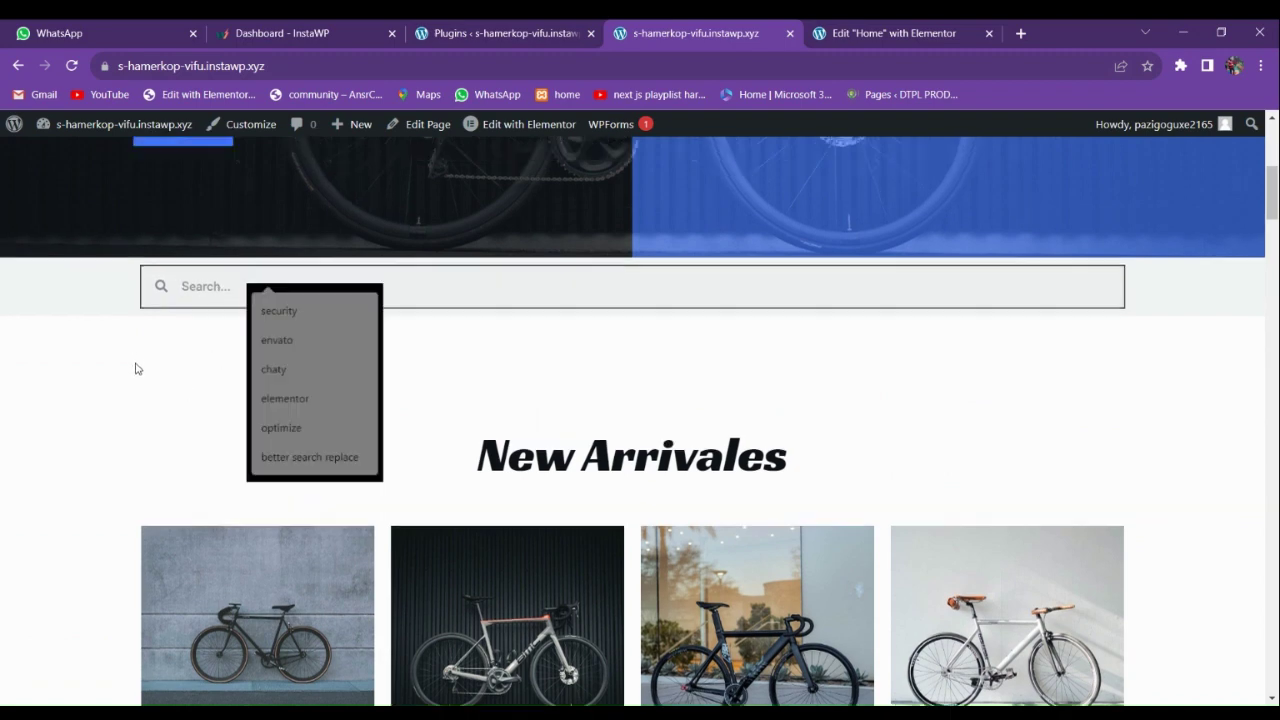
left_click(212, 429)
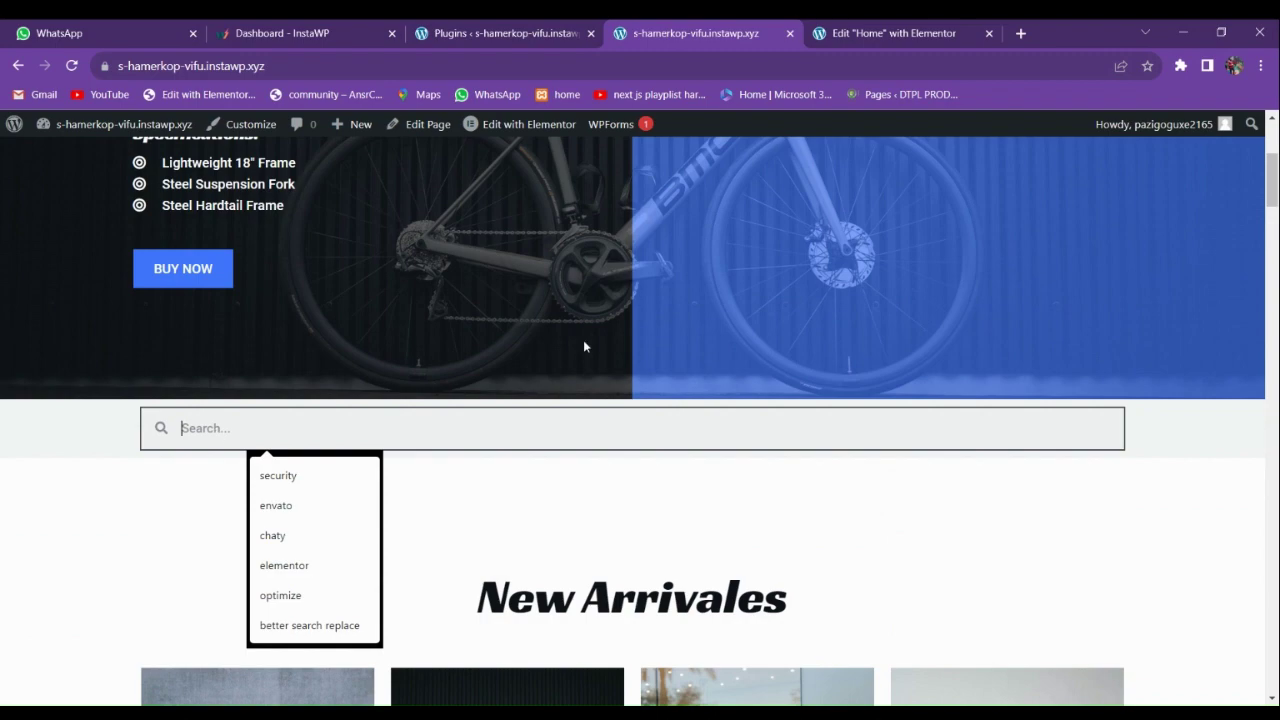
scroll(584, 346, "up", 4)
scroll(596, 392, "down", 5)
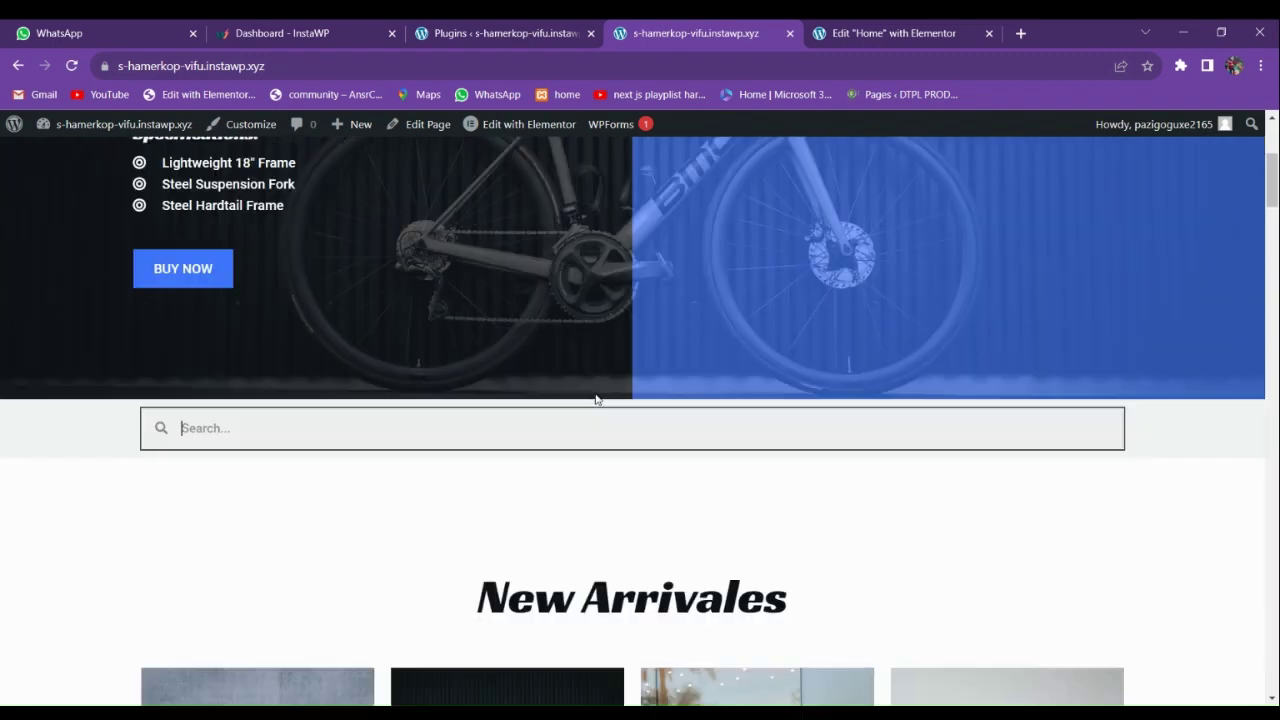
scroll(585, 392, "up", 5)
scroll(577, 366, "down", 5)
scroll(577, 366, "up", 6)
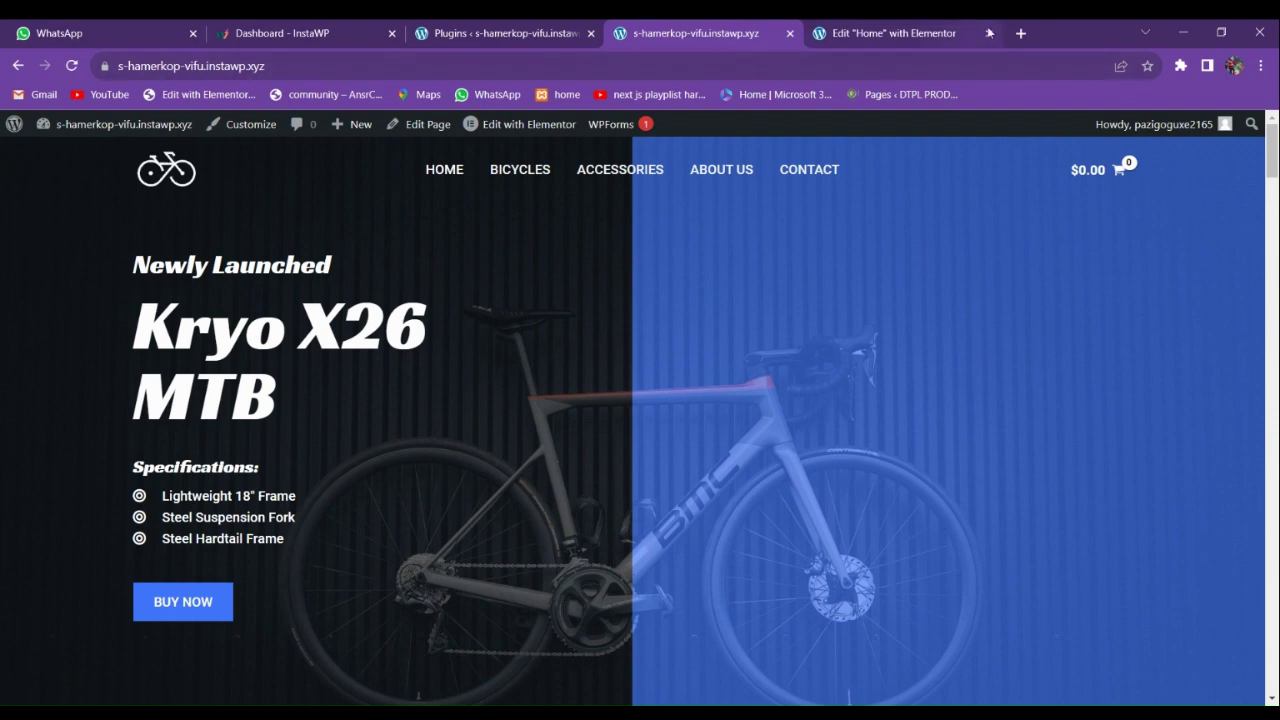
Close the Elementor editor for the Home page and reload the live home page to check its current layout.
left_click(989, 34)
left_click(72, 65)
scroll(481, 391, "down", 2)
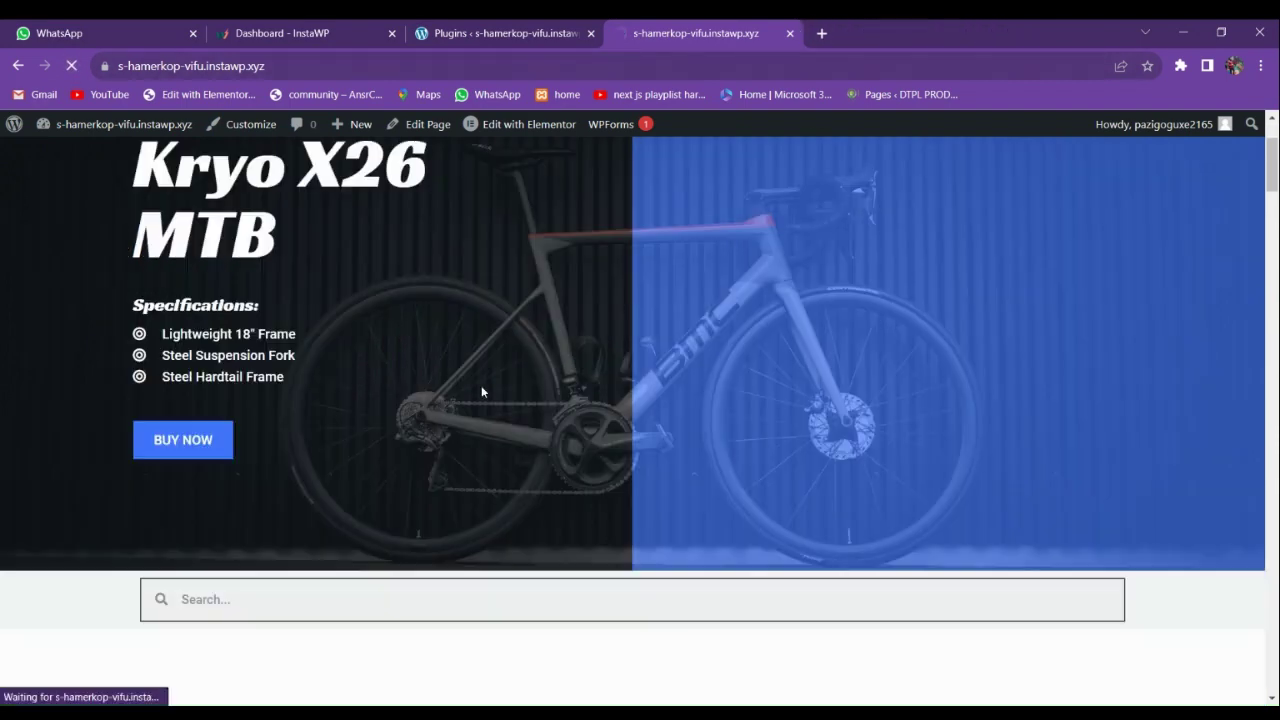
scroll(481, 391, "down", 3)
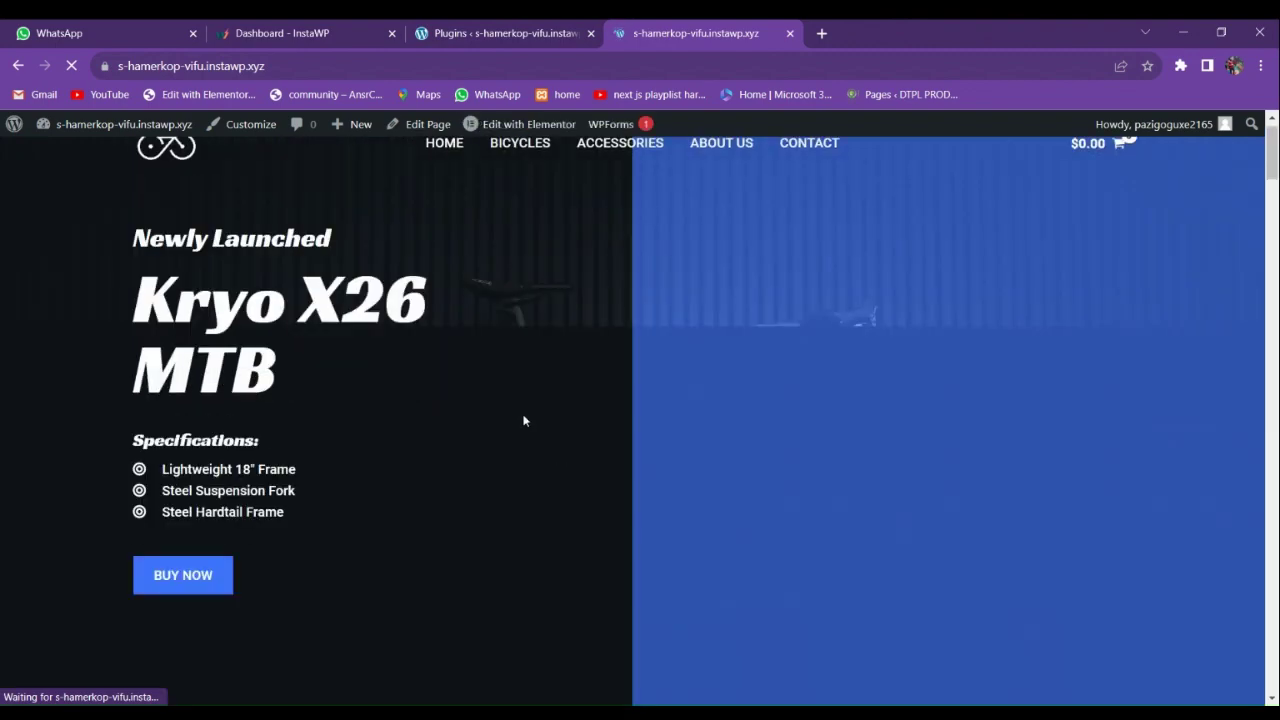
scroll(517, 418, "down", 6)
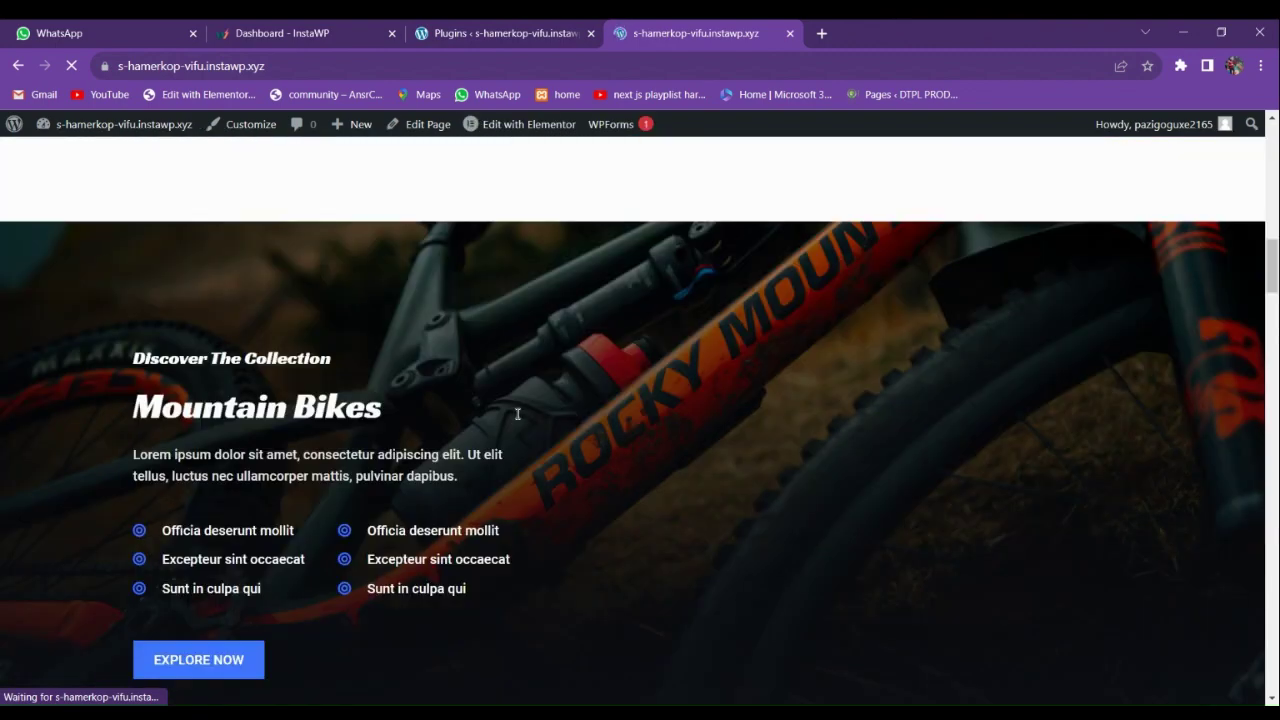
scroll(517, 414, "up", 12)
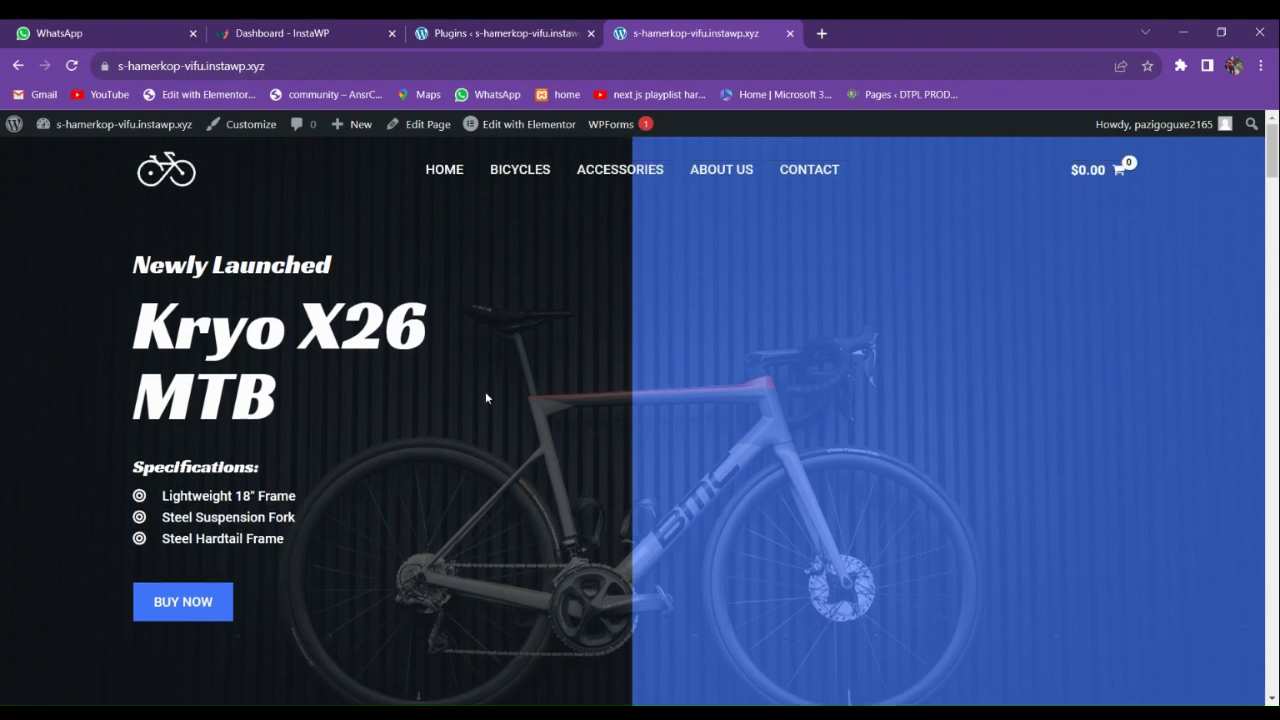
Review the list of installed plugins in the site's WordPress admin.
left_click(497, 38)
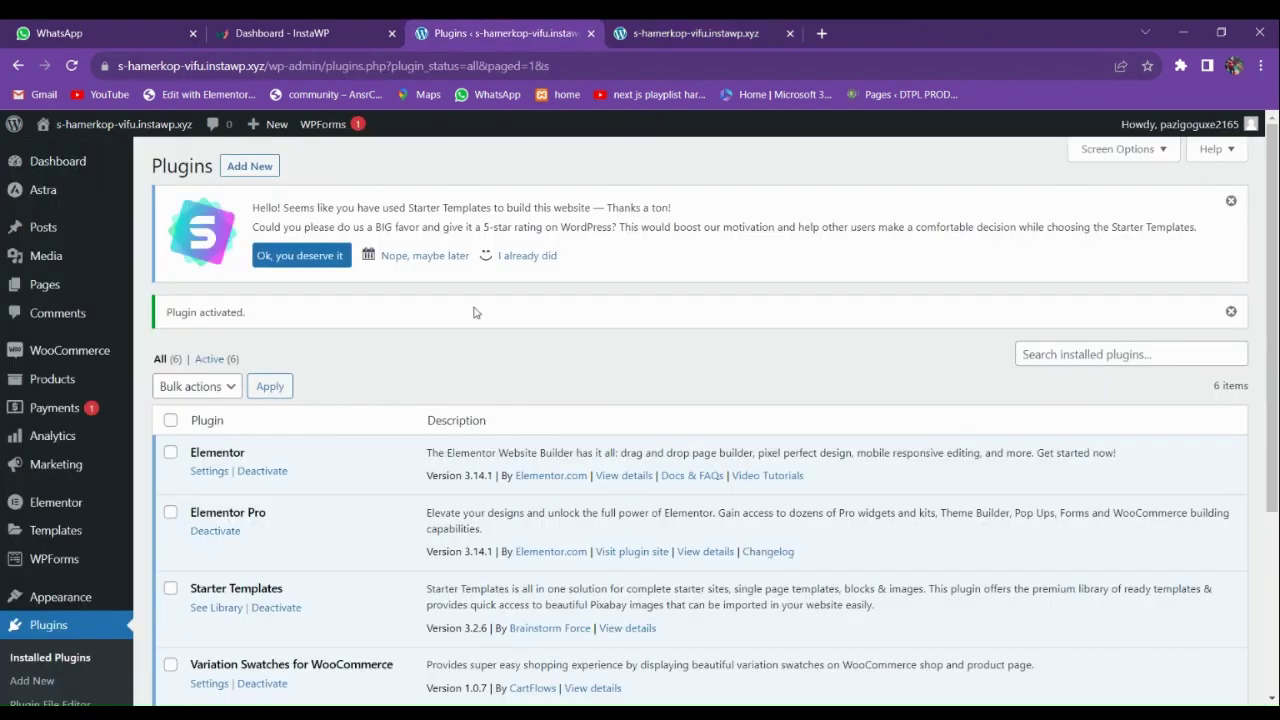
scroll(215, 463, "down", 2)
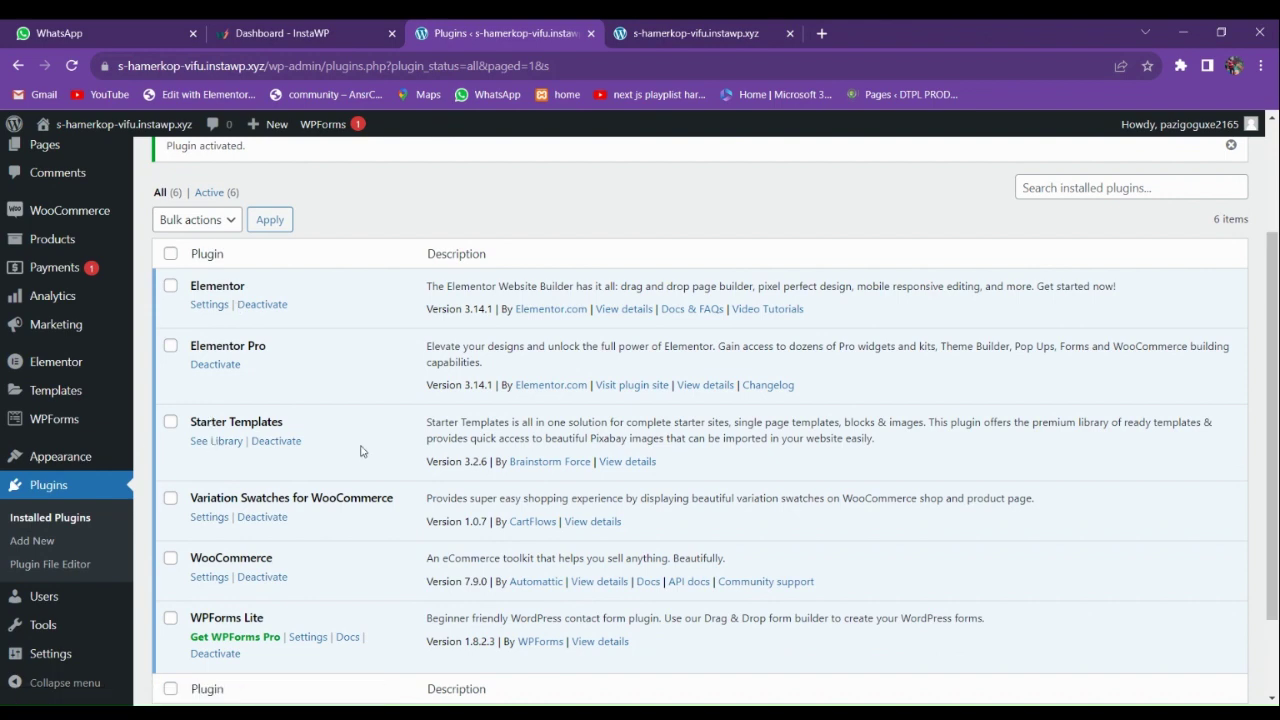
scroll(361, 451, "down", 2)
scroll(363, 477, "up", 5)
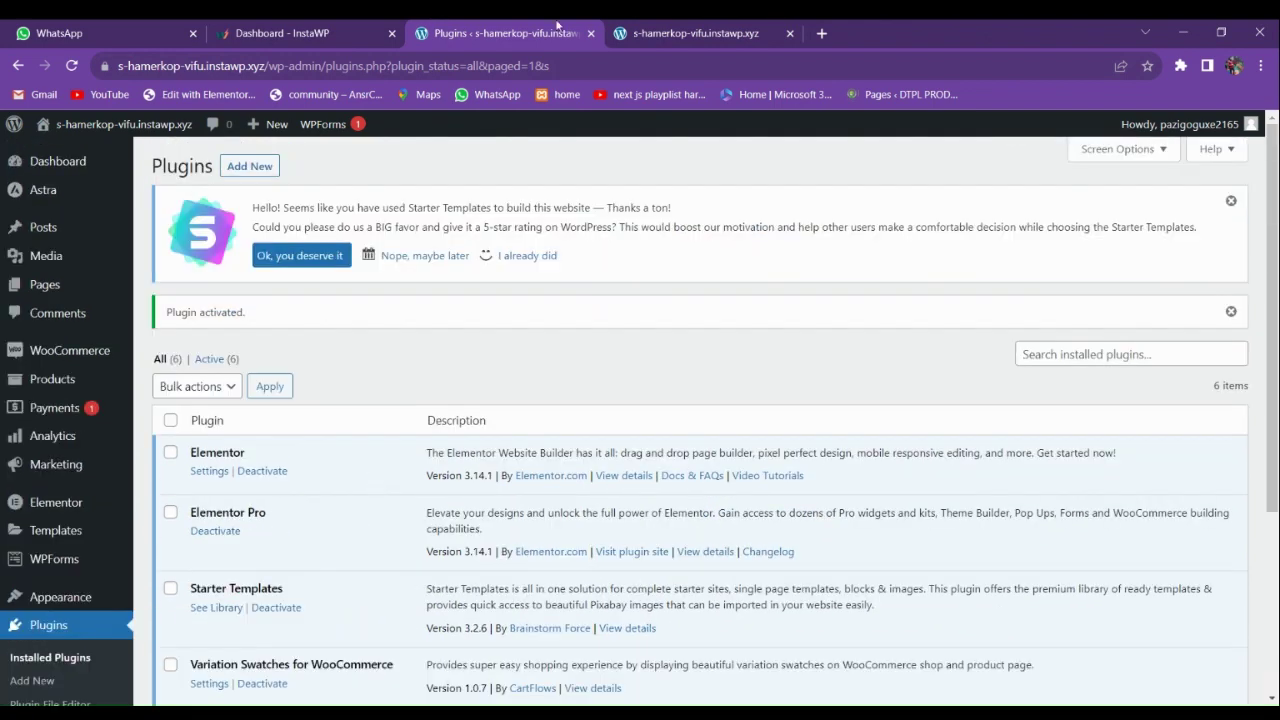
left_click(648, 30)
left_click(575, 30)
left_click(665, 30)
left_click(531, 30)
left_click(690, 30)
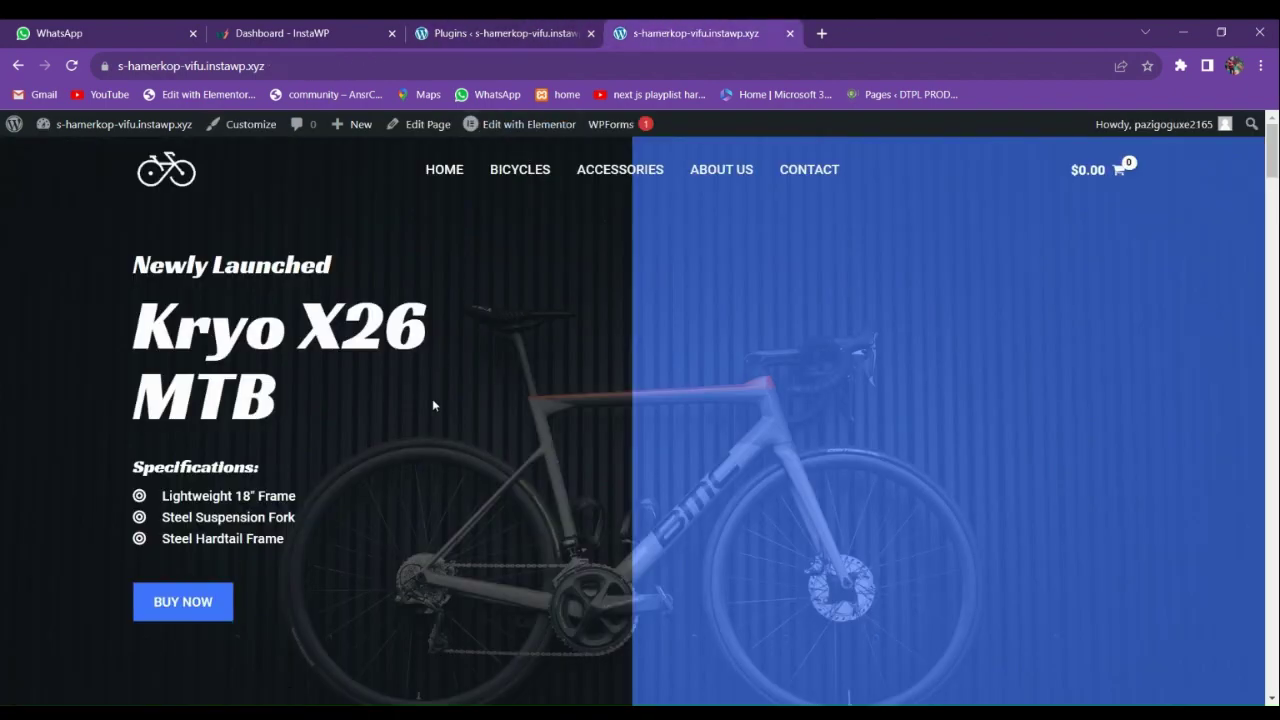
left_click(468, 30)
key("ctrl+Tab")
Examine the live home page from the hero banner down past the New Arrivales products.
scroll(433, 465, "down", 7)
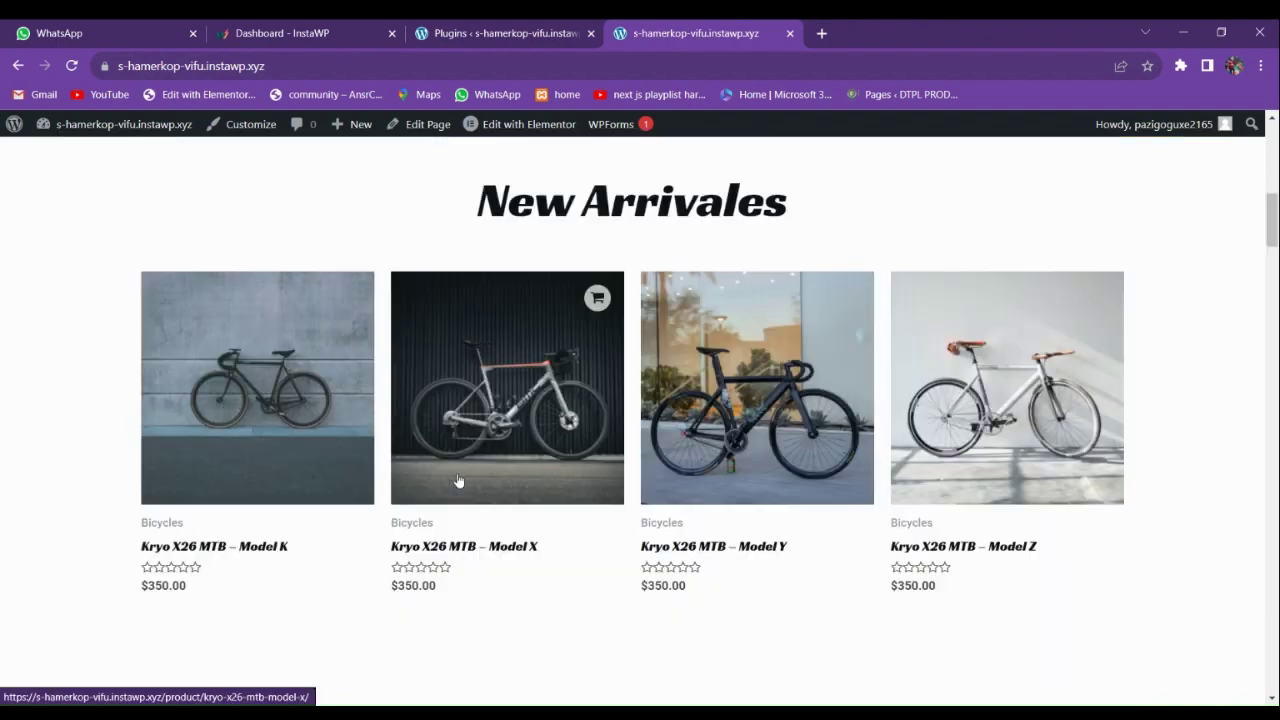
scroll(457, 474, "up", 7)
scroll(505, 347, "down", 5)
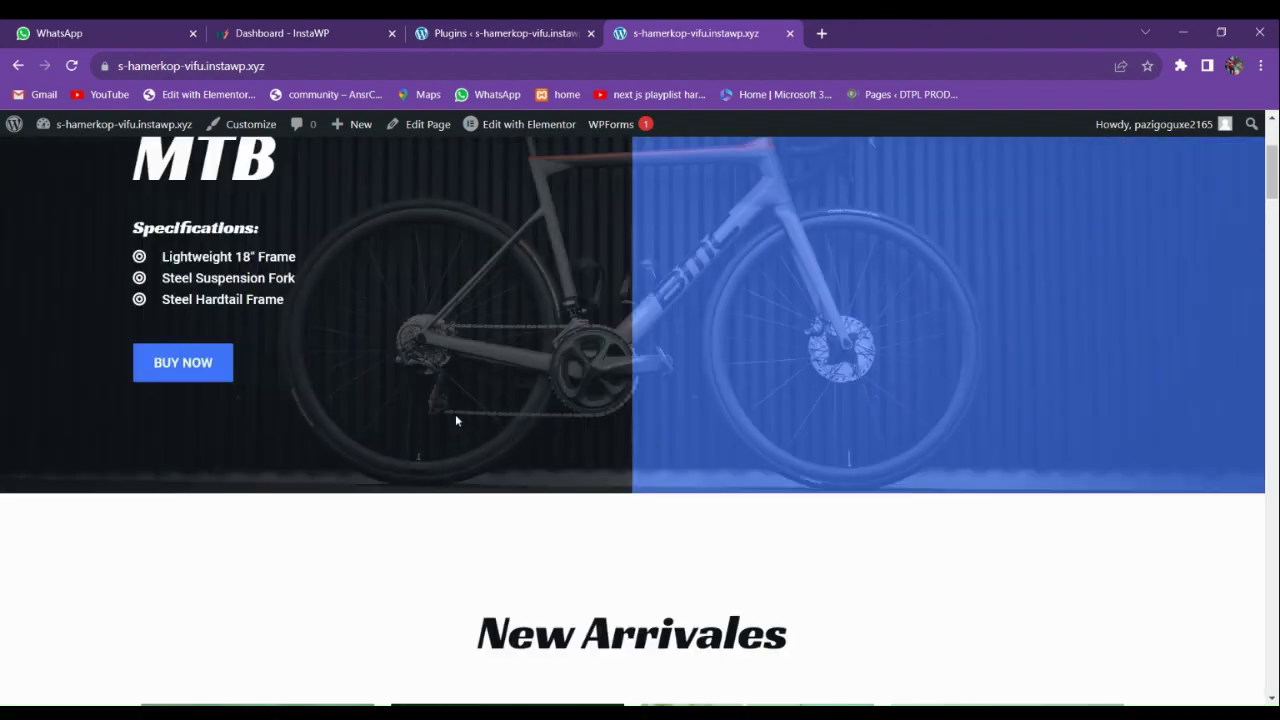
scroll(481, 270, "up", 5)
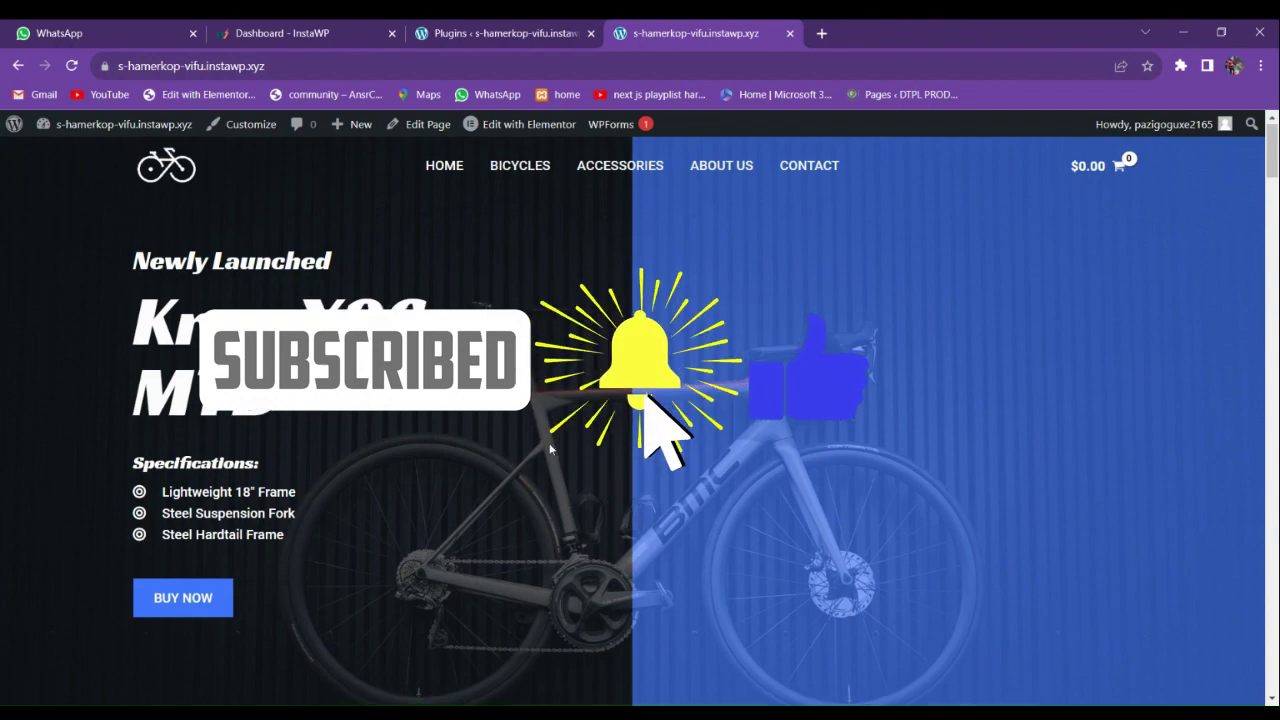
scroll(538, 354, "down", 1)
scroll(538, 354, "up", 1)
scroll(538, 354, "down", 5)
scroll(511, 437, "down", 4)
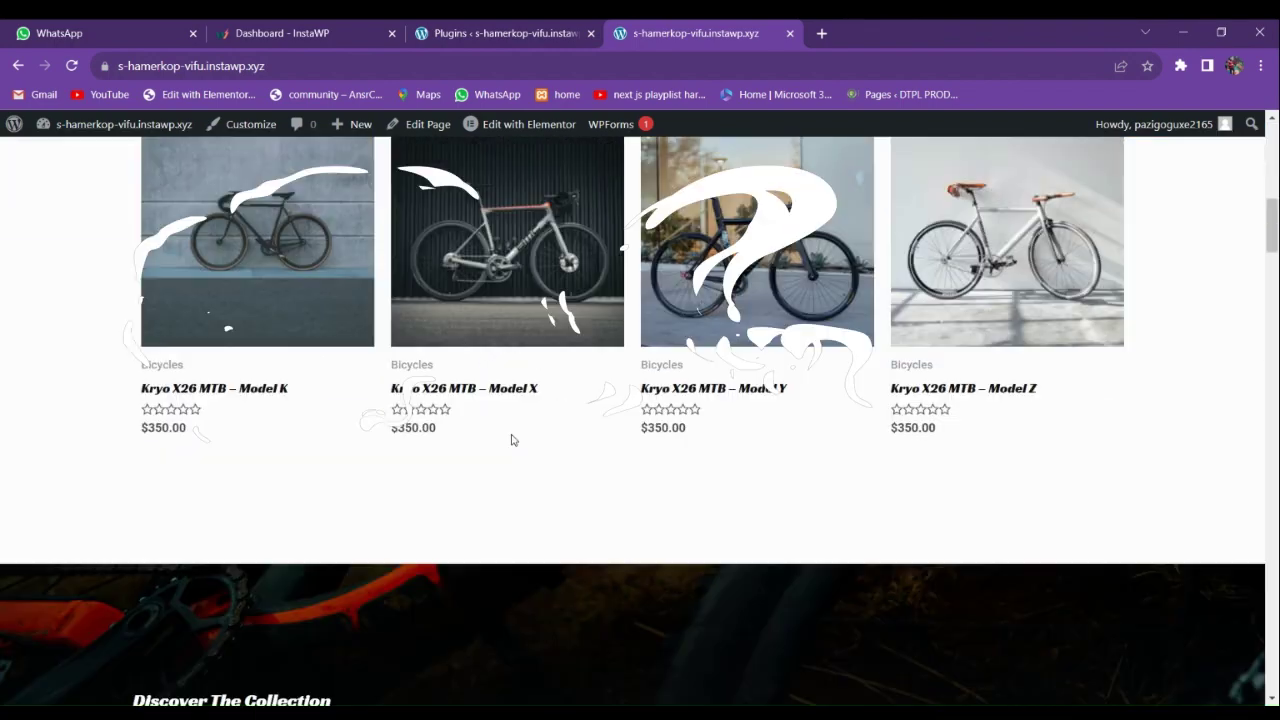
scroll(511, 430, "up", 9)
Open the home page for editing with Elementor in a new browser tab and switch to it.
mouse_move(519, 133)
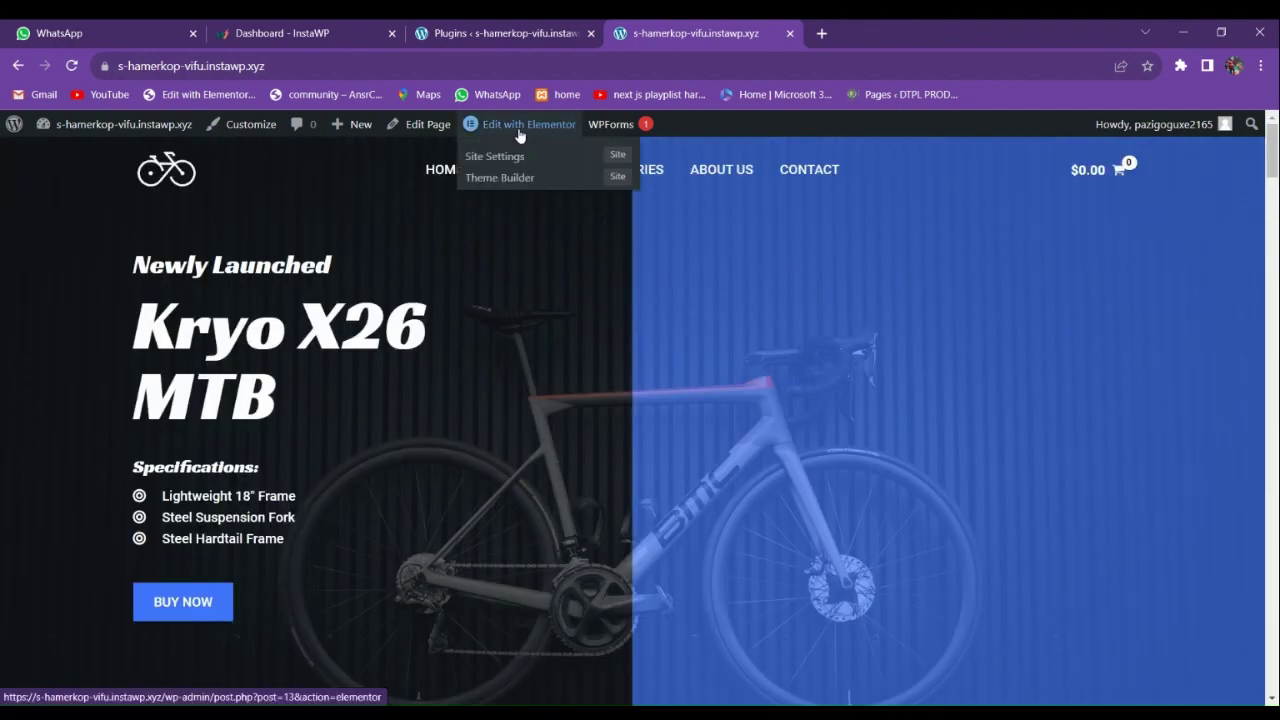
right_click(522, 130)
left_click(565, 136)
scroll(335, 287, "down", 4)
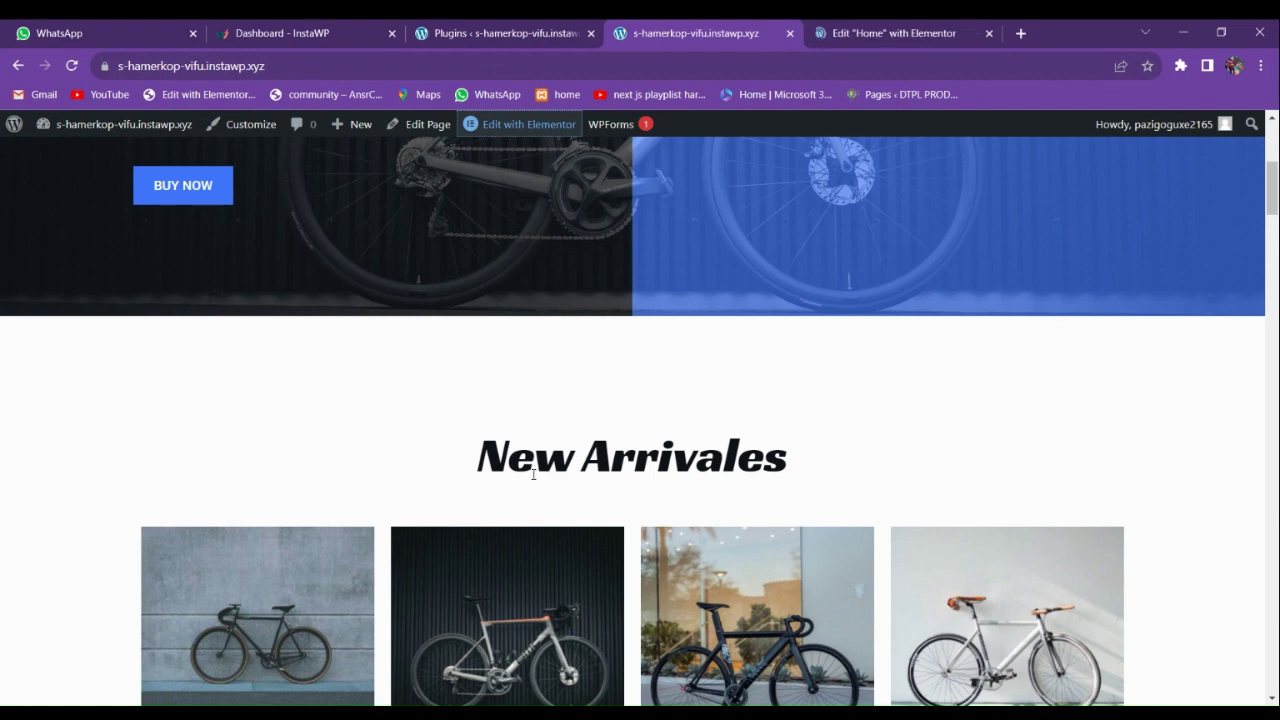
scroll(528, 472, "up", 4)
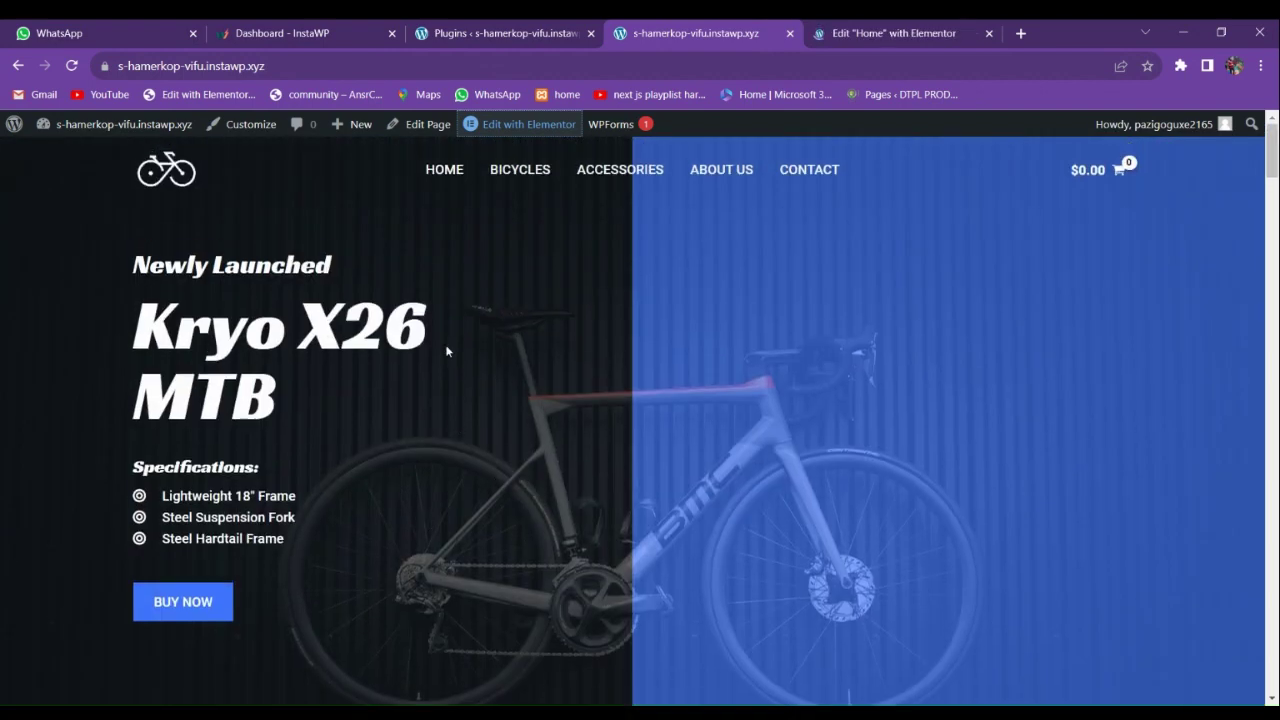
left_click(857, 30)
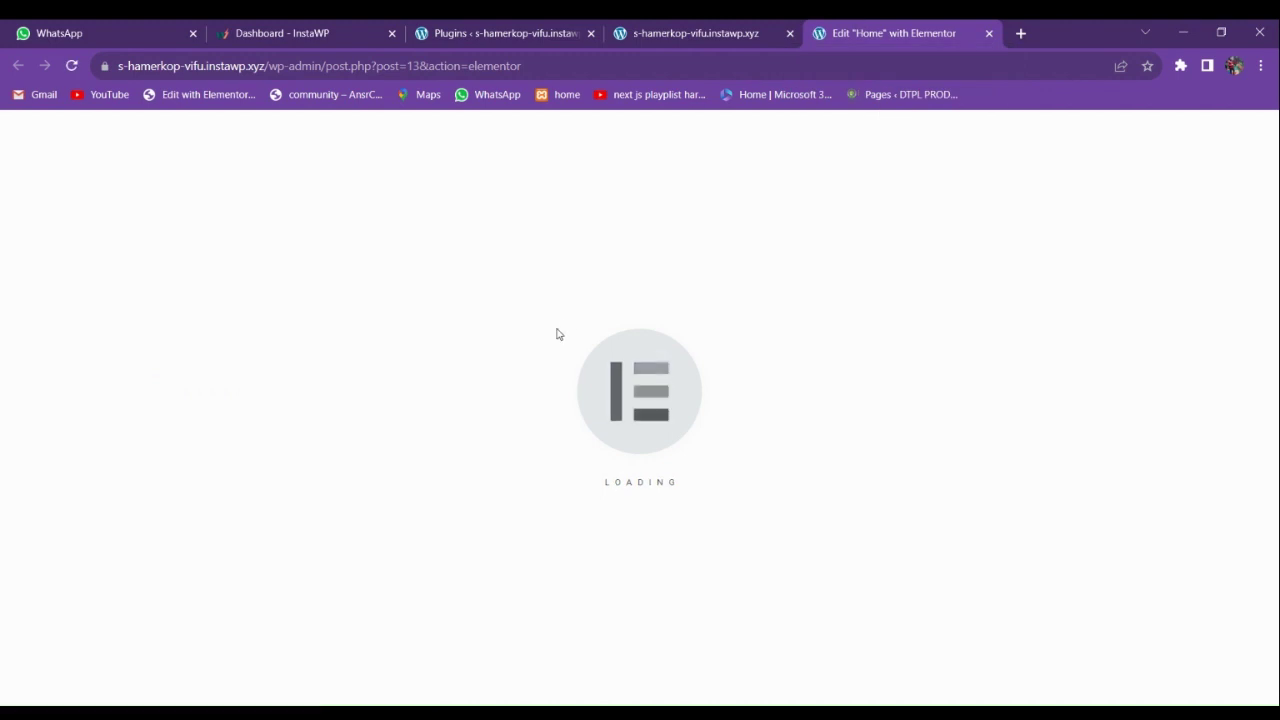
left_click(695, 33)
left_click(886, 30)
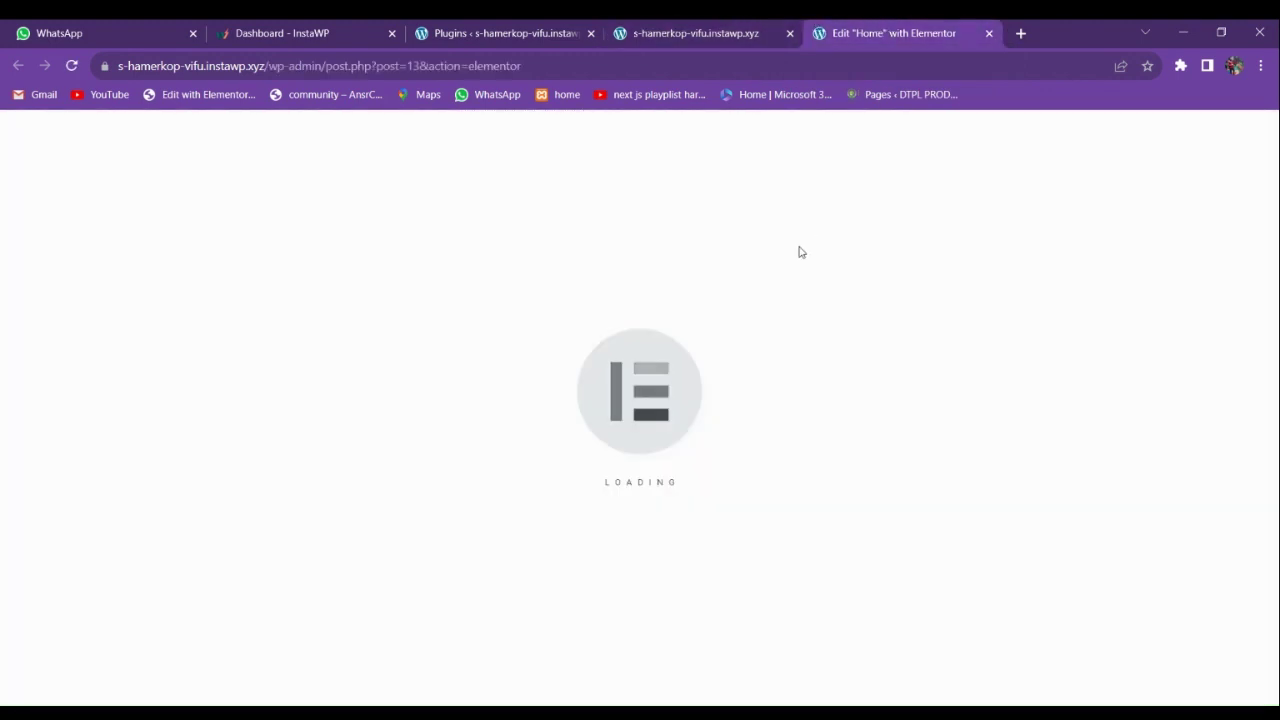
left_click(695, 33)
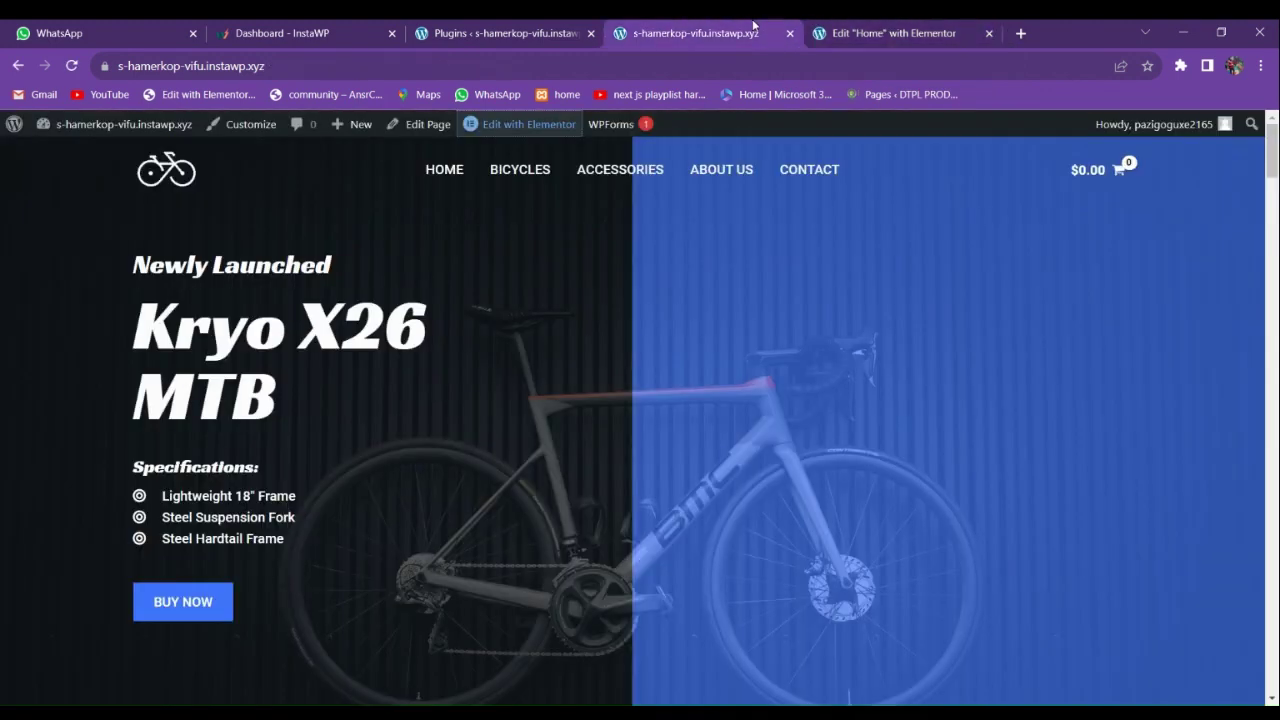
left_click(530, 26)
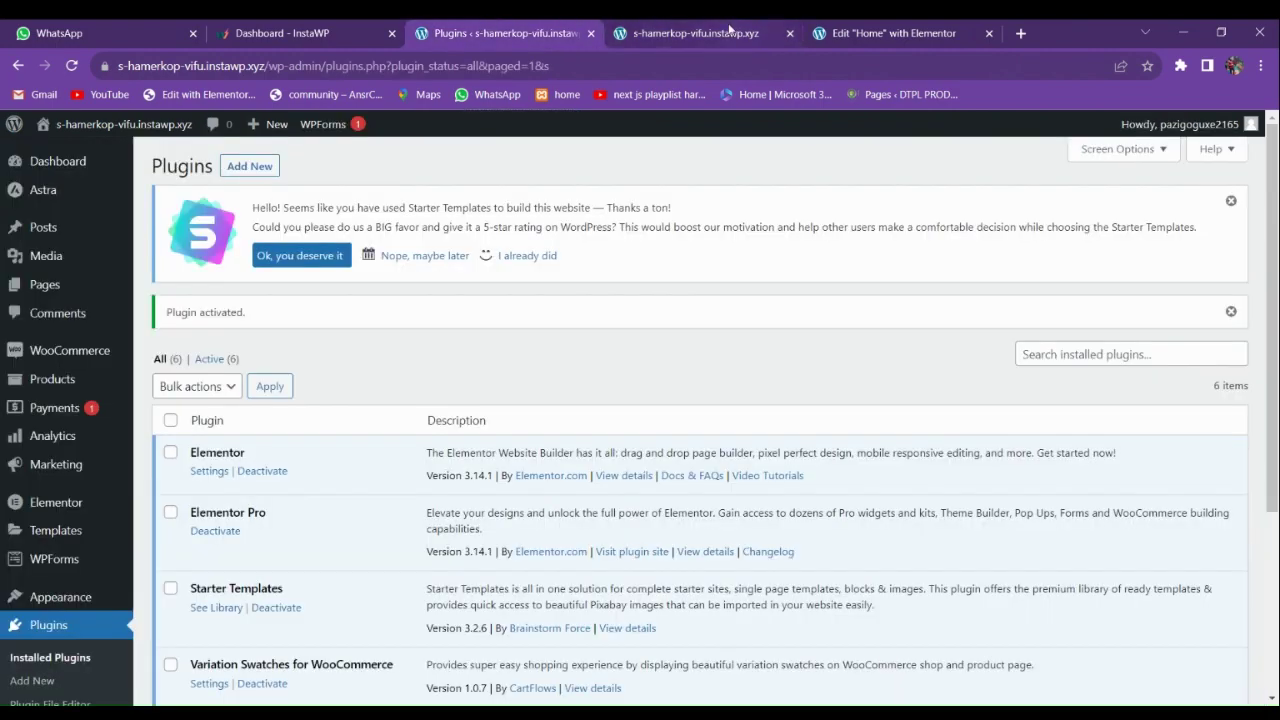
left_click(730, 32)
left_click(908, 26)
left_click(686, 37)
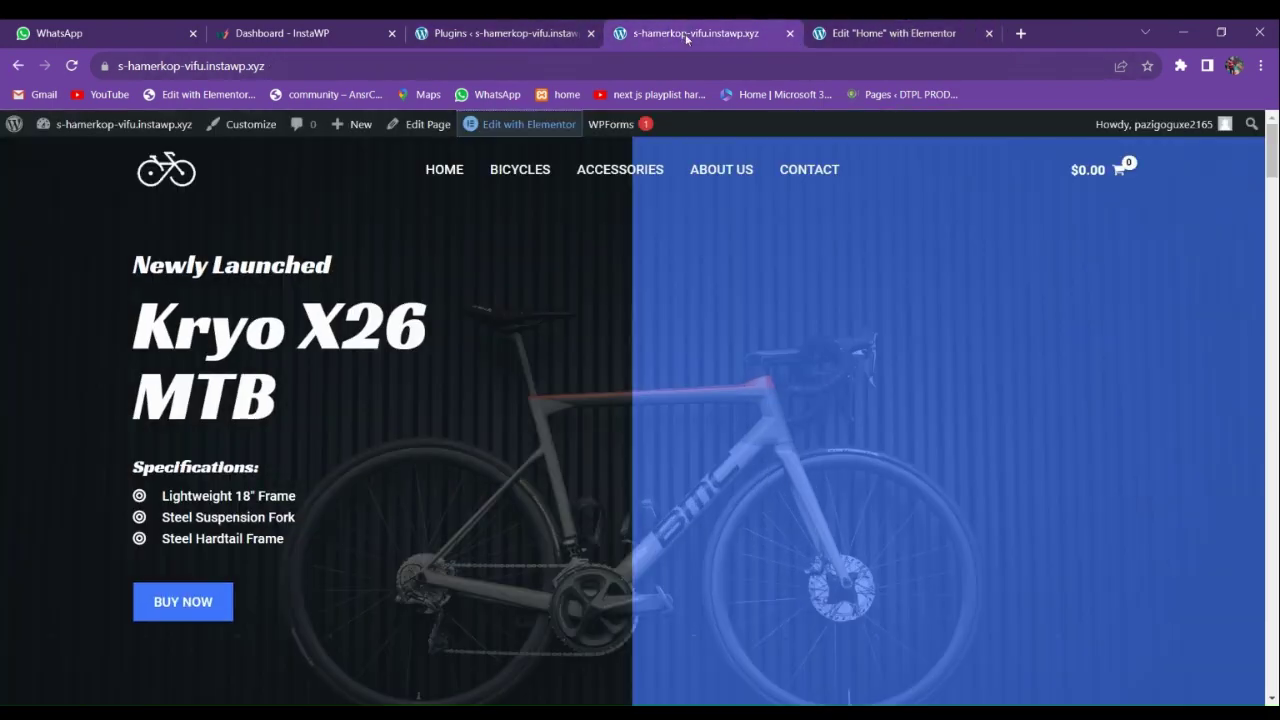
left_click(527, 26)
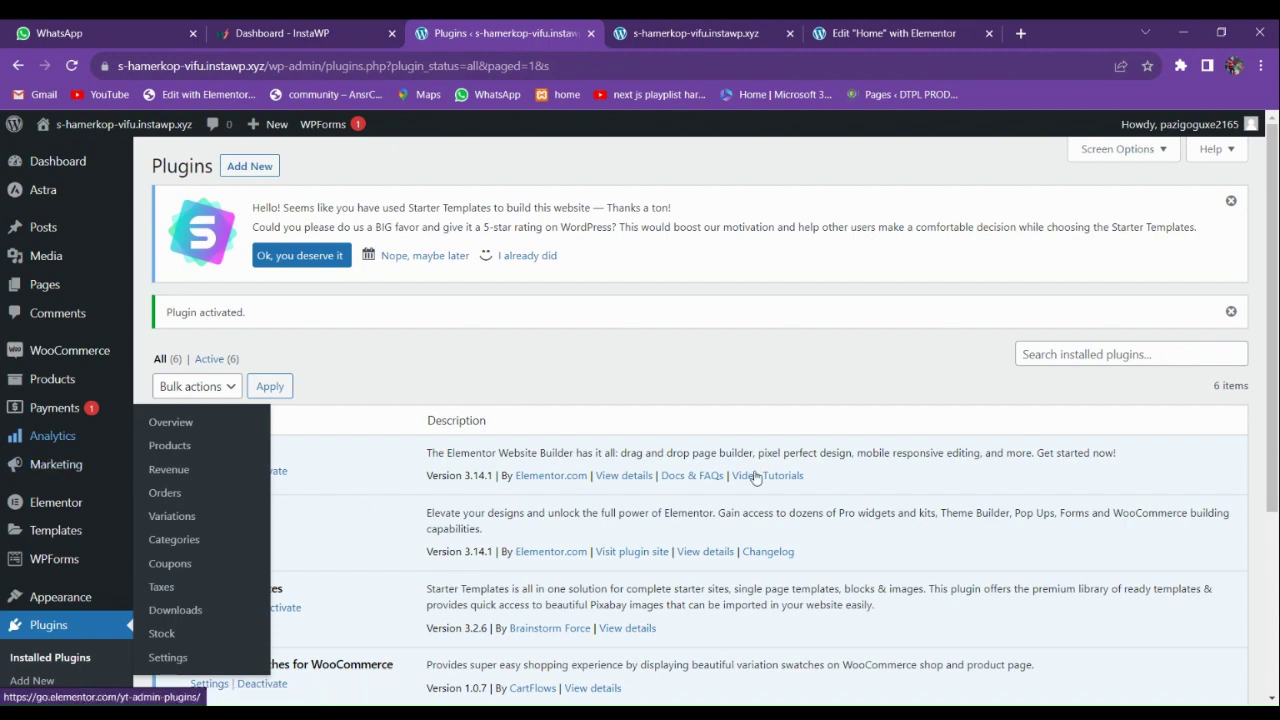
In the Elementor editor, add an empty section directly above New Arrivales and move the Navigator clear of it.
left_click(838, 26)
scroll(560, 455, "down", 3)
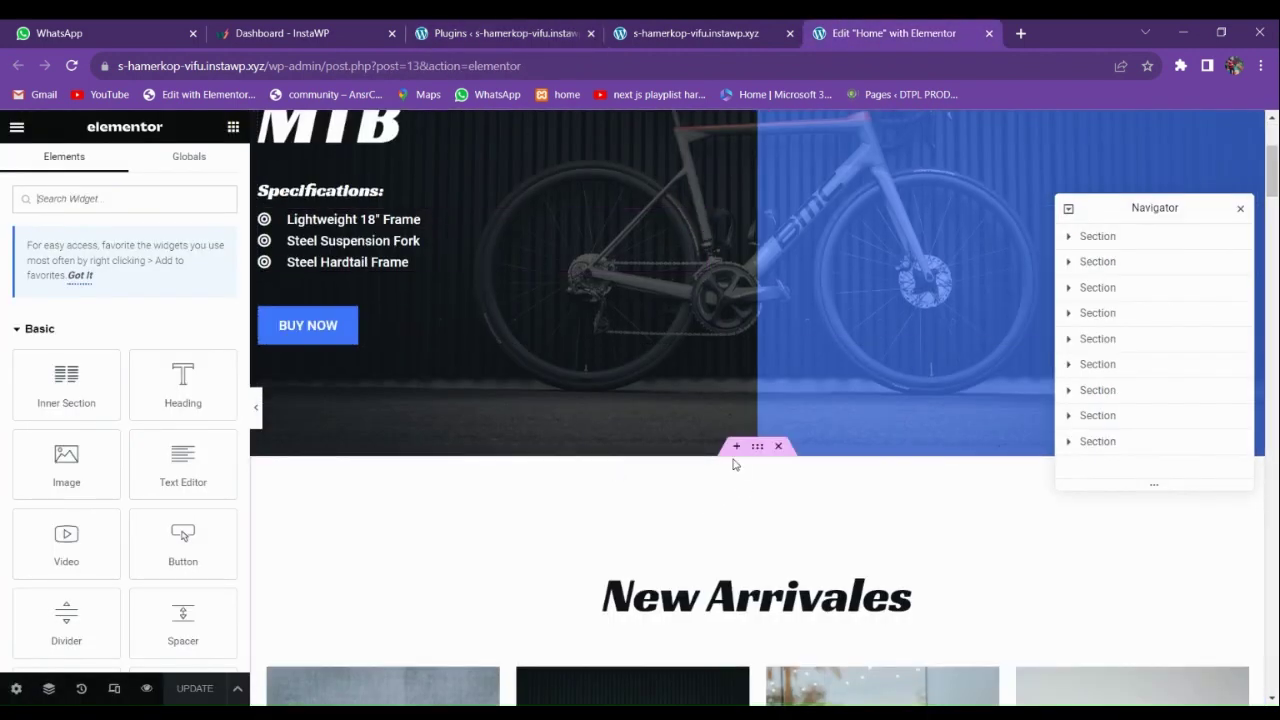
left_click(736, 447)
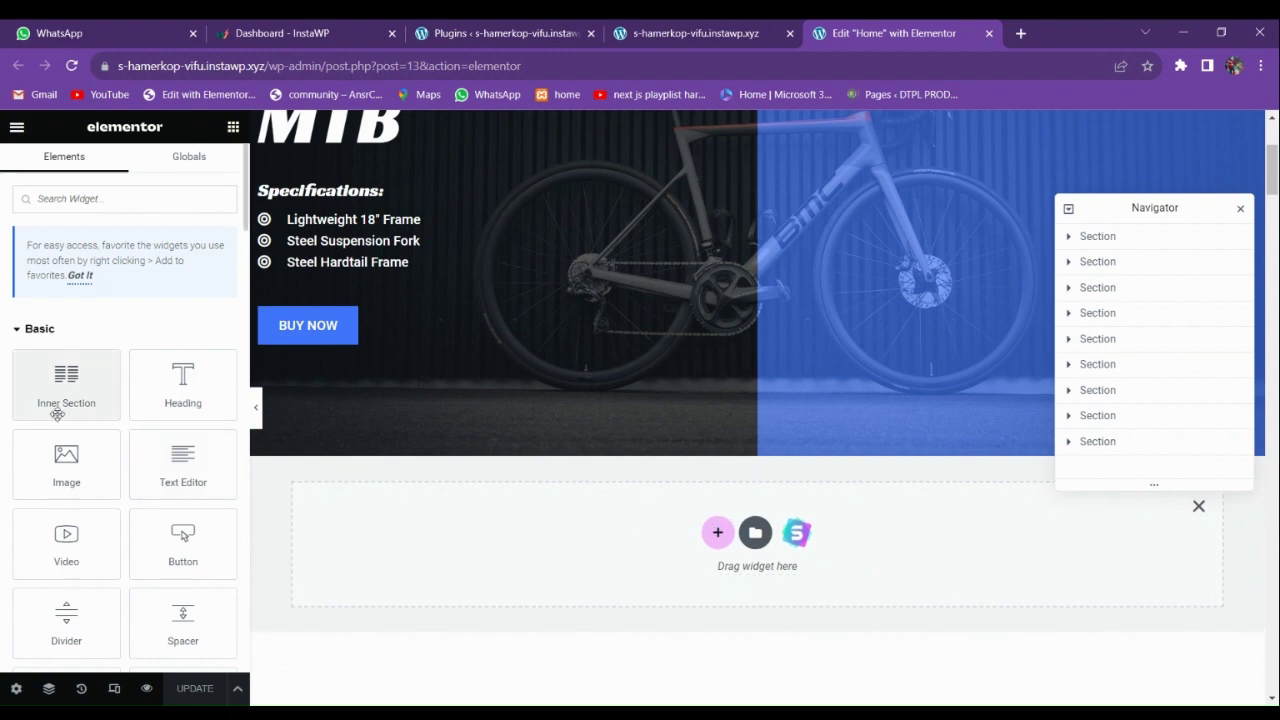
left_click_drag(1130, 217, 1112, 169)
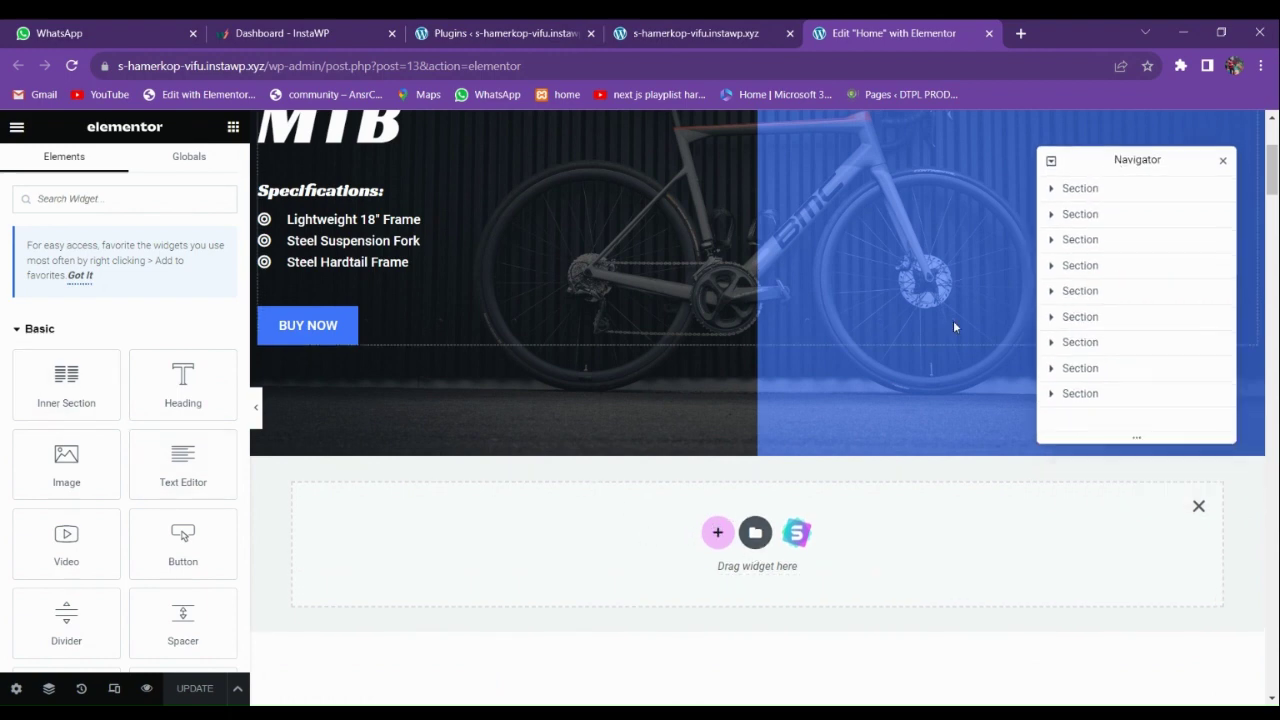
Find the Search Form widget with the term "search", place it in the empty section below the hero banner and select it.
scroll(476, 529, "down", 2)
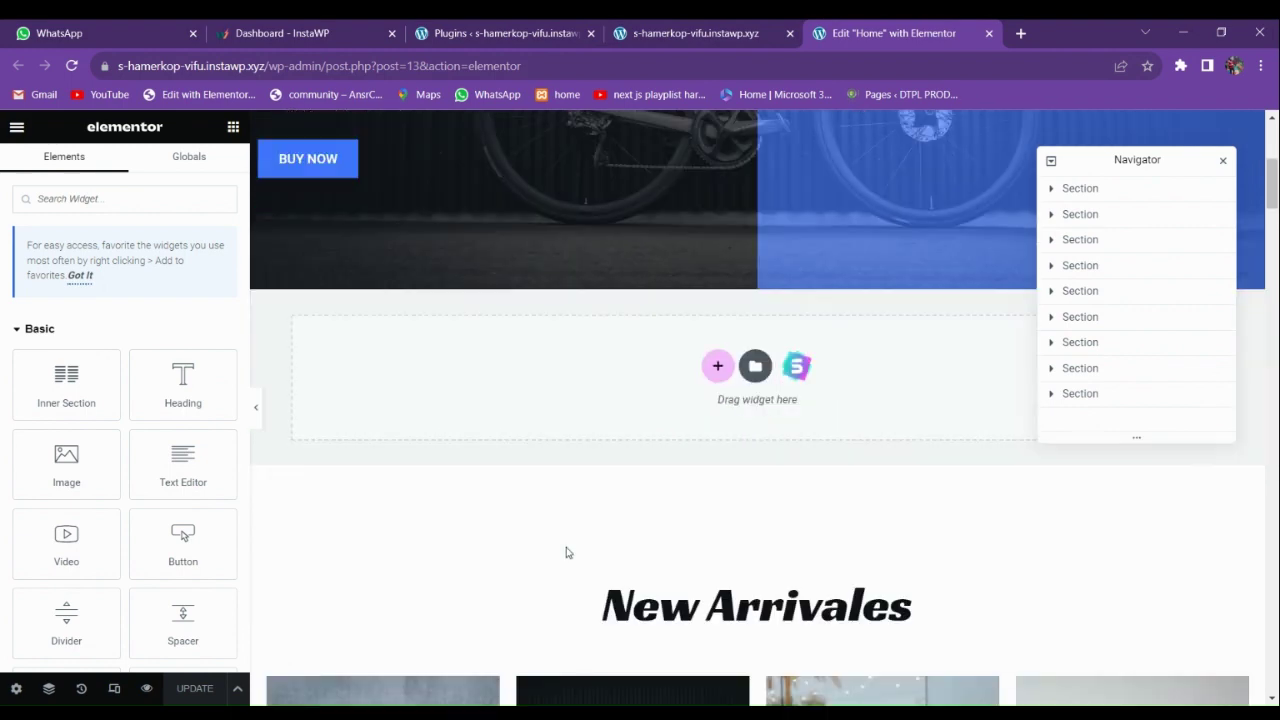
scroll(566, 551, "up", 3)
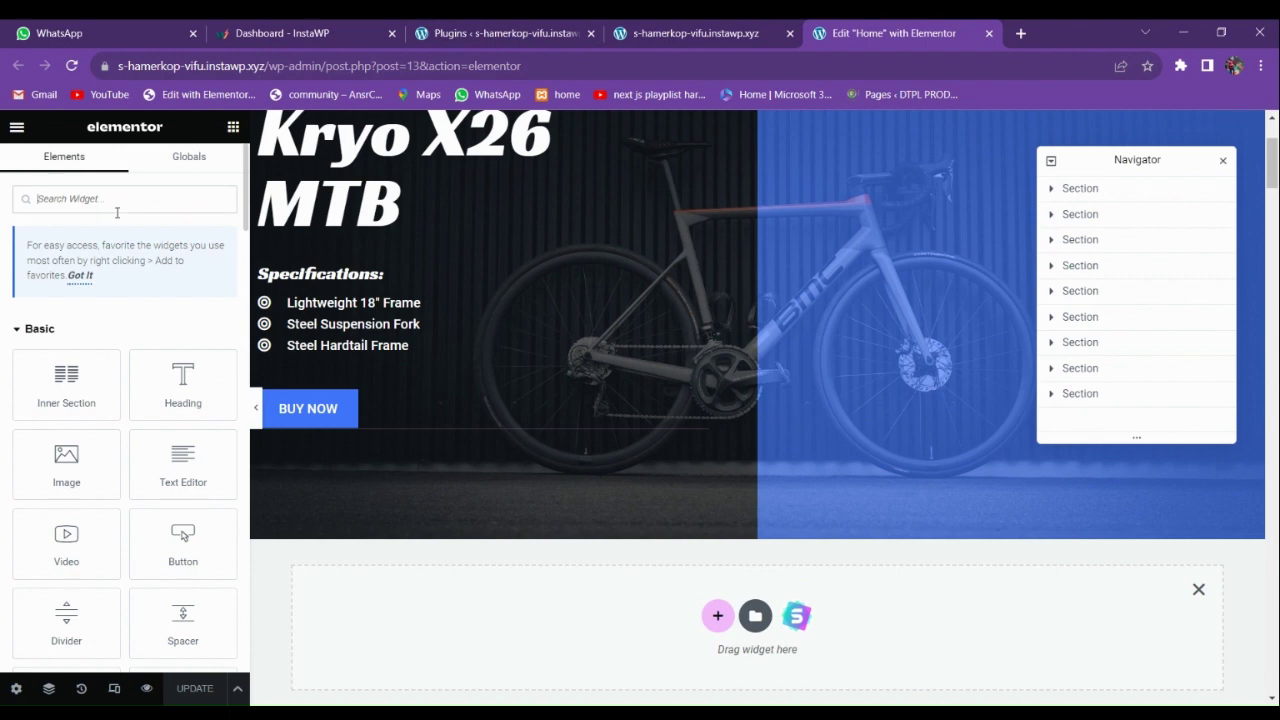
type("search")
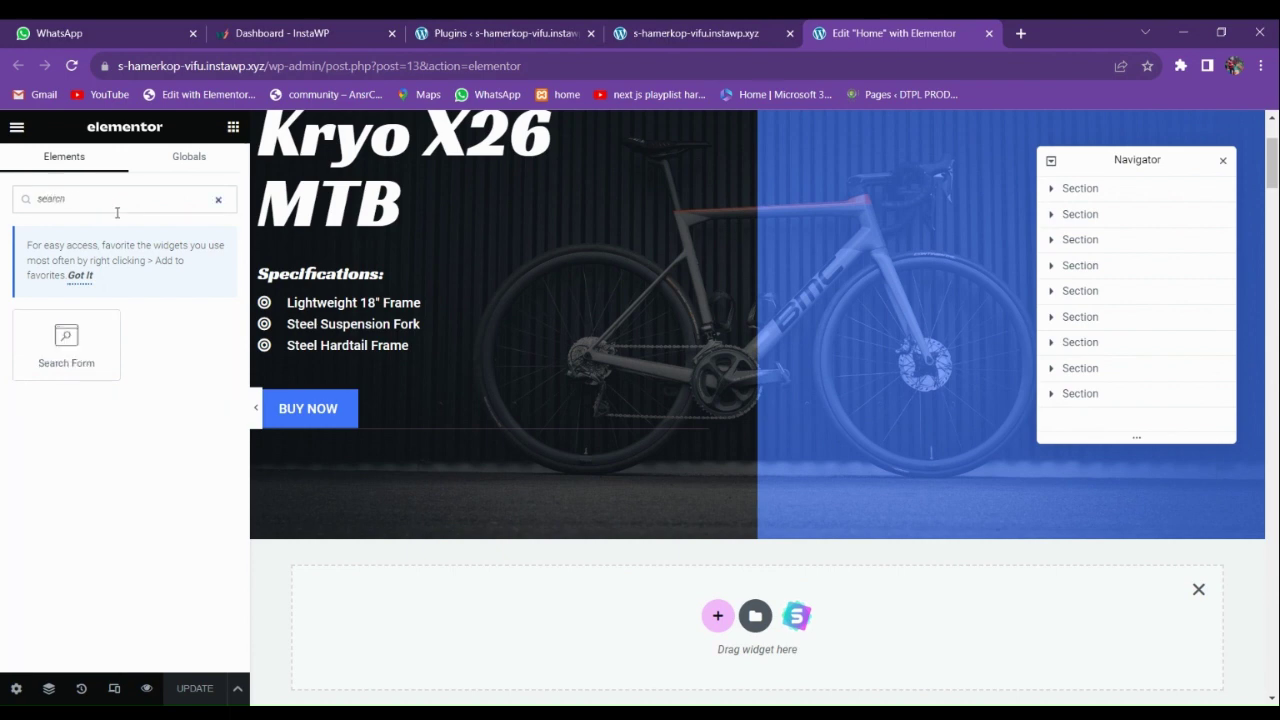
left_click_drag(82, 330, 642, 612)
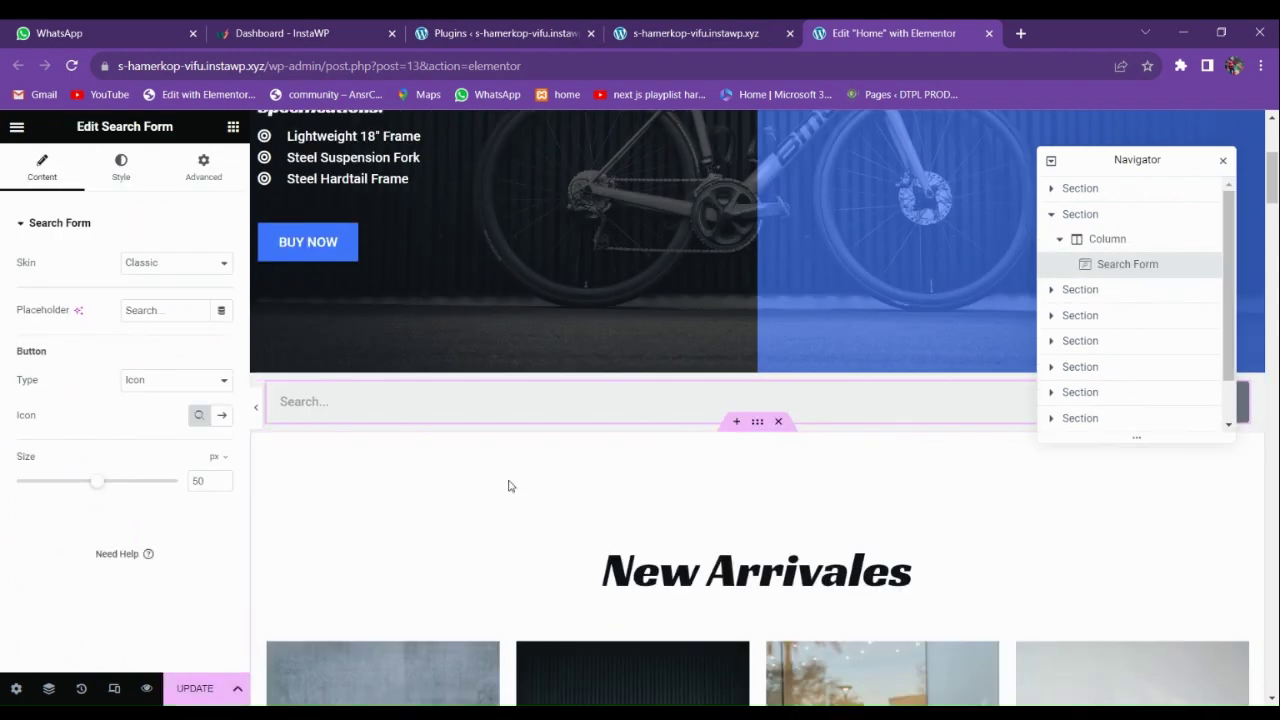
left_click(366, 401)
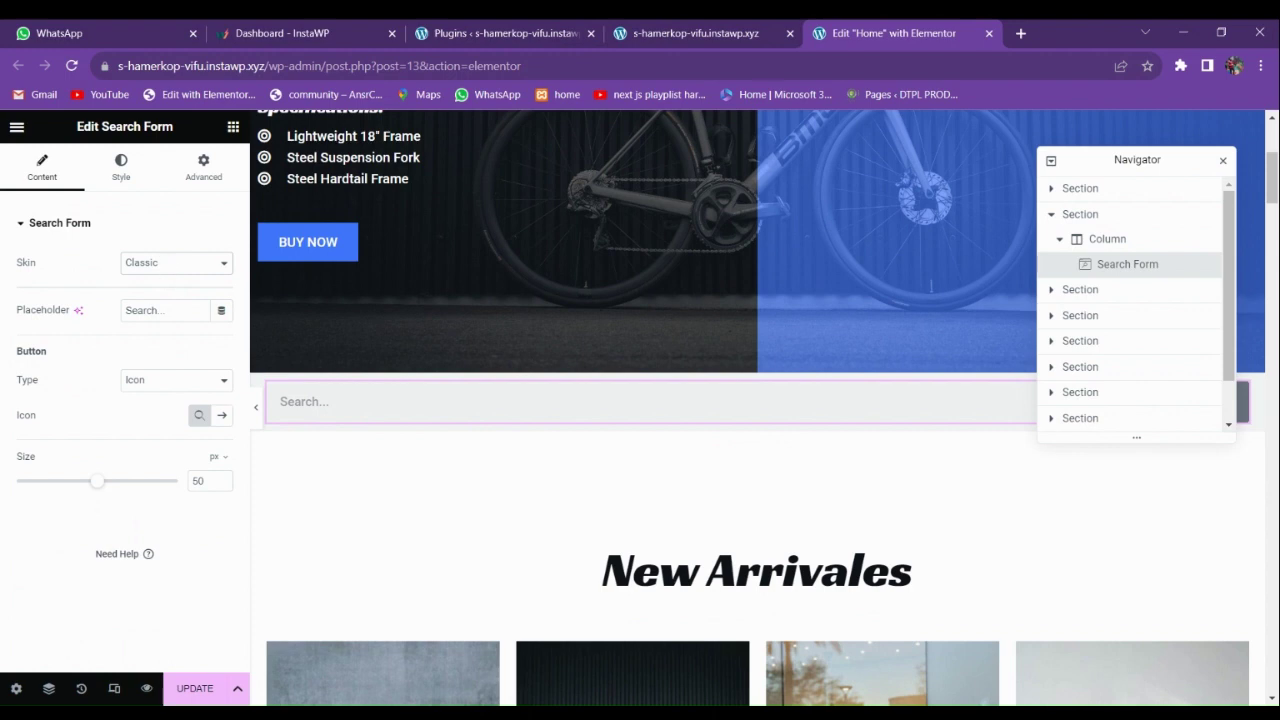
Move the Navigator off the search form's button and set the search input's background color to dark red.
left_click(403, 401)
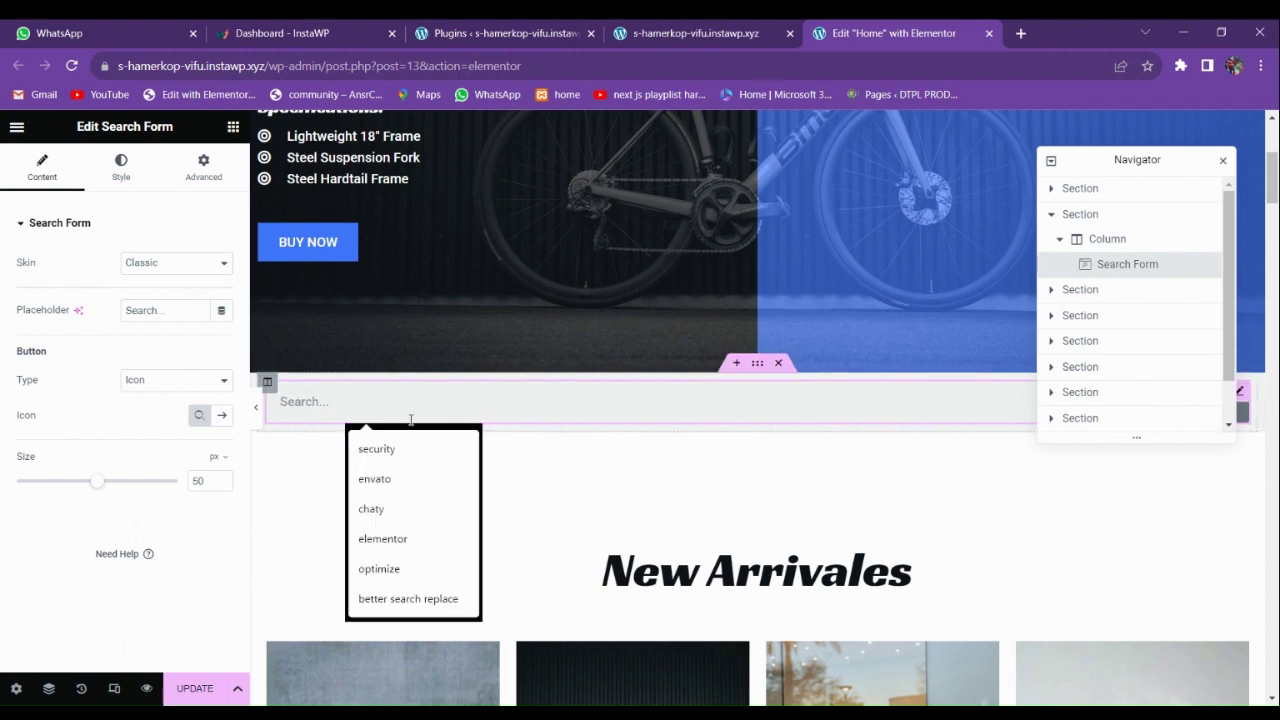
left_click_drag(1134, 161, 909, 206)
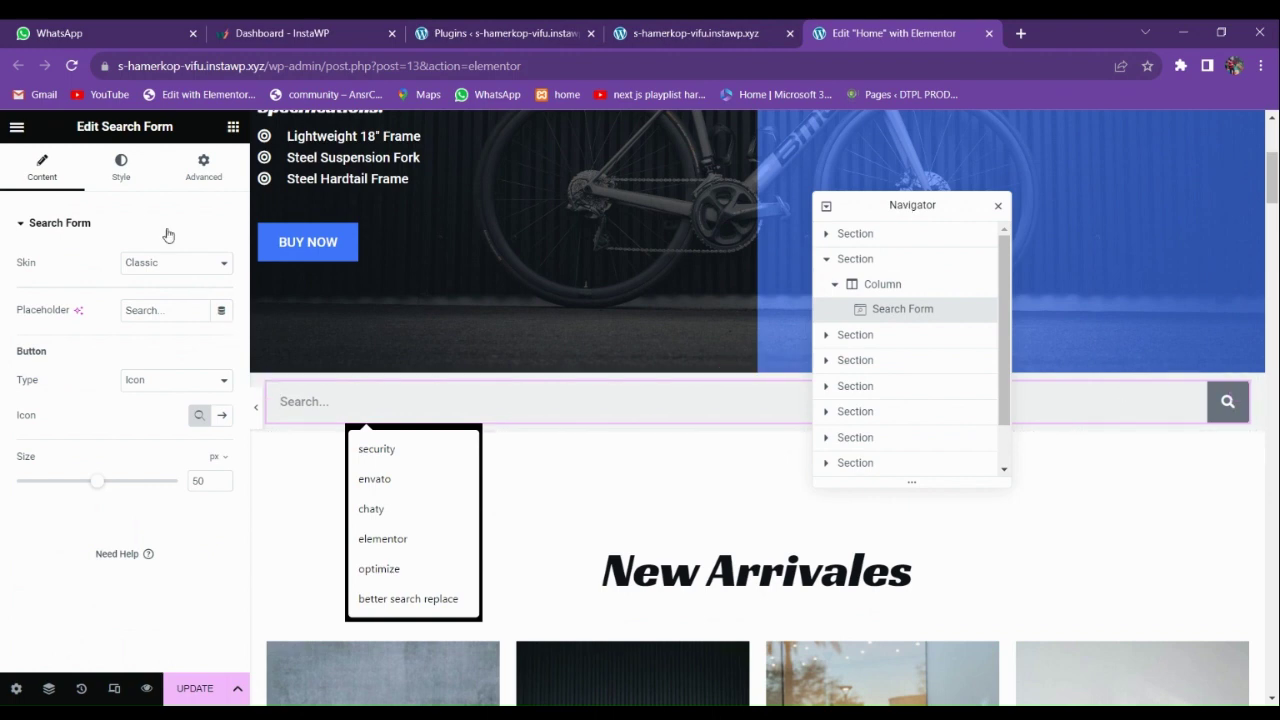
left_click(121, 166)
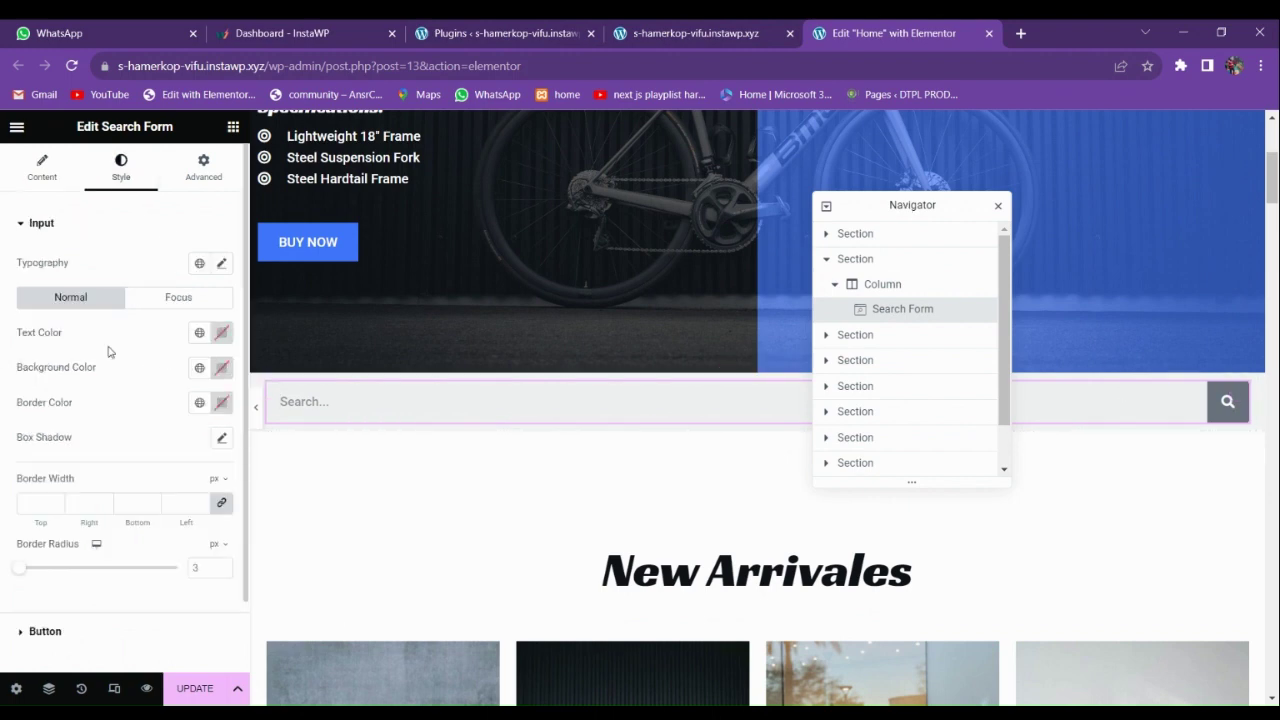
left_click(199, 367)
left_click(221, 368)
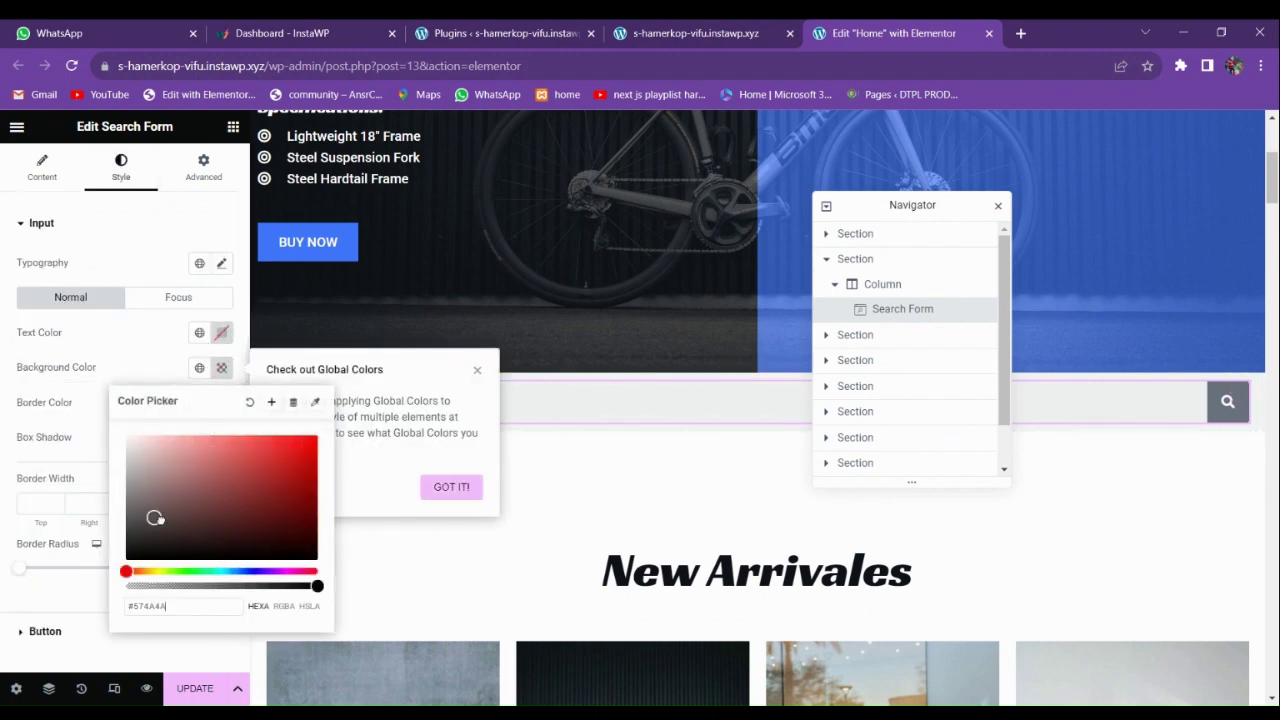
left_click(255, 476)
left_click(494, 436)
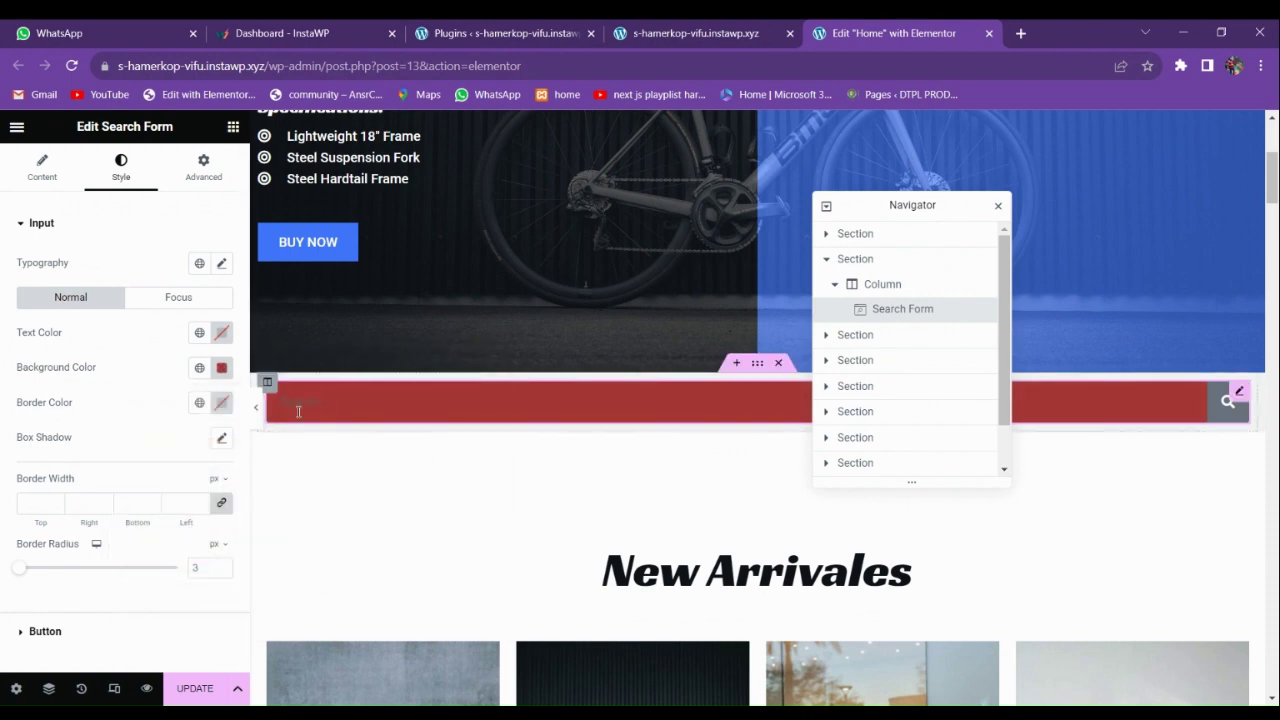
In the search form's button style, set the text color to white (#FFFFFF).
scroll(118, 457, "down", 1)
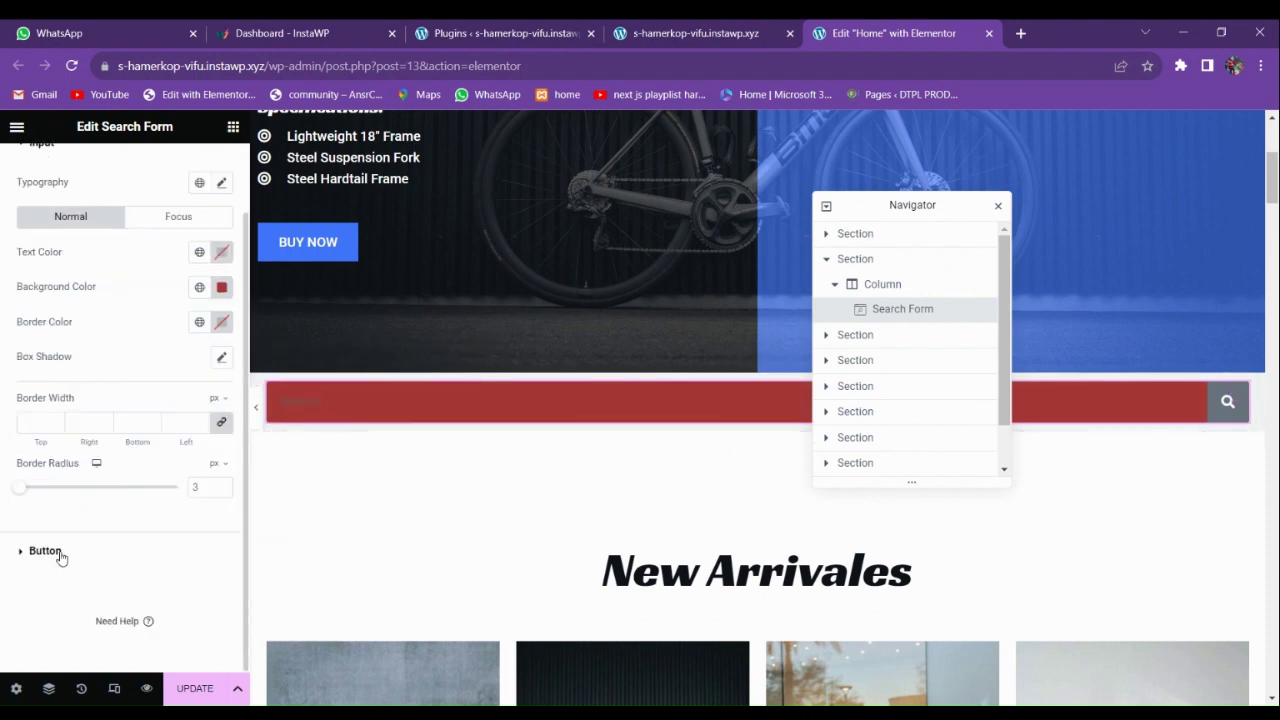
scroll(100, 505, "up", 1)
scroll(141, 379, "down", 1)
left_click(47, 548)
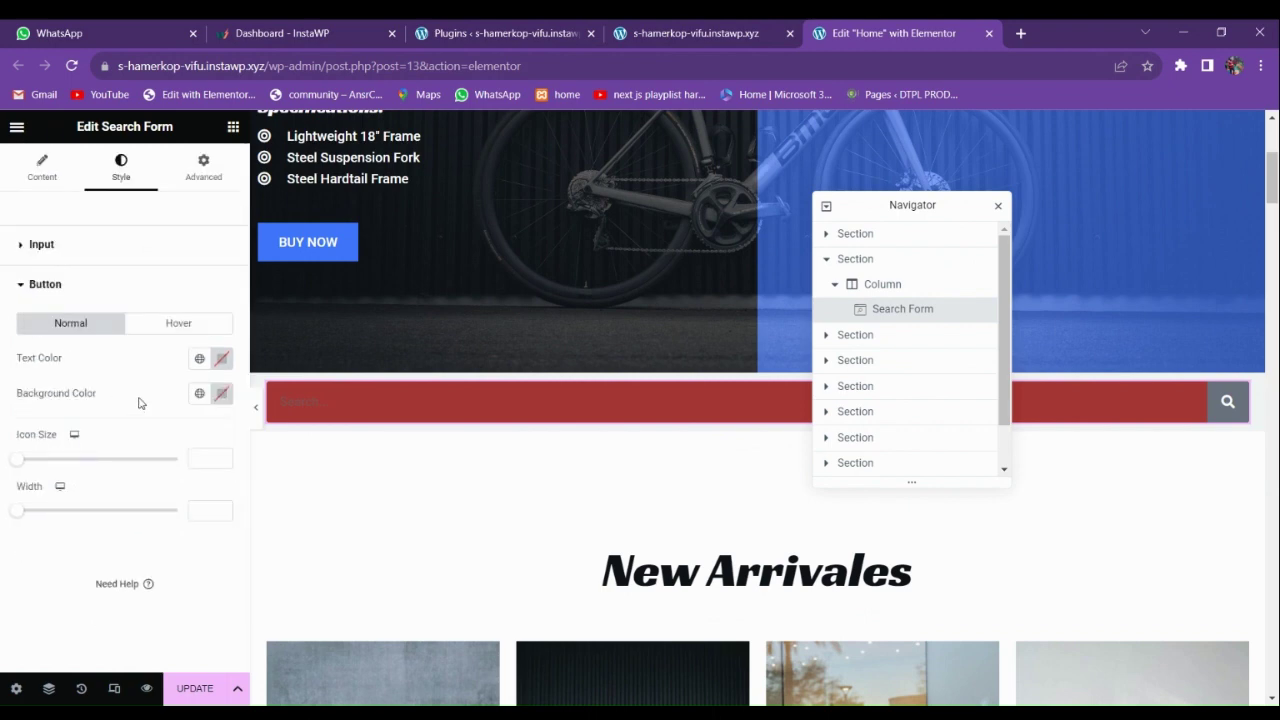
left_click(221, 360)
left_click_drag(195, 514, 154, 458)
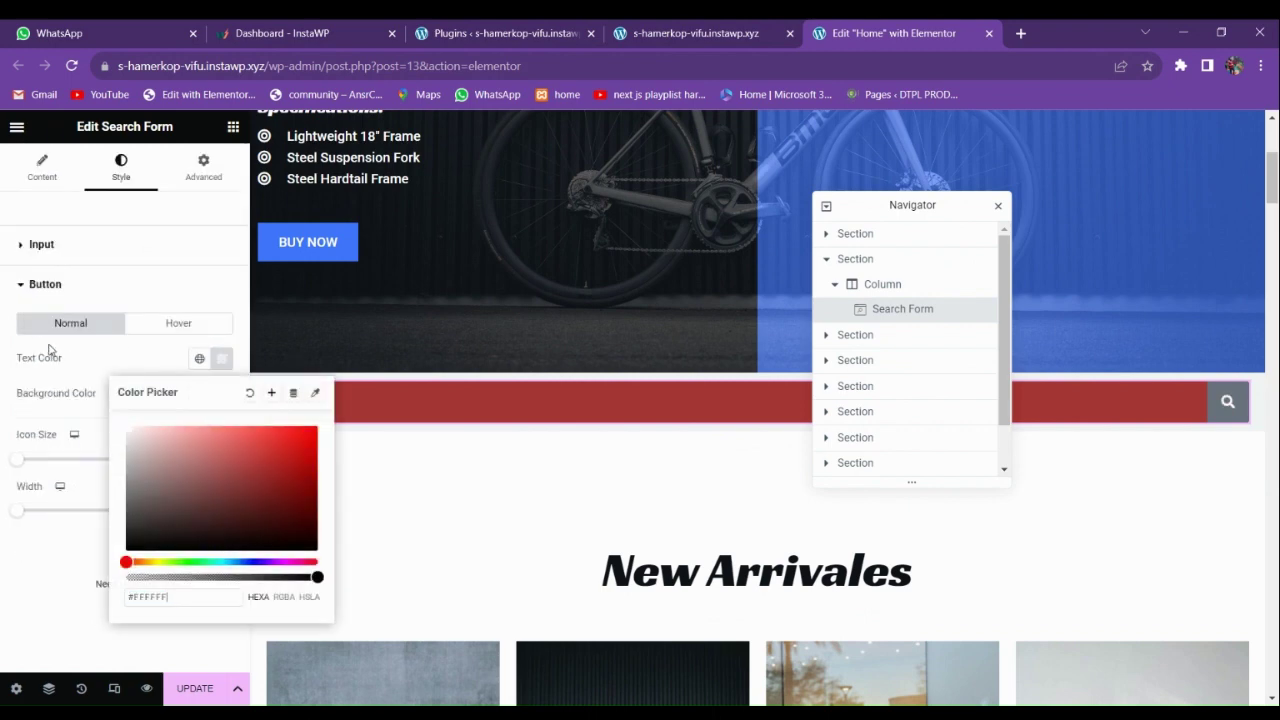
left_click(69, 605)
left_click(325, 408)
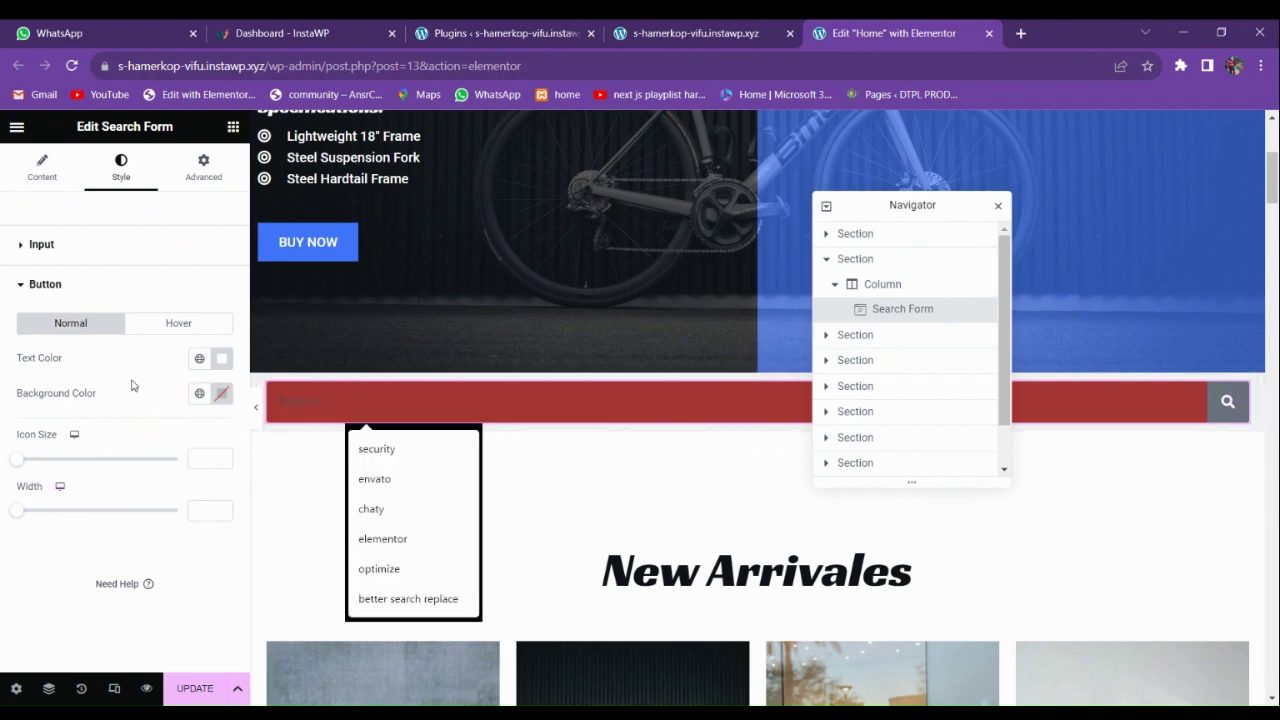
Give the search button a white background and a black icon.
left_click(222, 400)
left_click_drag(223, 508, 125, 452)
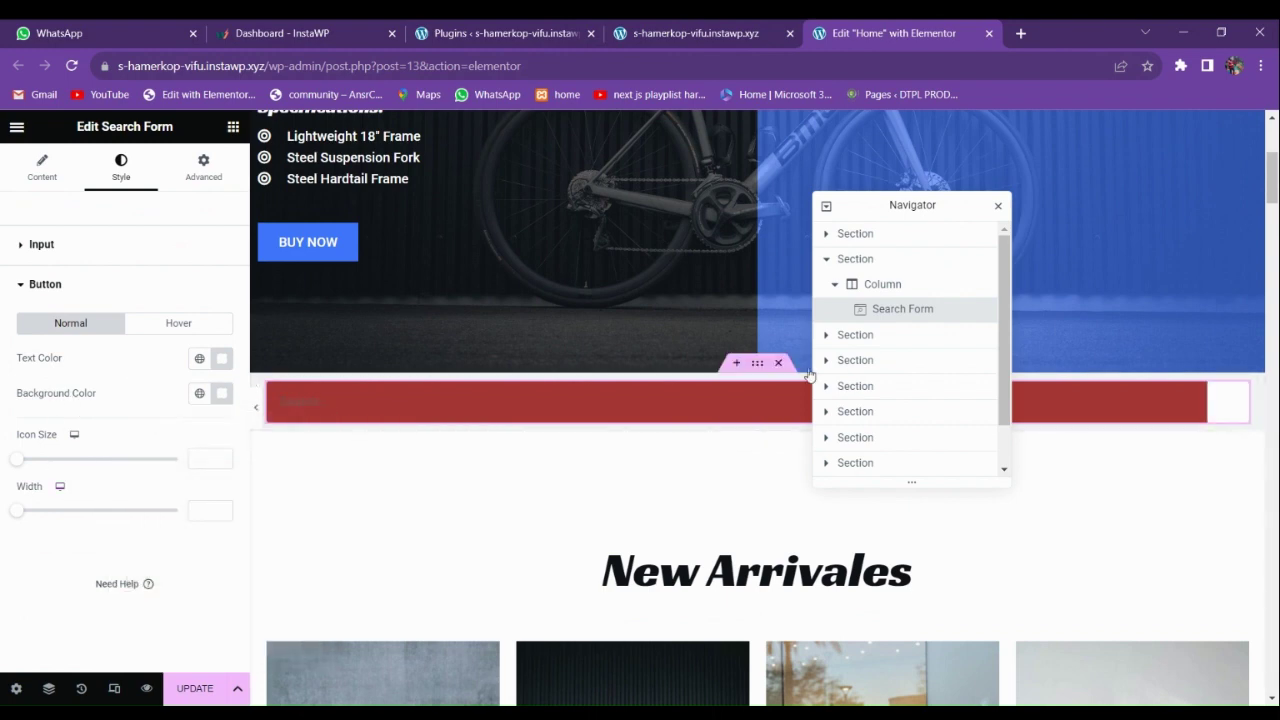
left_click(222, 358)
left_click_drag(211, 500, 113, 562)
left_click(451, 411)
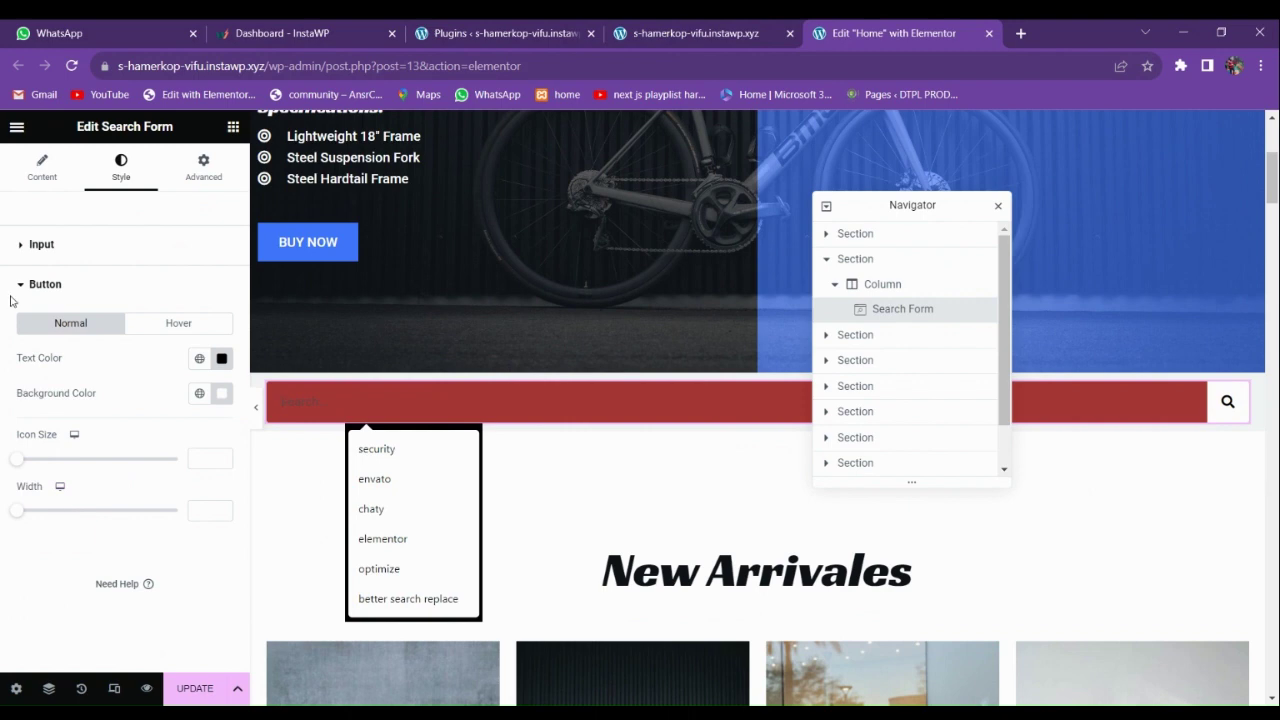
Set the search input's text color to white so the placeholder contrasts with the red background.
left_click(20, 244)
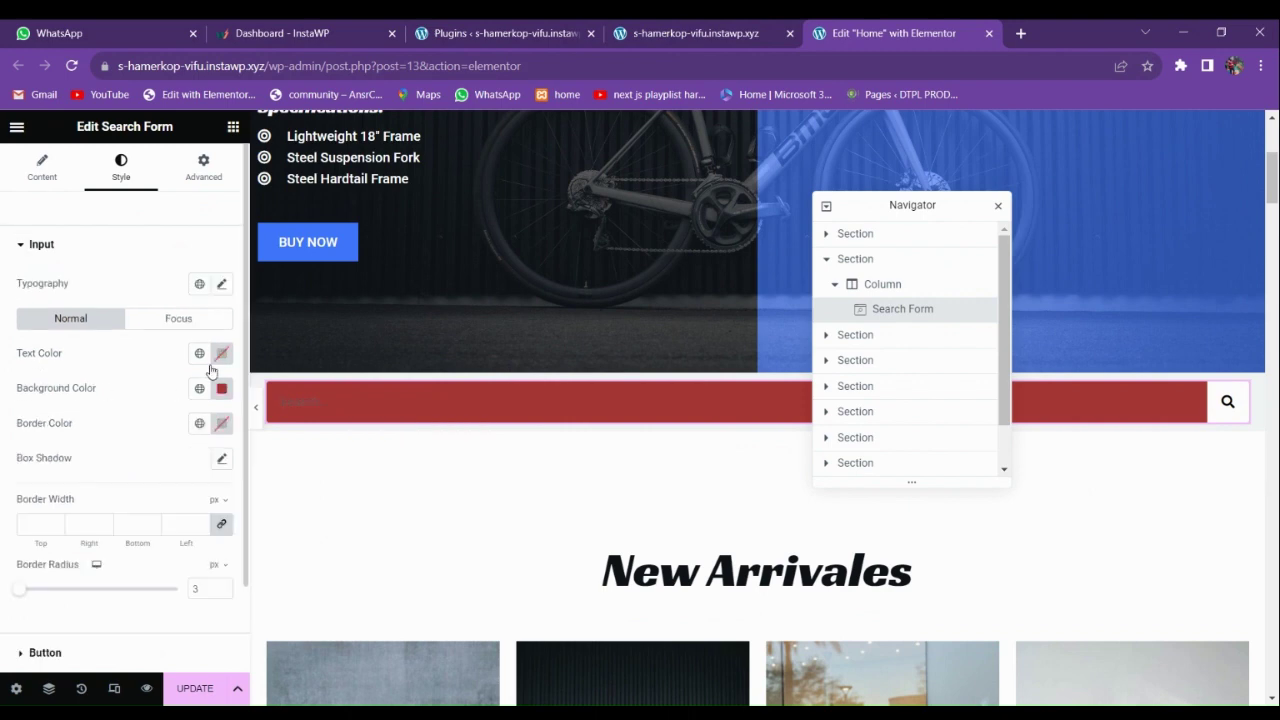
left_click(221, 353)
left_click(125, 419)
left_click(254, 512)
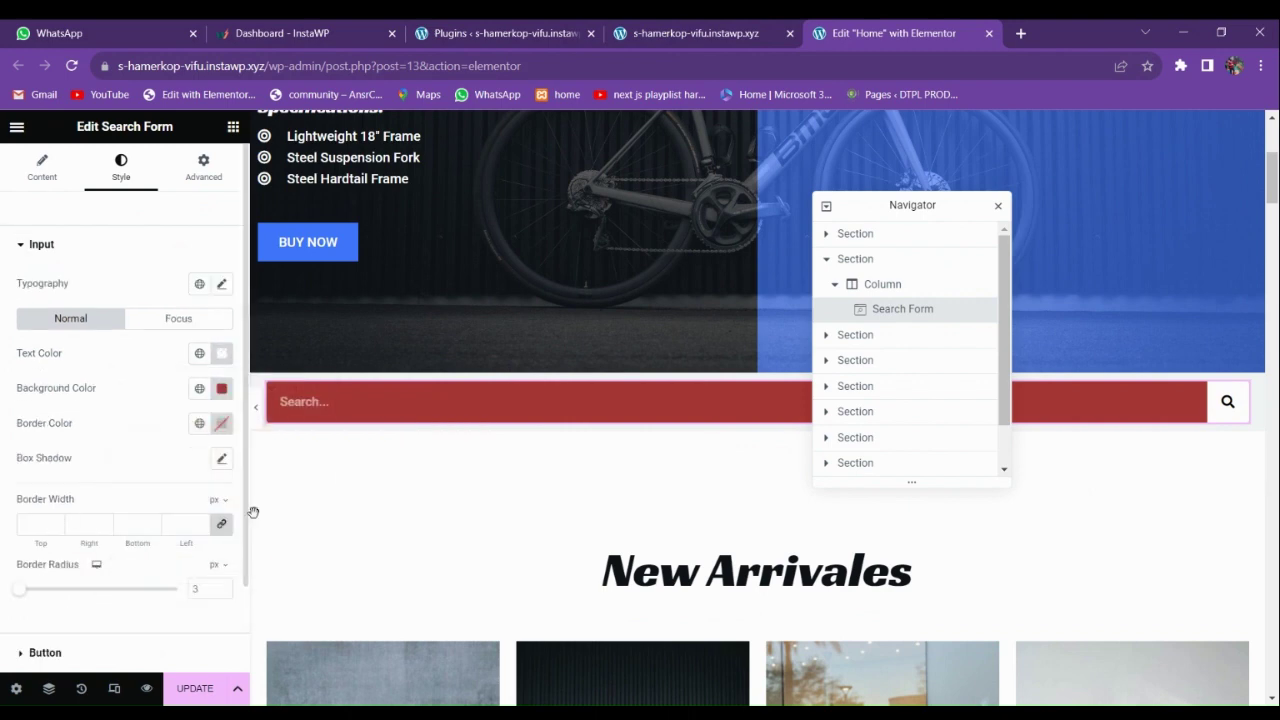
left_click(315, 403)
Try dark red and turquoise as the search input's text color and return it to white (#FFFFFF).
left_click(221, 353)
mouse_move(188, 489)
left_mouse_down()
mouse_move(286, 451)
mouse_move(282, 491)
left_mouse_up()
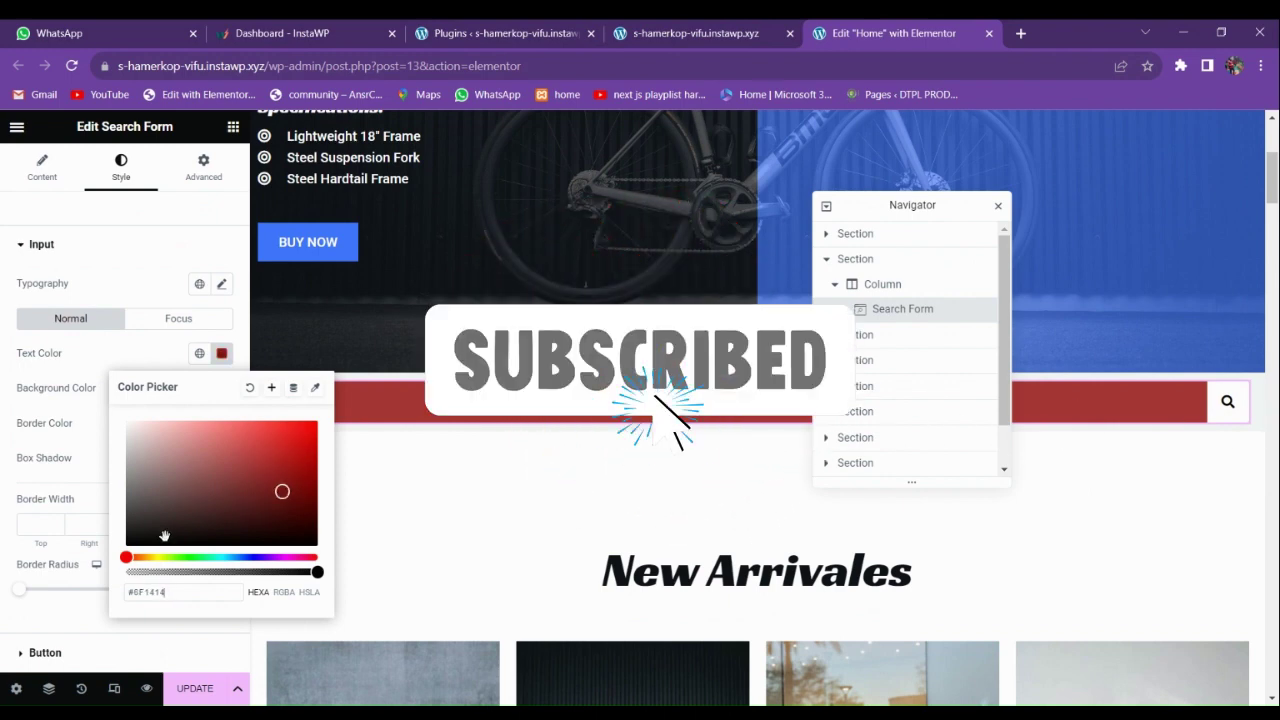
left_click_drag(165, 543, 228, 543)
left_click_drag(282, 491, 271, 440)
left_click(307, 402)
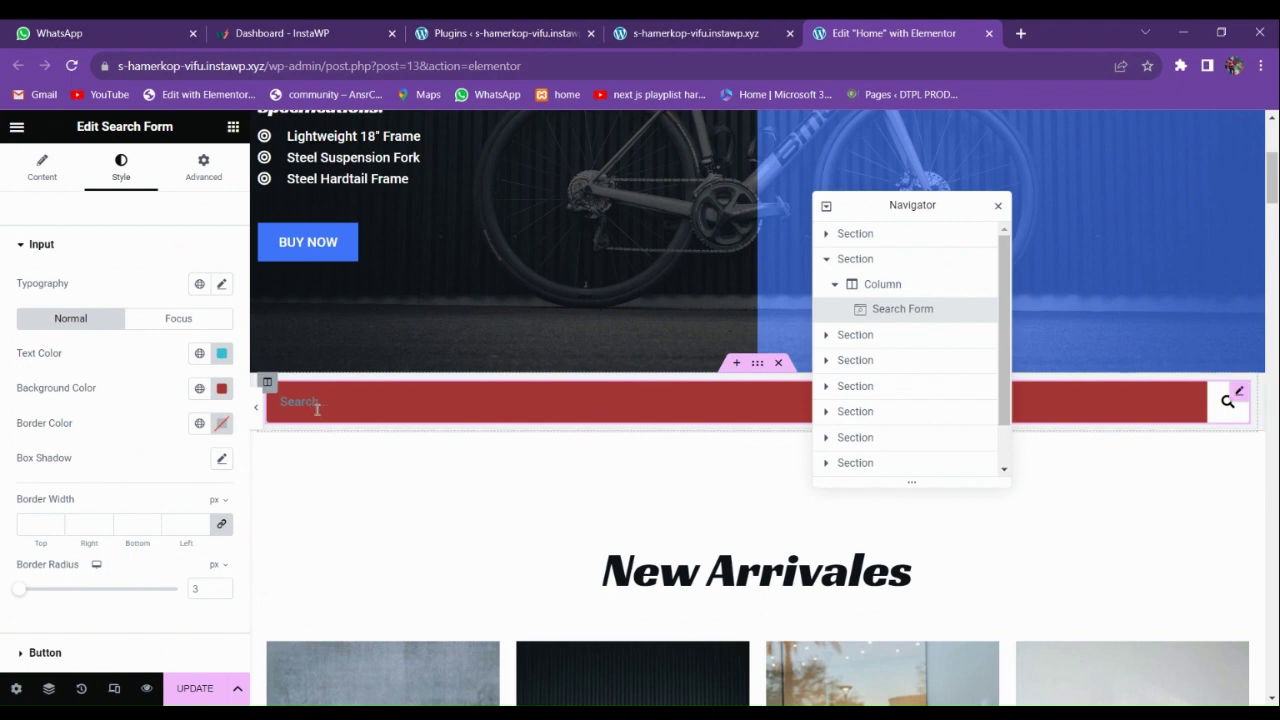
left_click(222, 353)
mouse_move(253, 504)
left_mouse_down()
mouse_move(100, 400)
mouse_move(108, 371)
left_mouse_up()
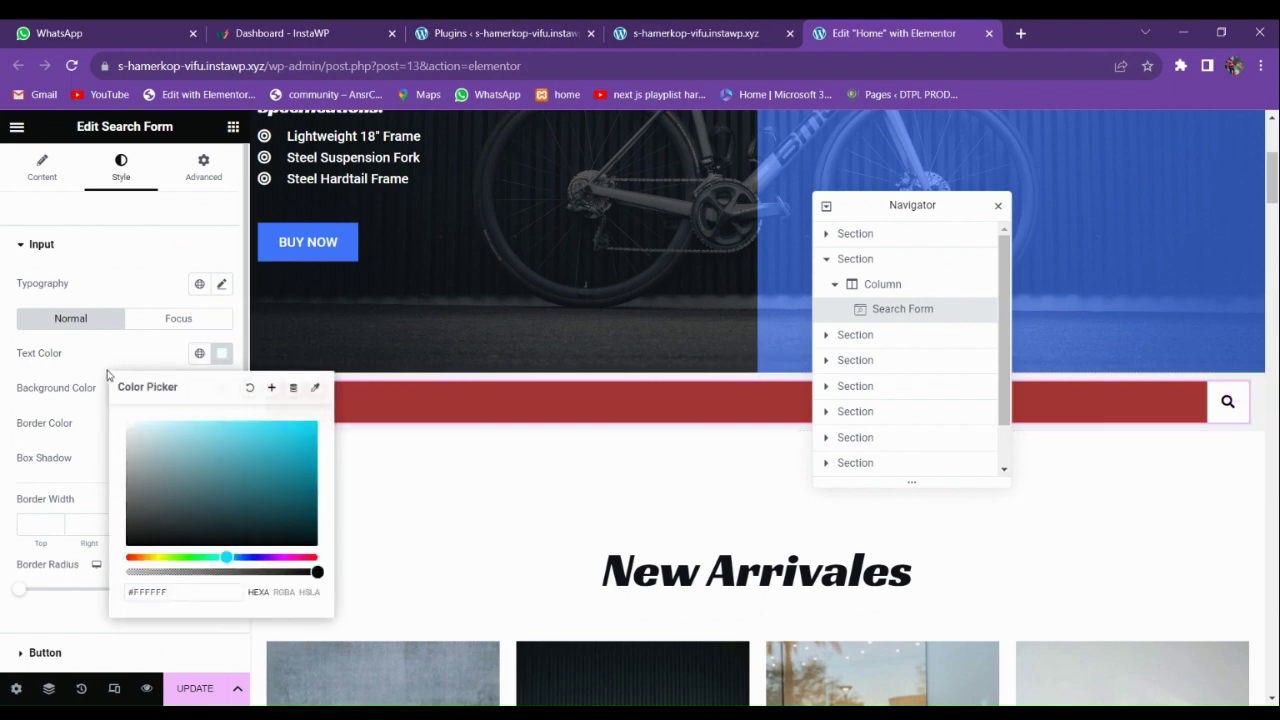
left_click(108, 371)
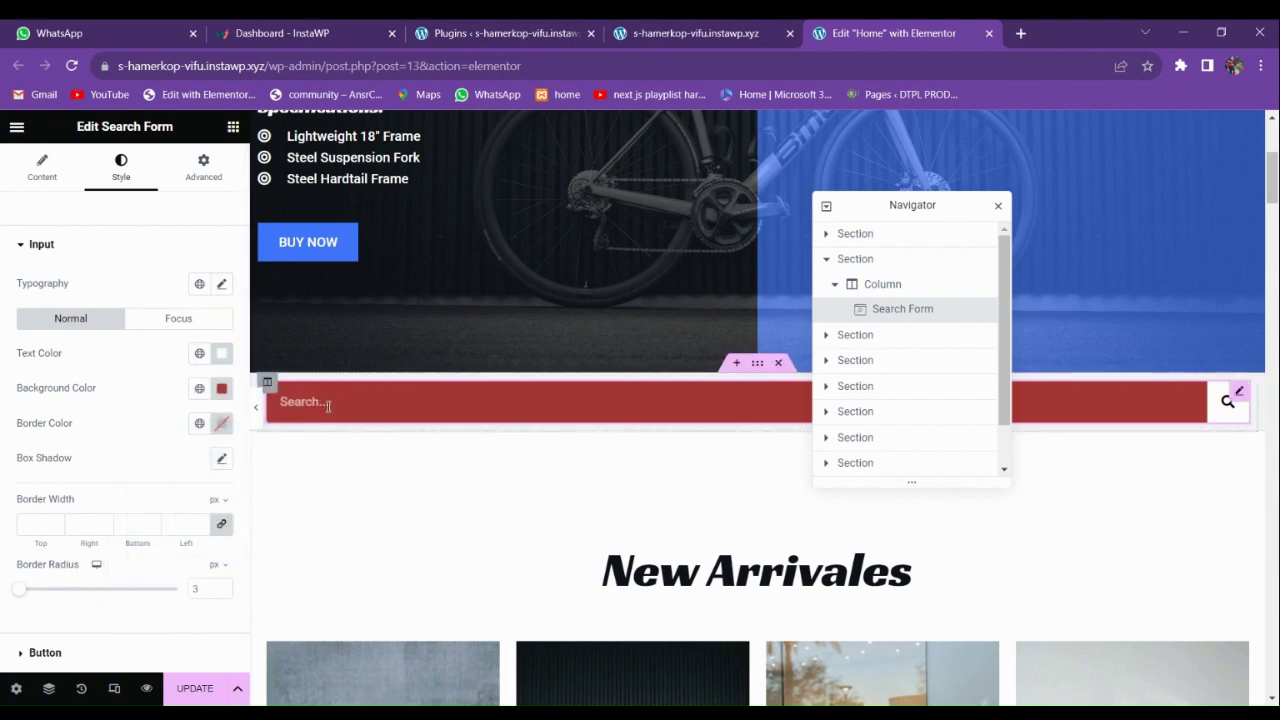
Open the search form's button style settings.
scroll(146, 423, "down", 2)
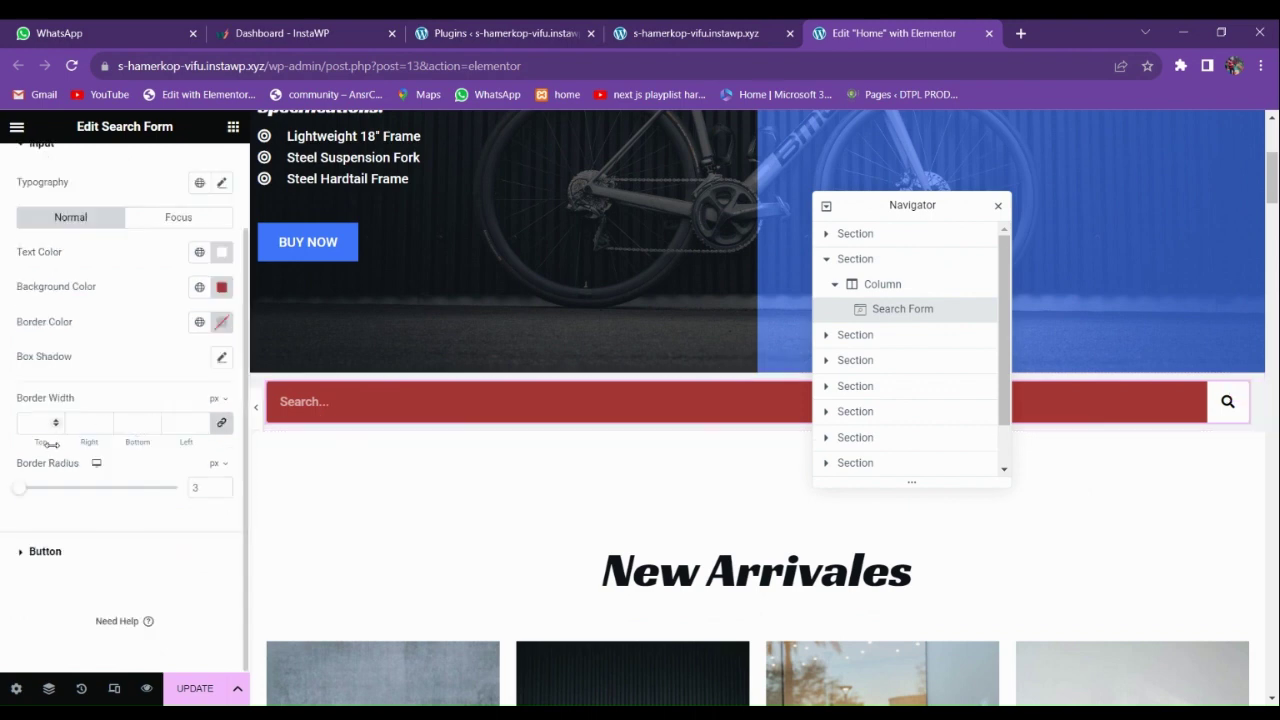
left_click(66, 548)
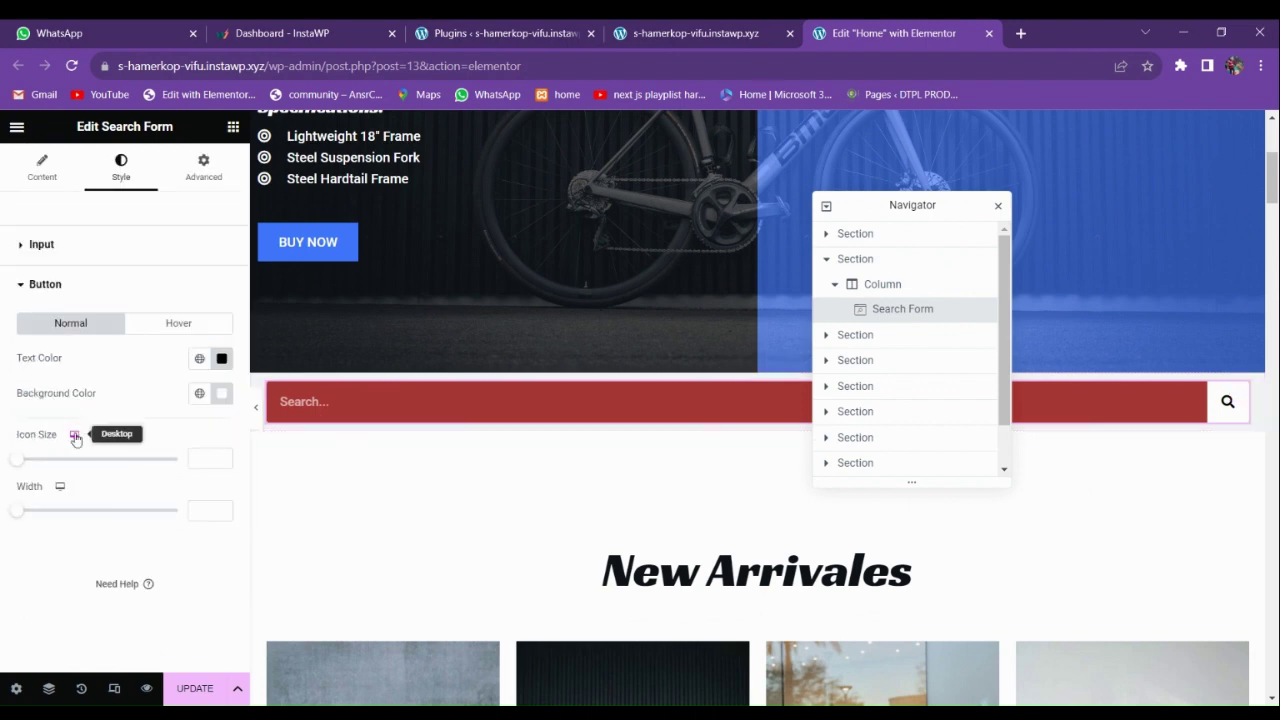
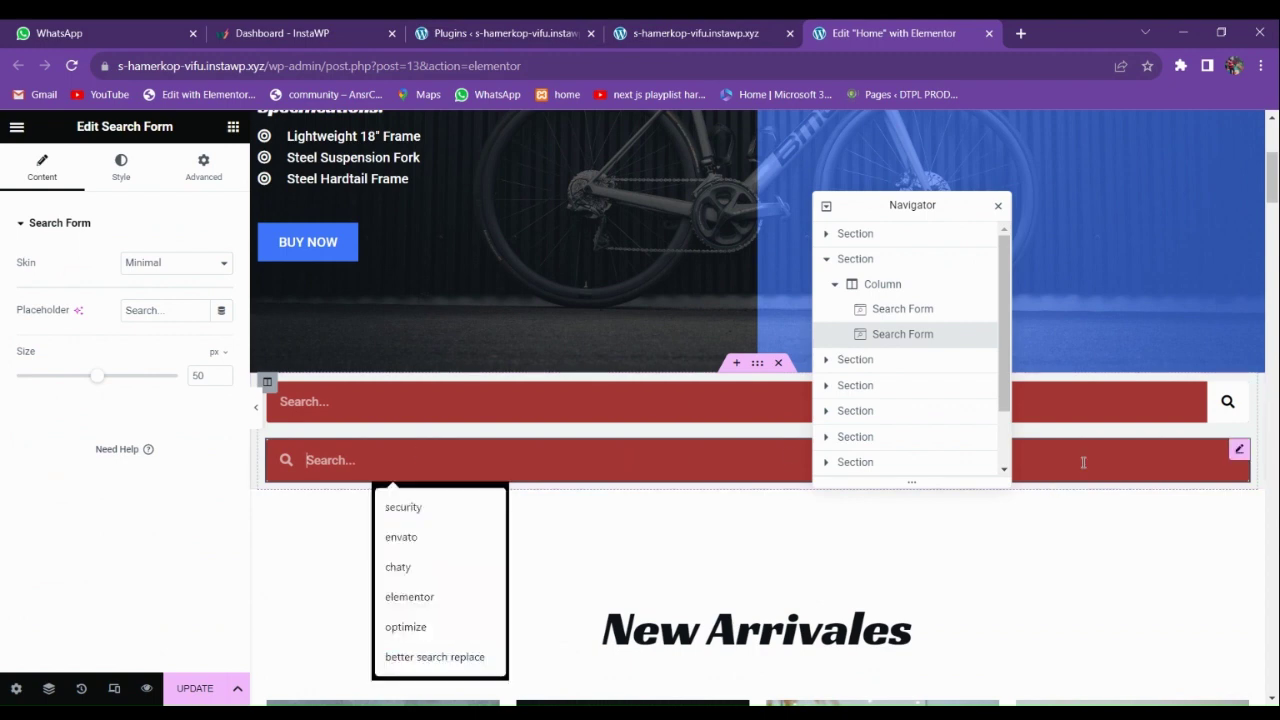
Delete the second search form and place a fresh Search Form widget, found with "sea", below the red one.
right_click(1238, 452)
left_click(1122, 688)
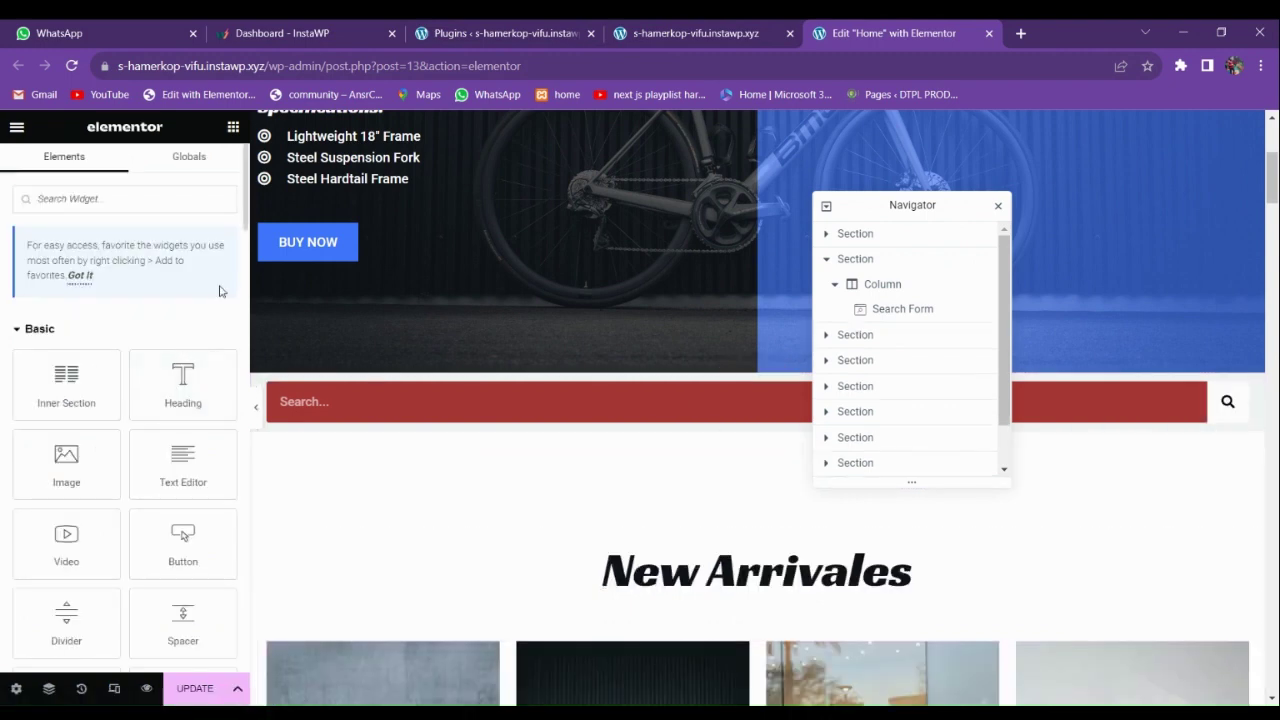
type("sec")
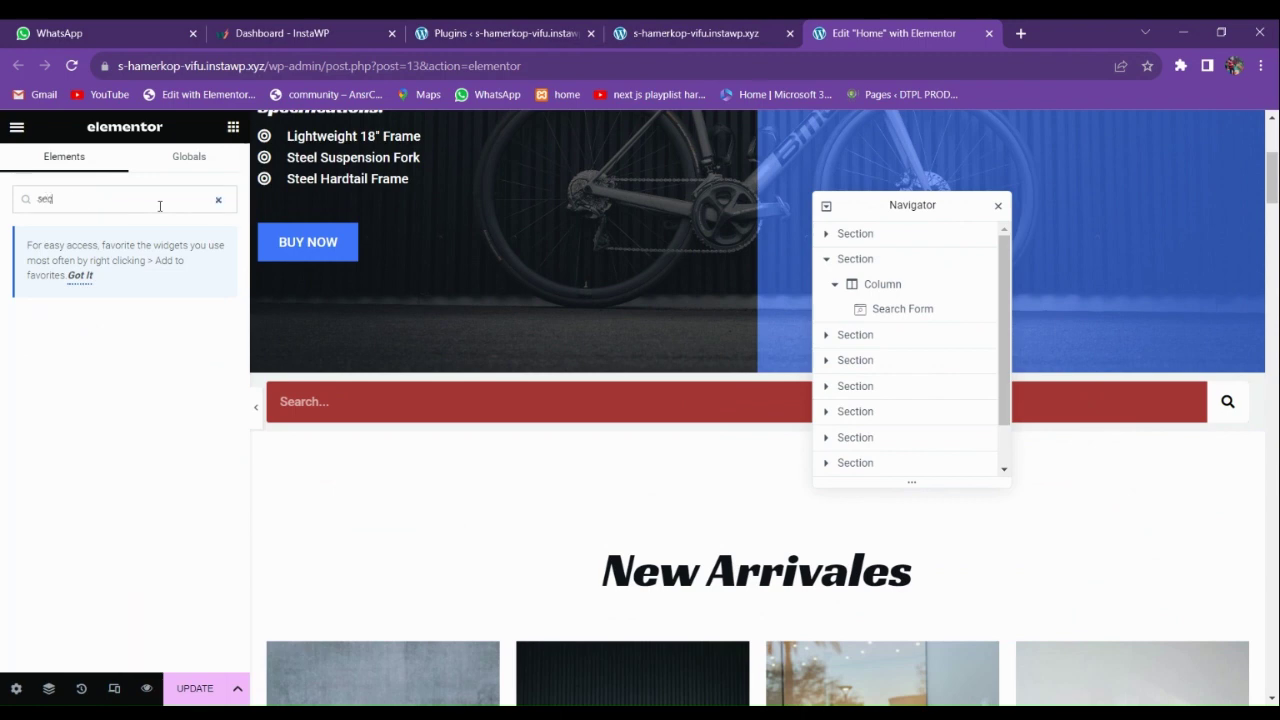
key("BackSpace")
type("a")
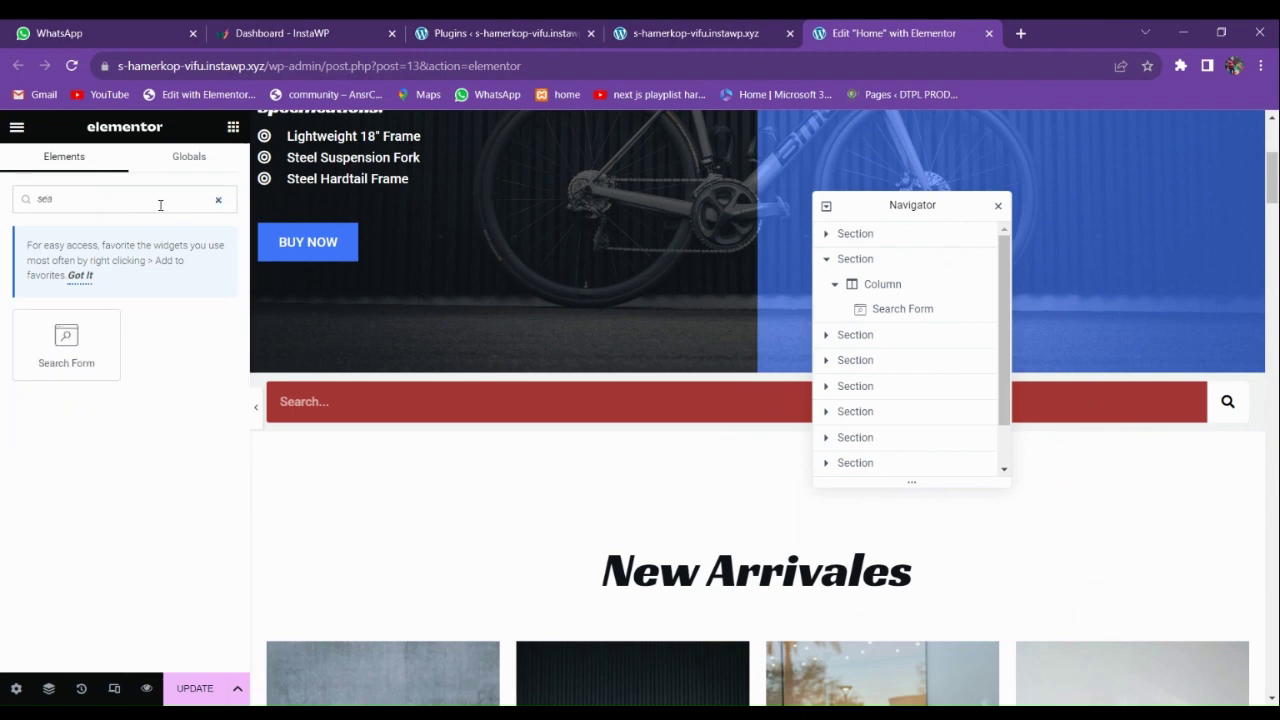
left_click_drag(66, 345, 638, 421)
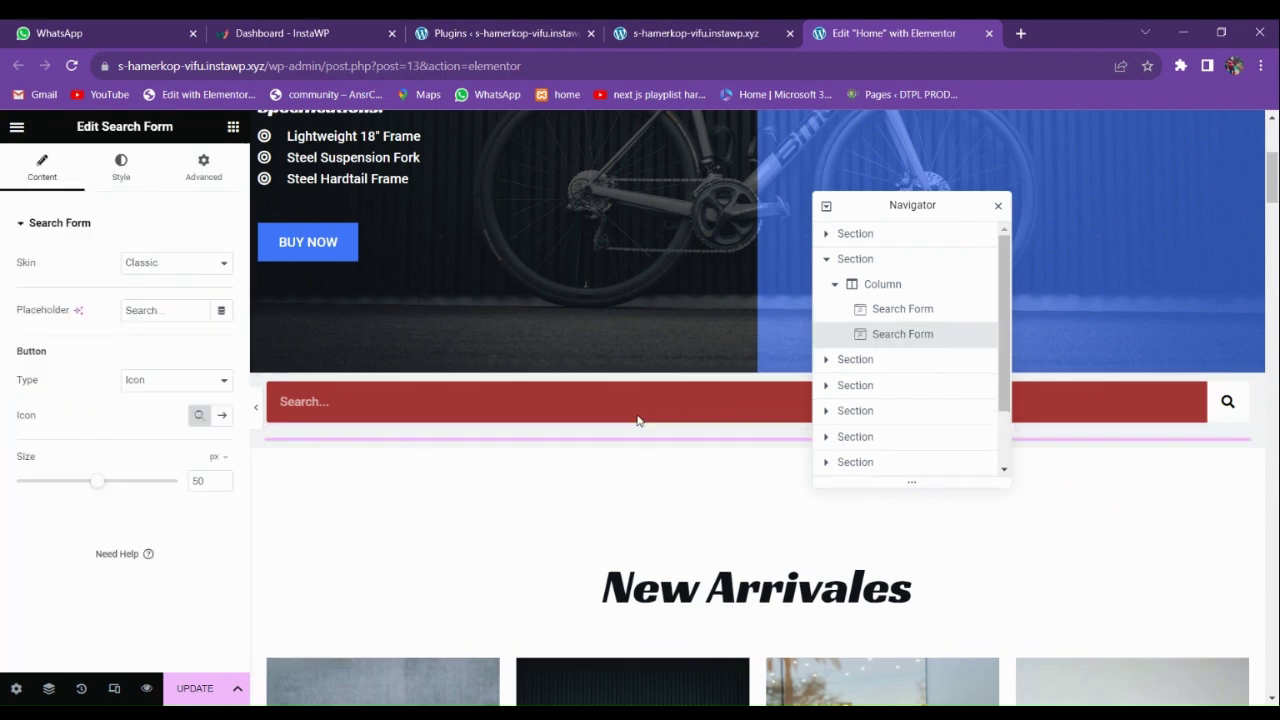
Switch the new search form's skin to Minimal.
left_click(478, 458)
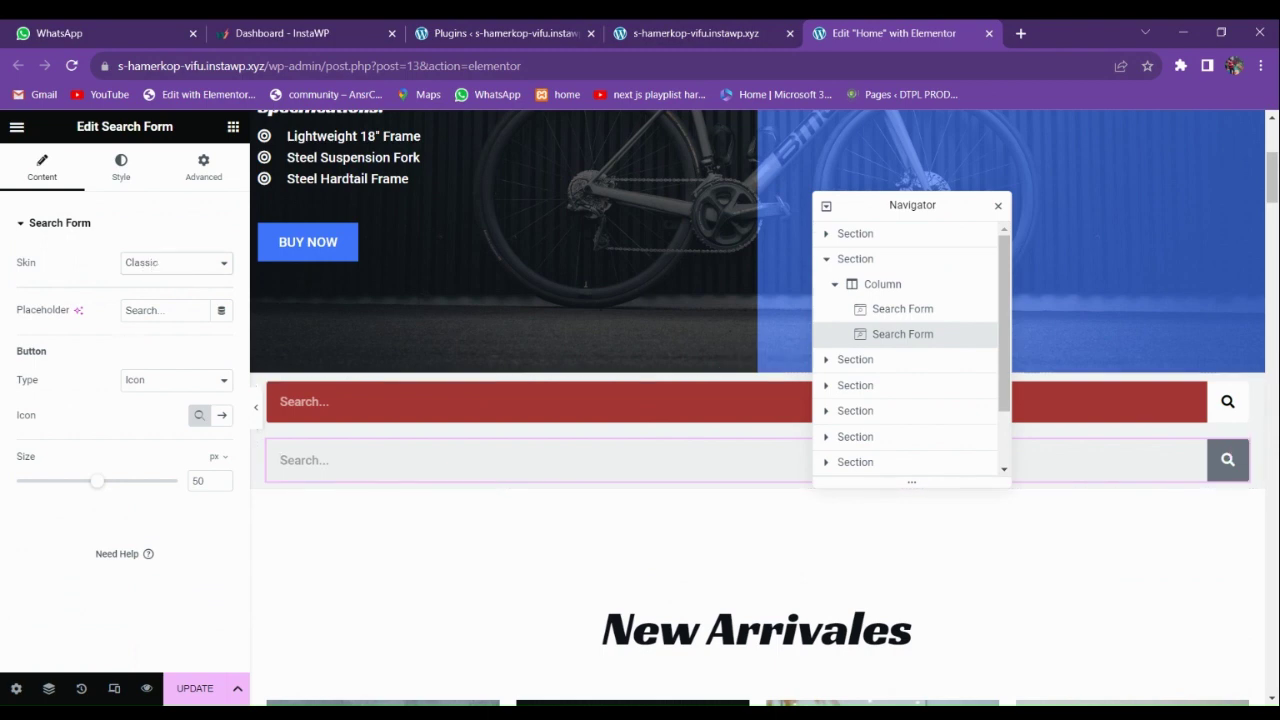
key("Down")
left_click(343, 460)
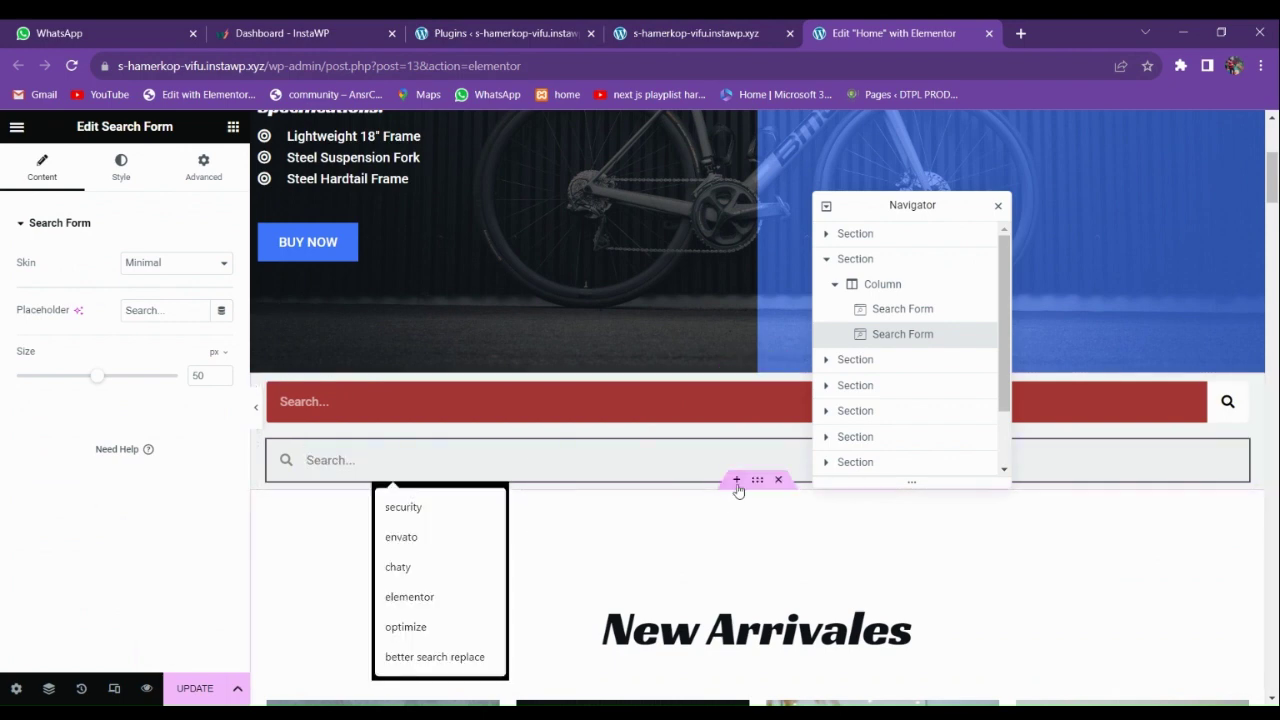
Add a two-column Inner Section below the Minimal search form and widen its first column, leaving the second one narrow.
left_click(233, 127)
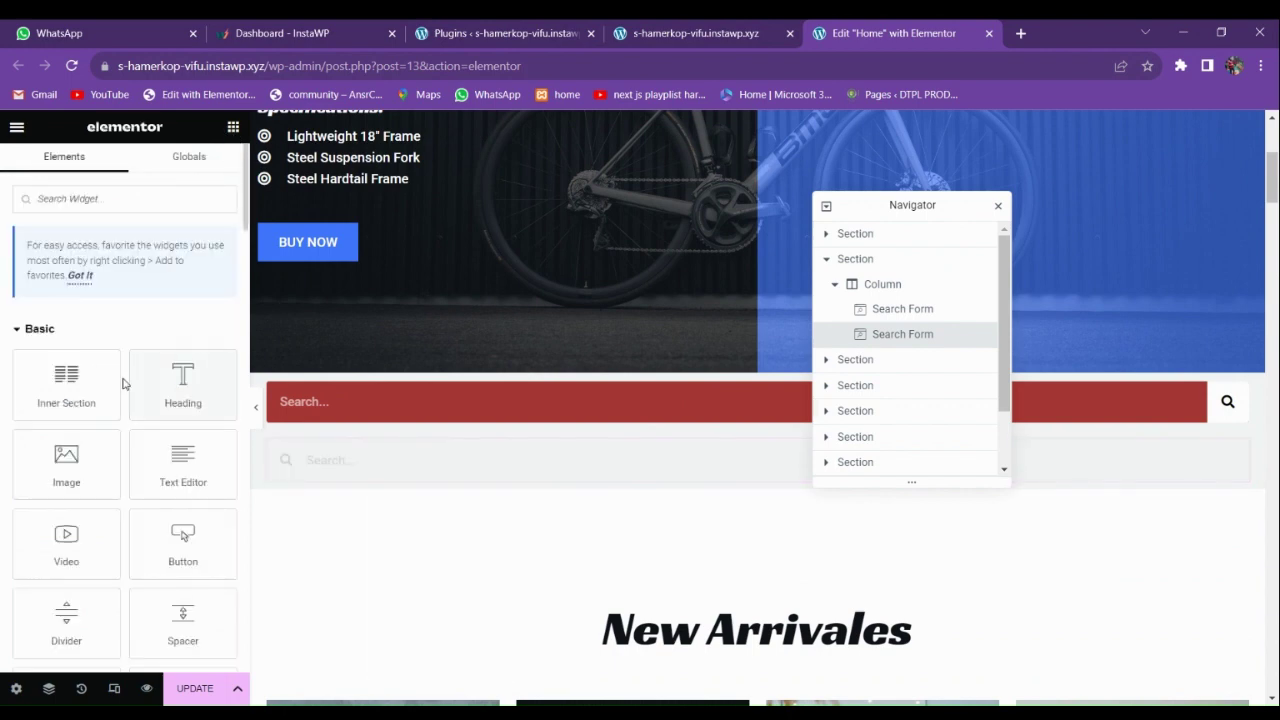
left_click_drag(101, 402, 560, 530)
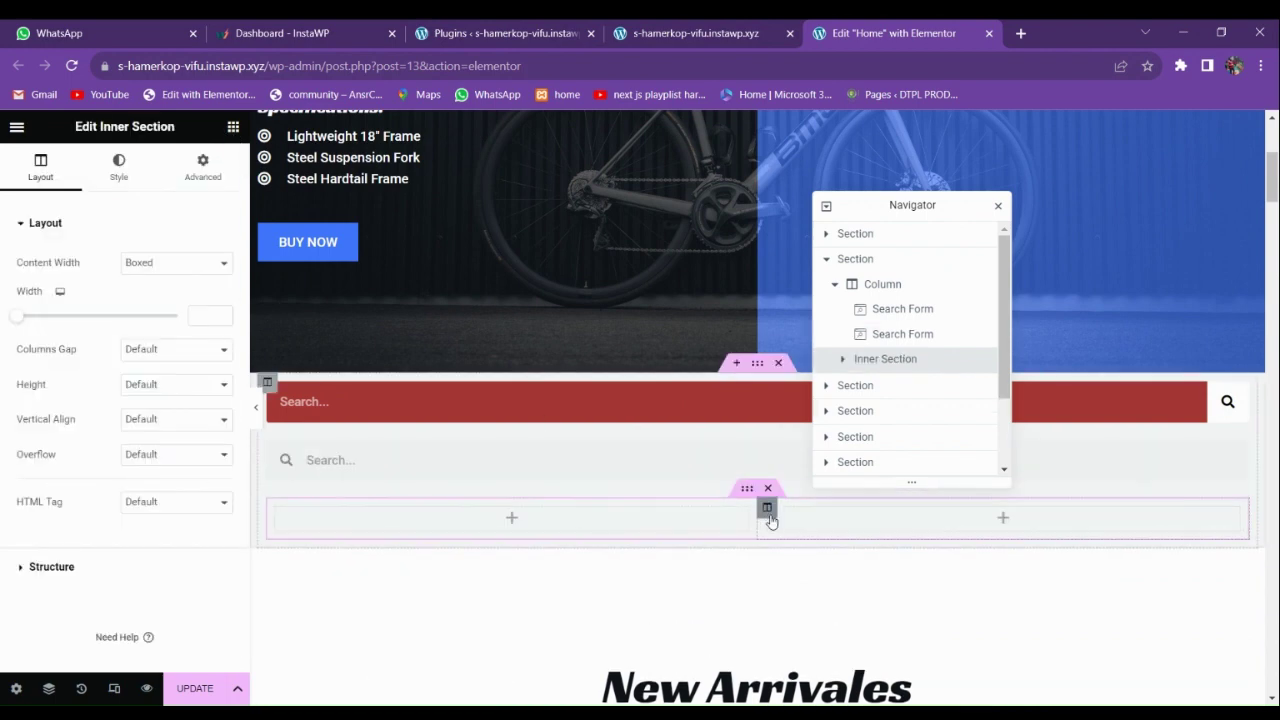
left_click(765, 508)
right_click(767, 510)
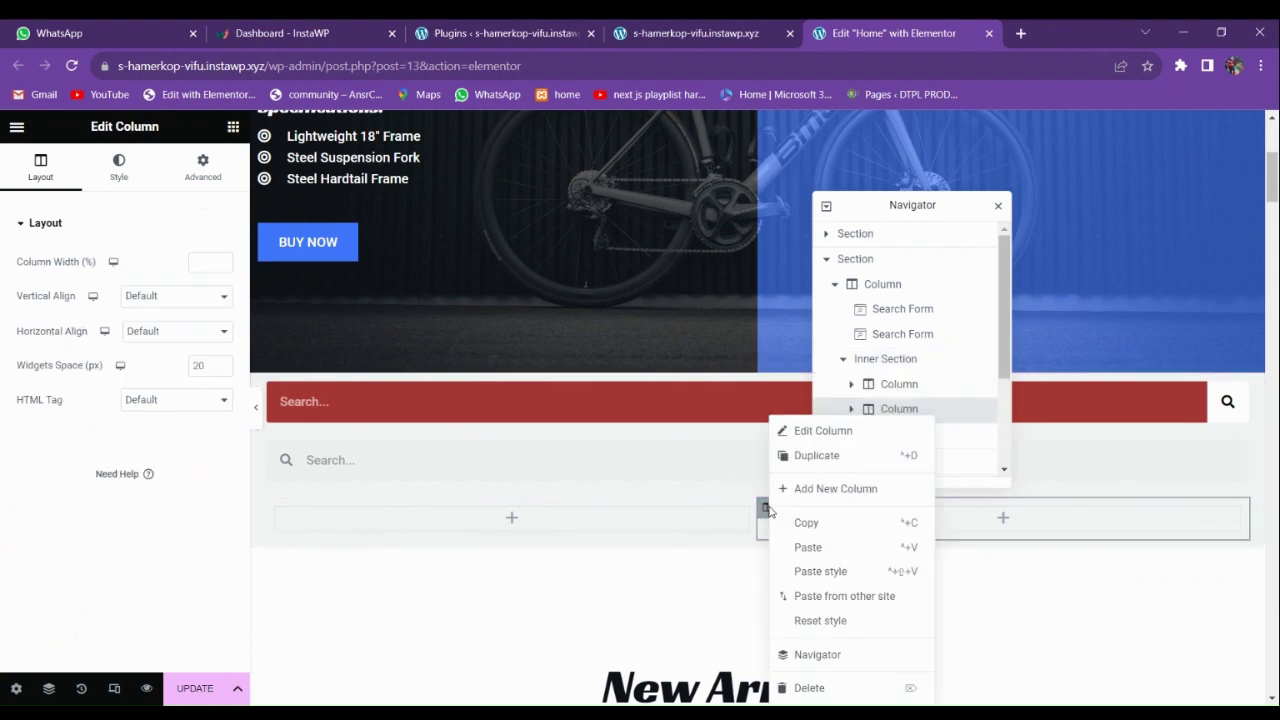
left_click(731, 532)
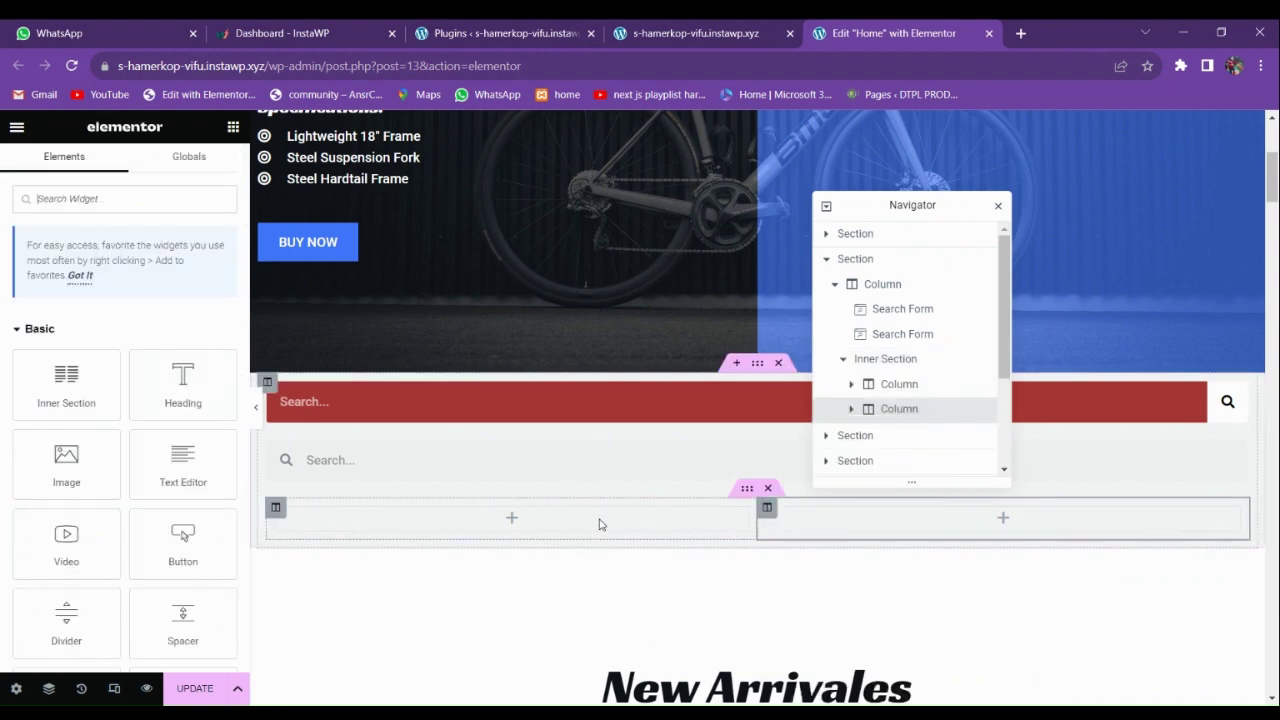
left_click_drag(764, 527, 1080, 524)
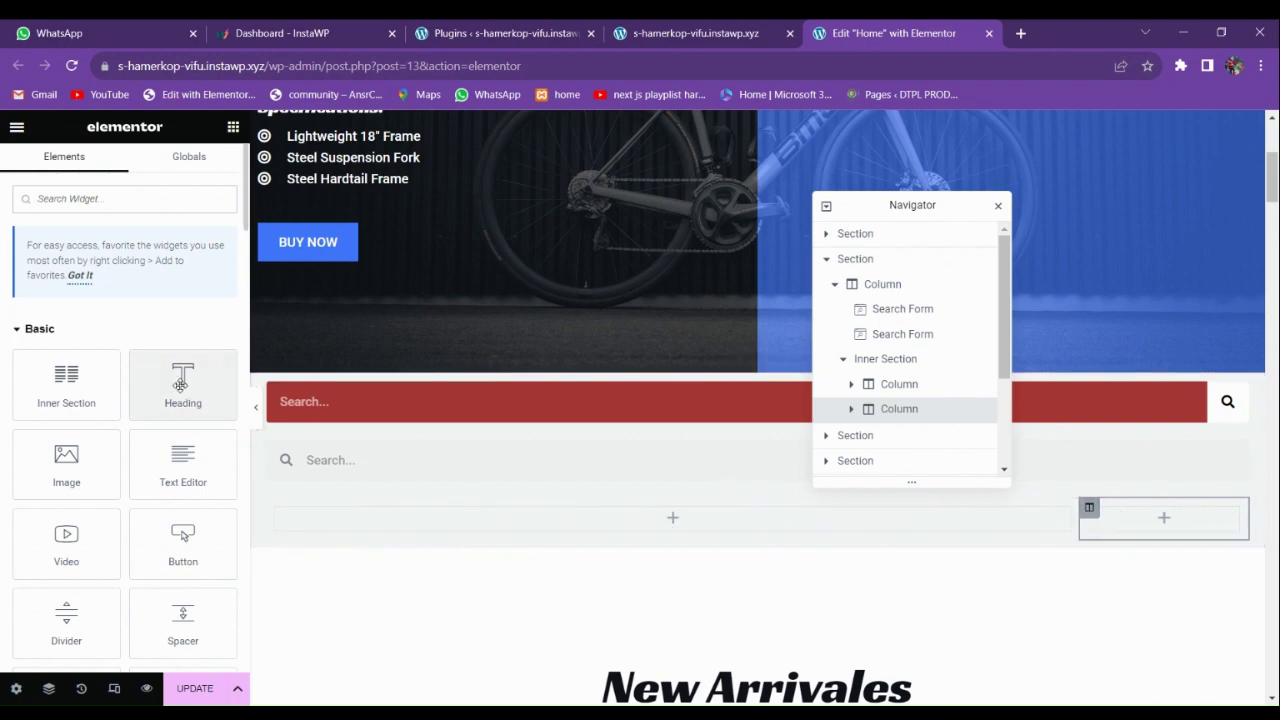
Place a Heading widget in the inner section's wide first column and set its title to "Search anything".
left_click_drag(183, 385, 387, 521)
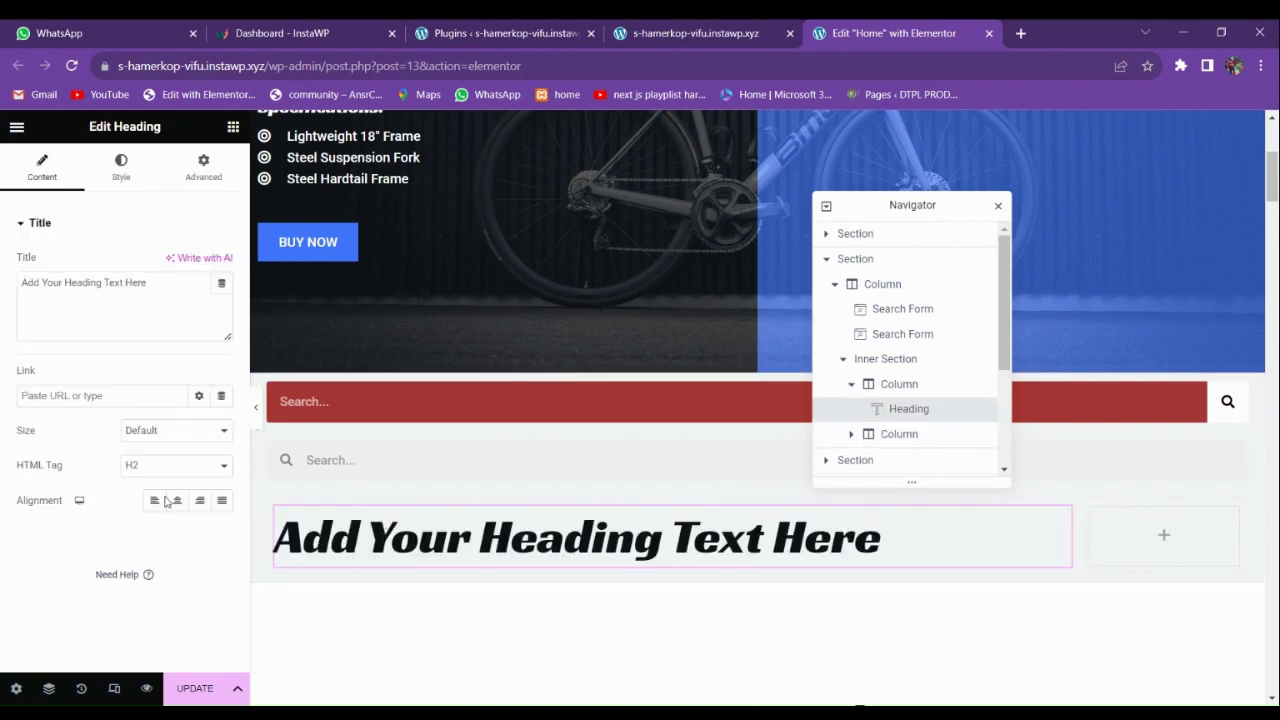
left_click_drag(149, 283, 2, 282)
type("S")
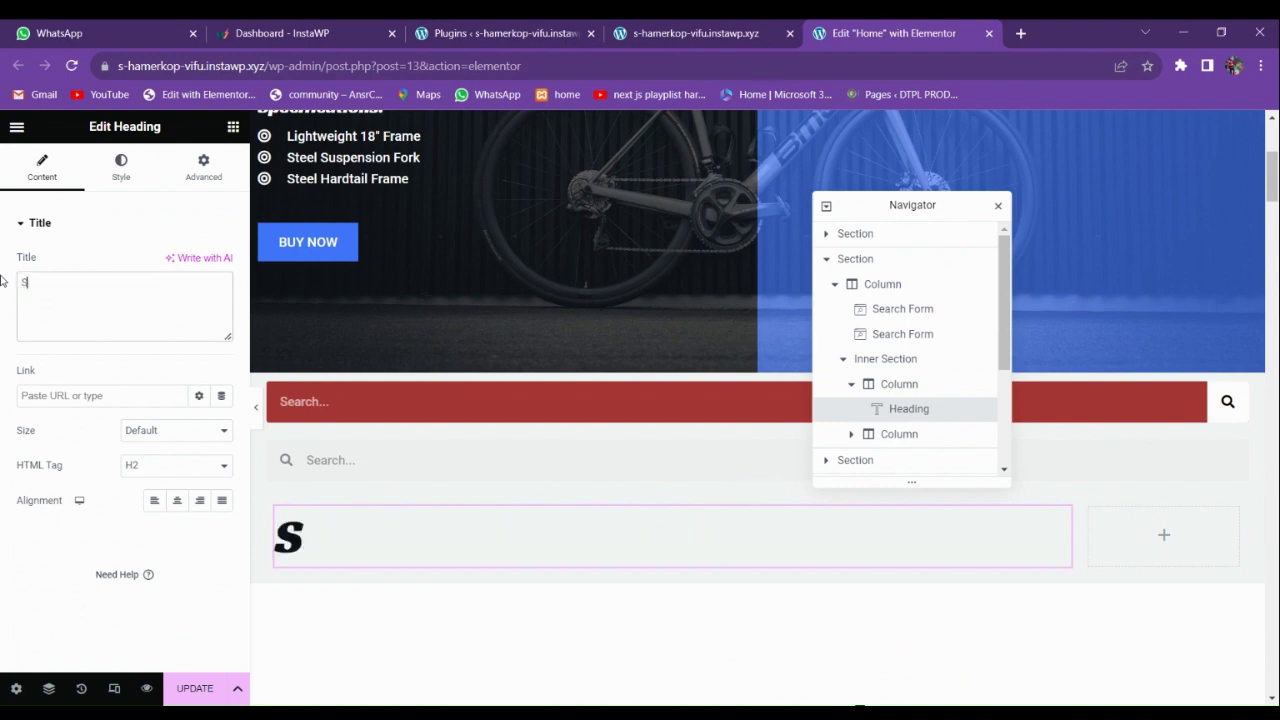
type("earch a")
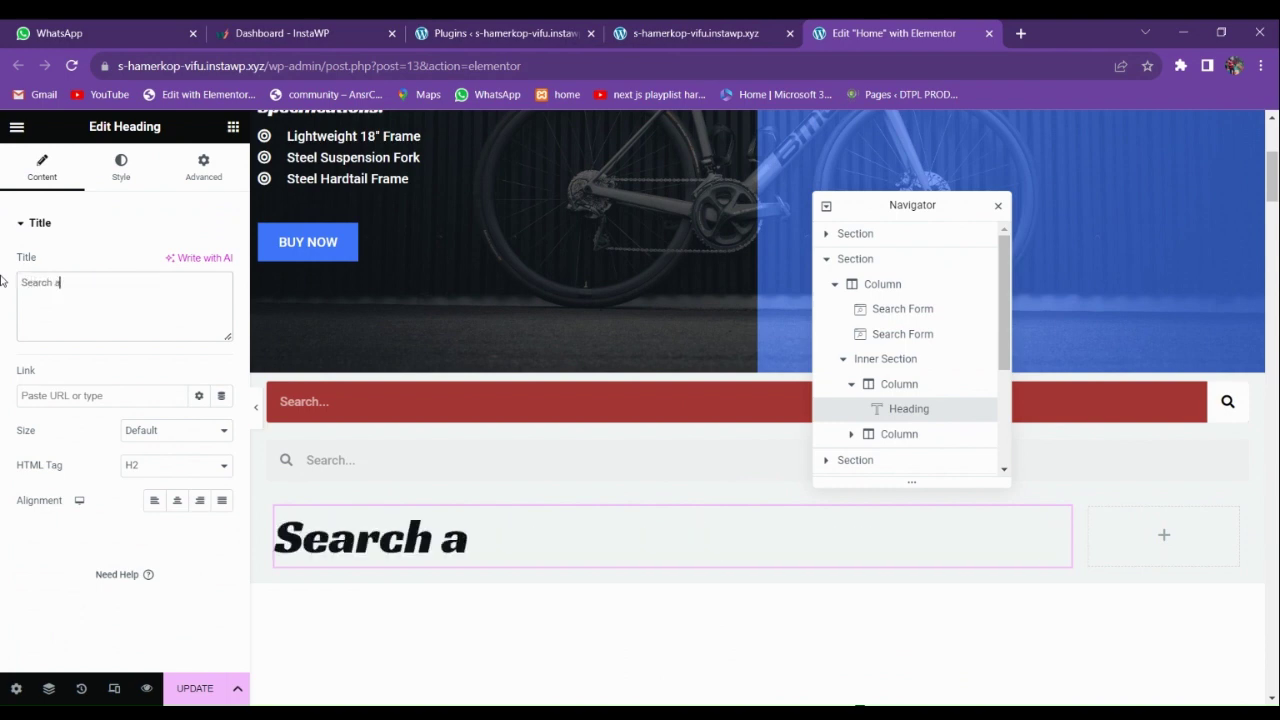
type("nything")
Change the heading's title in the inner section's first column to "Search our awesome products".
key("BackSpace")
key("BackSpace")
key("BackSpace")
key("BackSpace")
key("BackSpace")
key("BackSpace")
key("BackSpace")
key("BackSpace")
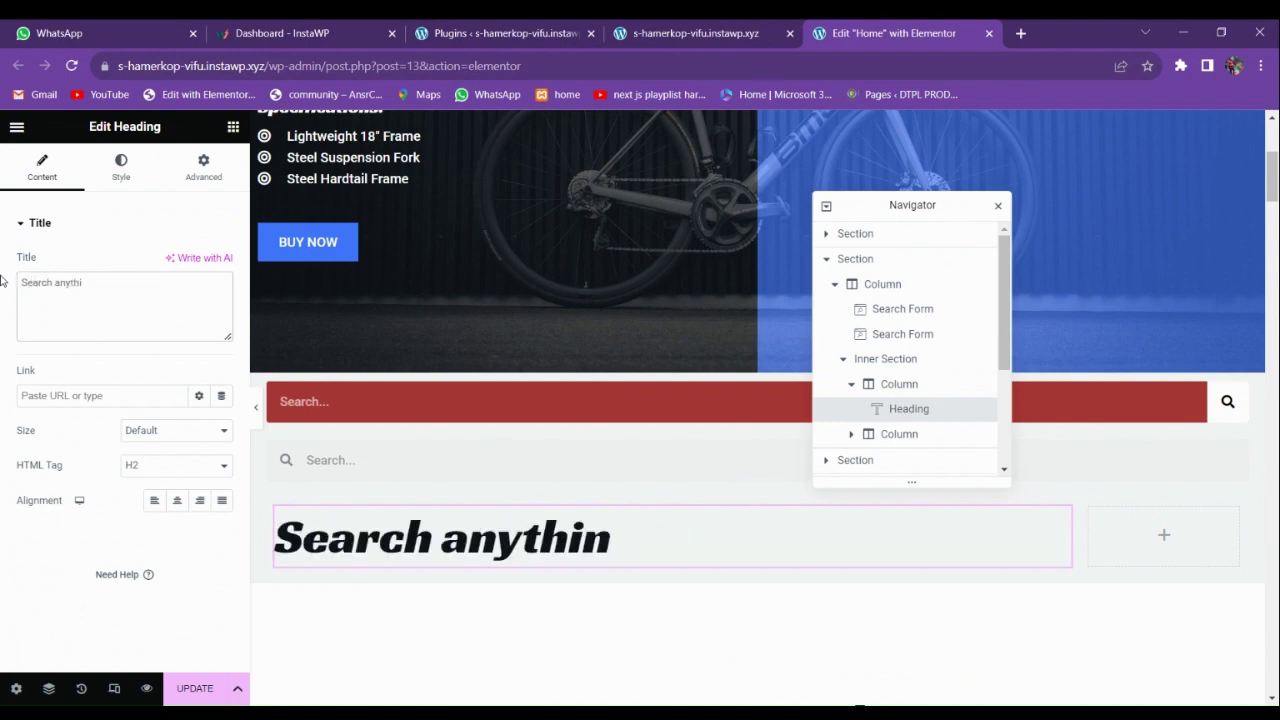
type("our awesoe")
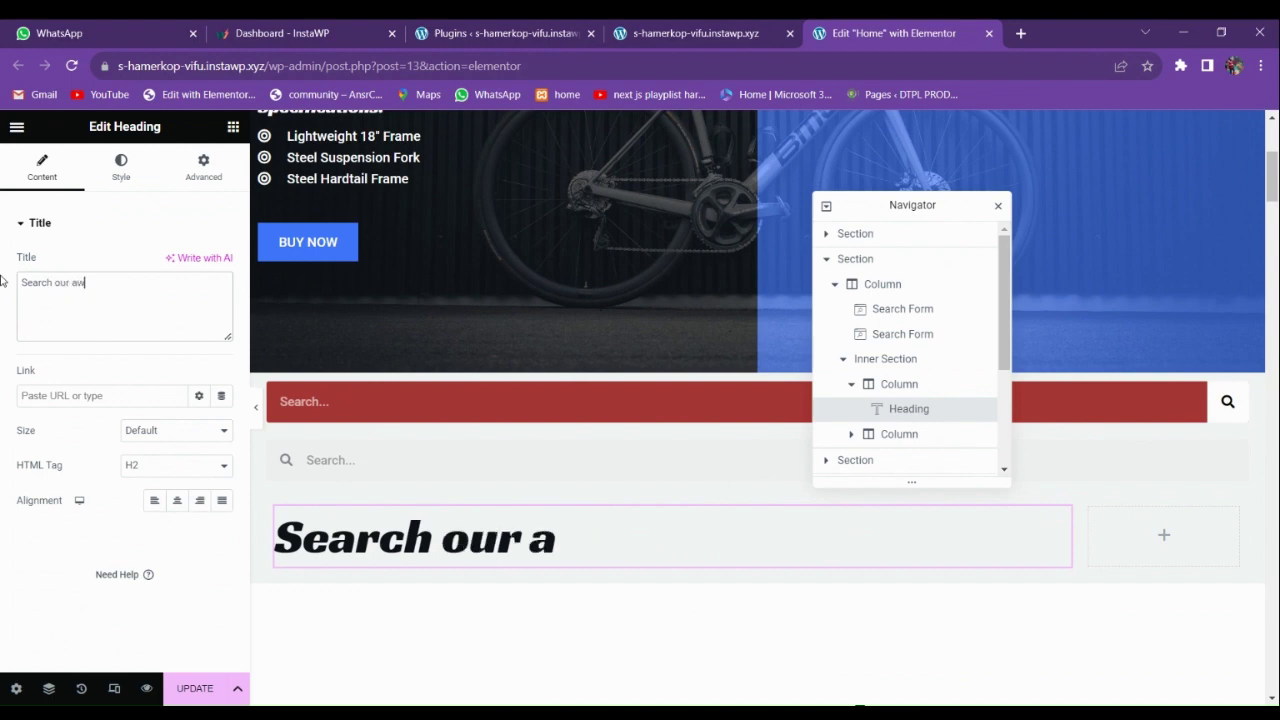
key("BackSpace")
type("me products")
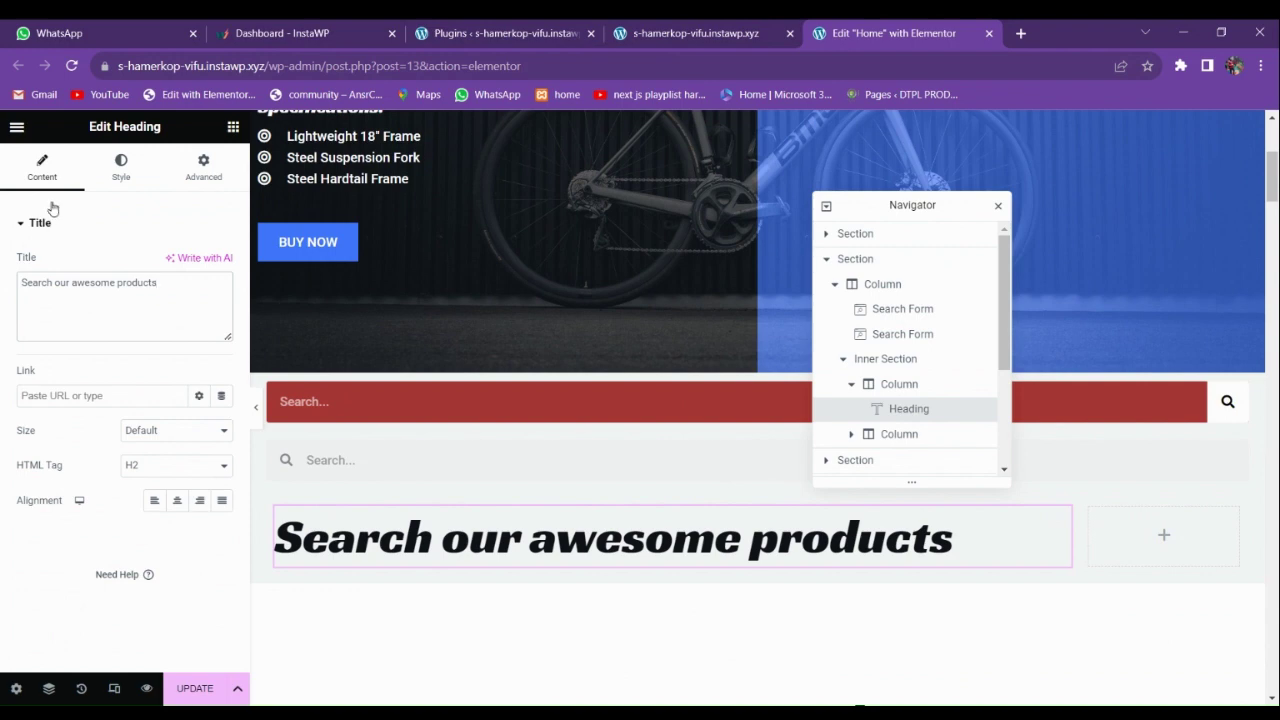
Set the heading's typography size to 31 px.
left_click(114, 180)
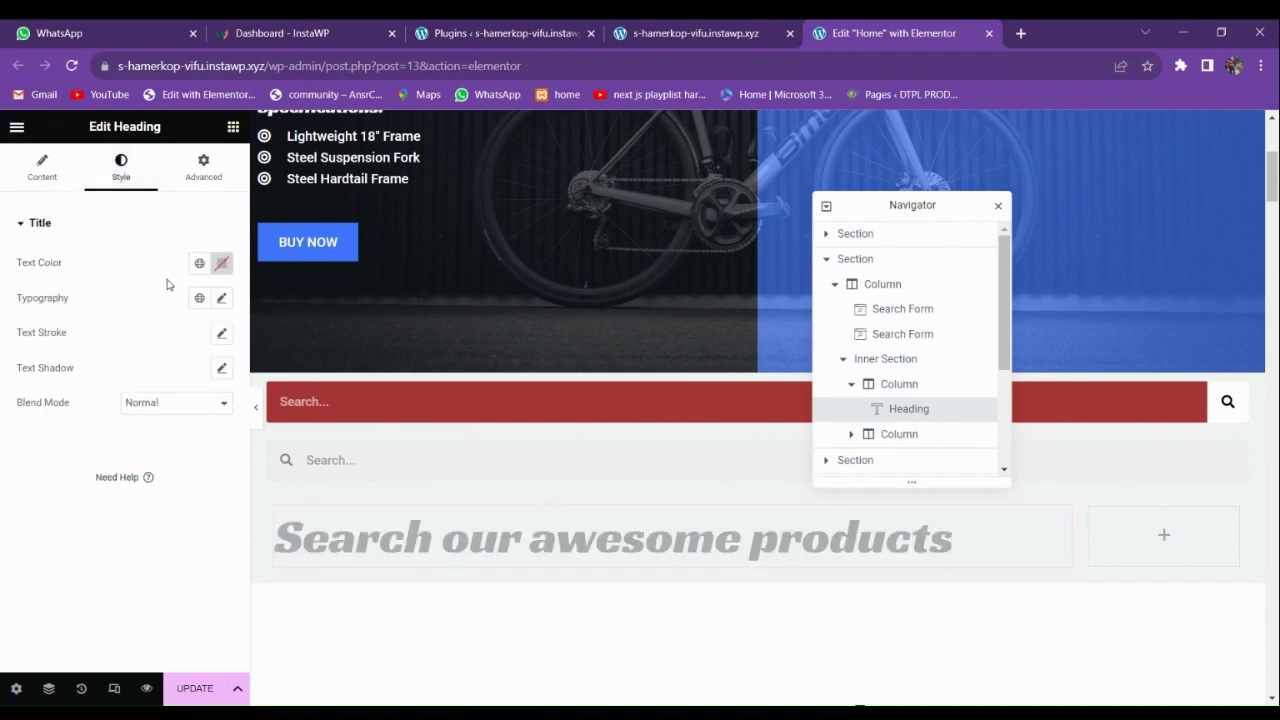
left_click(223, 299)
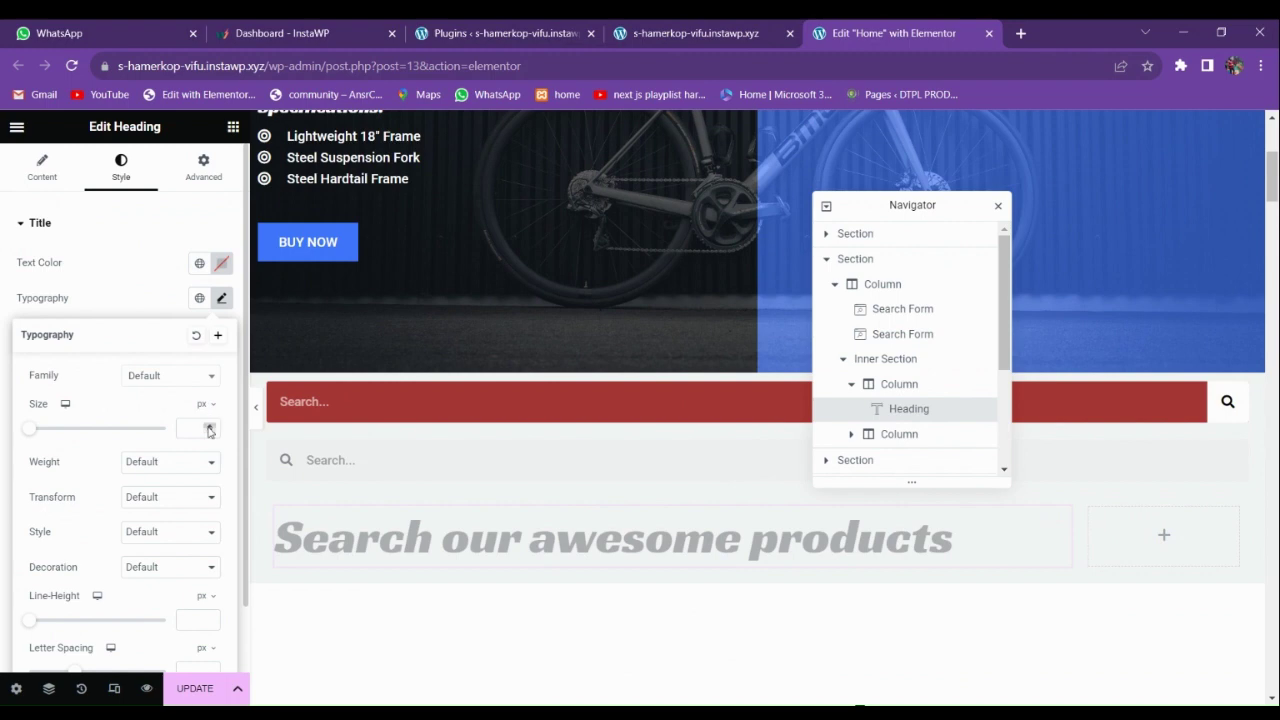
left_click(209, 426)
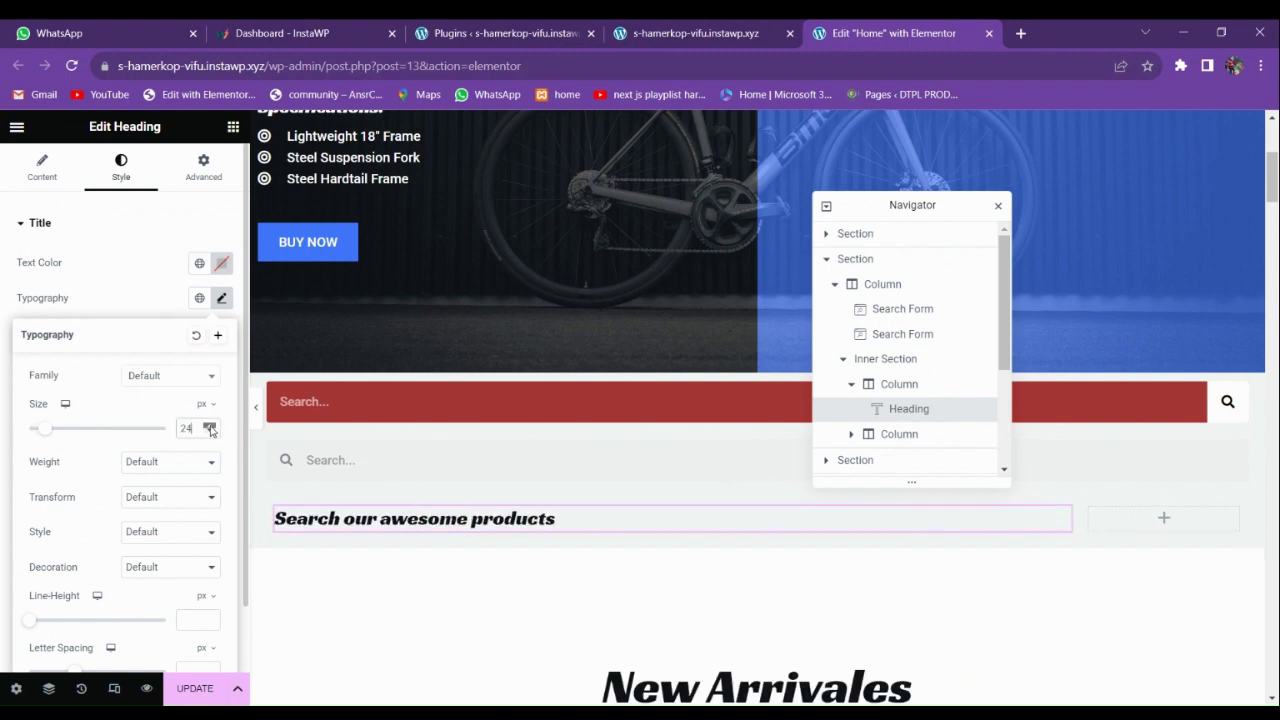
left_click(209, 425)
left_click(209, 425)
left_click(209, 425)
left_click(209, 425)
left_click(209, 425)
left_click(209, 425)
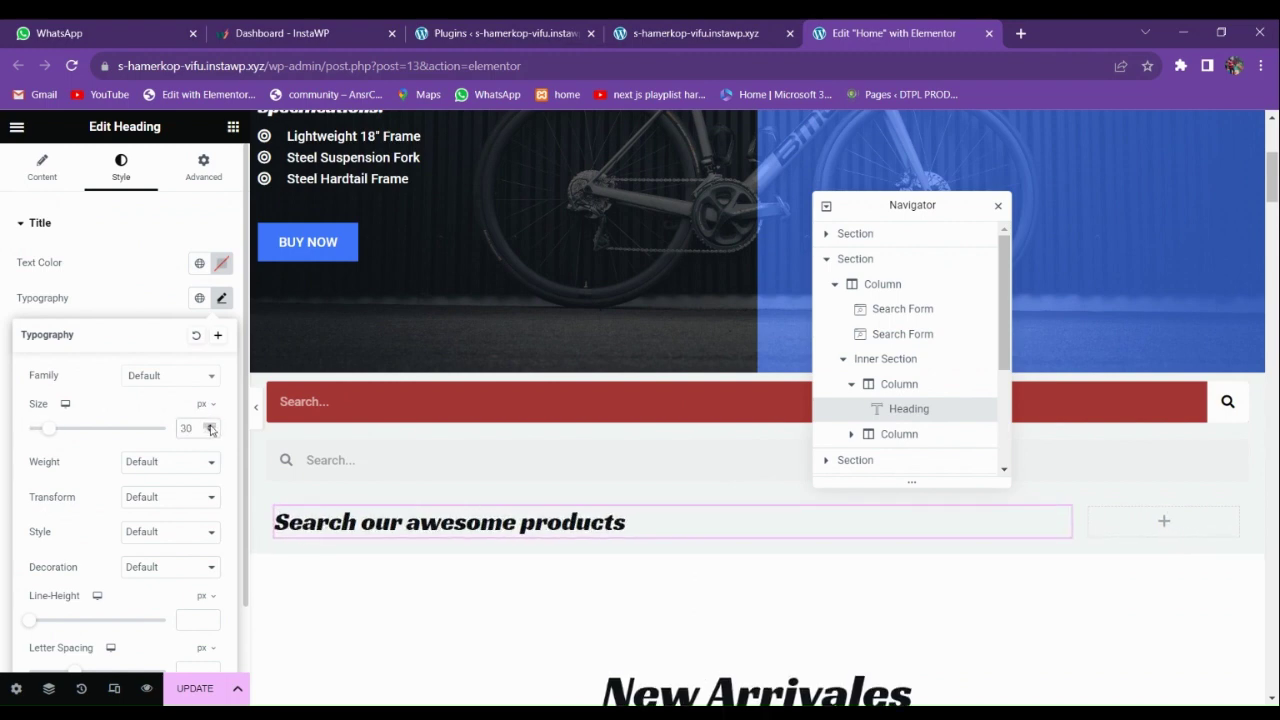
left_click(210, 426)
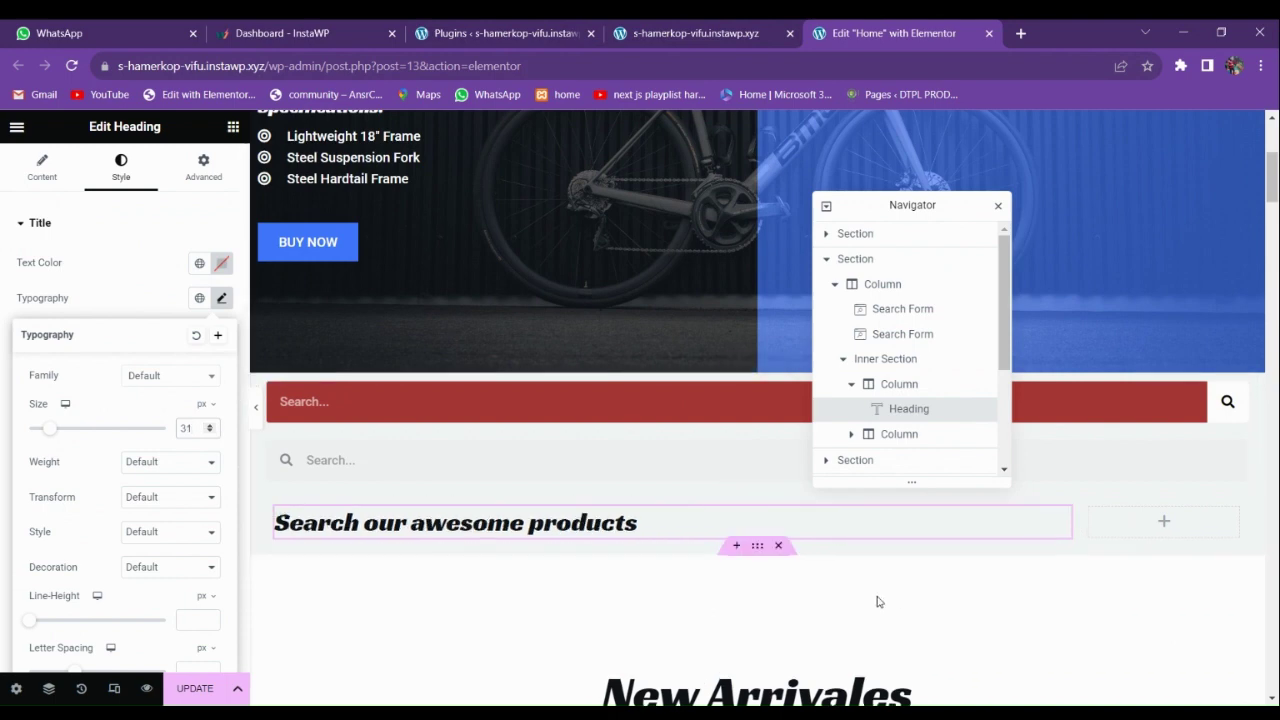
Narrow the heading column to fit its text and place a Search Form widget, found with "searc", in the inner section's second column.
mouse_move(1080, 525)
left_mouse_down()
mouse_move(668, 527)
mouse_move(687, 528)
left_mouse_up()
left_click(756, 525)
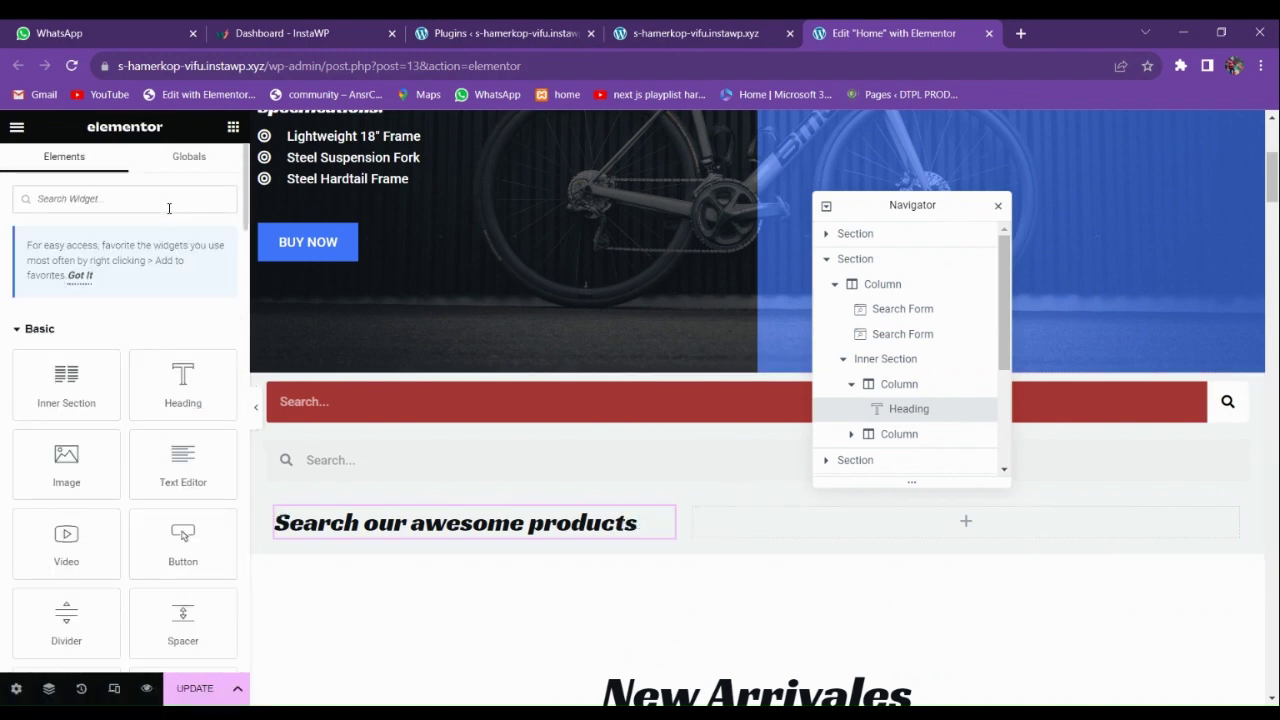
left_click(169, 208)
type("searc")
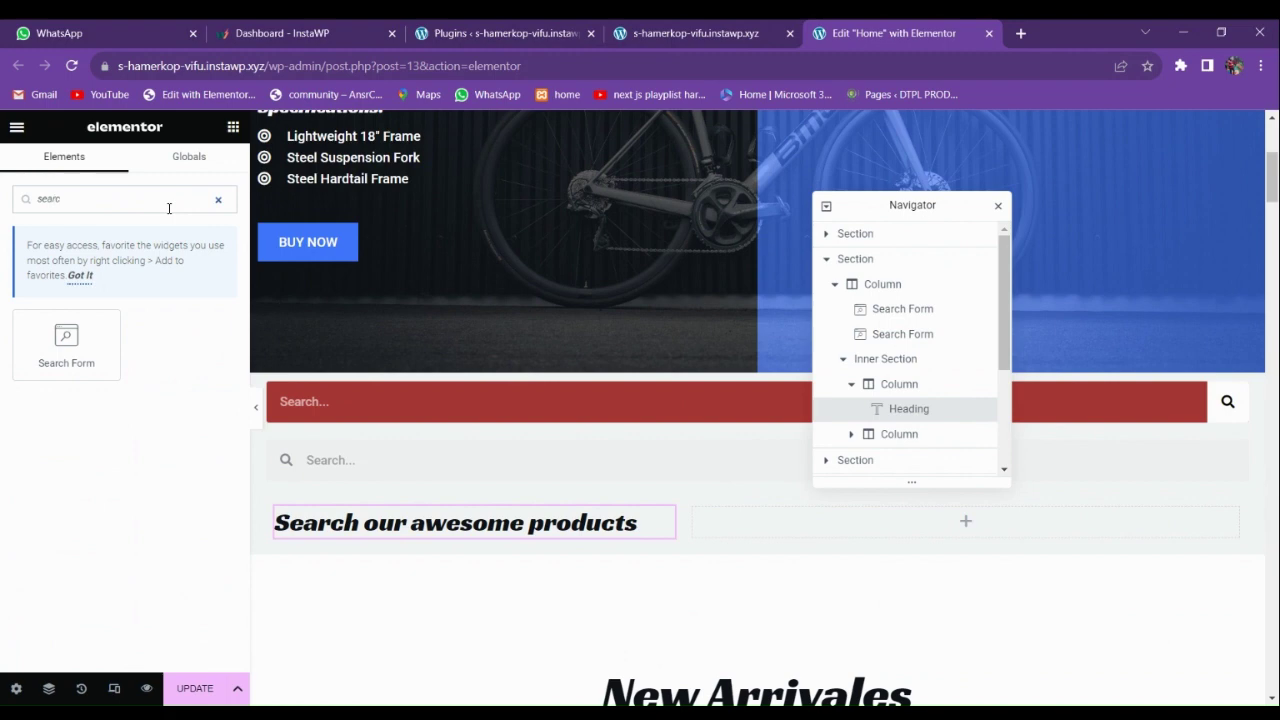
left_click_drag(40, 345, 830, 522)
left_click(828, 523)
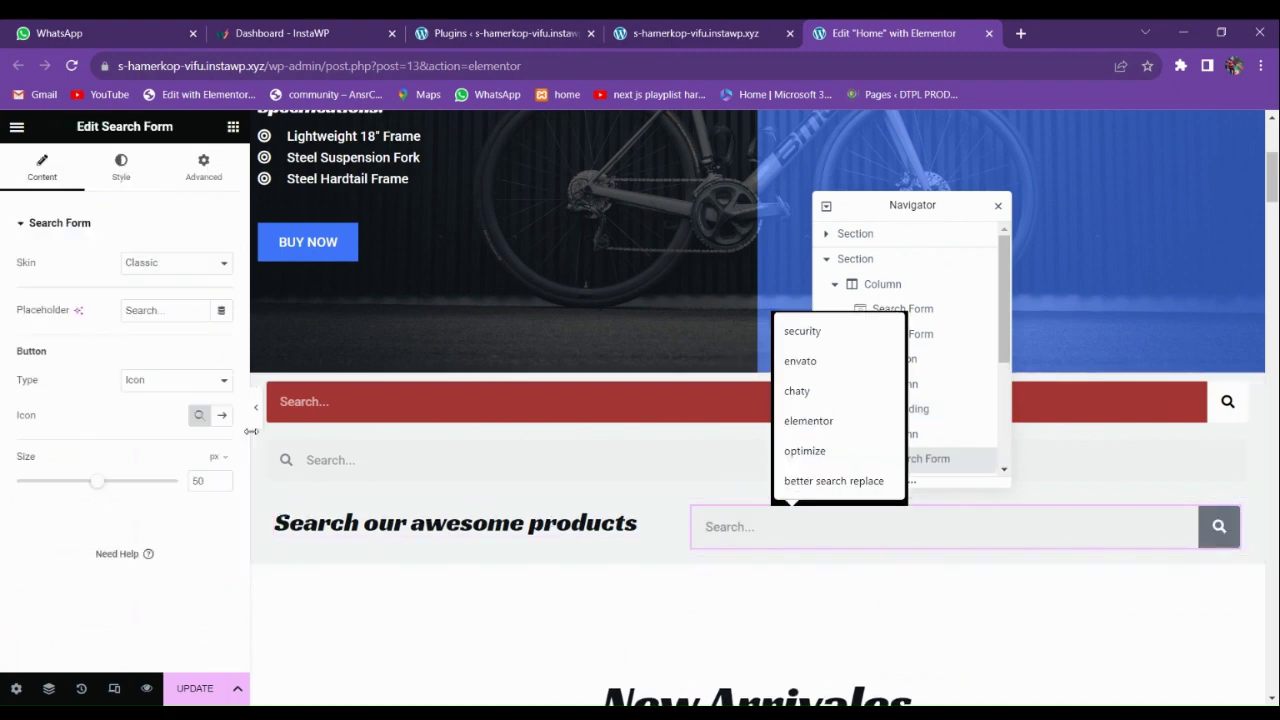
Switch the skin of the inner section's search form to Full Screen and widen the heading column beside it.
left_click(181, 284)
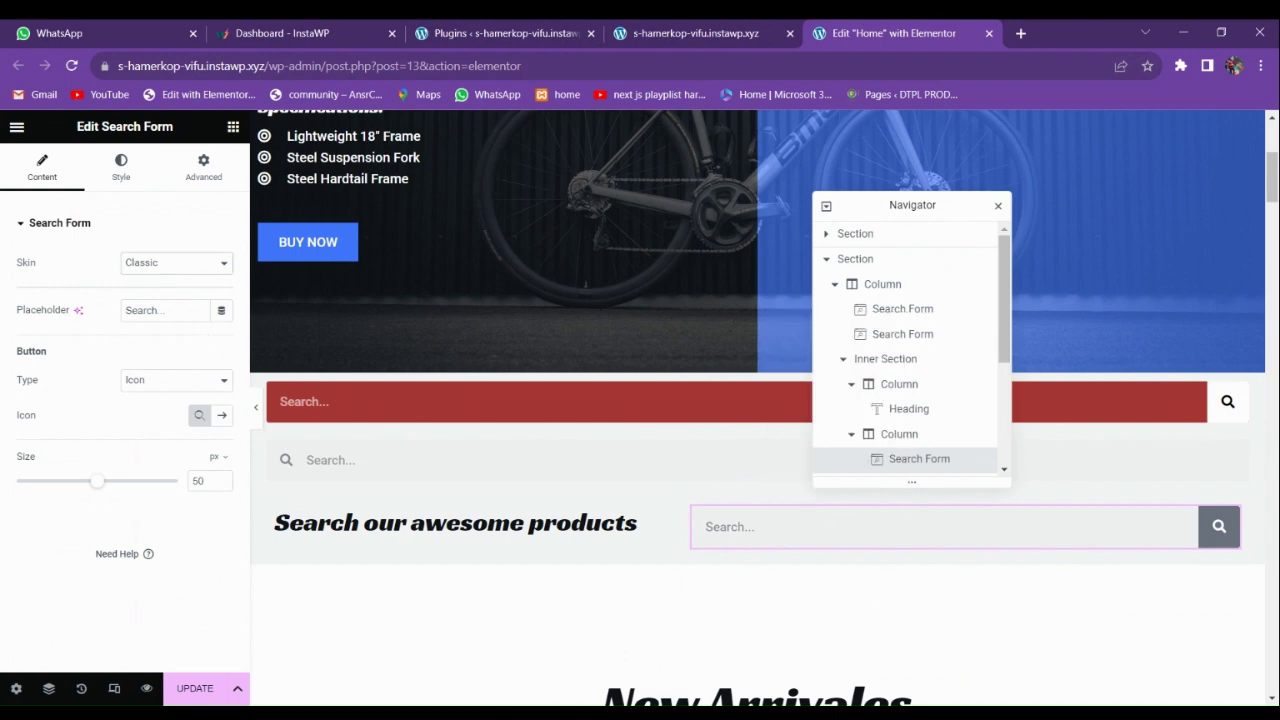
left_click(176, 318)
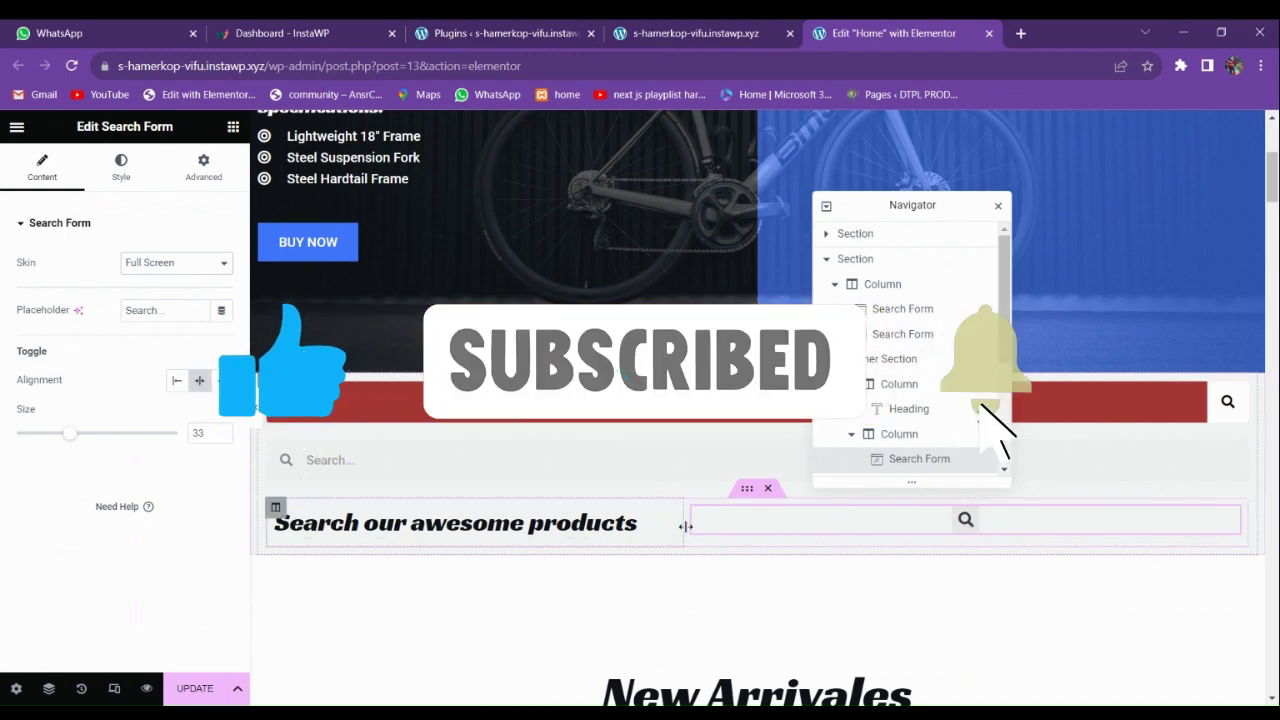
left_click_drag(695, 525, 815, 520)
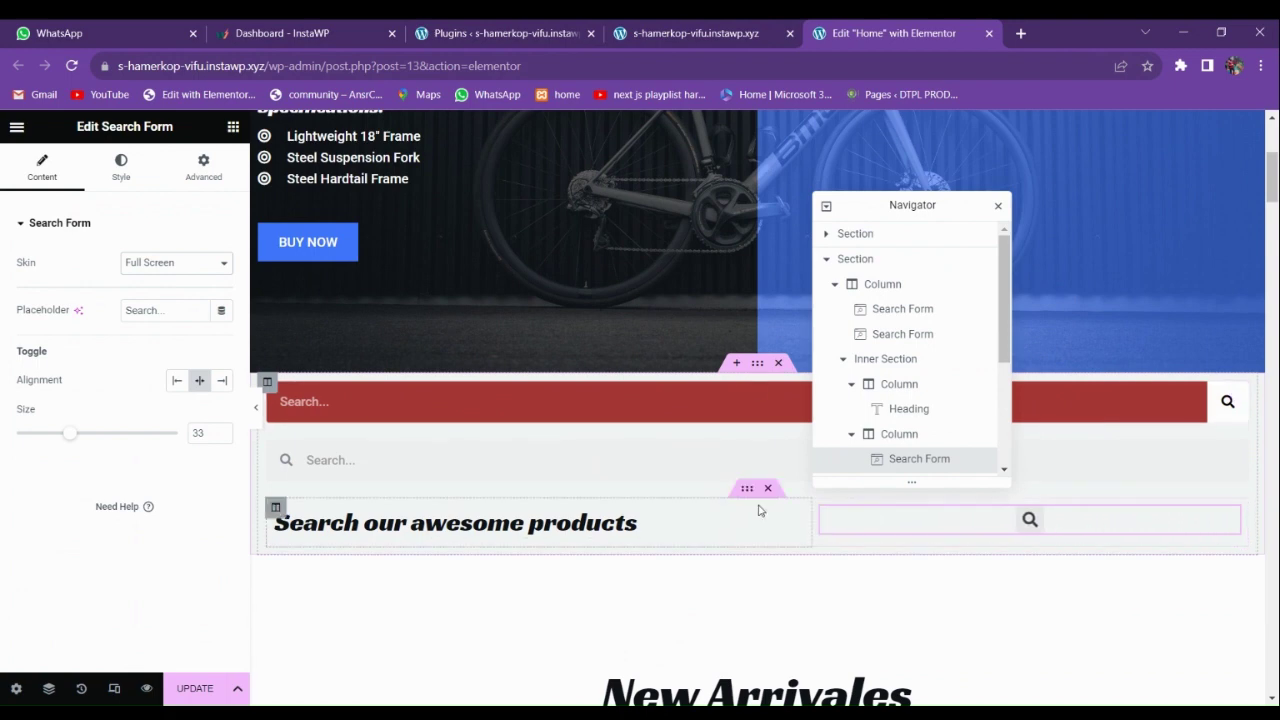
Set the inner section's boxed content width to 700 after trying 500 and 300, and widen its heading column to fit the heading on one line.
left_click(747, 489)
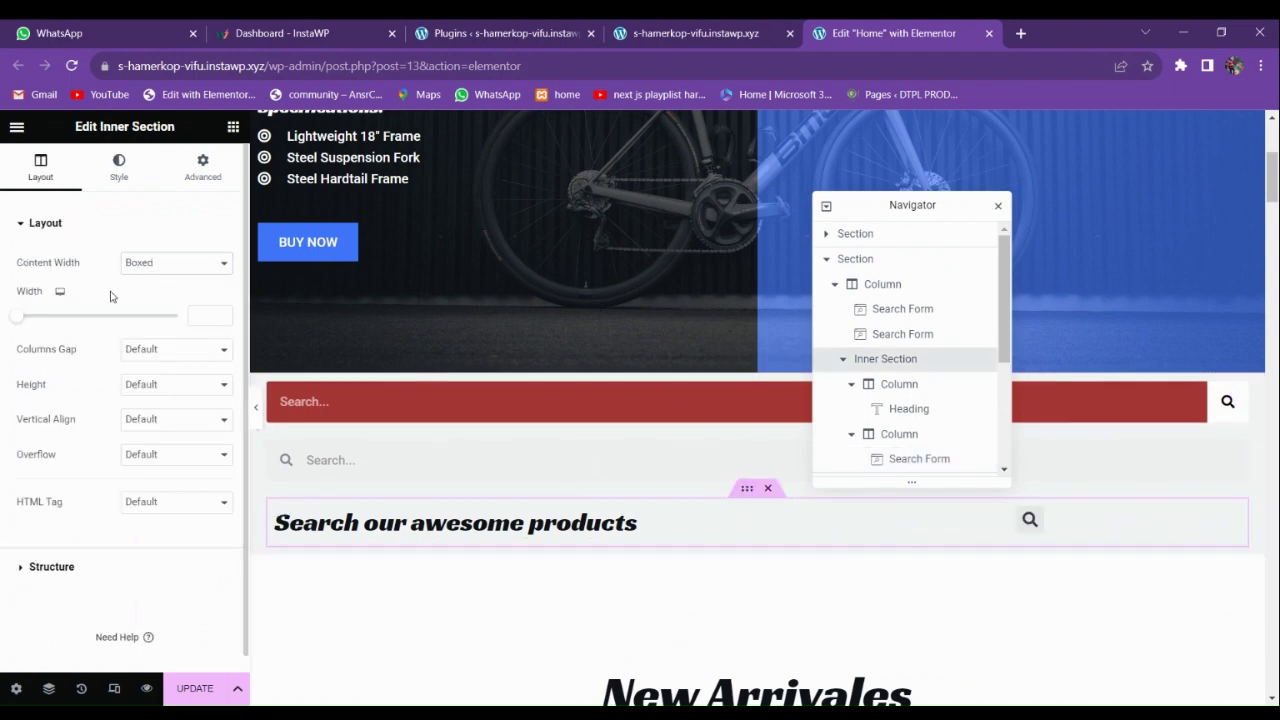
type("500")
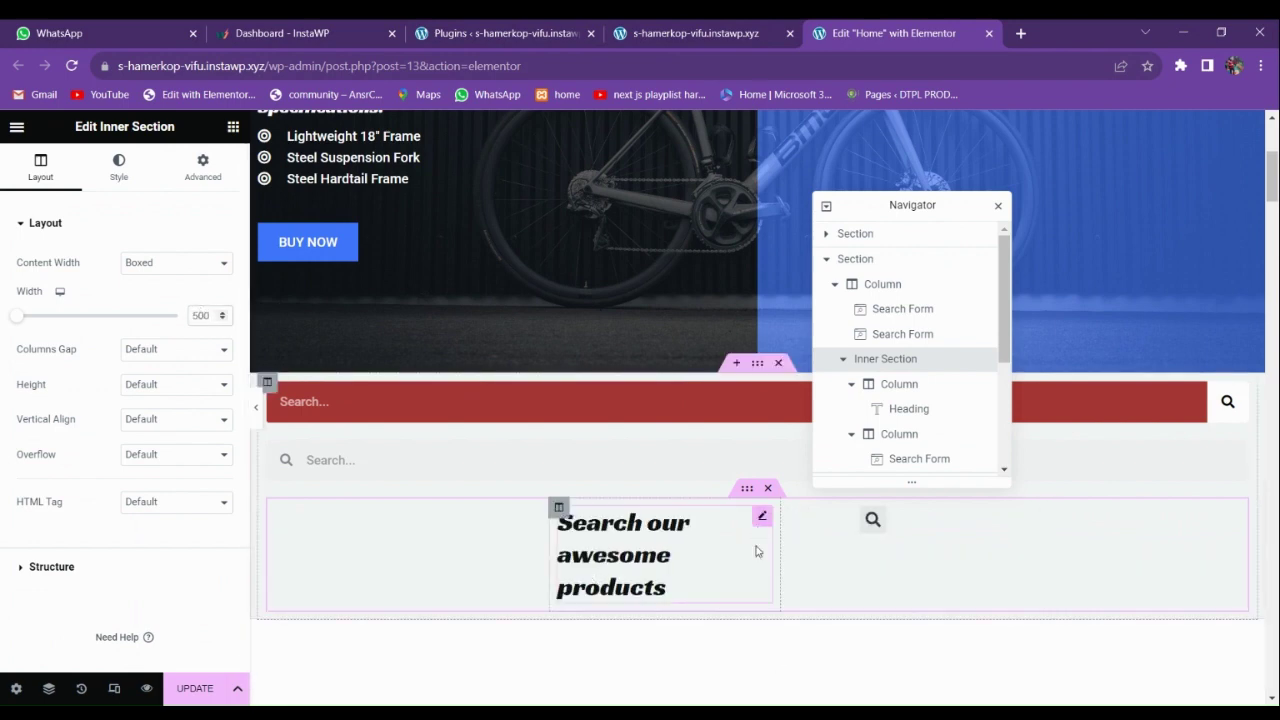
key("BackSpace")
key("BackSpace")
key("BackSpace")
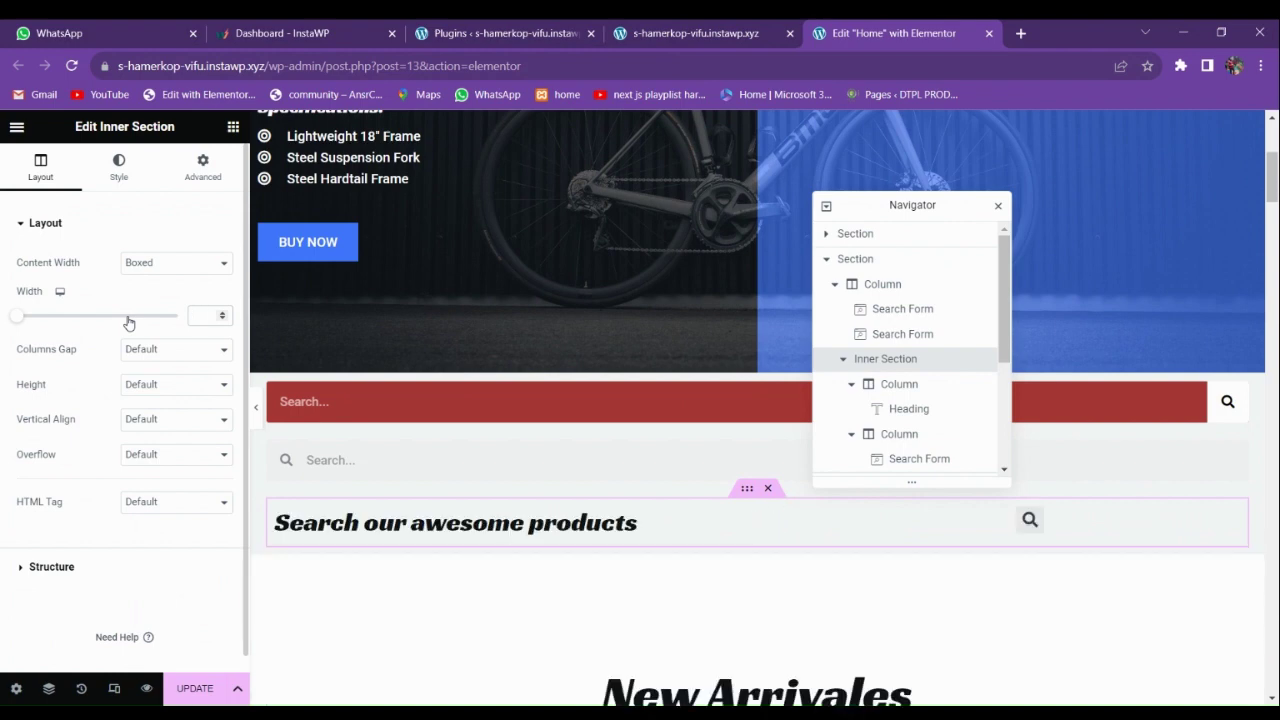
type("300")
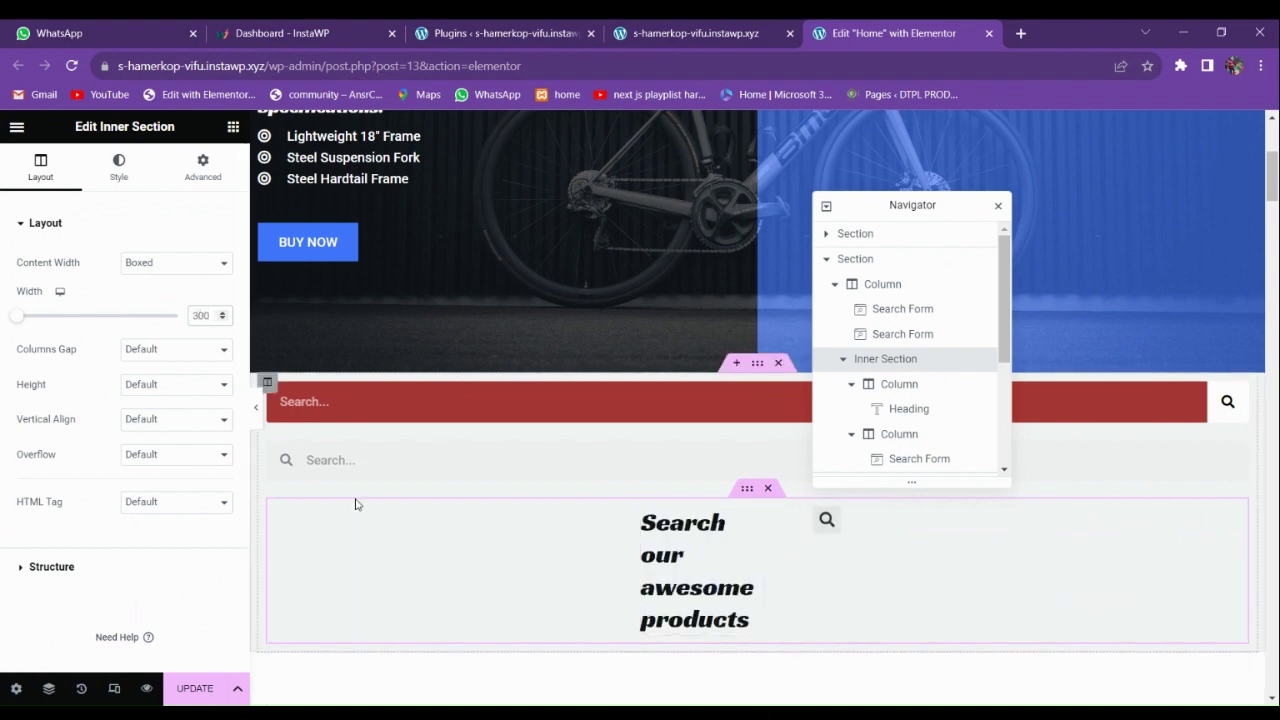
key("BackSpace")
key("BackSpace")
key("BackSpace")
type("700")
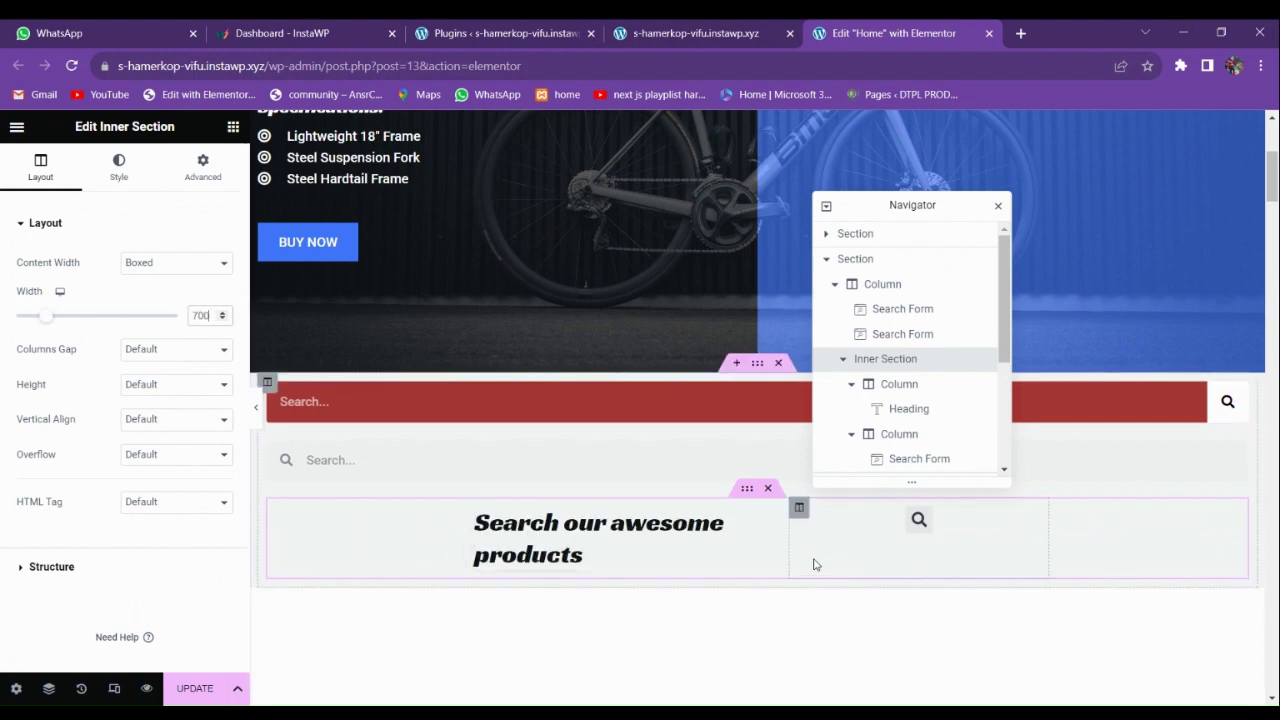
left_click_drag(792, 539, 874, 516)
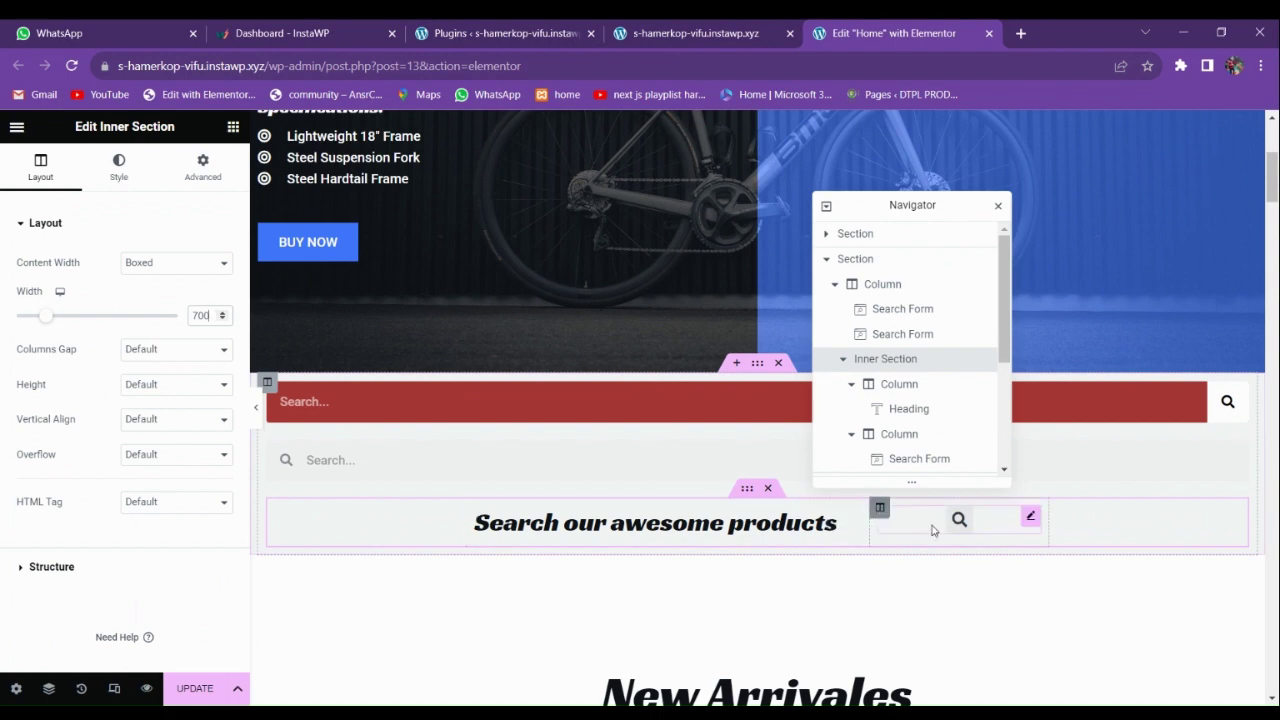
Set the vertical alignment of both inner section columns to Middle and update the page.
left_click(879, 508)
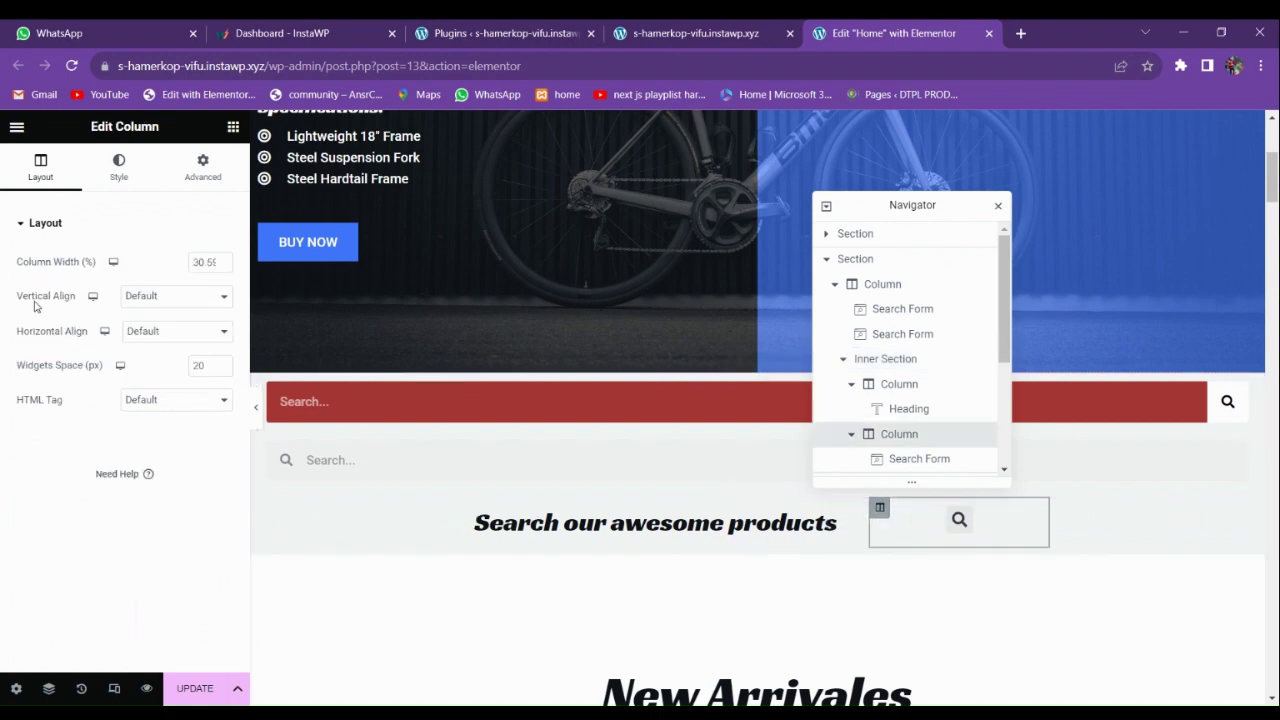
left_click(163, 345)
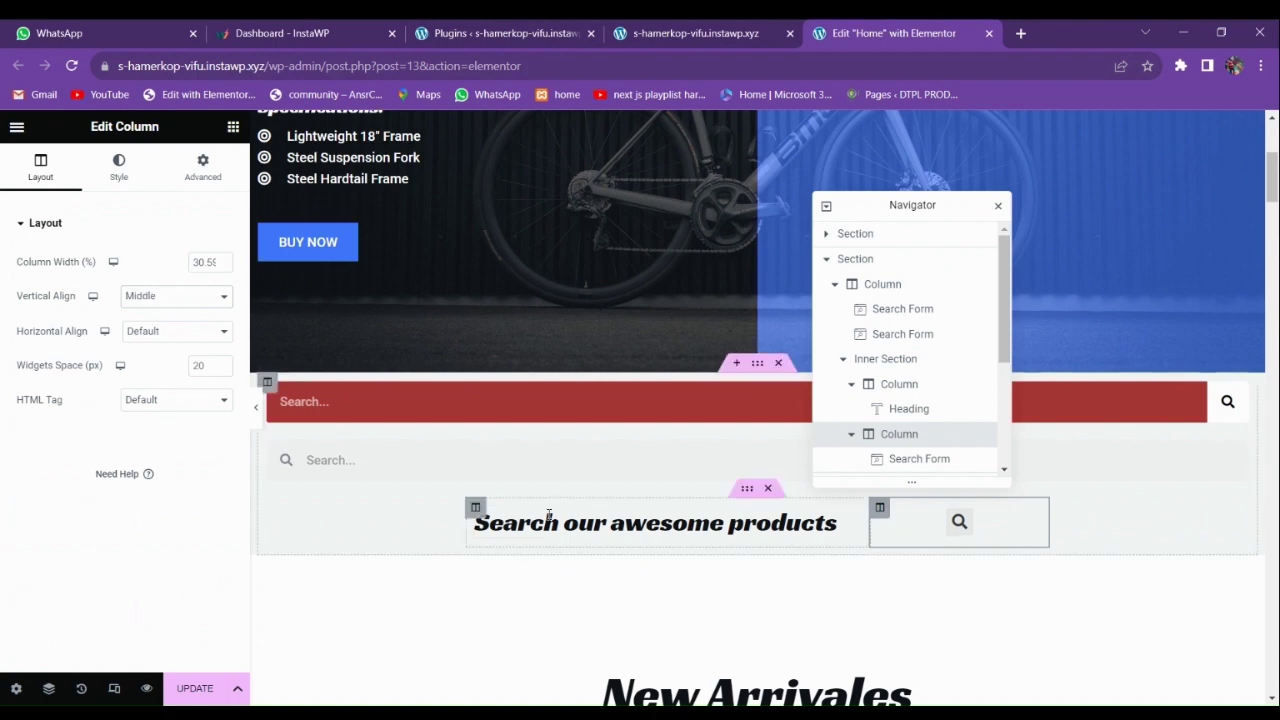
left_click(476, 508)
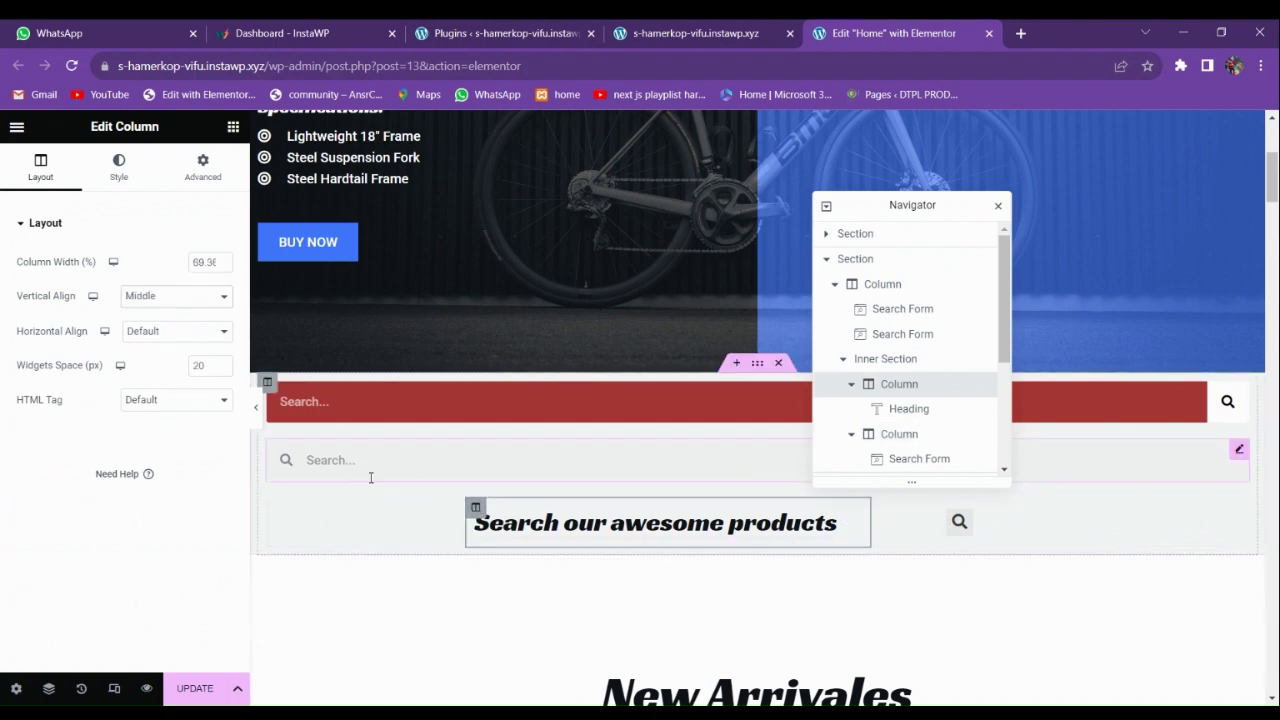
left_click(195, 688)
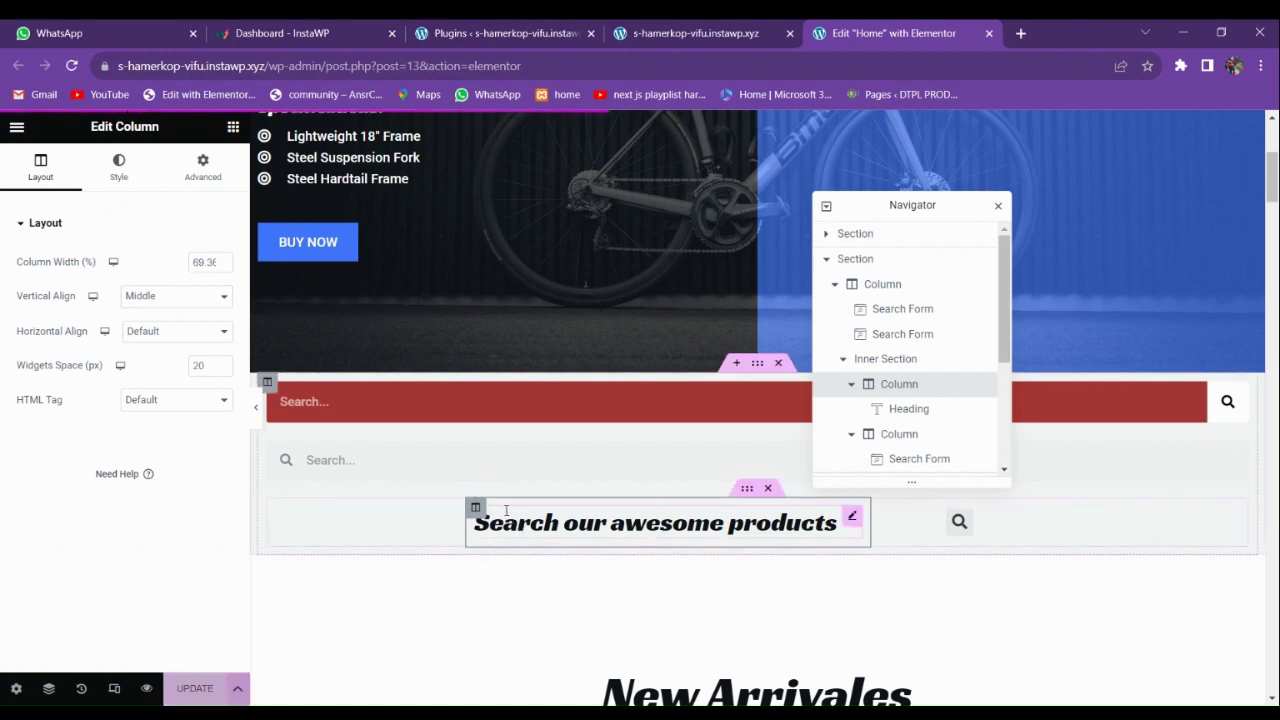
Reload the live home page and check the red and Minimal search bars by placing the cursor in each.
left_click(671, 37)
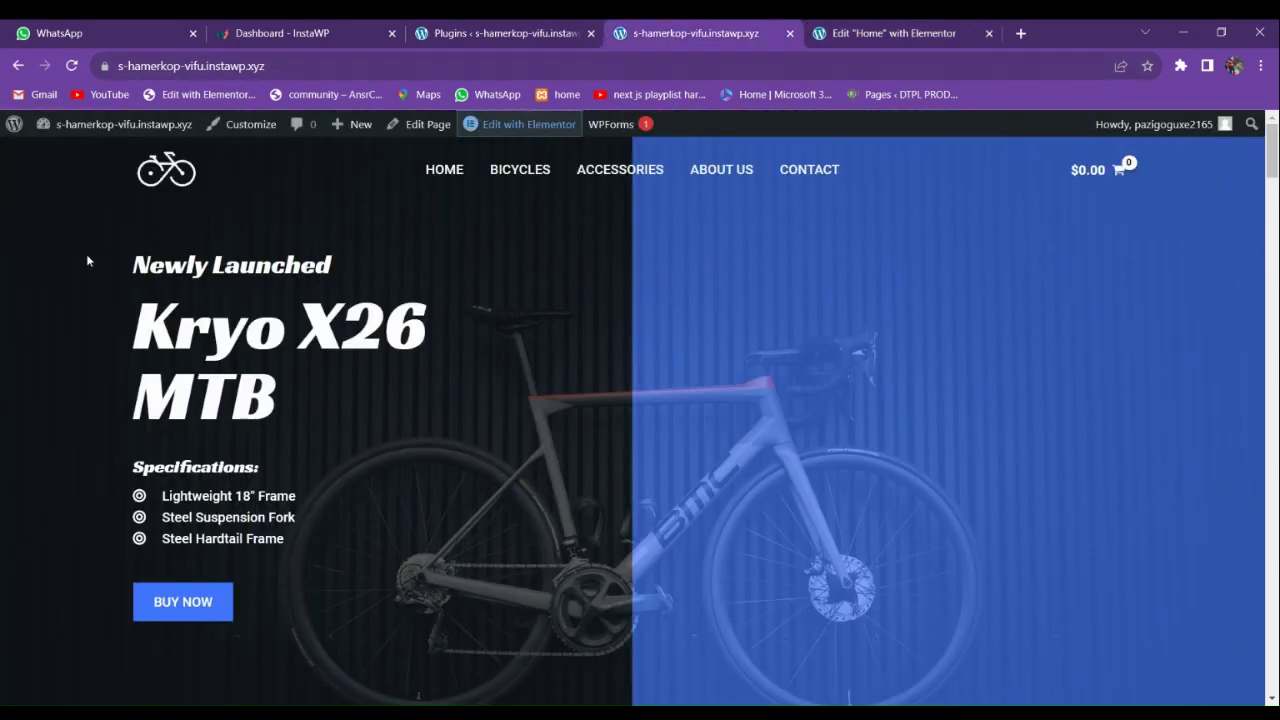
left_click(72, 65)
scroll(460, 408, "down", 7)
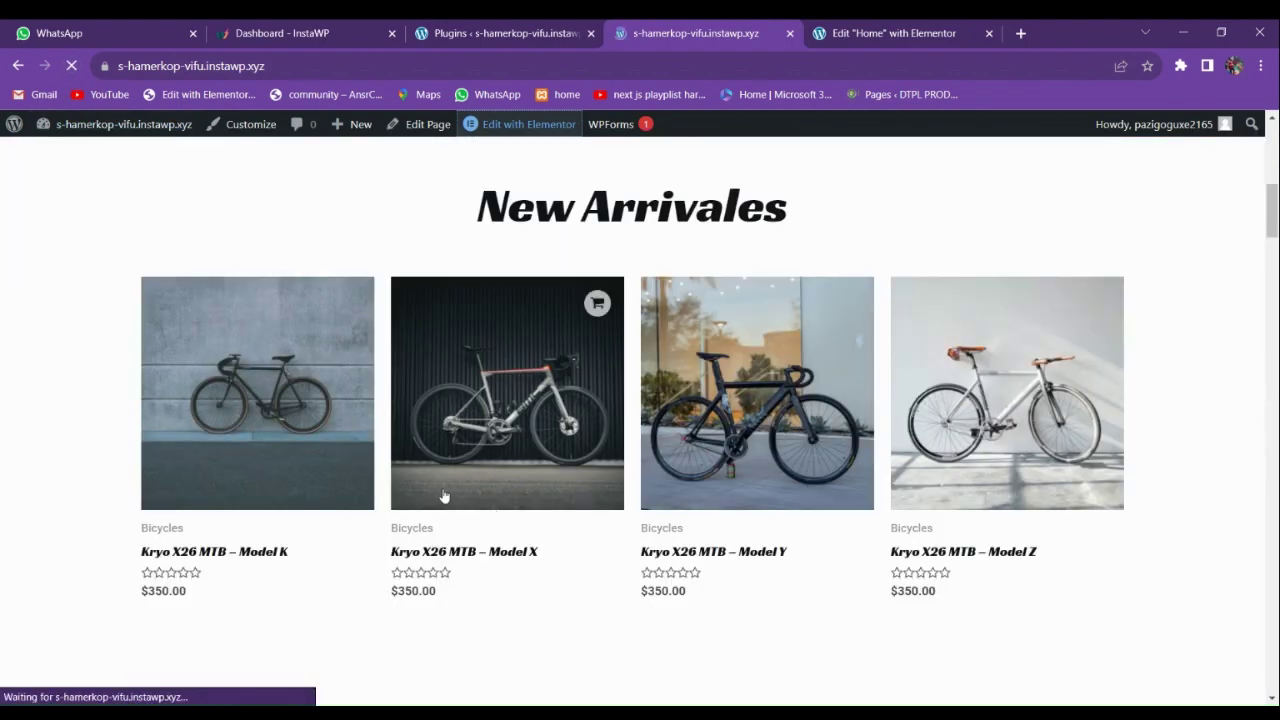
scroll(424, 489, "down", 3)
scroll(421, 489, "up", 5)
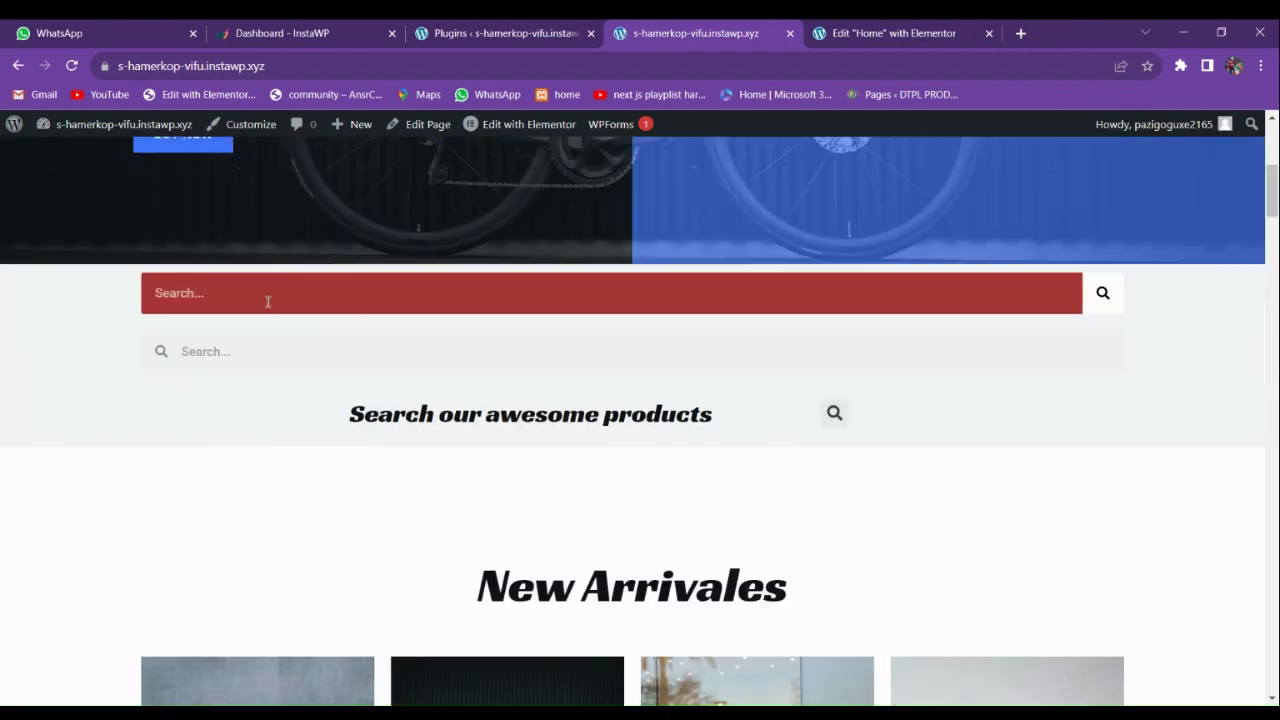
left_click(270, 298)
left_click(220, 345)
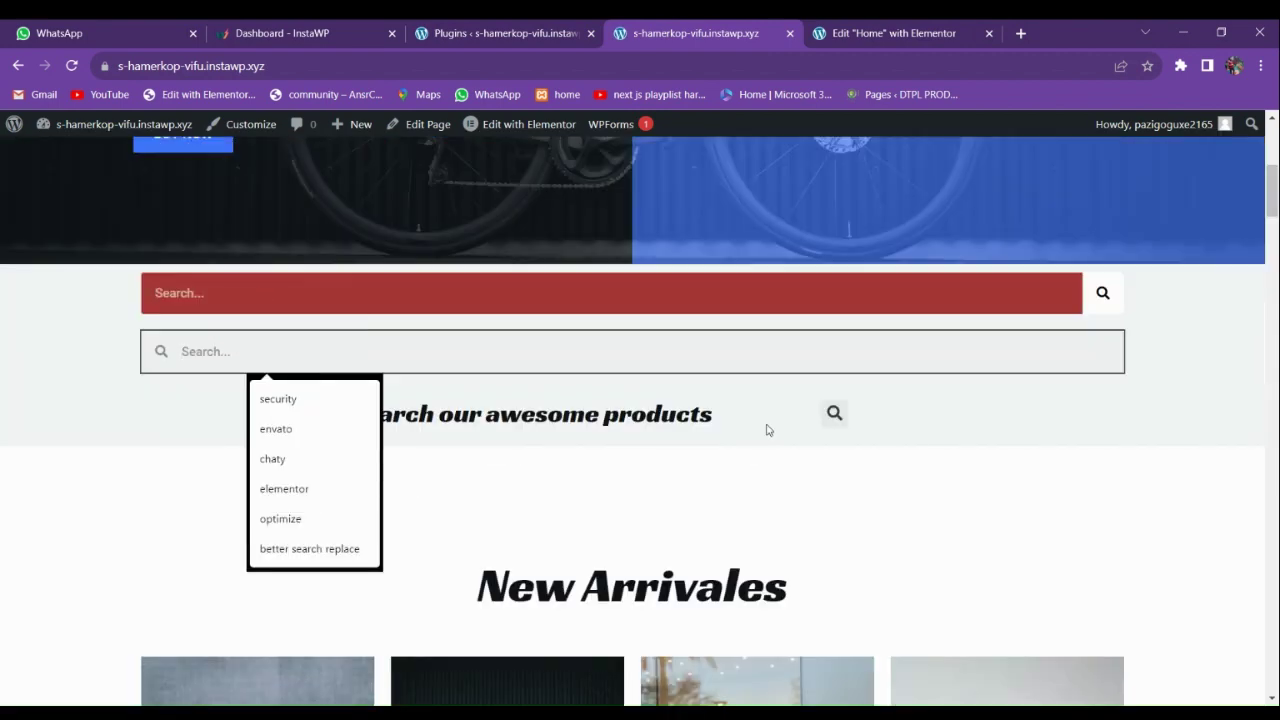
left_click(546, 496)
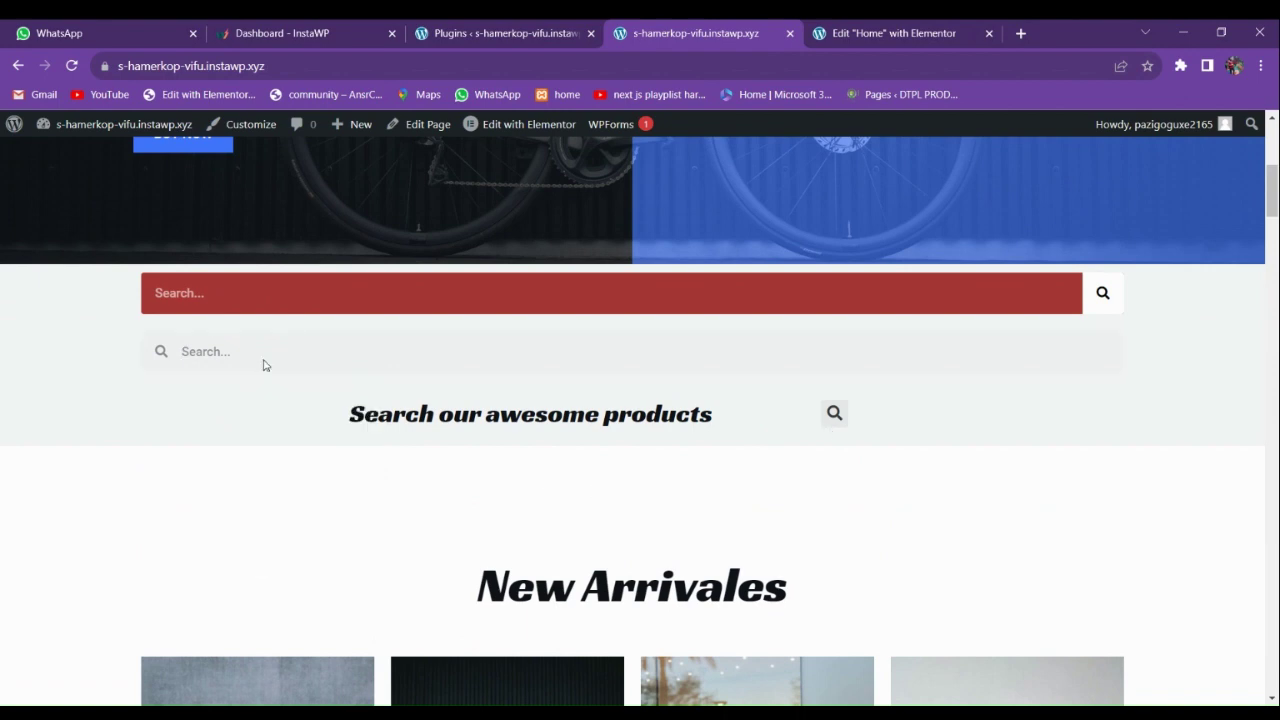
left_click(210, 305)
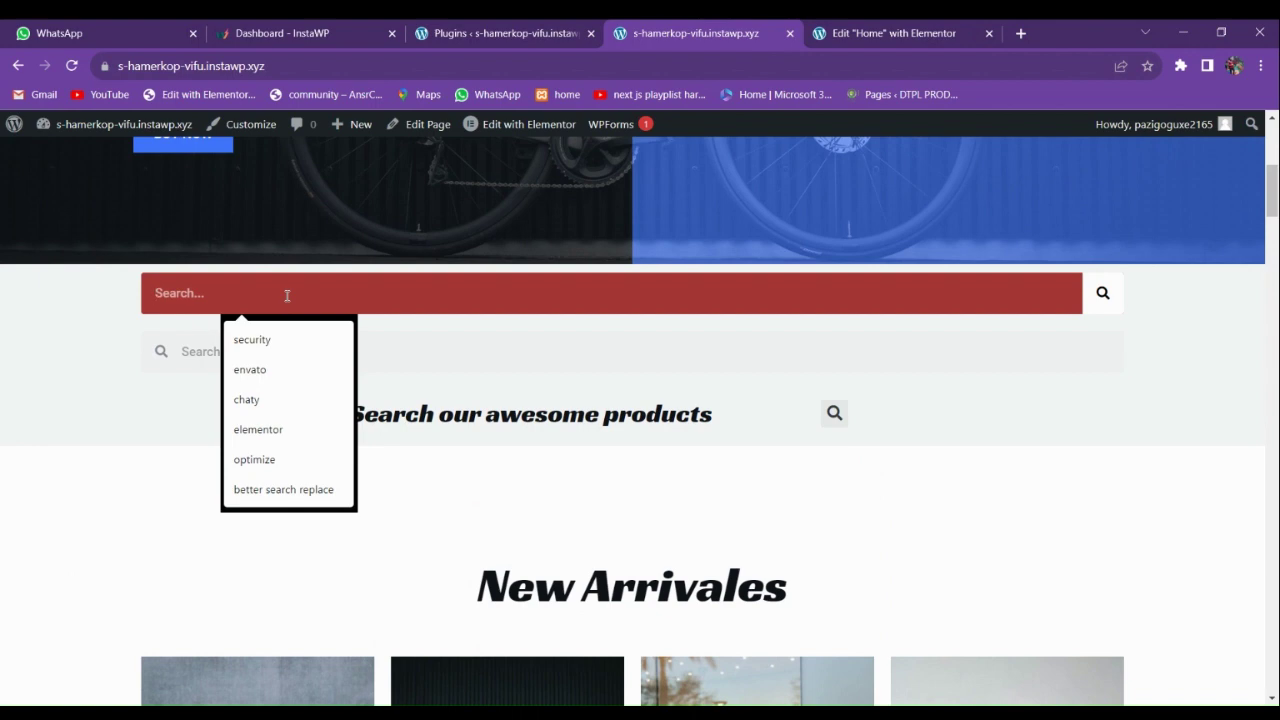
left_click(214, 353)
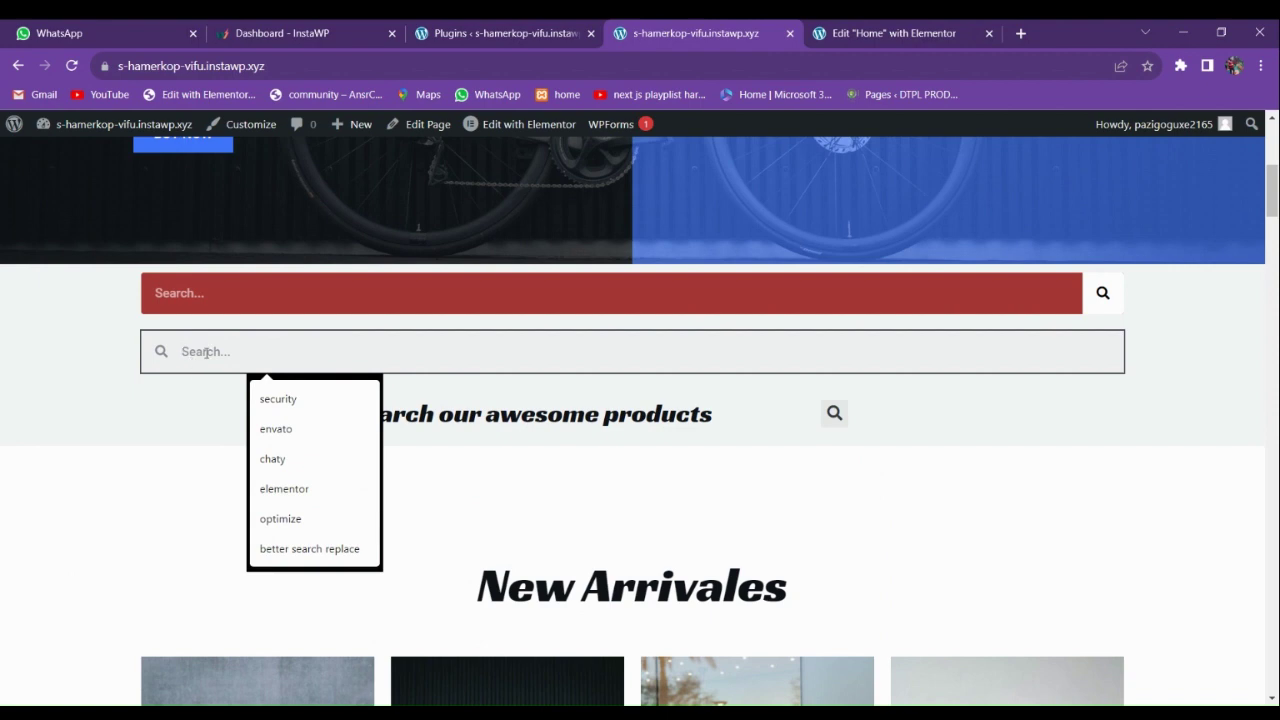
left_click(170, 411)
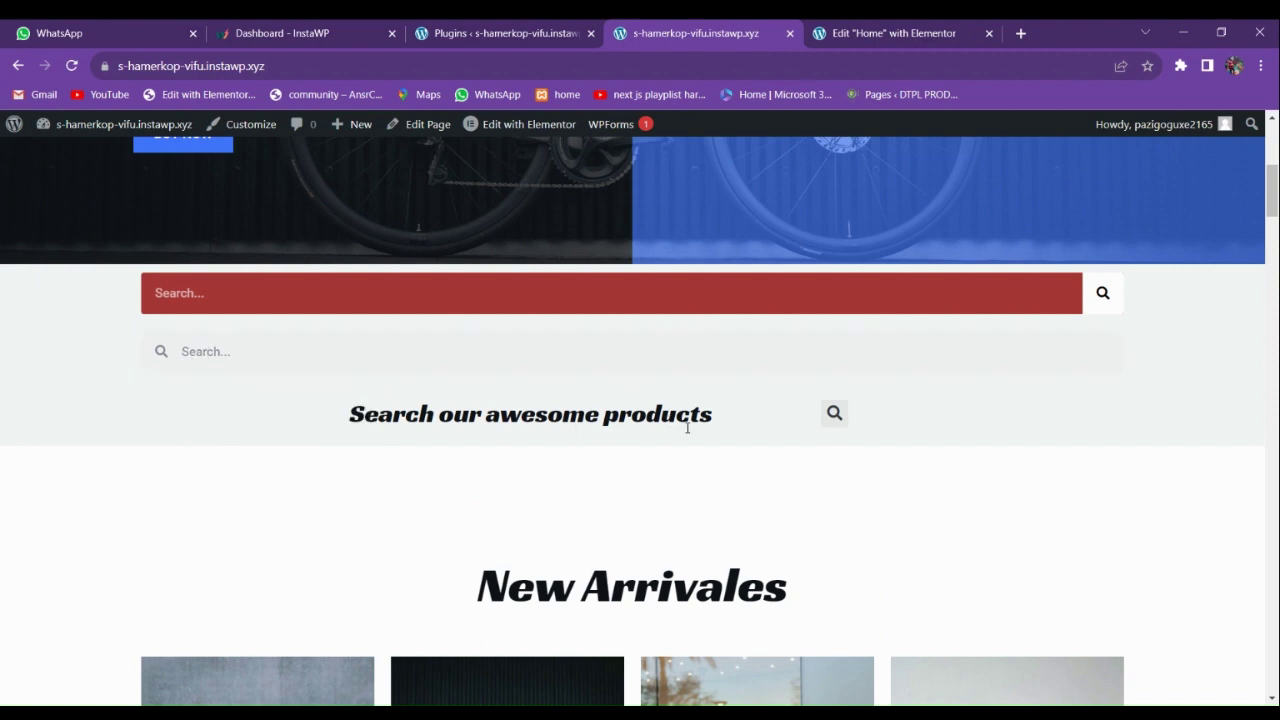
Open the live page's Full Screen search form beside the heading and search for "cycle".
left_click(833, 418)
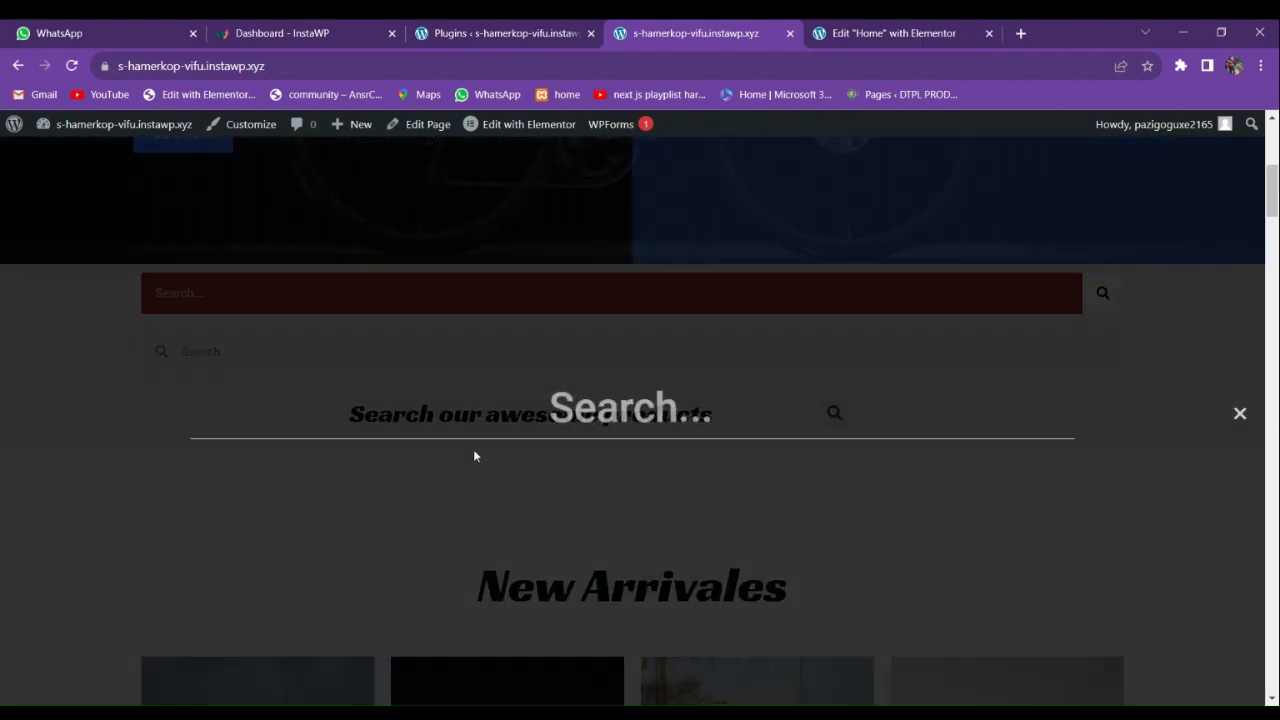
left_click(560, 416)
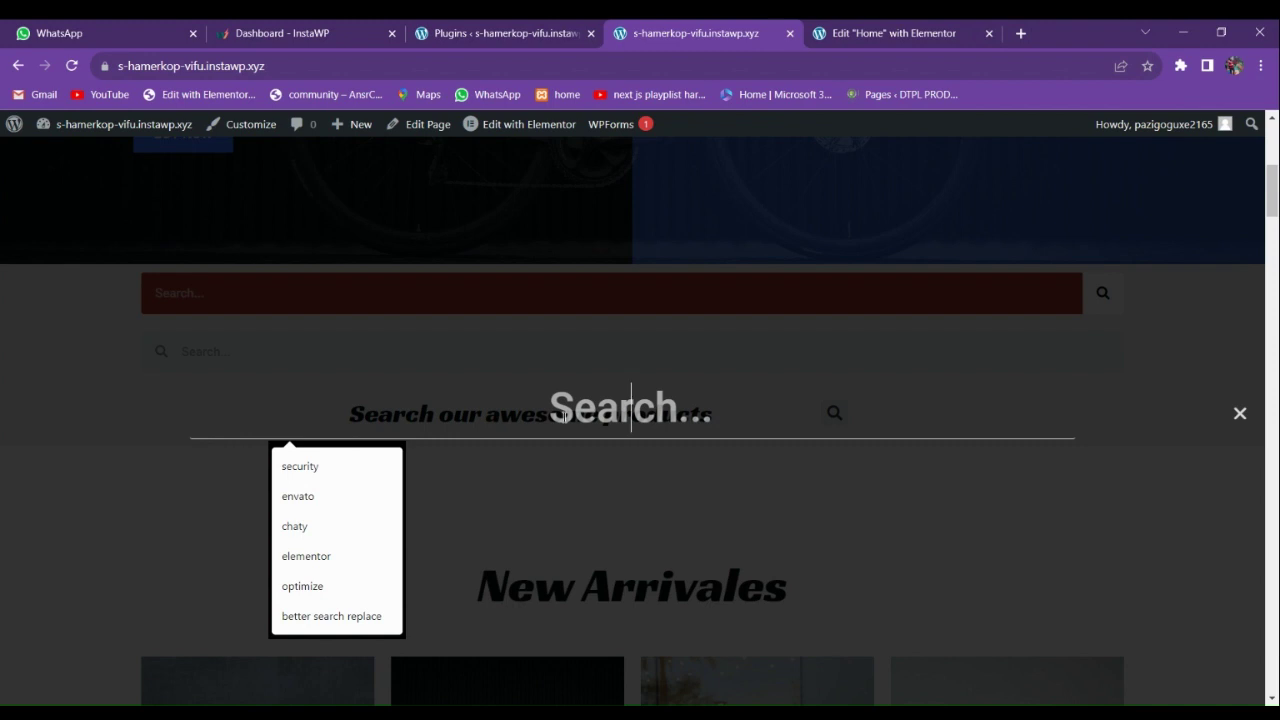
type("cycl")
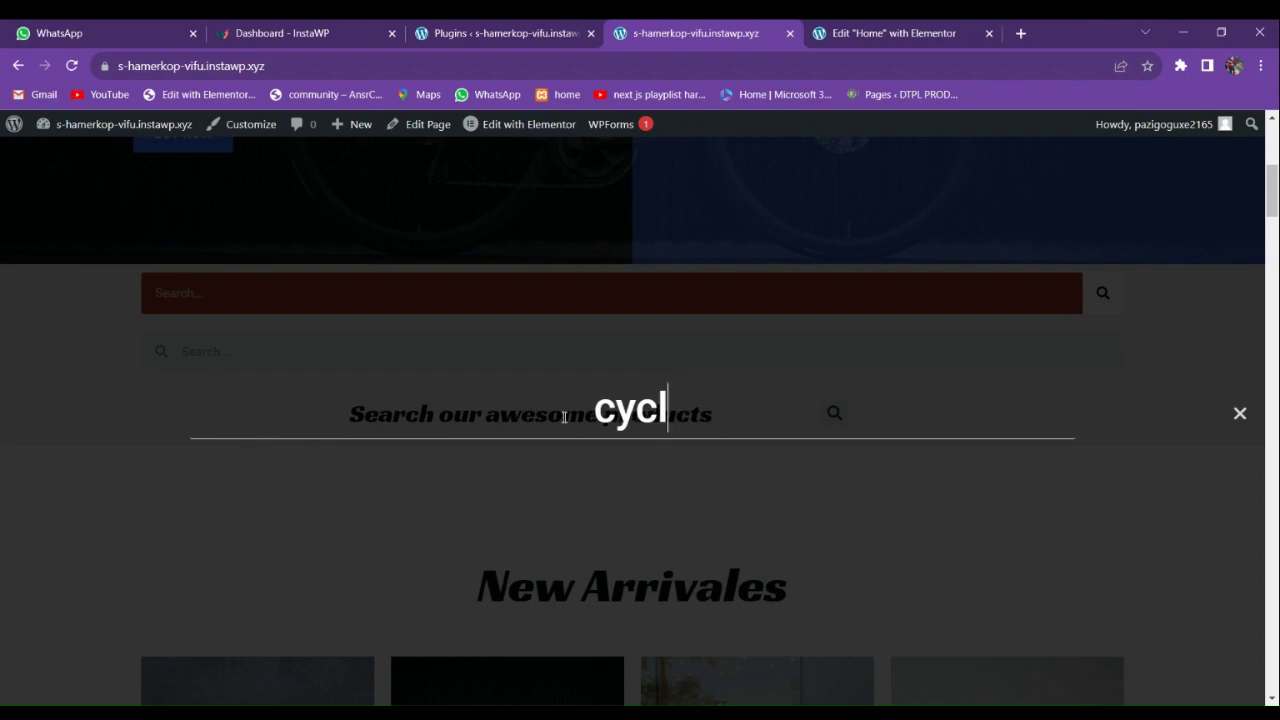
type("e")
key("Return")
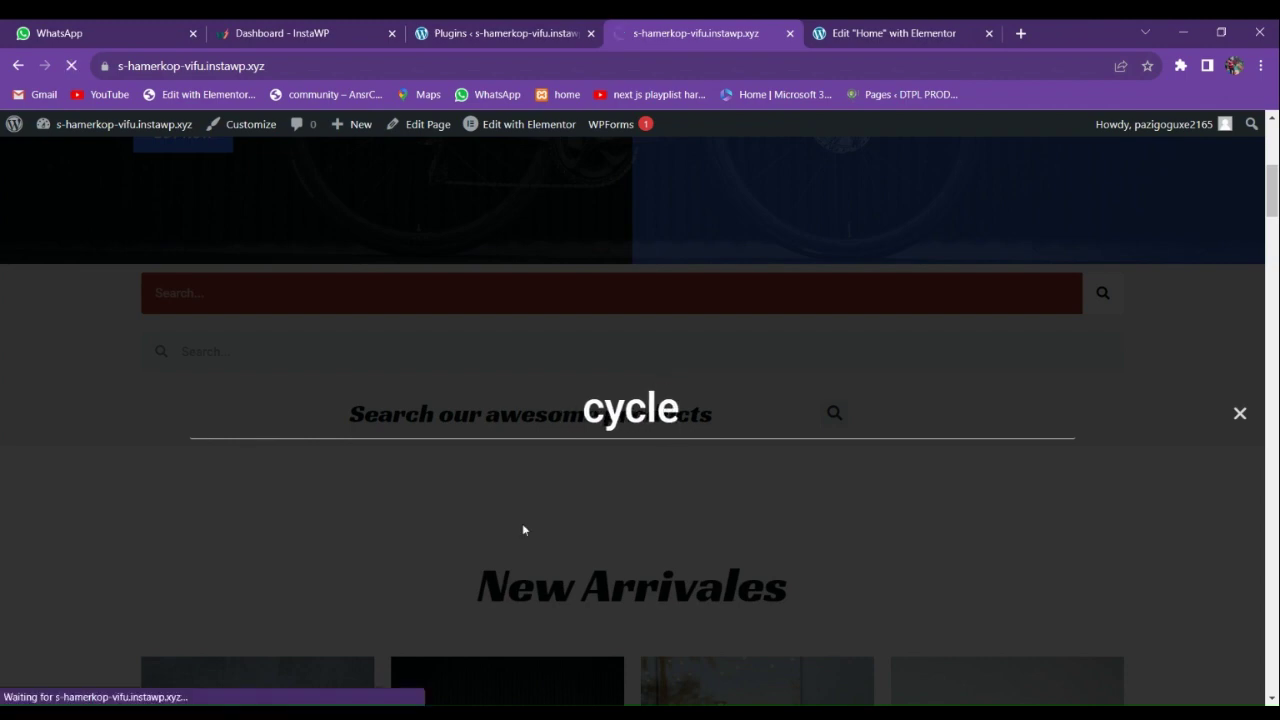
Browse the products on the search results page and go back to the home page.
scroll(551, 563, "down", 10)
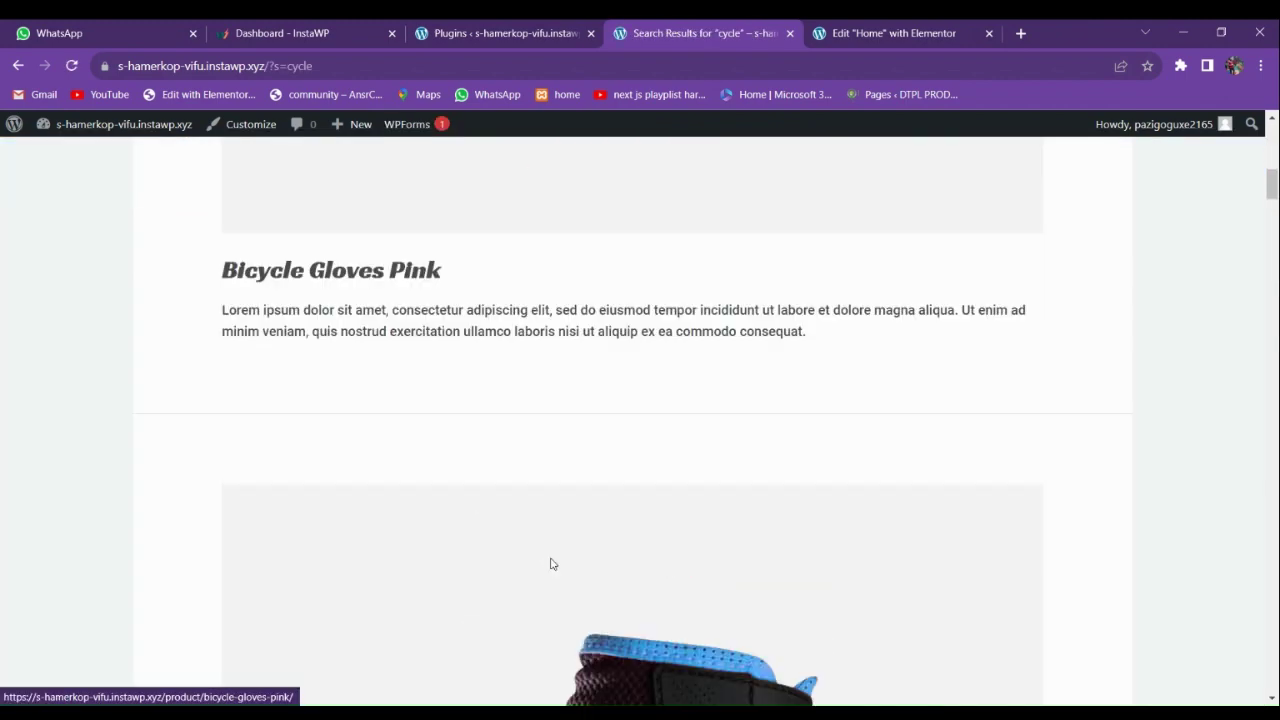
scroll(545, 563, "down", 10)
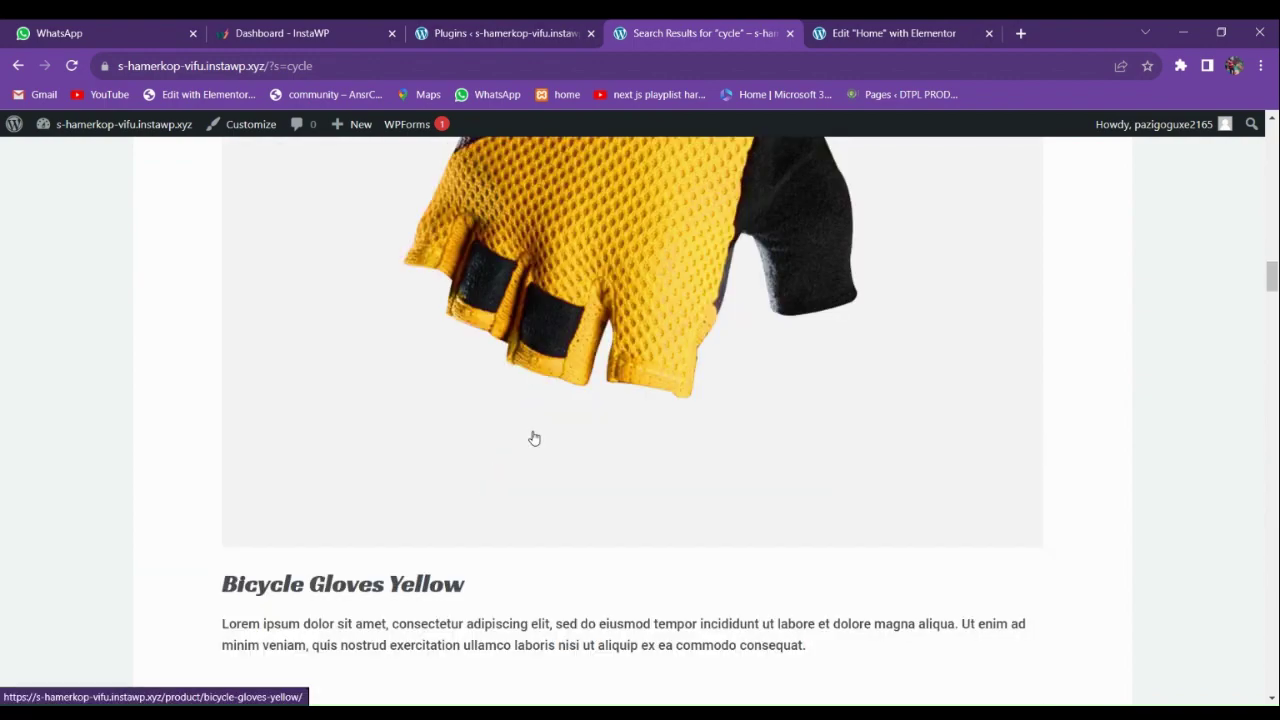
scroll(540, 452, "down", 8)
scroll(530, 476, "up", 12)
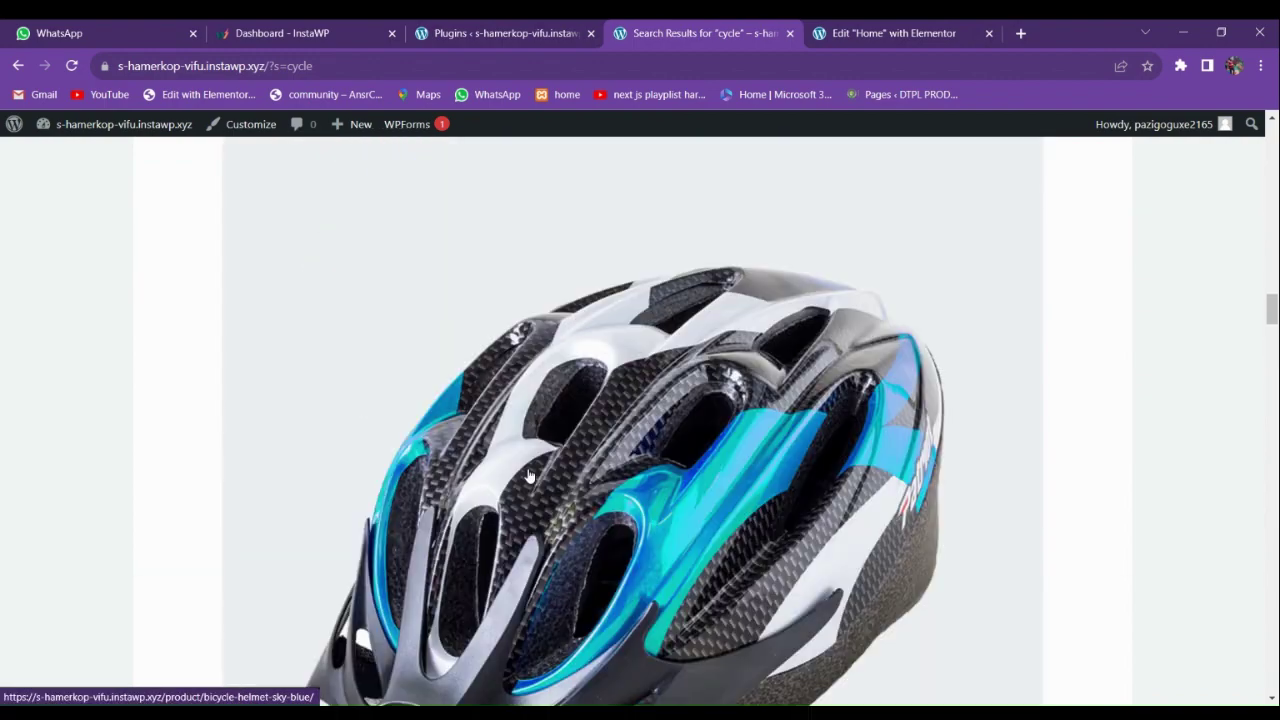
scroll(530, 476, "up", 15)
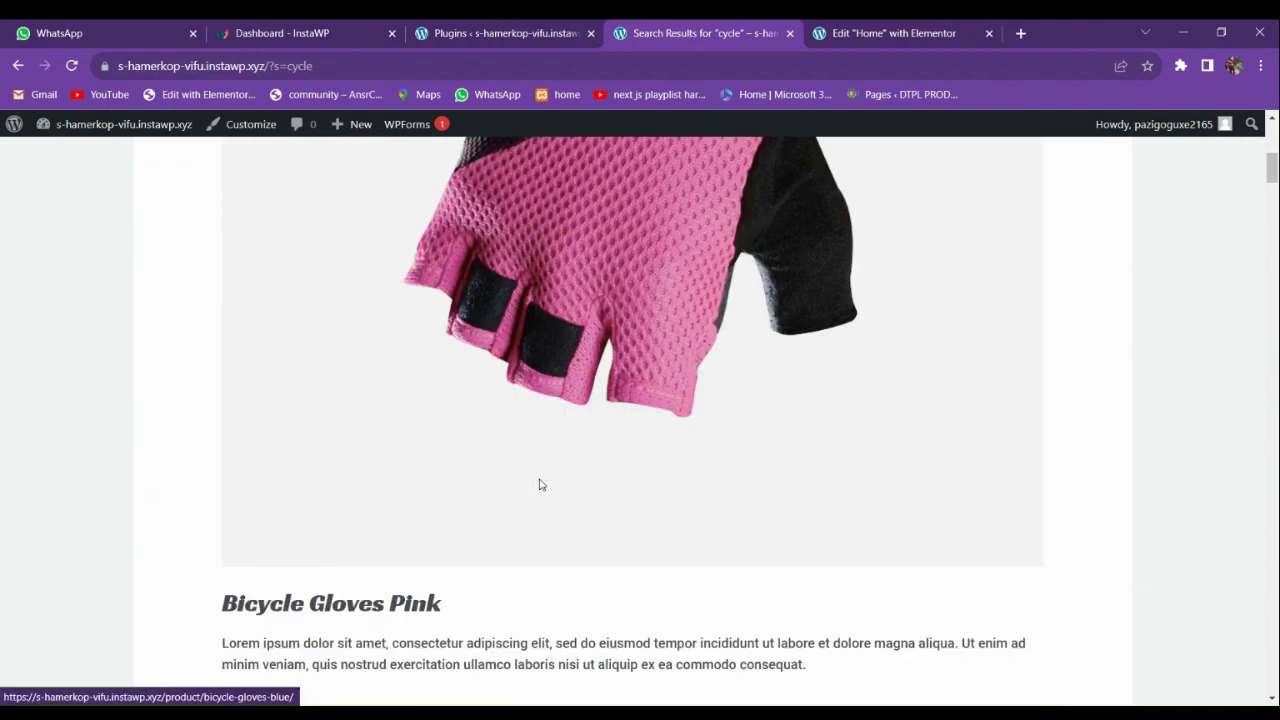
left_click(18, 65)
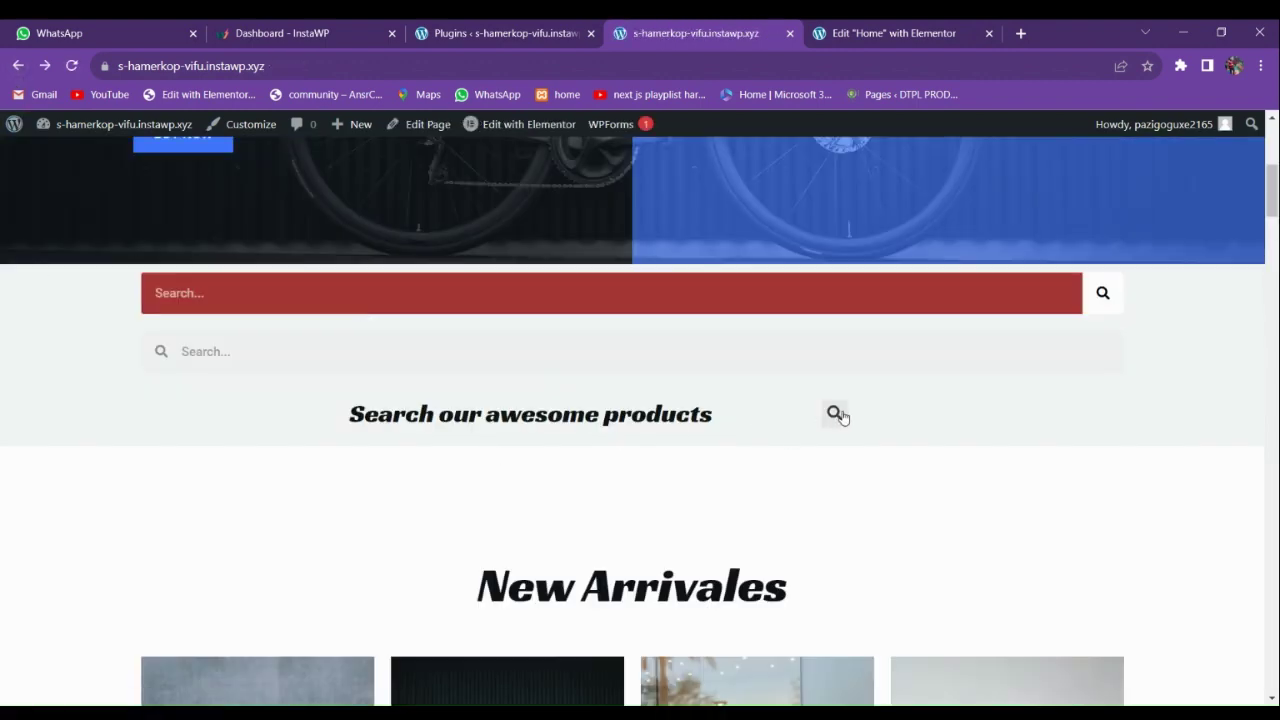
Place the cursor in the Classic and Minimal search bars, and search for "cycle" in the Minimal one.
left_click(321, 357)
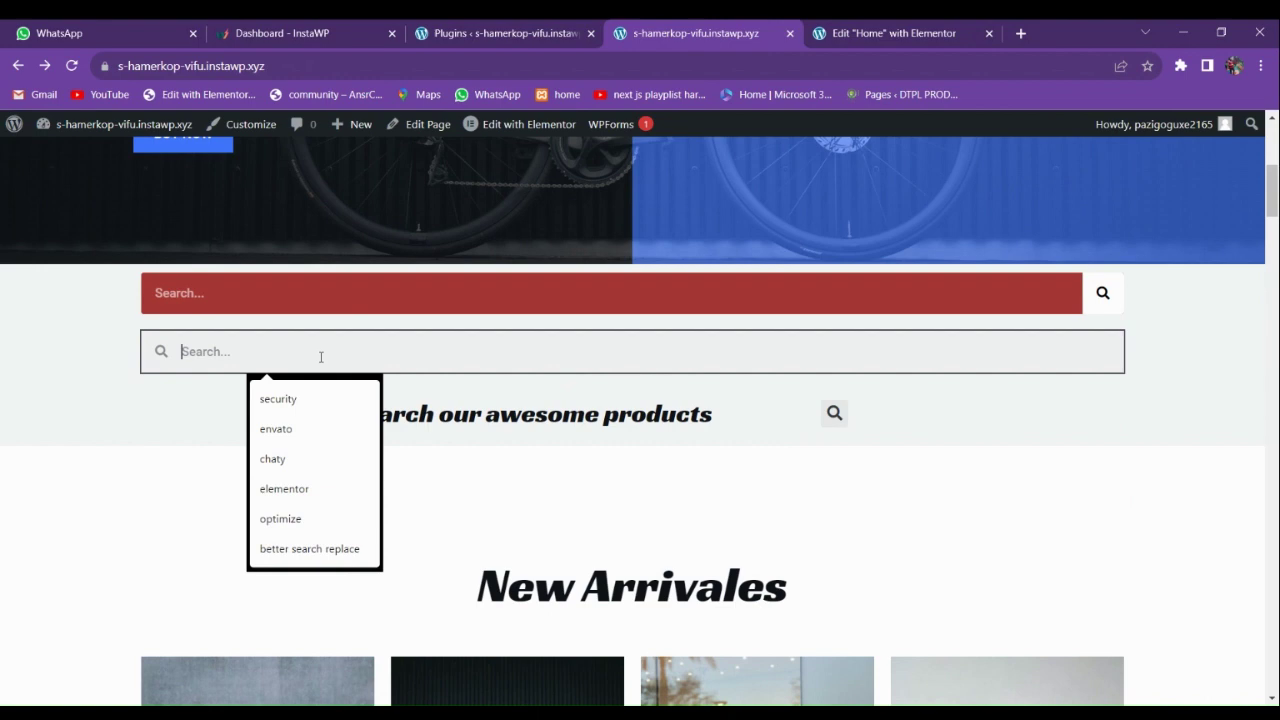
left_click(170, 446)
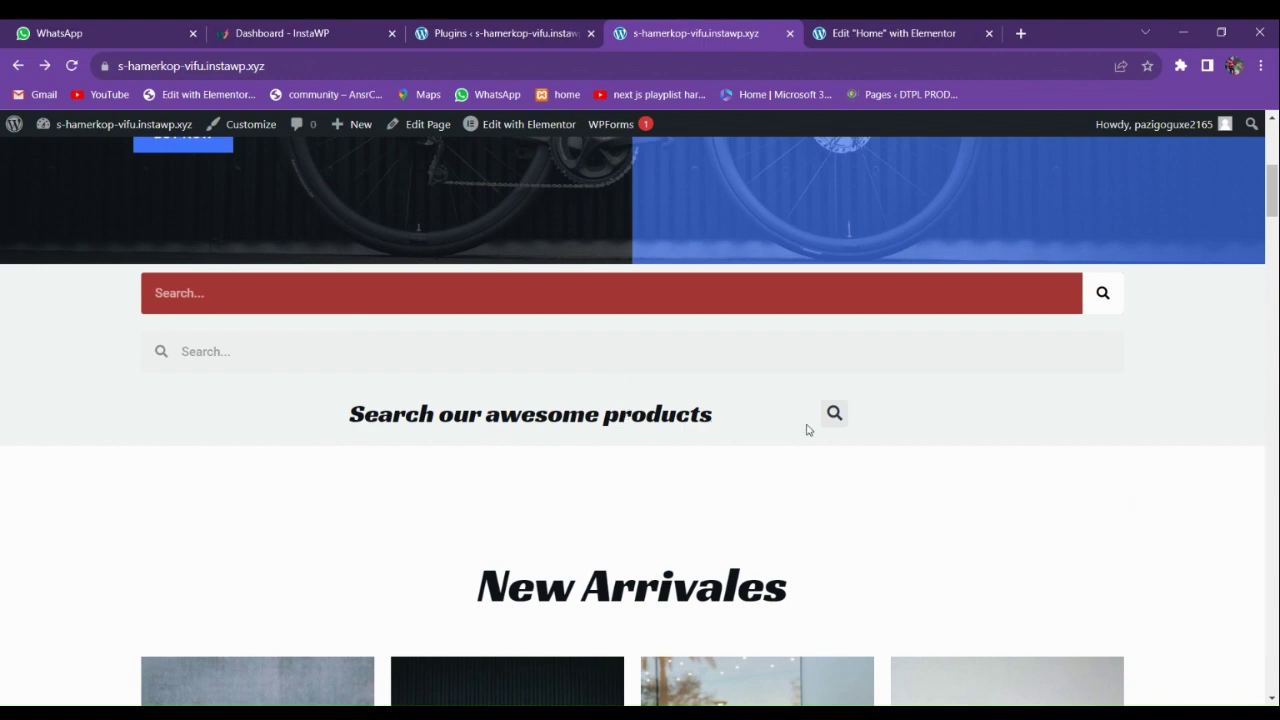
left_click(337, 301)
left_click(348, 351)
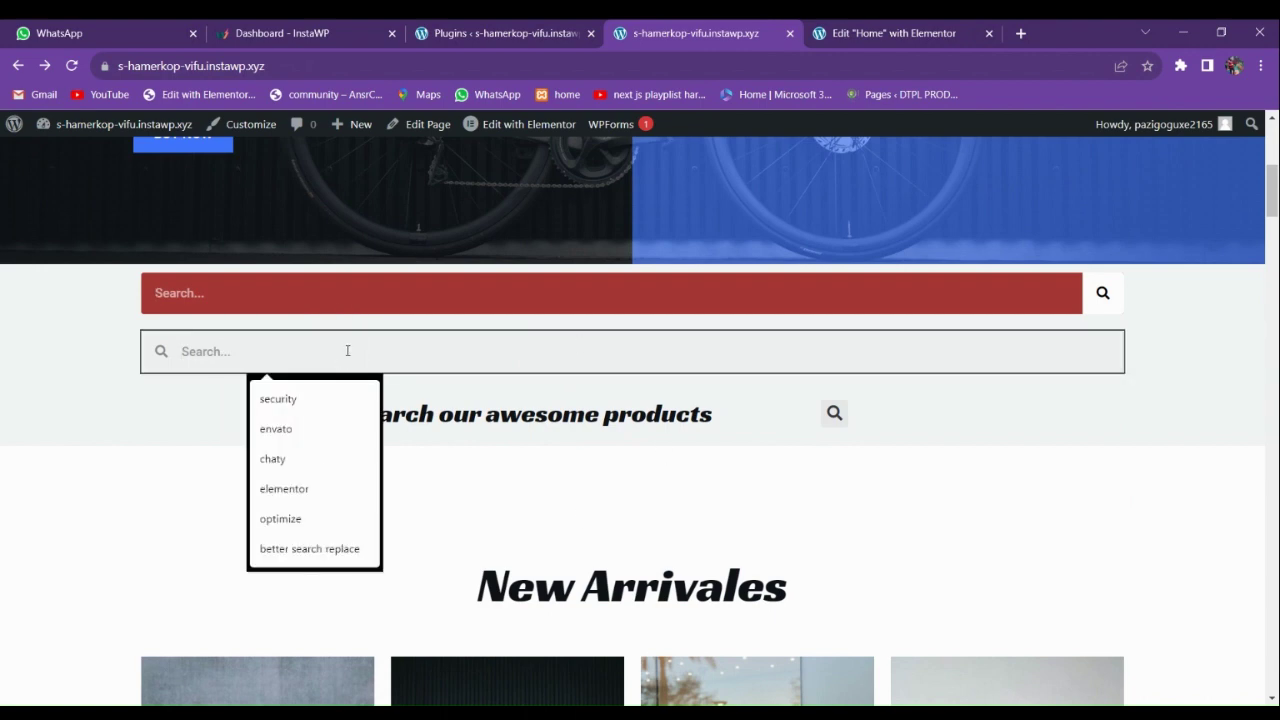
type("cycl")
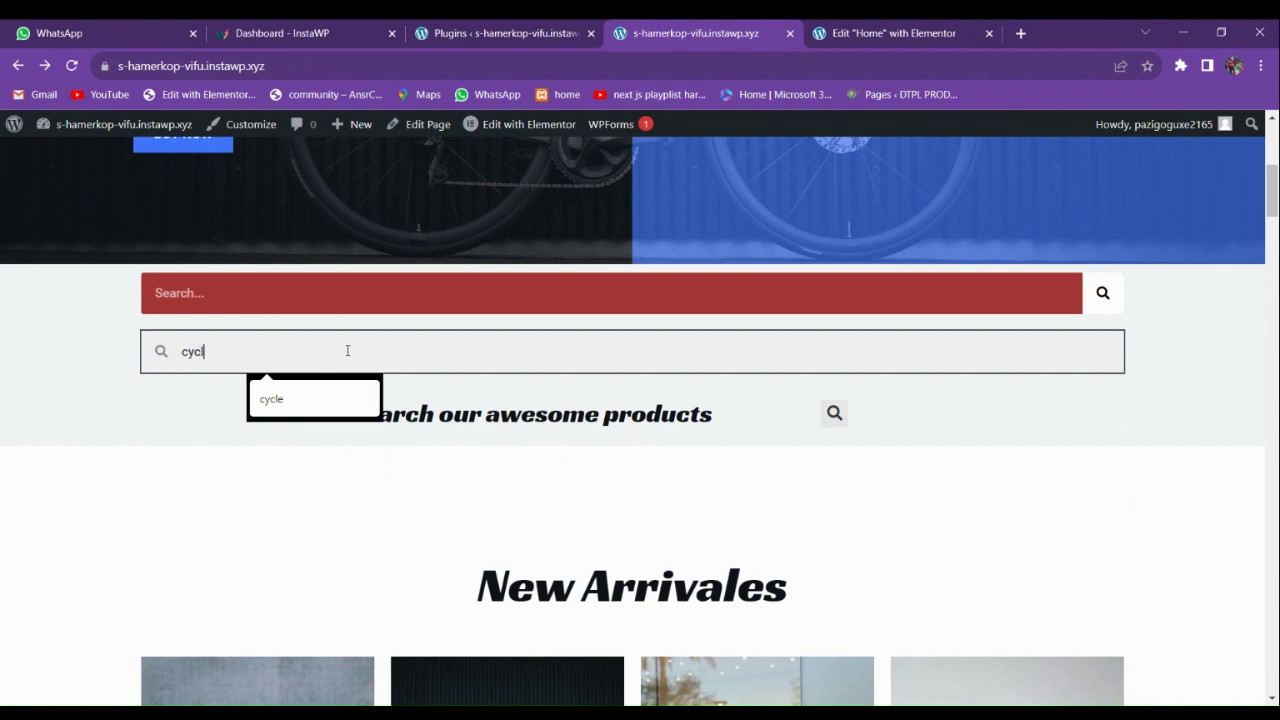
type("e")
key("Return")
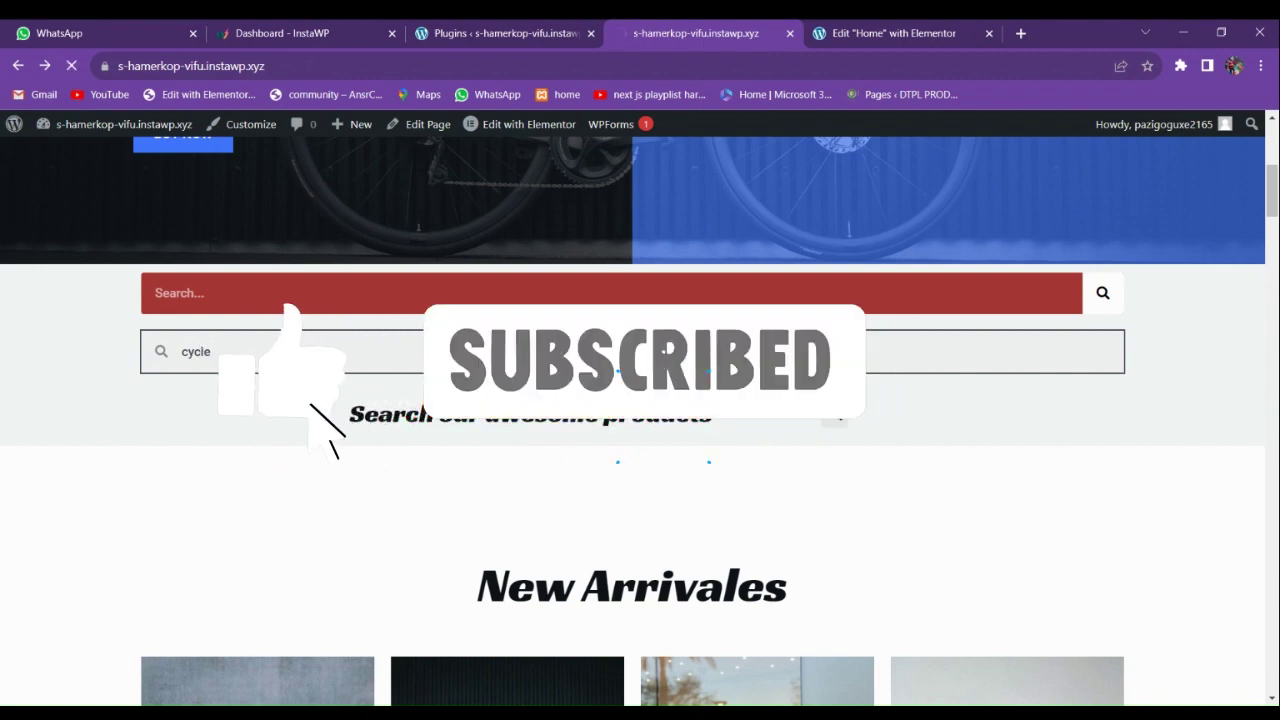
Look over the layout of the results page and return to the search bars on the home page.
scroll(611, 467, "down", 6)
scroll(611, 467, "up", 6)
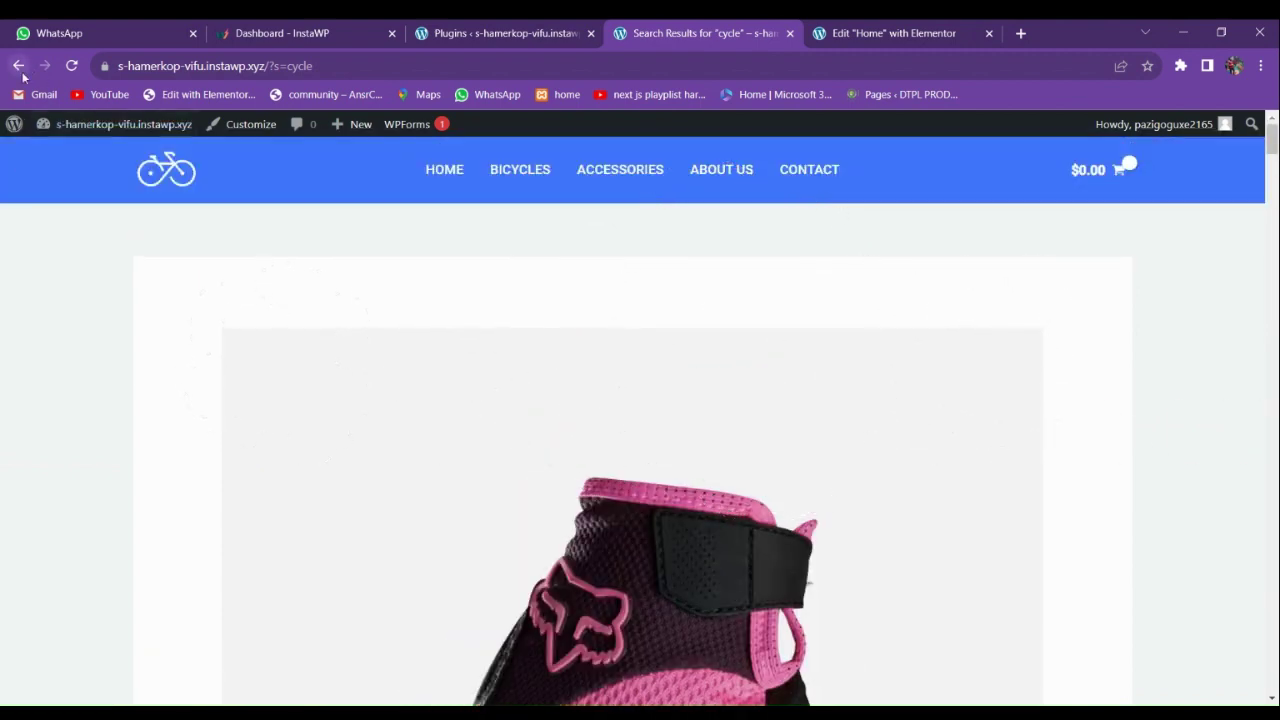
left_click(444, 172)
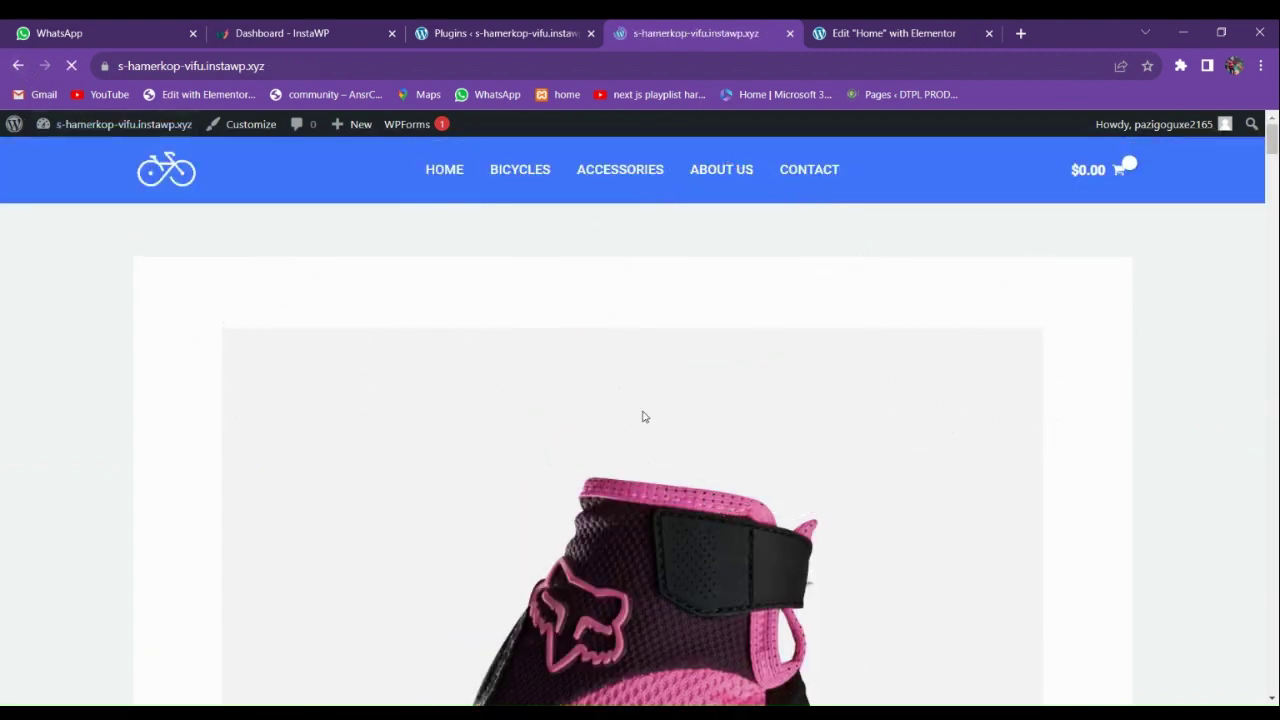
scroll(447, 448, "down", 5)
scroll(447, 454, "up", 1)
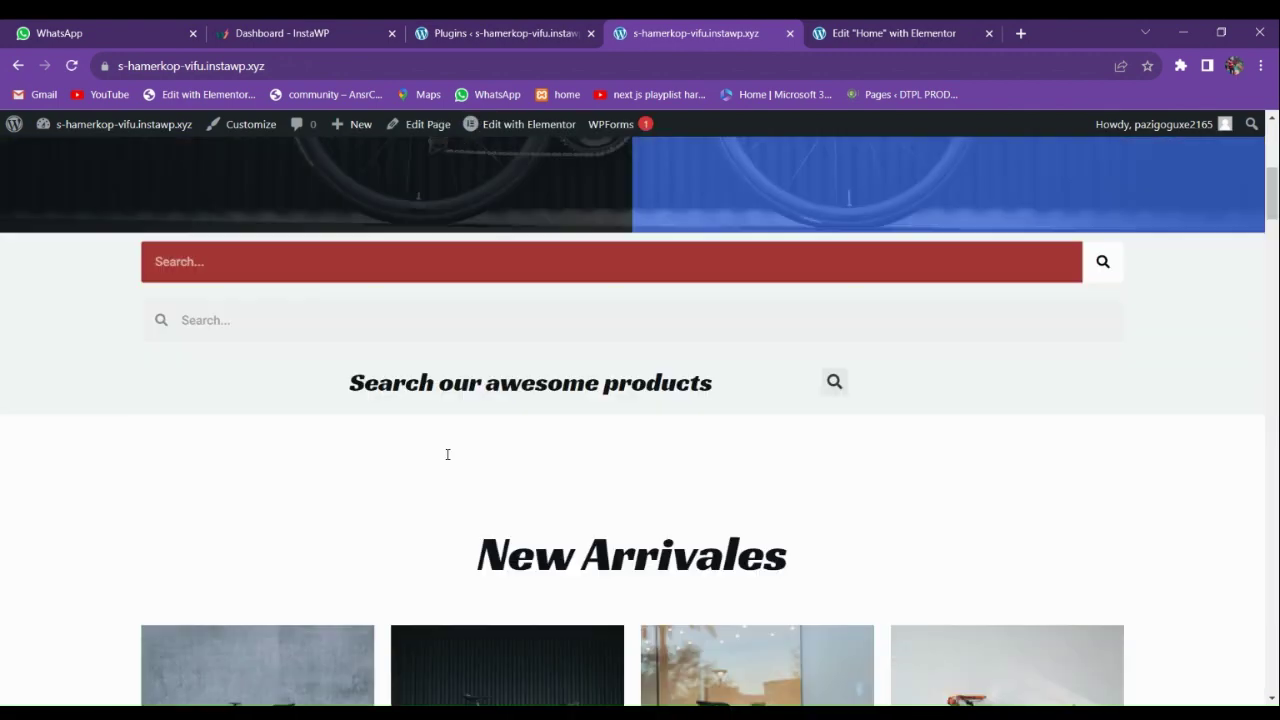
Switch to the WordPress admin and open Elementor's Theme Builder.
left_click(885, 26)
left_click(690, 30)
left_click(470, 25)
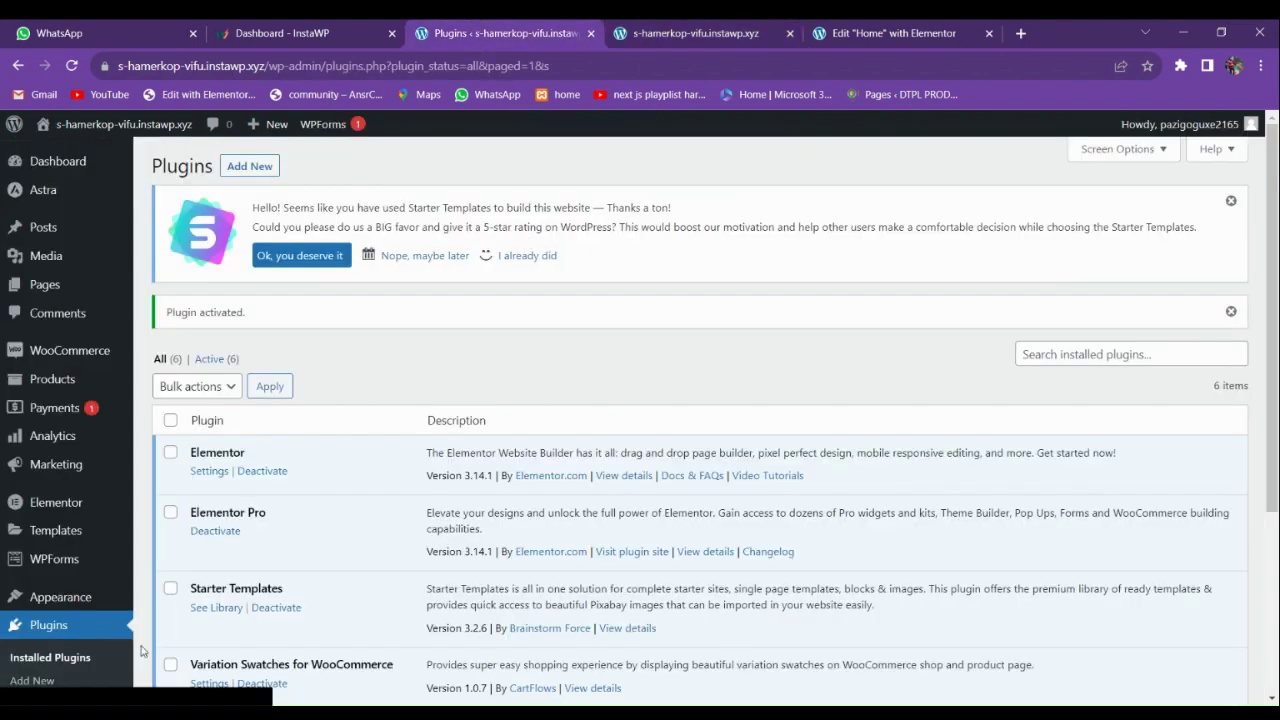
mouse_move(52, 452)
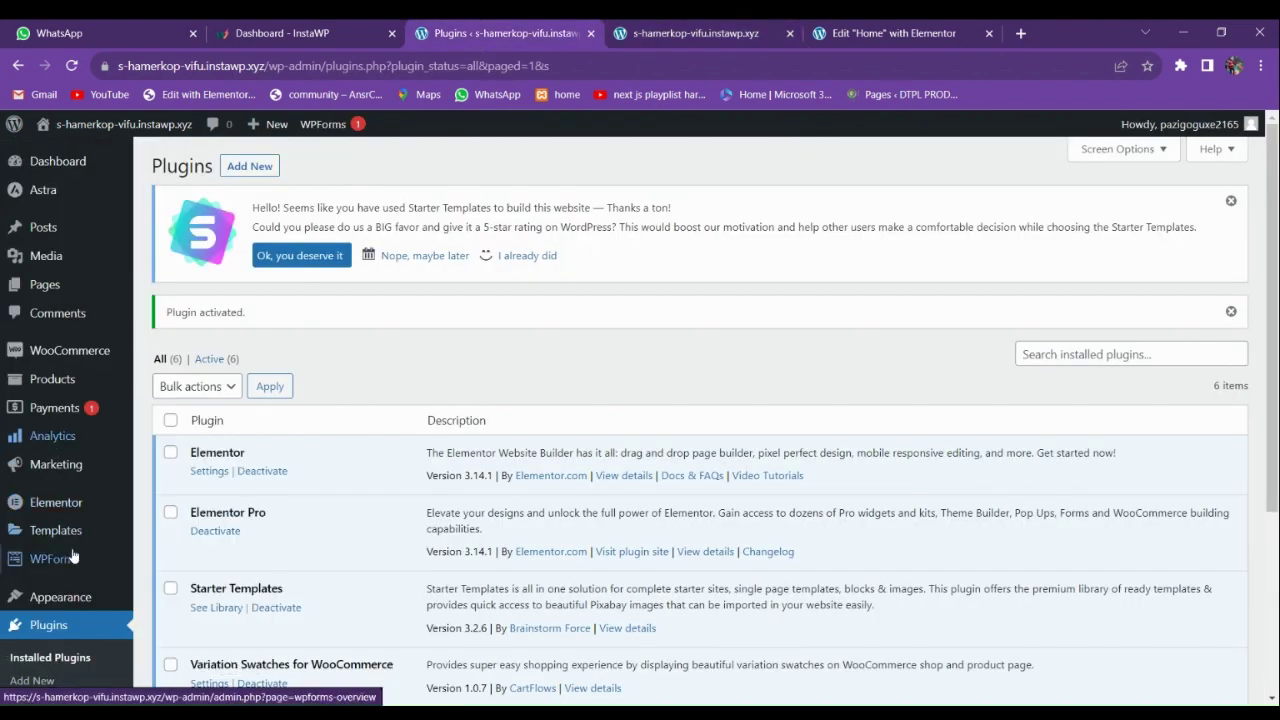
scroll(45, 500, "down", 2)
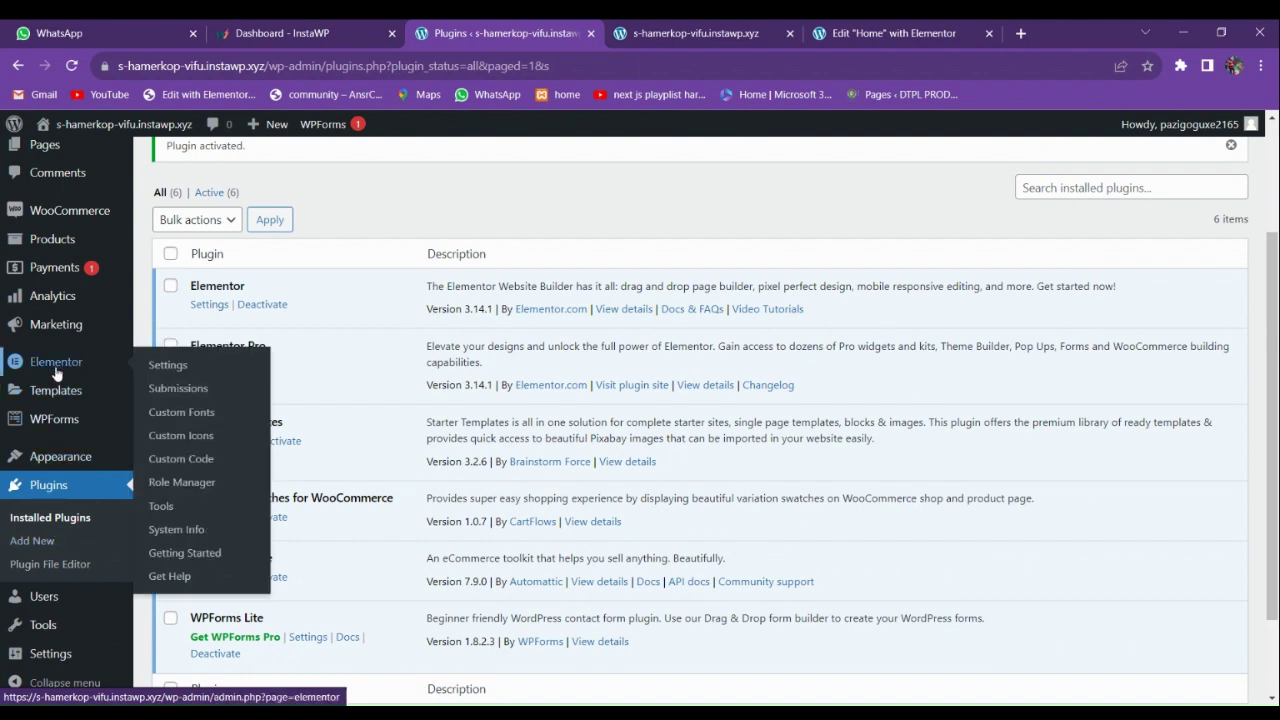
mouse_move(57, 419)
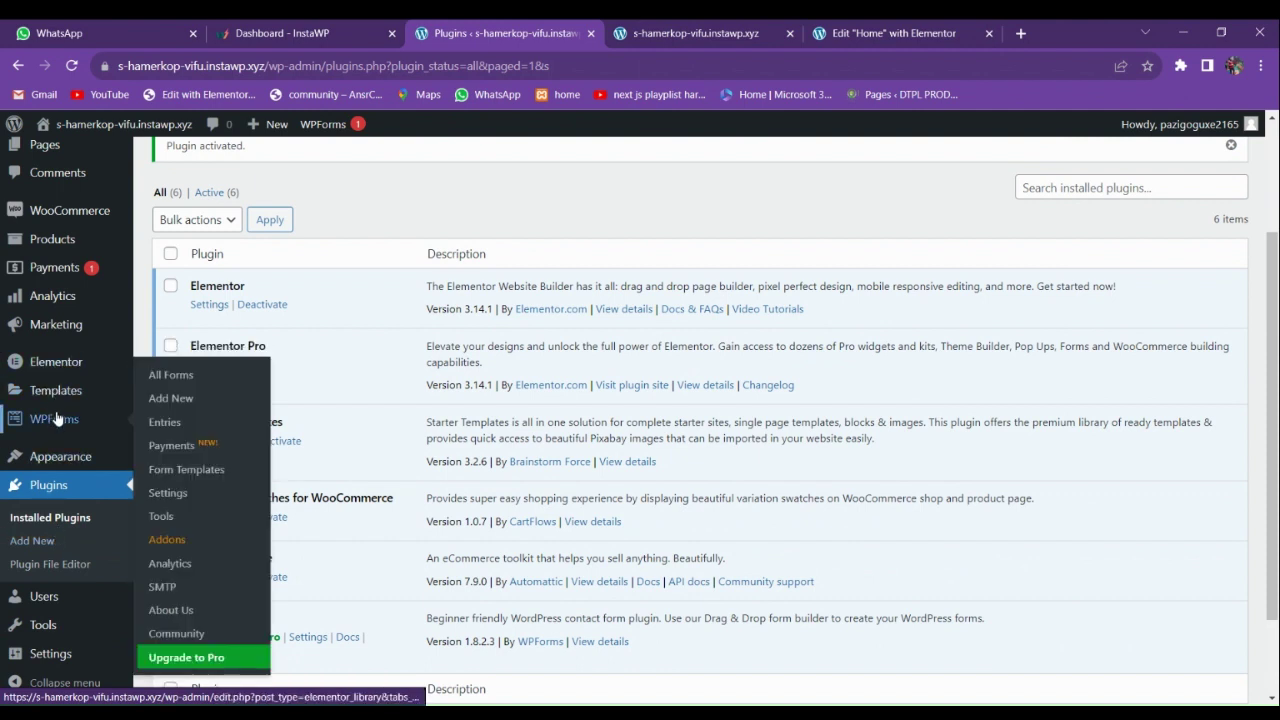
mouse_move(62, 372)
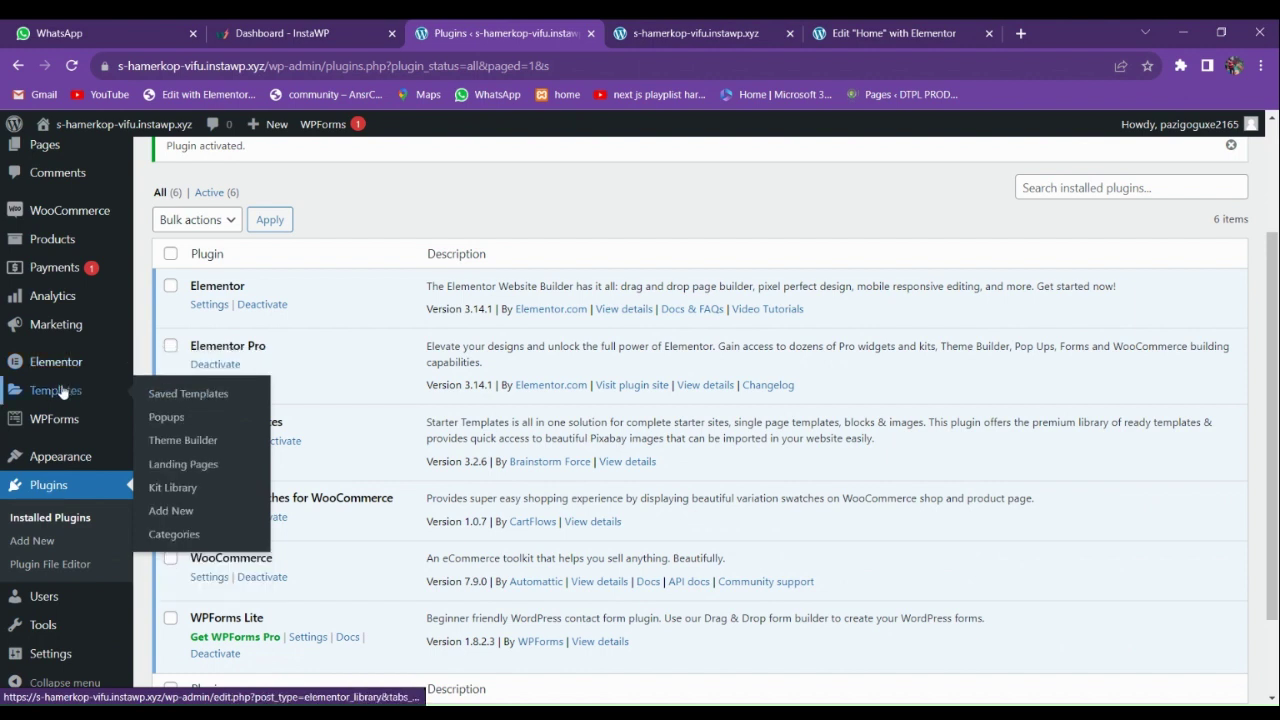
left_click(205, 440)
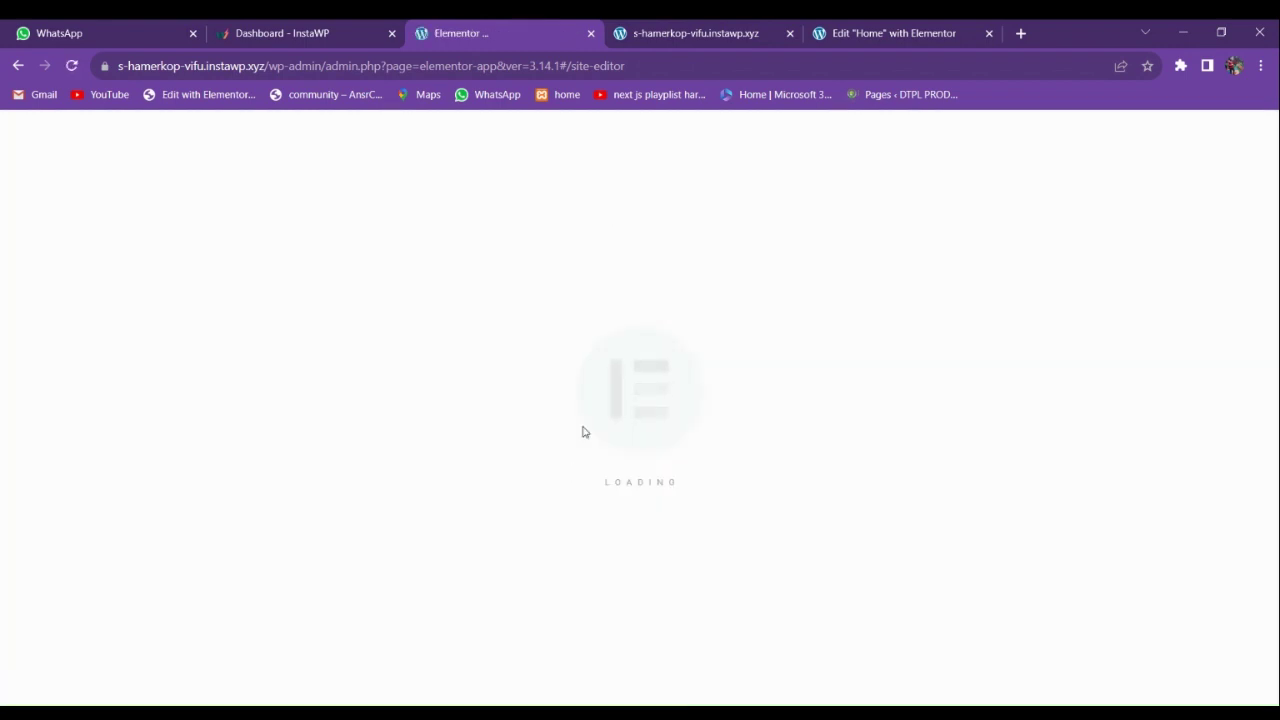
Close the Elementor editor of the Home page and return to the Theme Builder.
left_click(685, 30)
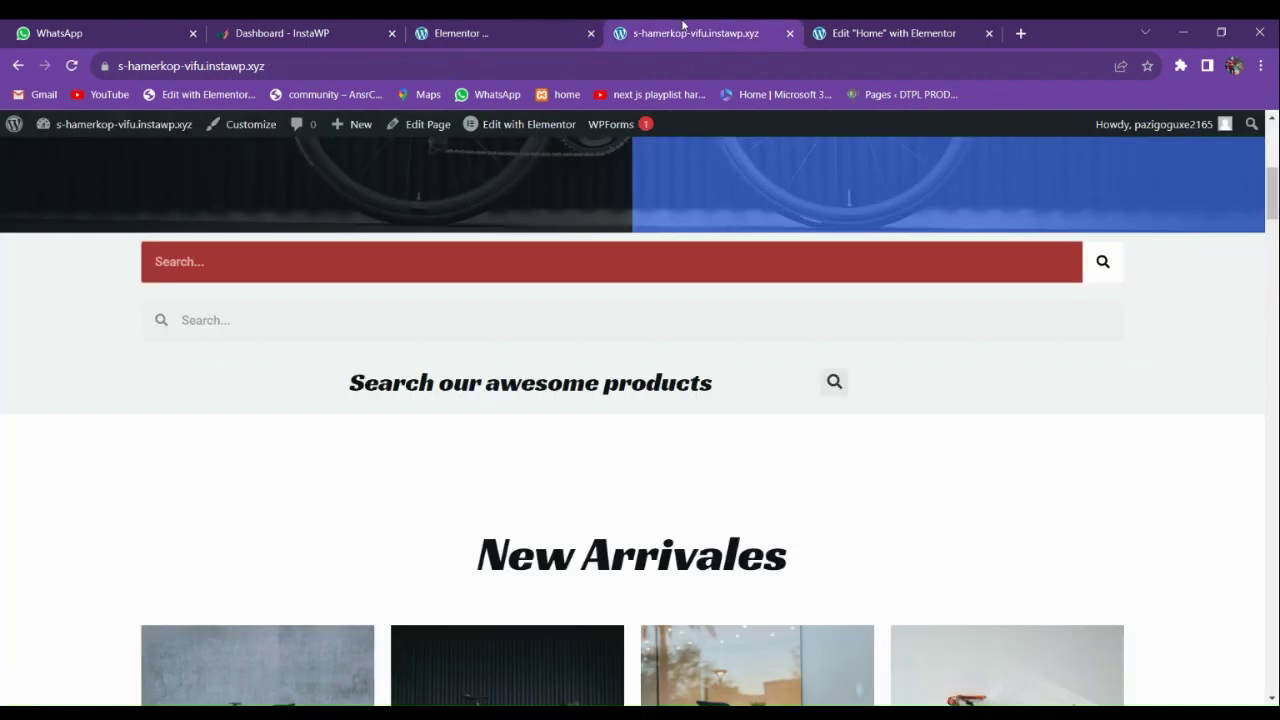
left_click(862, 30)
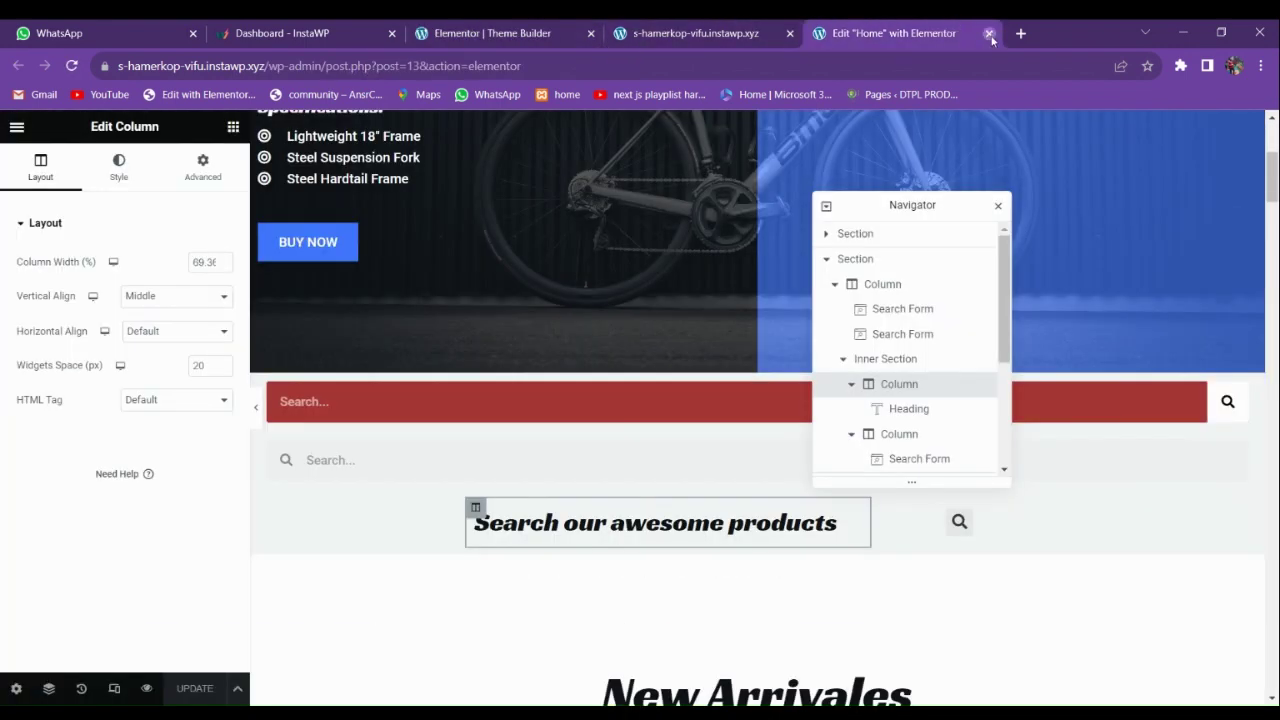
left_click(989, 34)
left_click(594, 25)
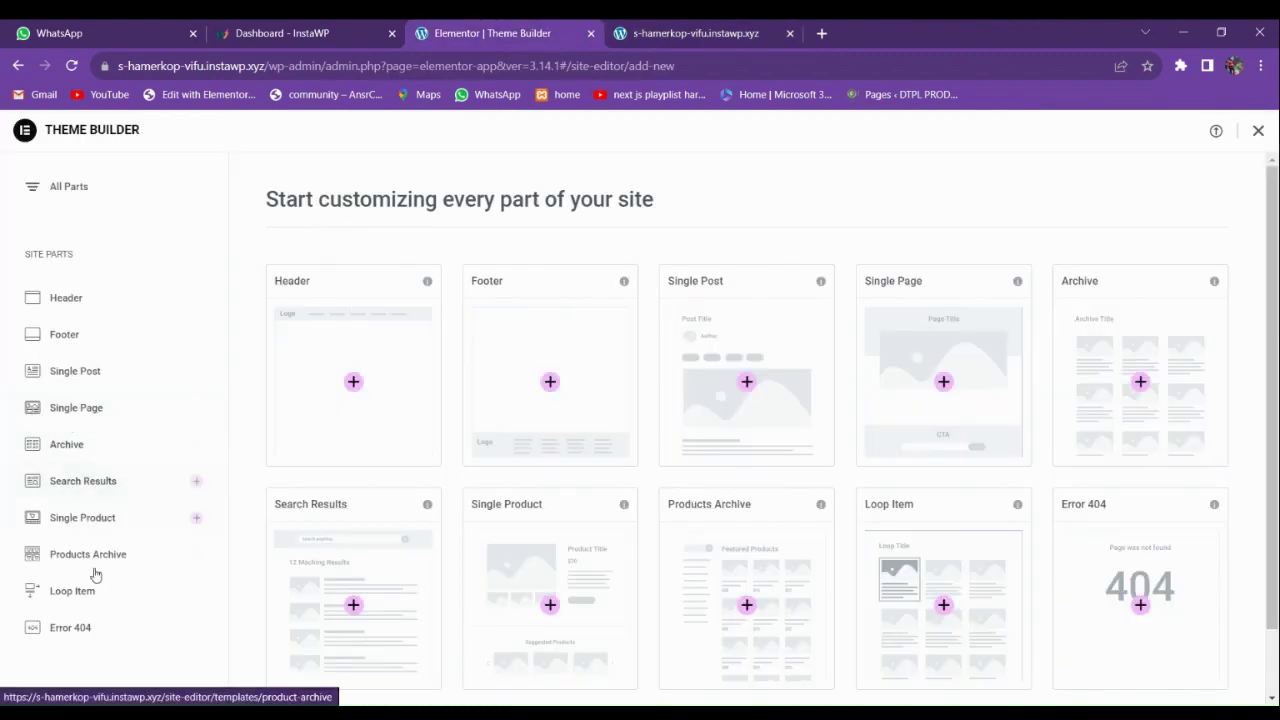
Create a Search Results template, dismiss the template library and move the Navigator slightly aside.
left_click(117, 485)
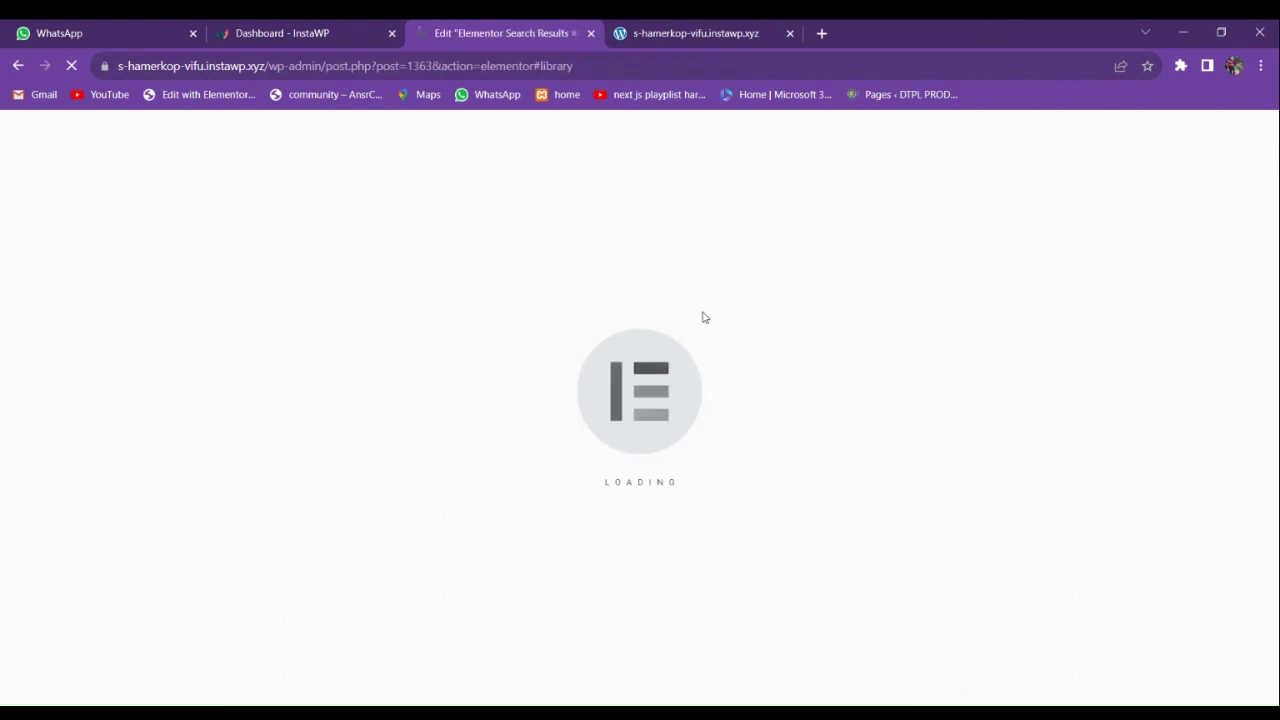
left_click(720, 30)
scroll(485, 405, "up", 10)
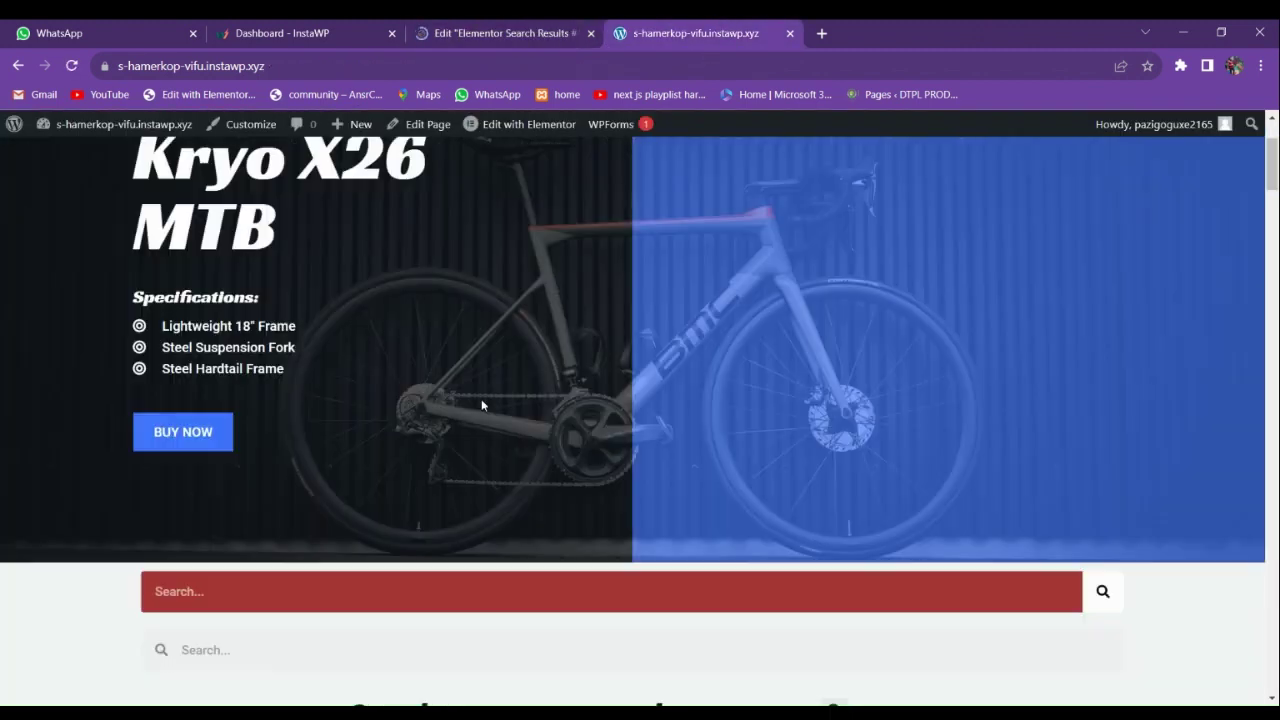
key("ctrl+shift+Tab")
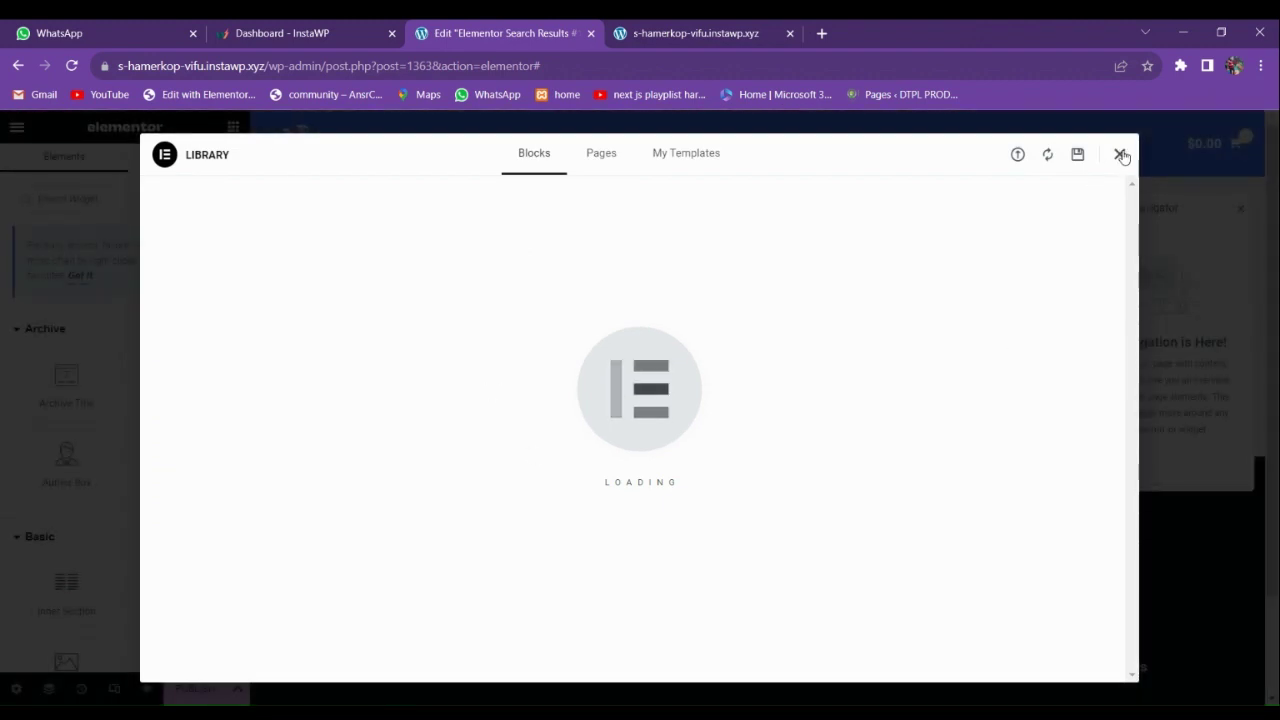
left_click(1118, 153)
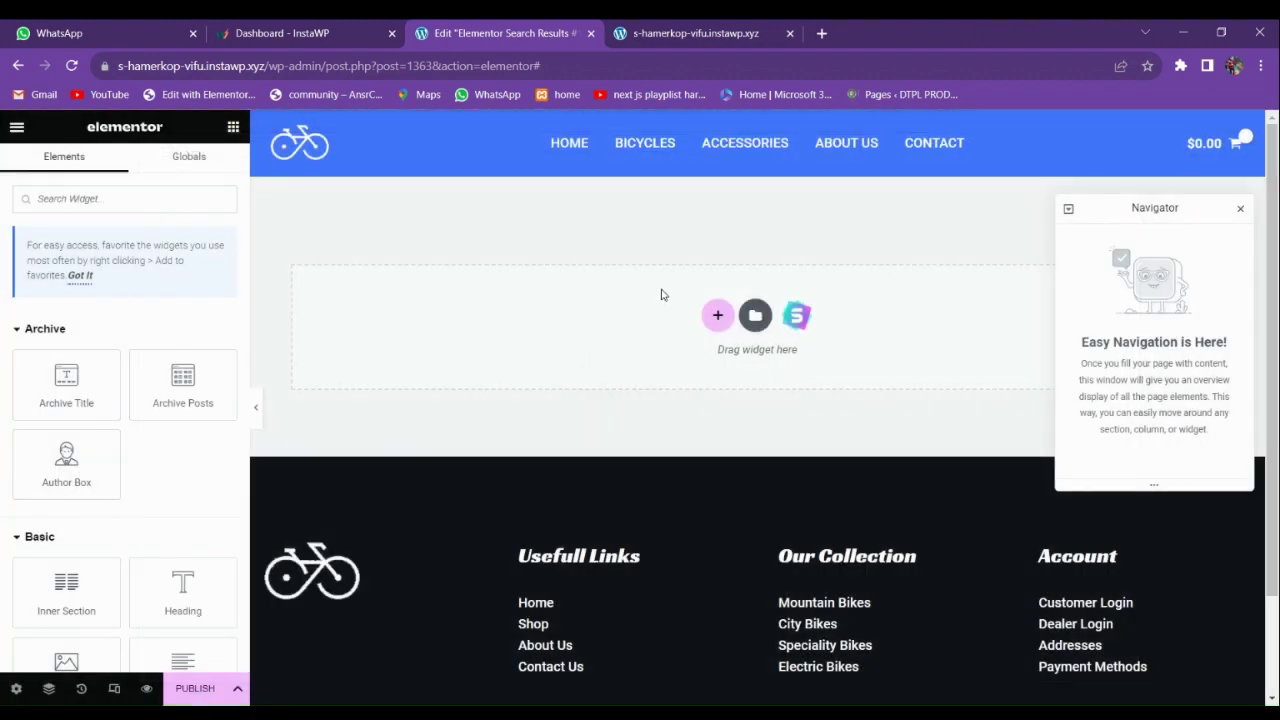
left_click_drag(1108, 218, 1073, 205)
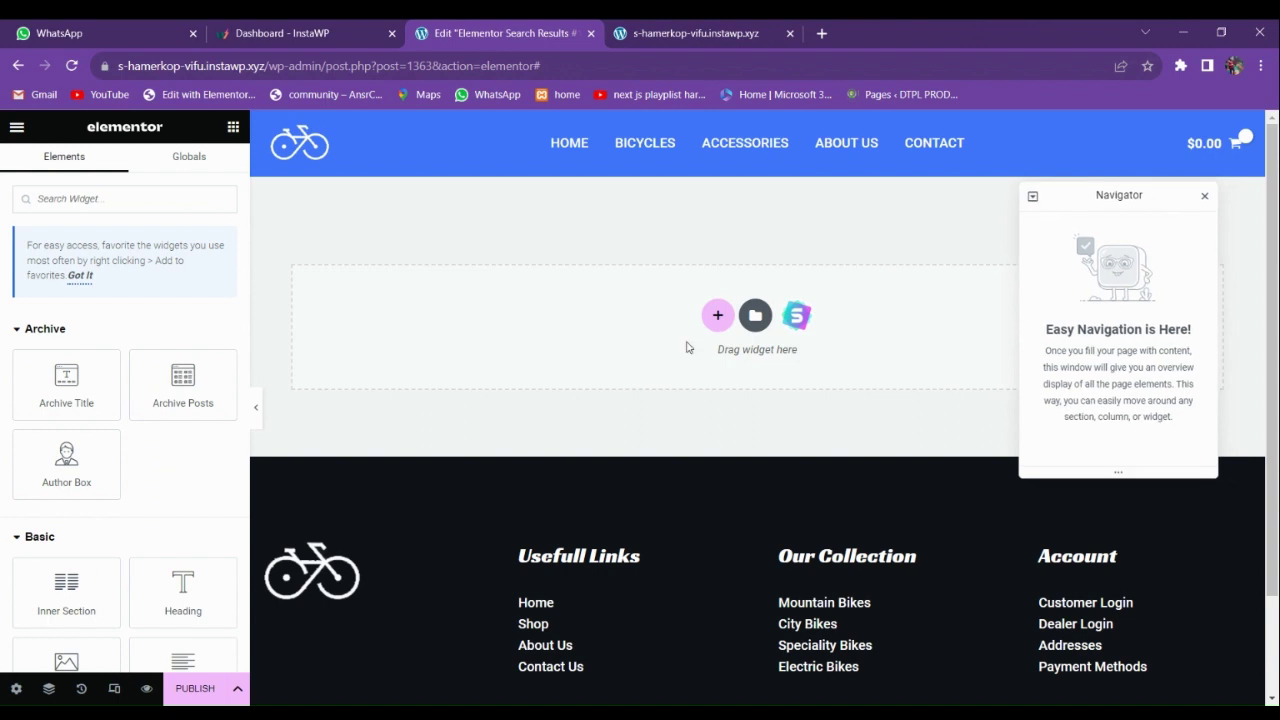
Add a single-column section to the template and give it a Classic background in red, #DD0D0D.
left_click(717, 315)
left_click(523, 371)
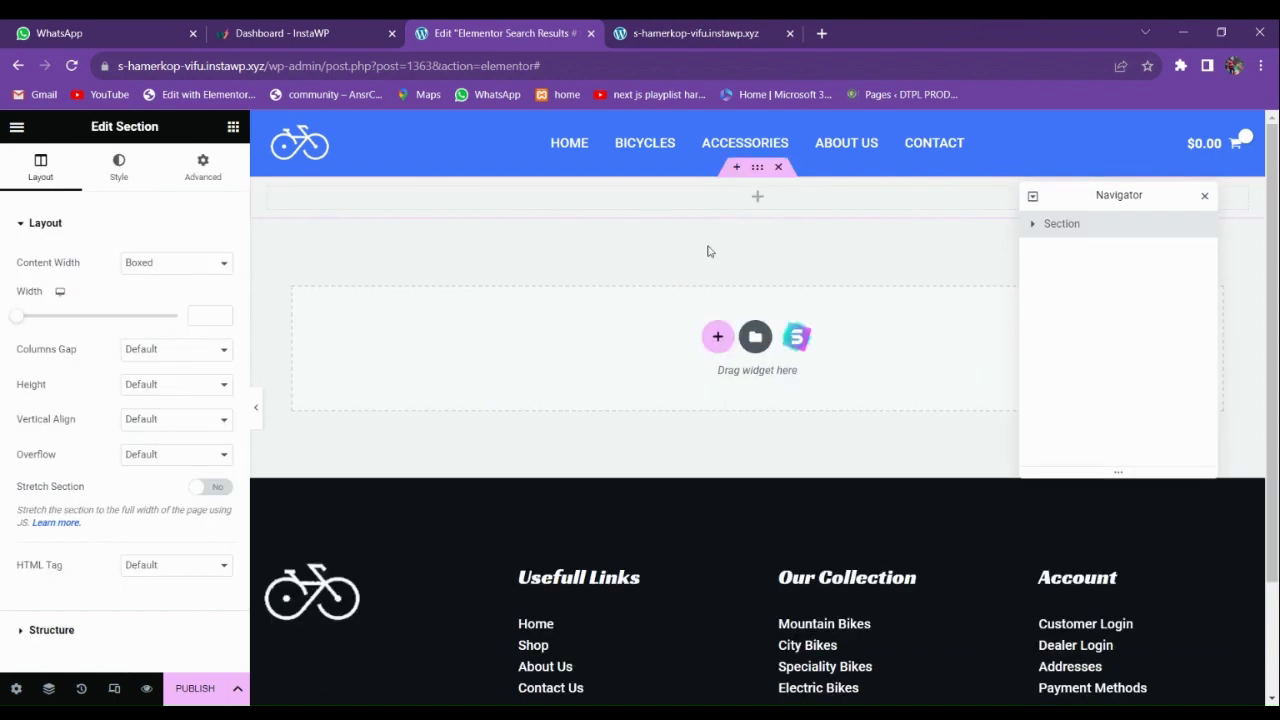
left_click(119, 167)
left_click(155, 297)
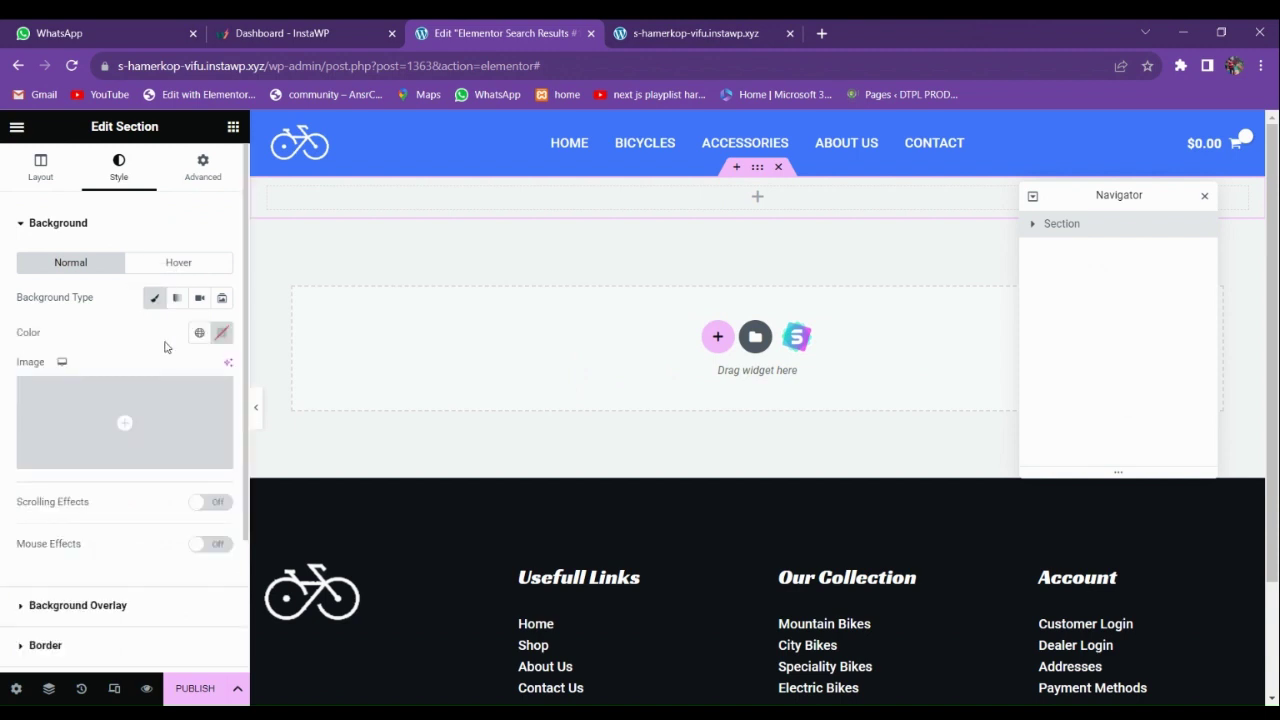
left_click(219, 336)
mouse_move(183, 492)
left_mouse_down()
mouse_move(277, 457)
mouse_move(300, 419)
left_mouse_up()
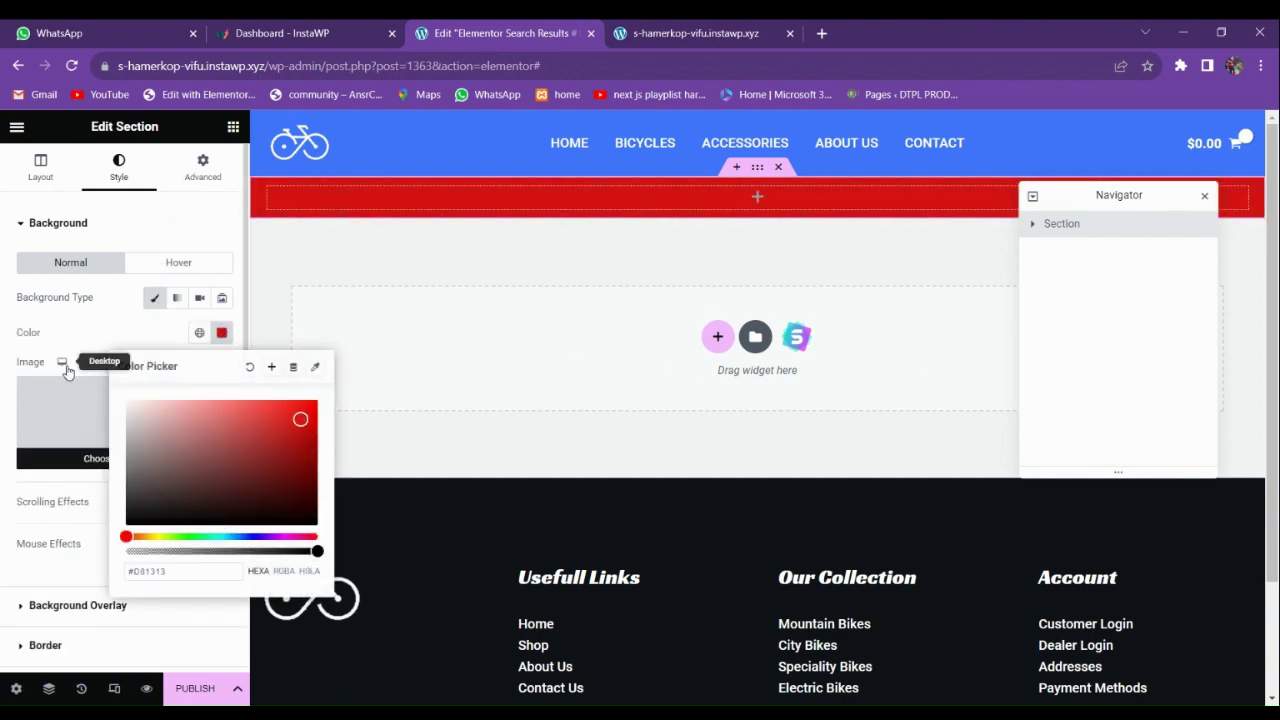
mouse_move(173, 538)
left_mouse_down()
mouse_move(249, 537)
mouse_move(126, 537)
mouse_move(237, 480)
mouse_move(306, 416)
left_mouse_up()
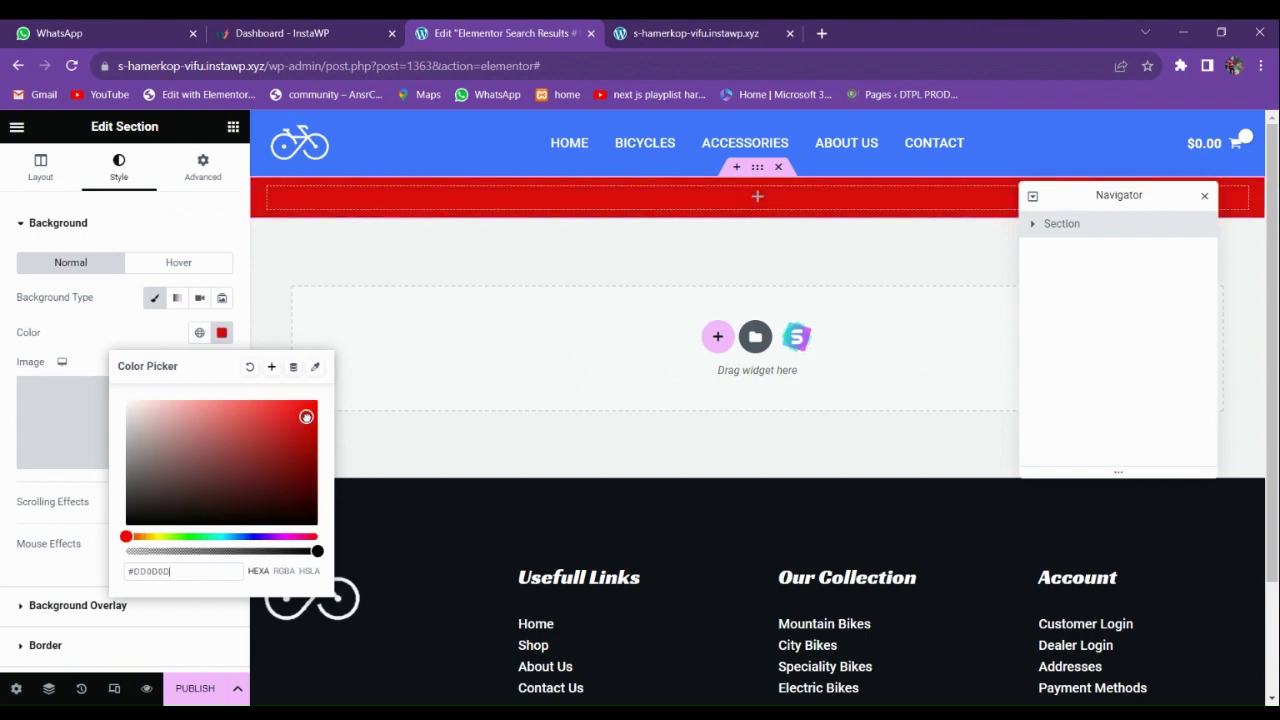
Darken the red background of the section slightly and set the section's height to Min Height.
mouse_move(191, 443)
left_mouse_down()
mouse_move(294, 446)
mouse_move(296, 432)
left_mouse_up()
left_click(31, 184)
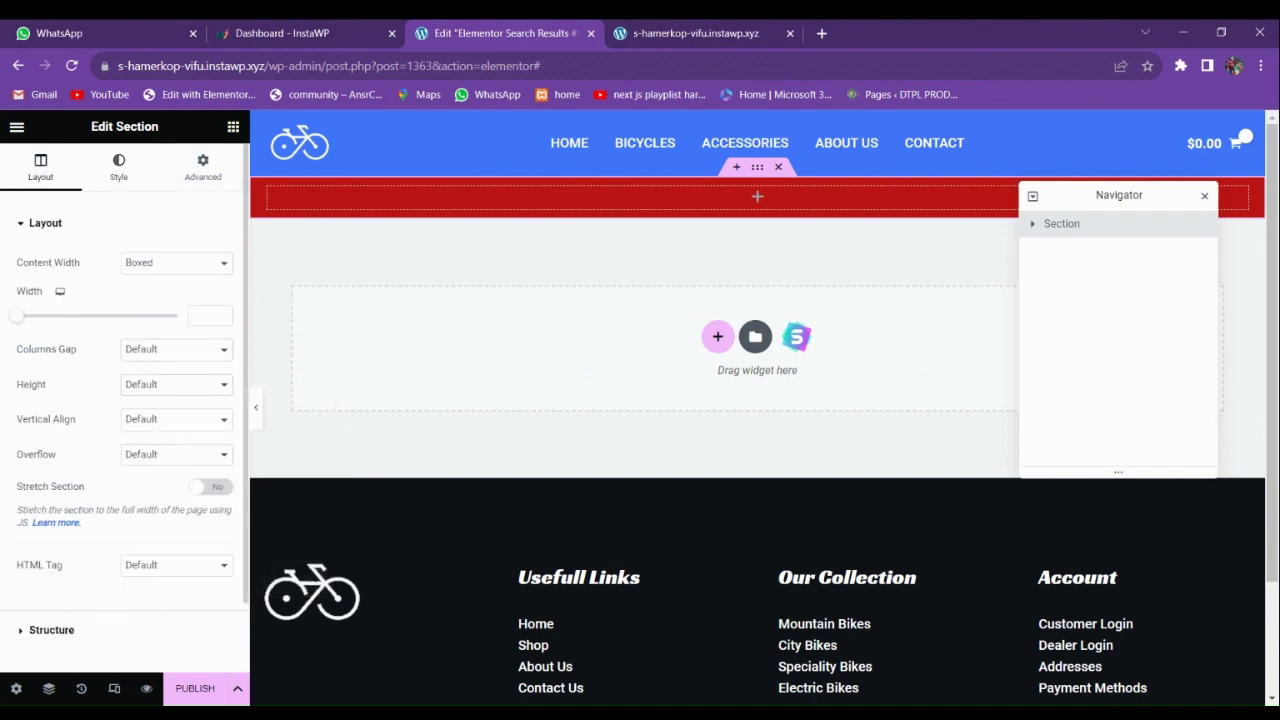
left_click(143, 432)
Add a centre-aligned Heading widget to the red section with the title "Search Page".
left_click(231, 127)
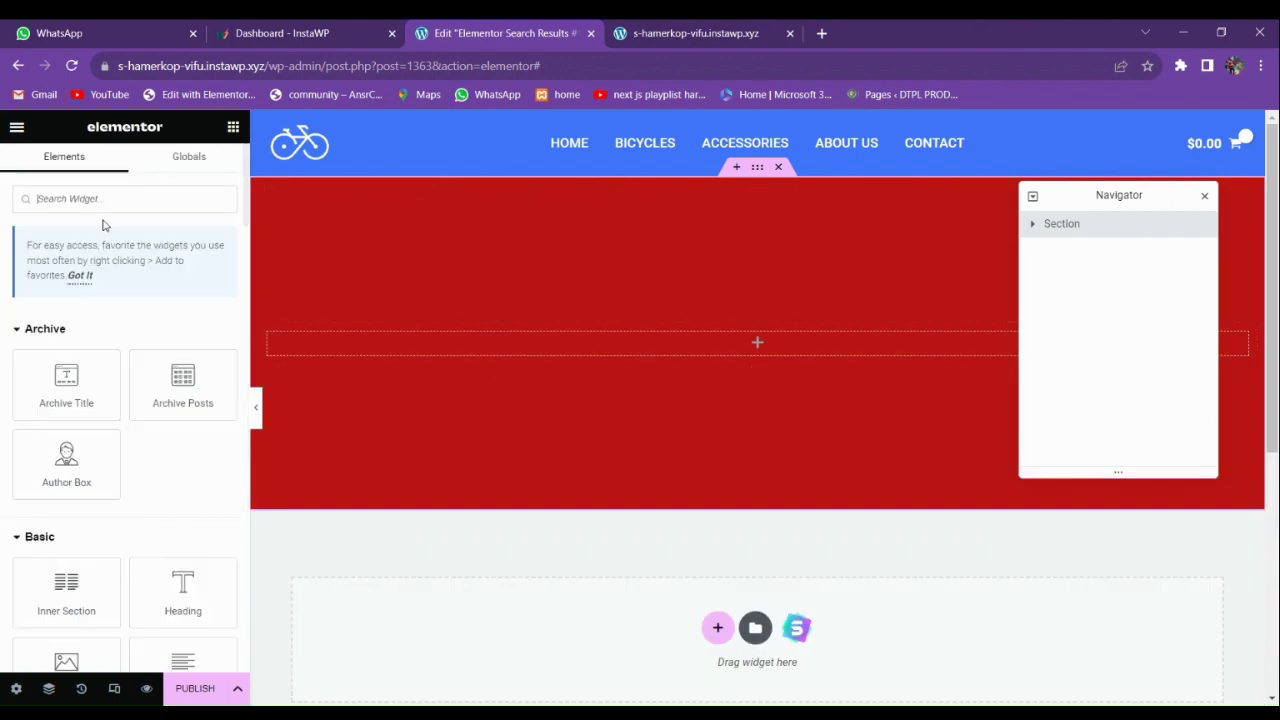
scroll(131, 431, "down", 3)
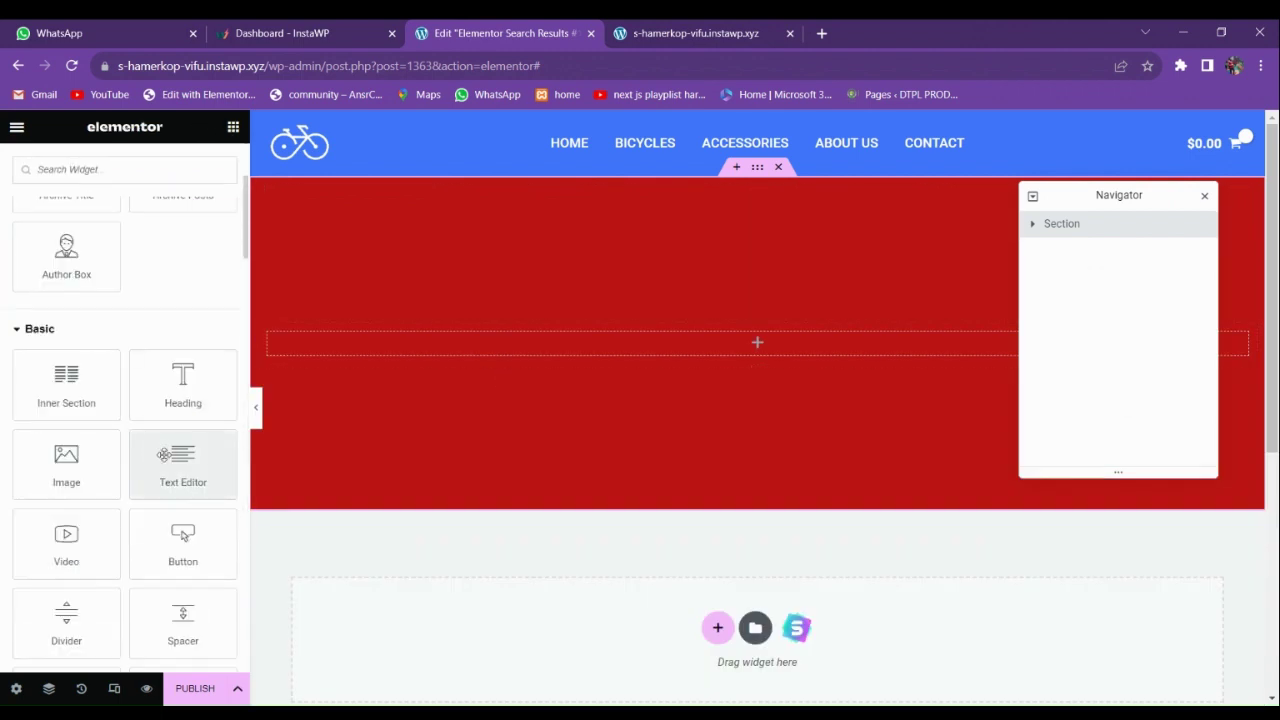
left_click_drag(183, 385, 395, 362)
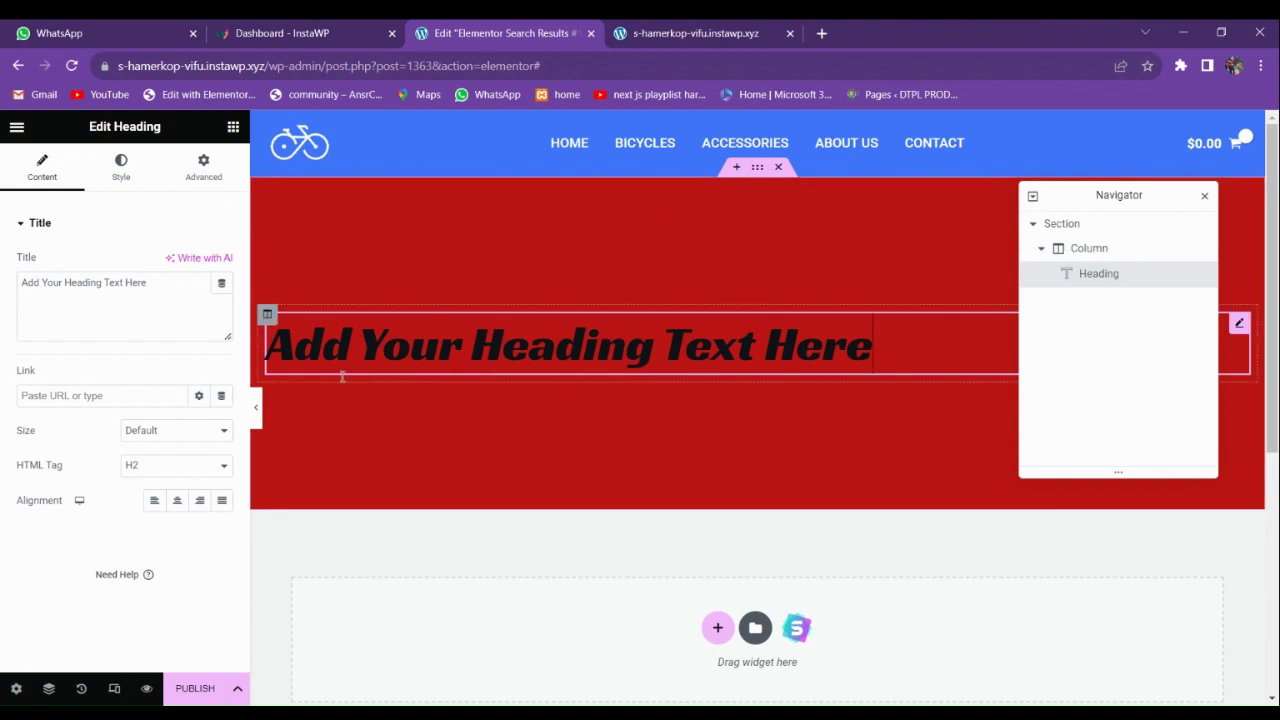
left_click(172, 498)
left_click_drag(147, 283, 3, 225)
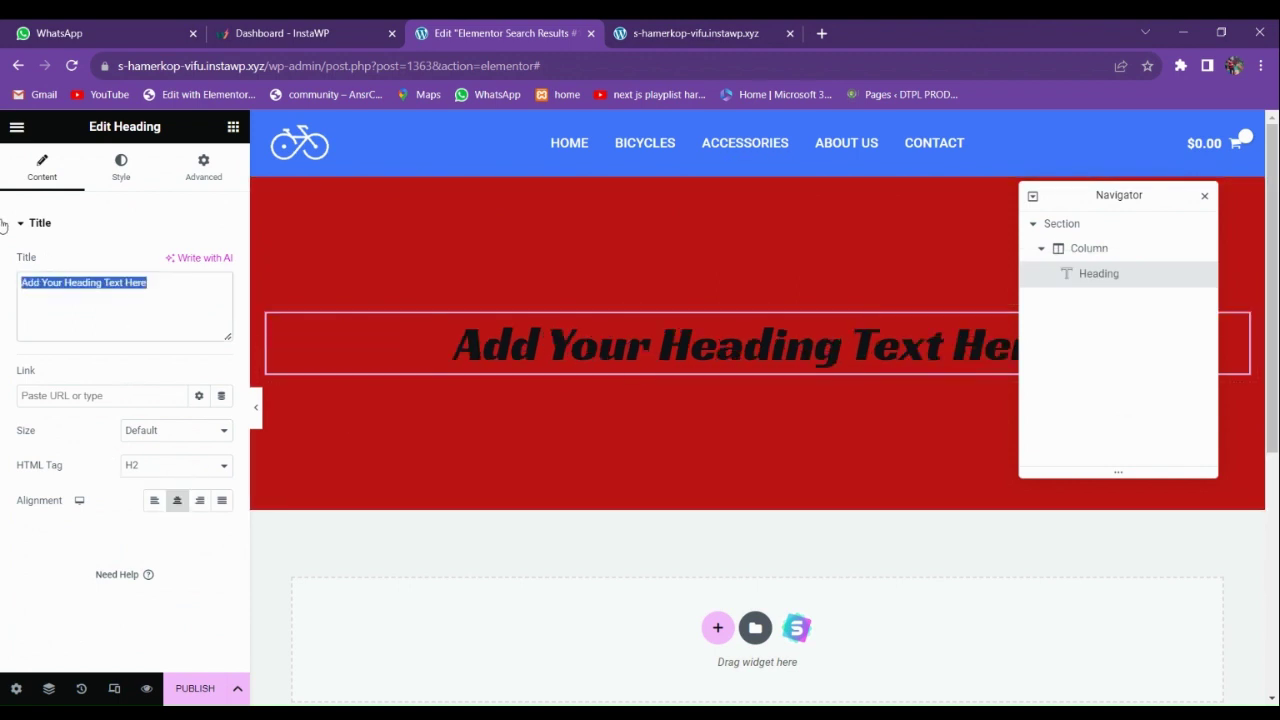
key("BackSpace")
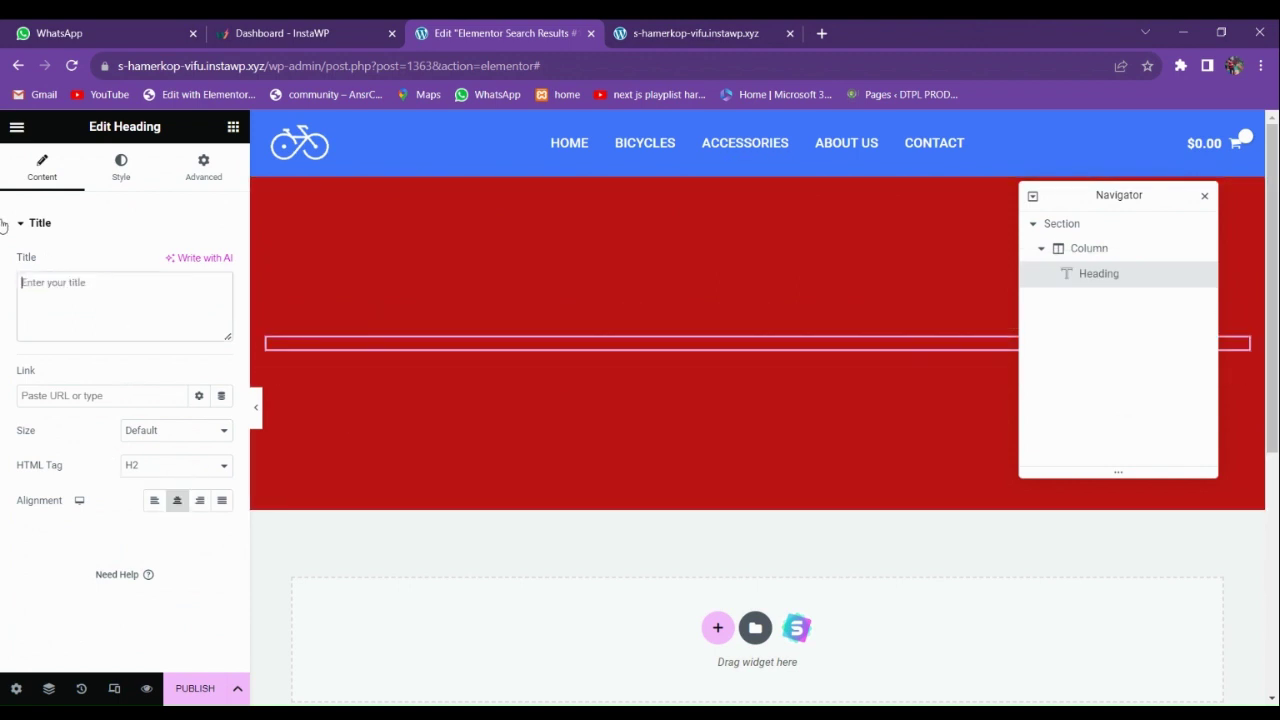
type("Sear")
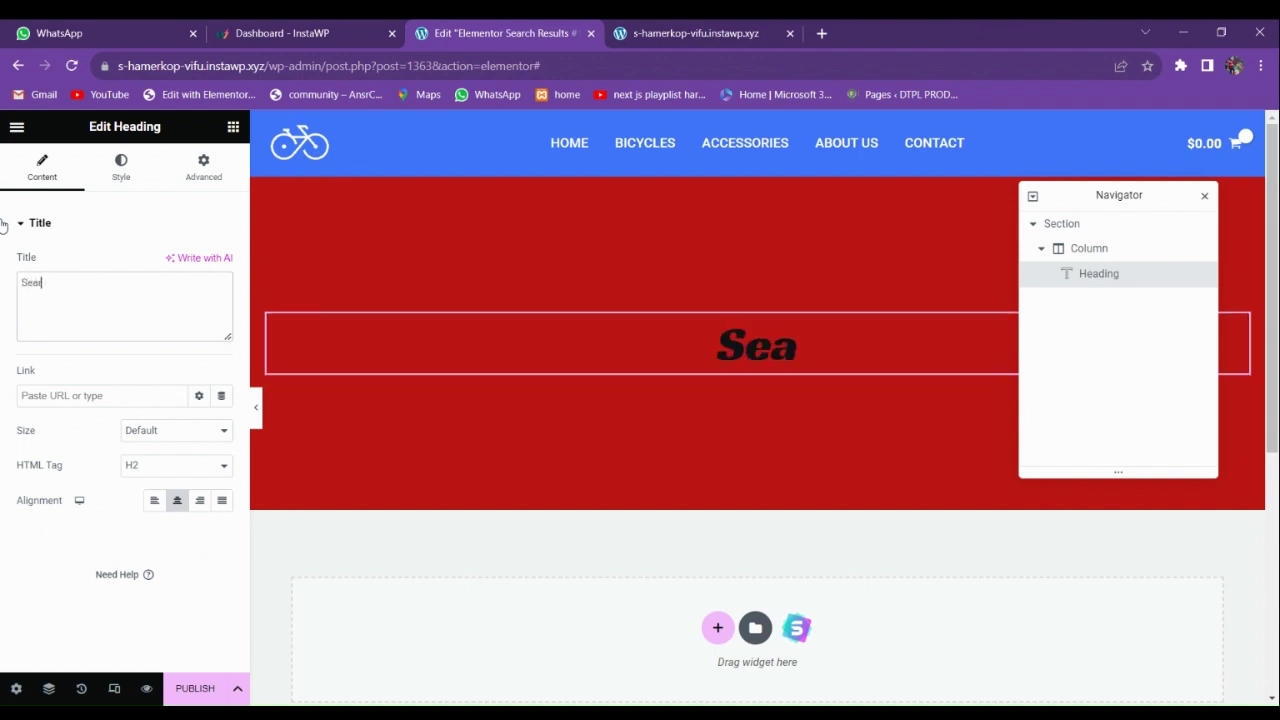
type("ch Page")
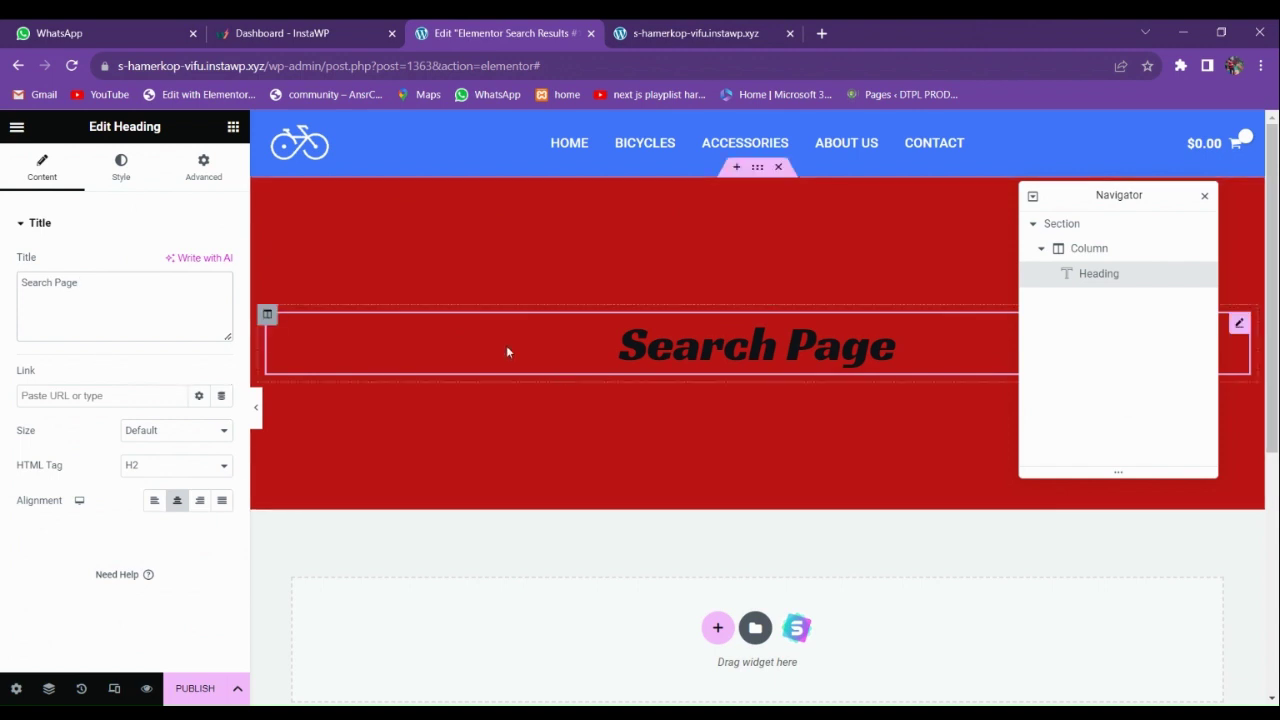
Set the text color of the "Search Page" heading to white.
left_click(119, 180)
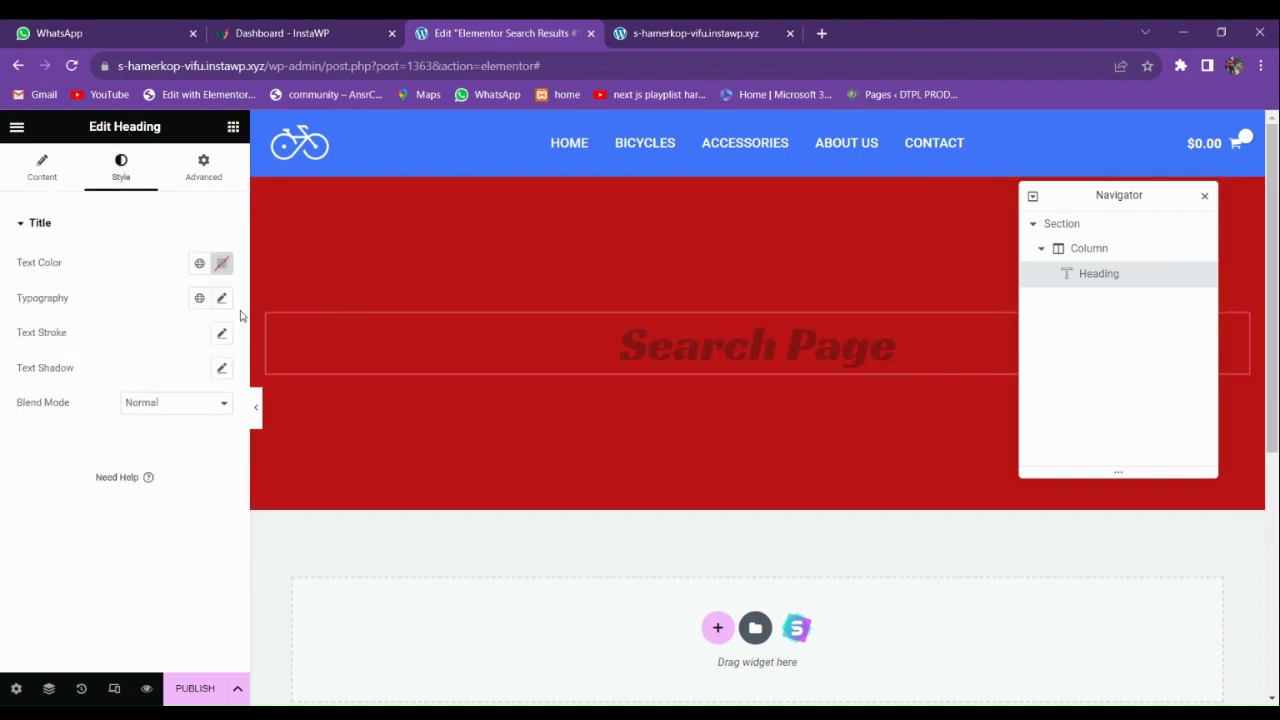
left_click(222, 263)
left_click(128, 333)
left_click(130, 560)
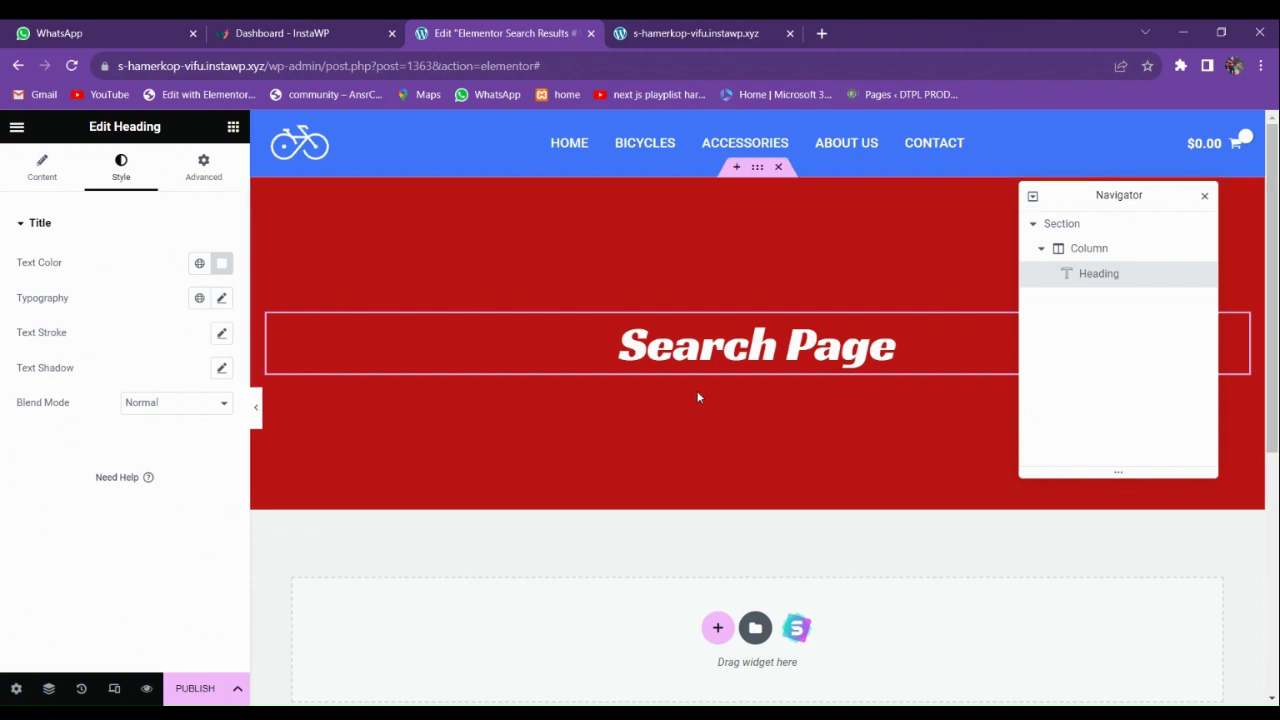
left_click(557, 349)
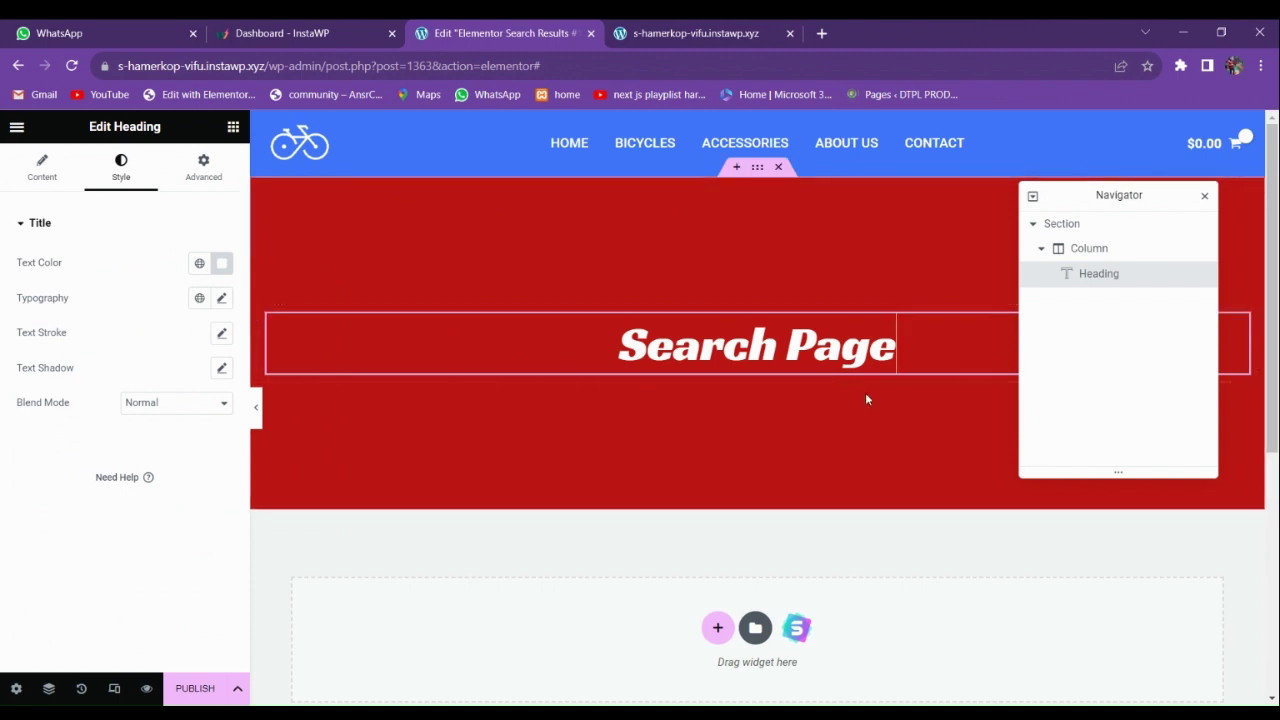
Add a new single-column section below the red header section.
scroll(866, 399, "down", 2)
scroll(528, 414, "up", 2)
scroll(584, 497, "down", 2)
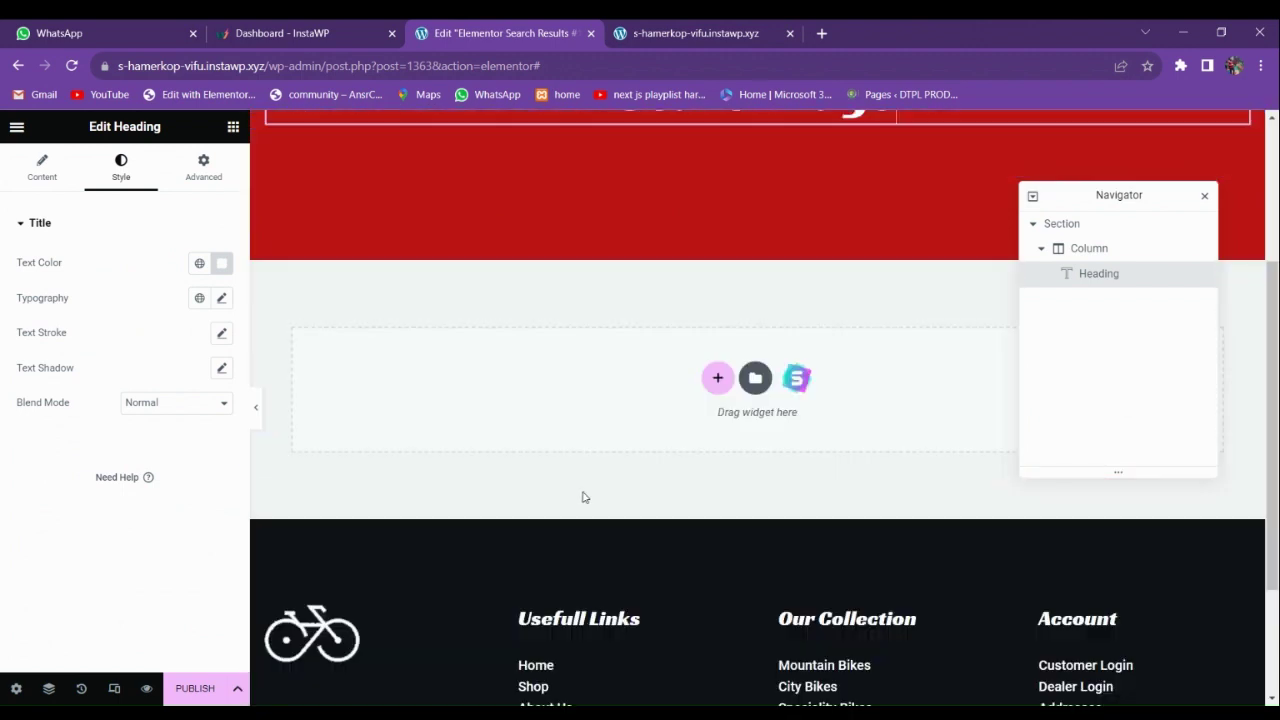
left_click(716, 379)
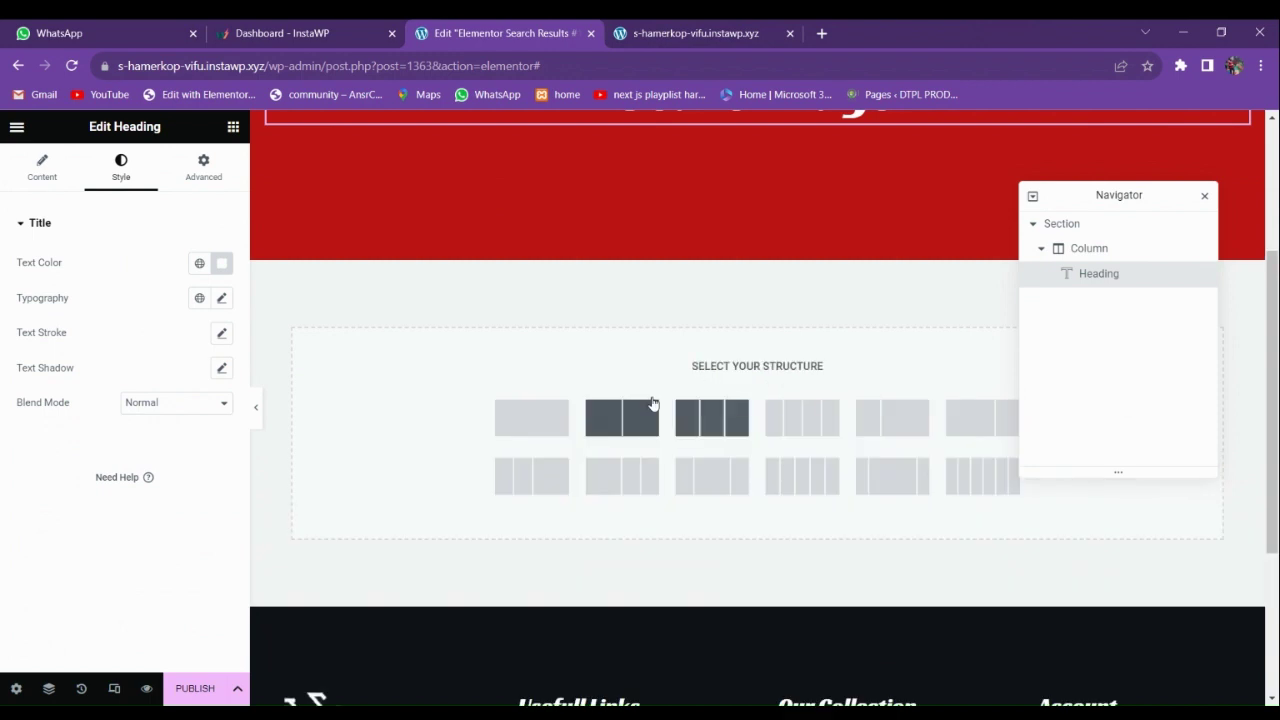
left_click(549, 420)
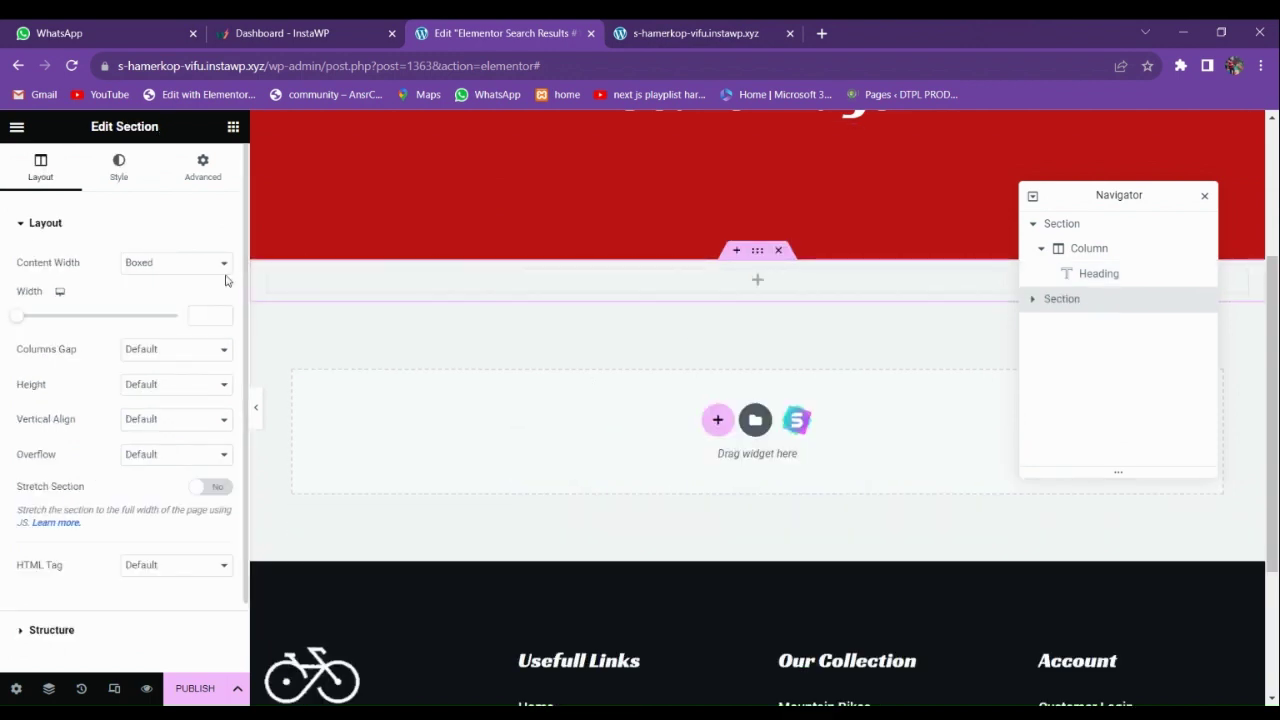
left_click(233, 126)
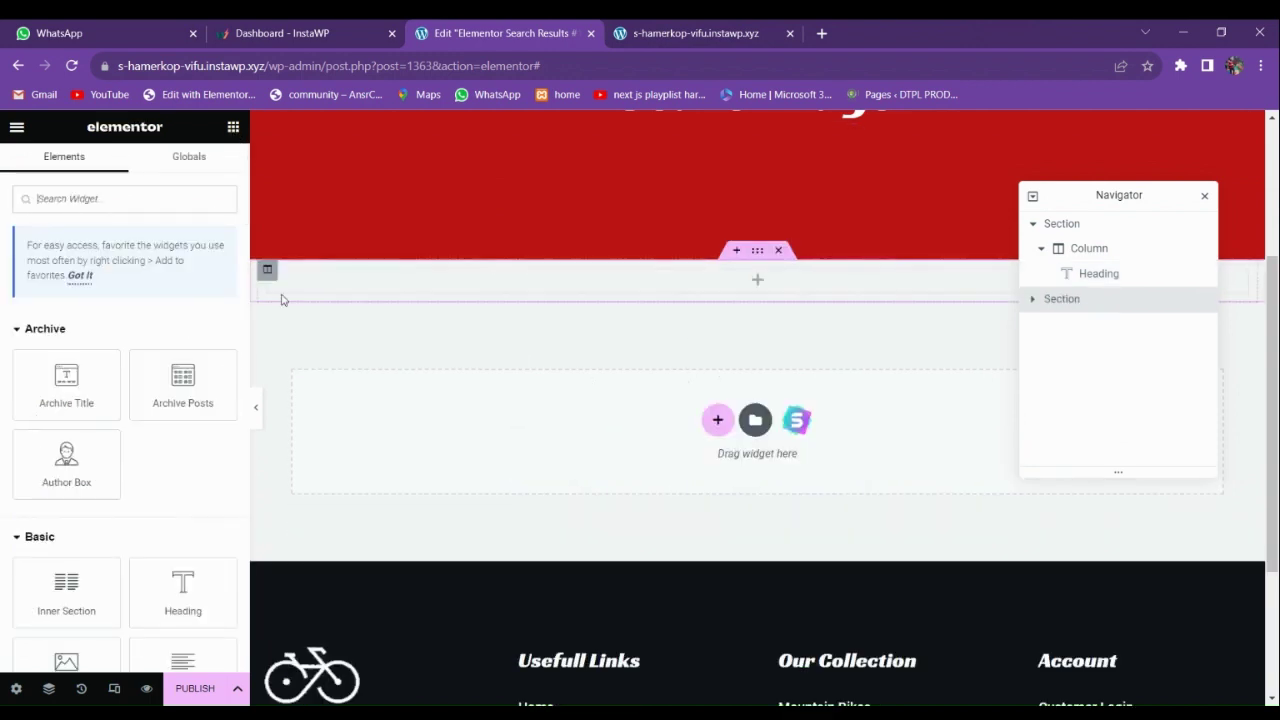
Unlink the new section's padding values and set its top and bottom padding to 100 px.
left_click(757, 252)
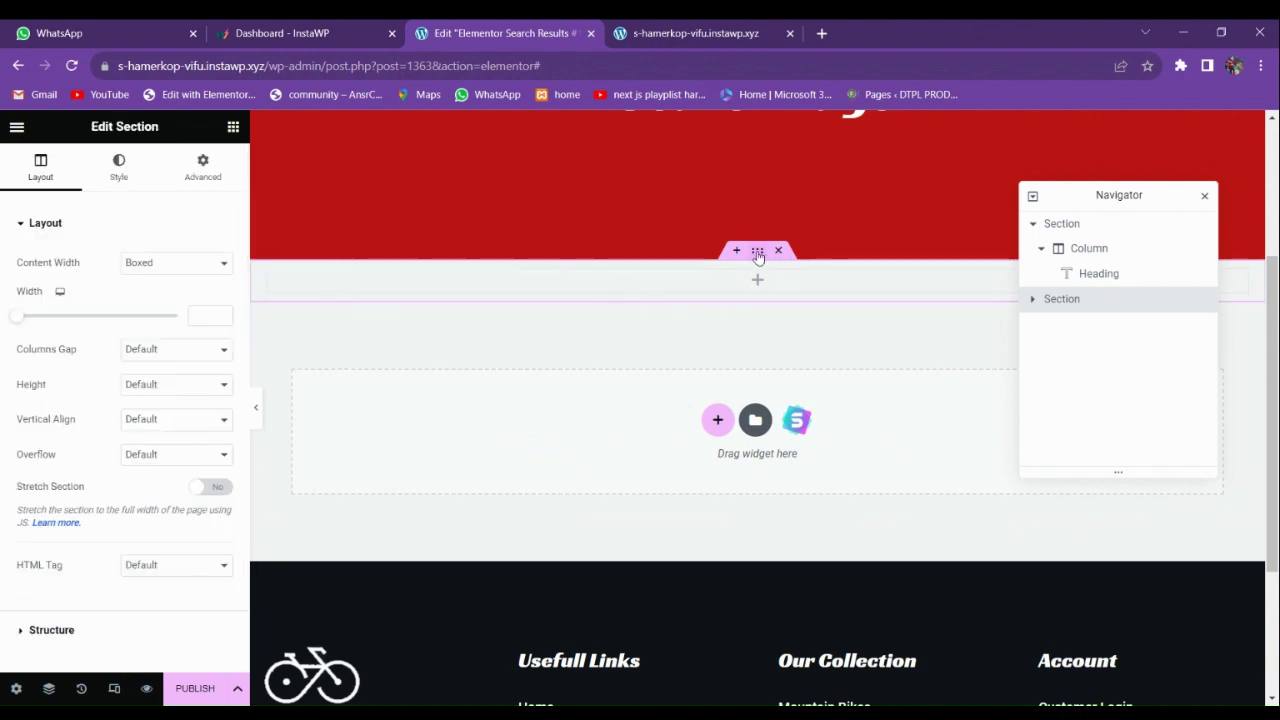
scroll(120, 400, "down", 1)
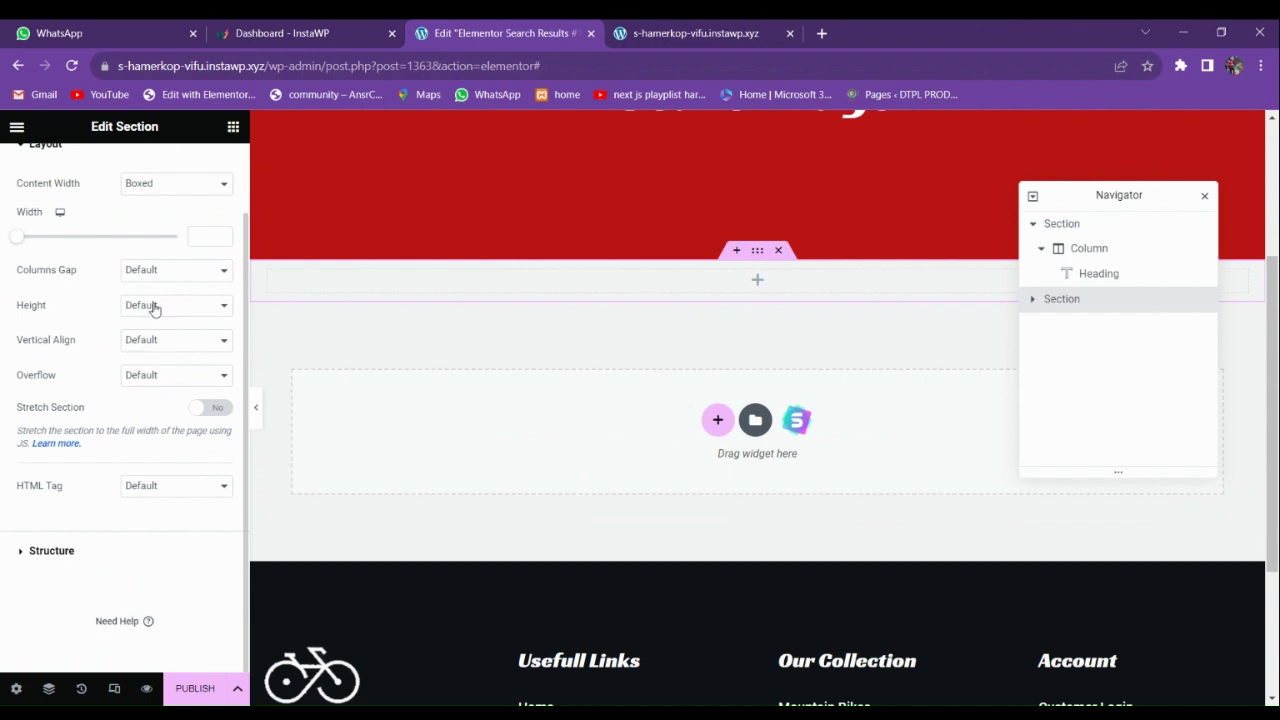
scroll(113, 275, "up", 1)
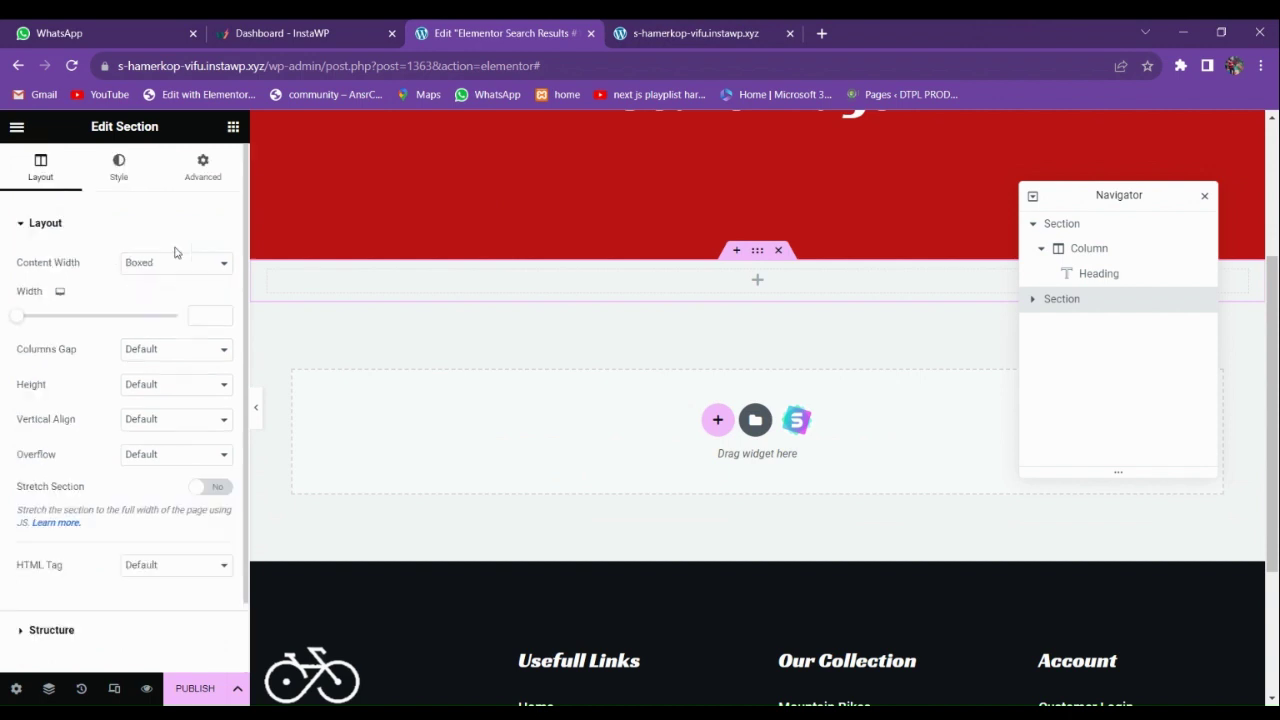
left_click(202, 167)
left_click(226, 350)
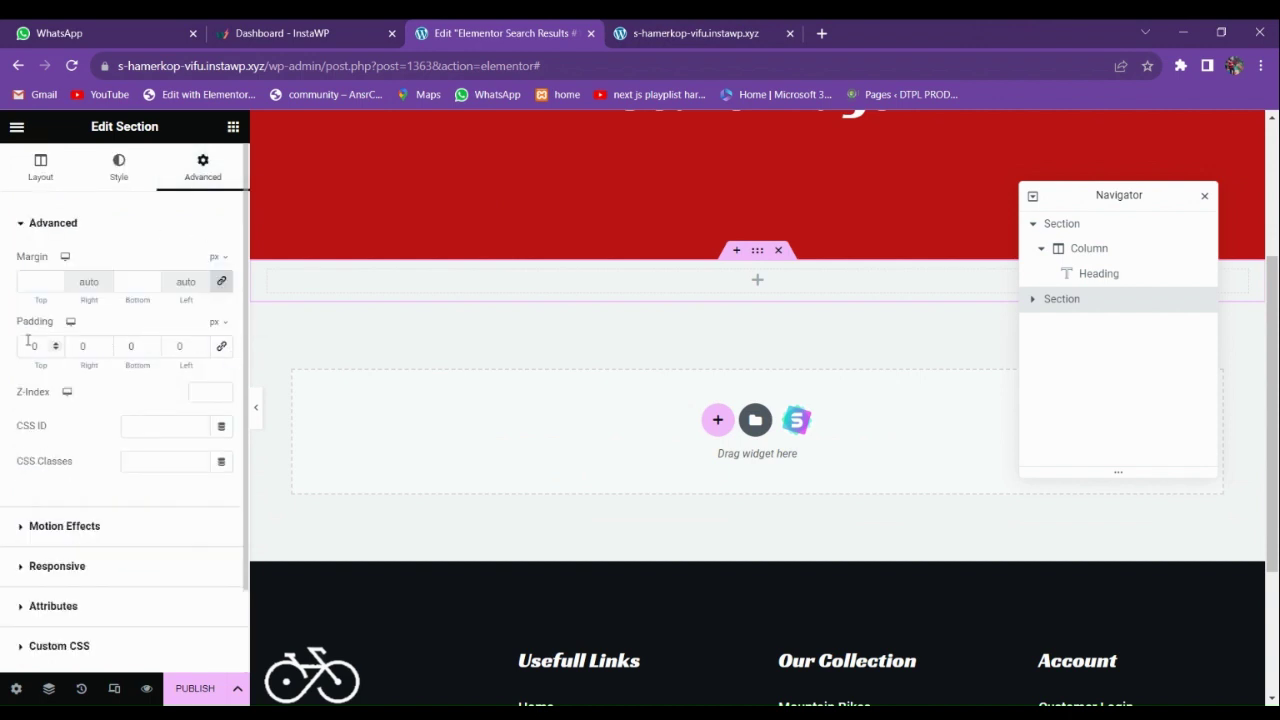
left_click(27, 346)
type("100")
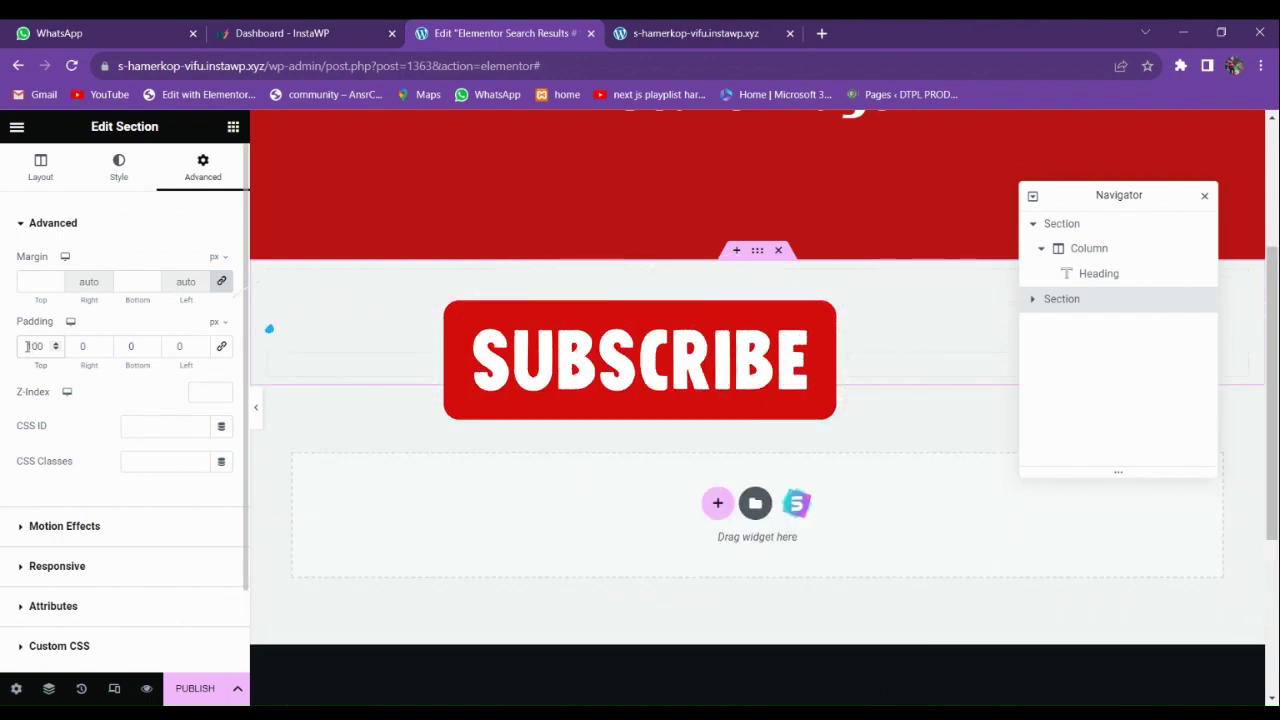
key("Tab")
key("Tab")
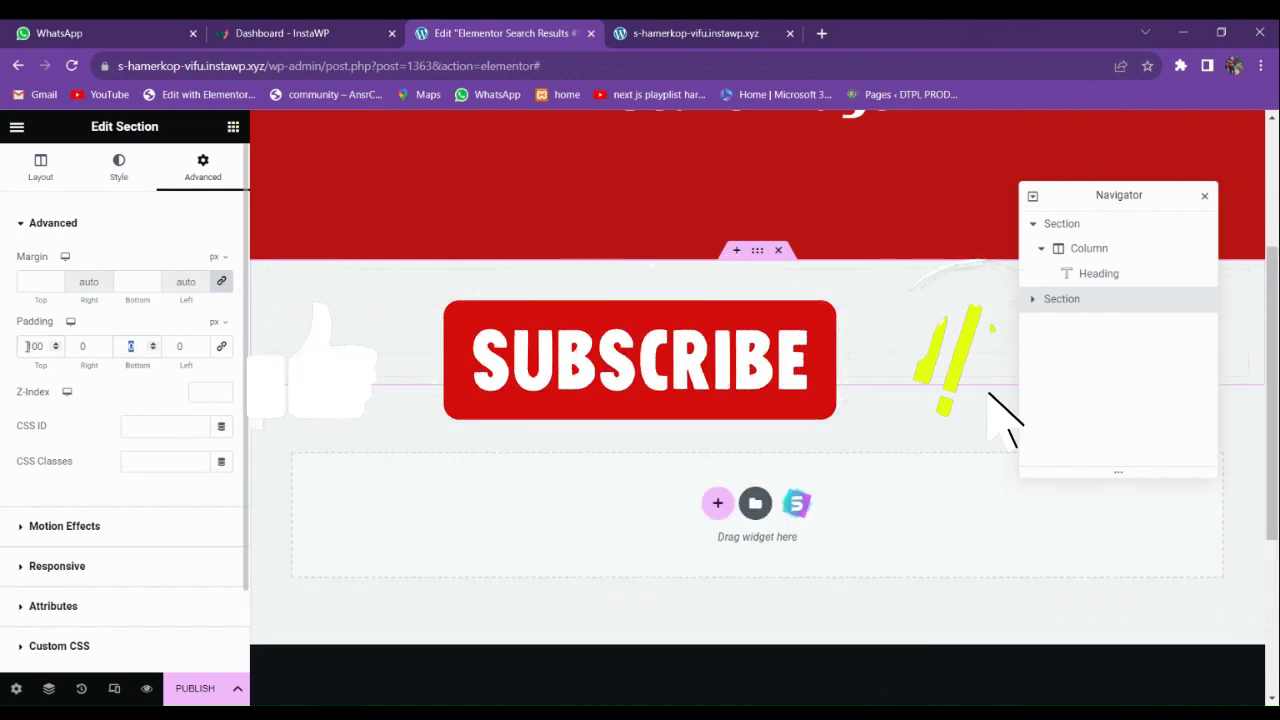
type("100")
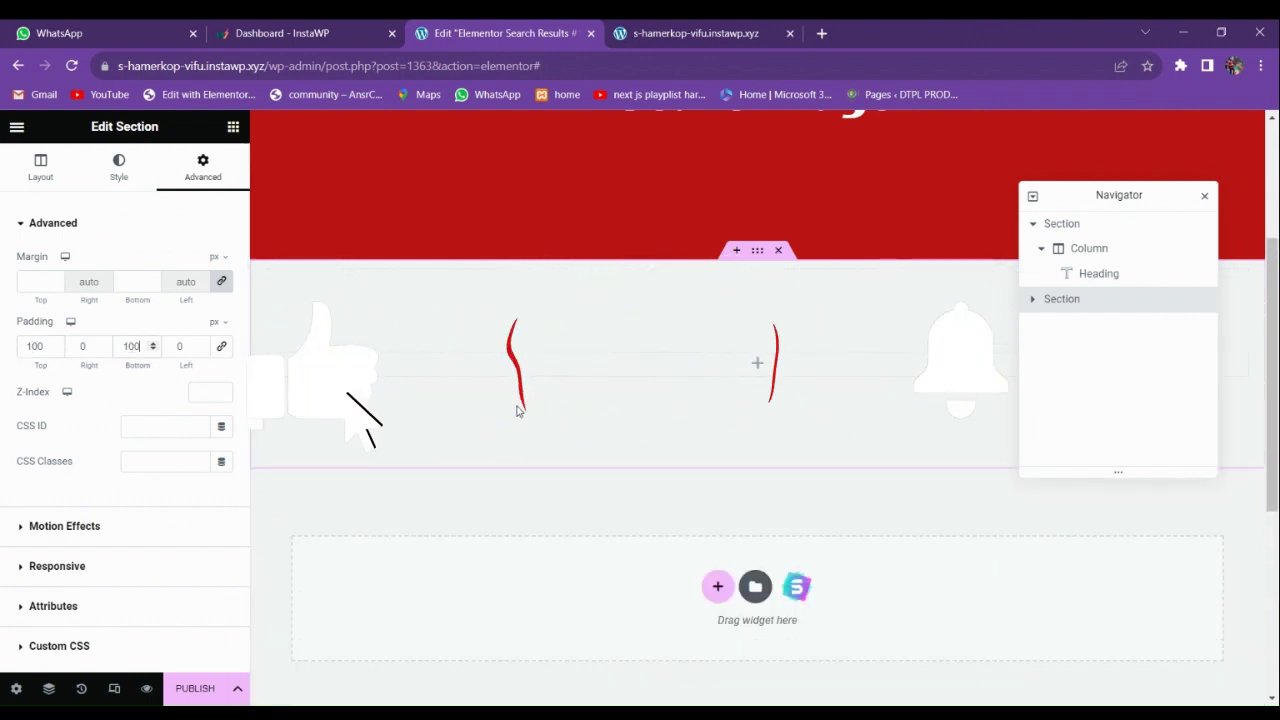
Insert an Archive Posts widget into the empty padded section below the red header.
scroll(455, 441, "up", 3)
scroll(455, 443, "down", 3)
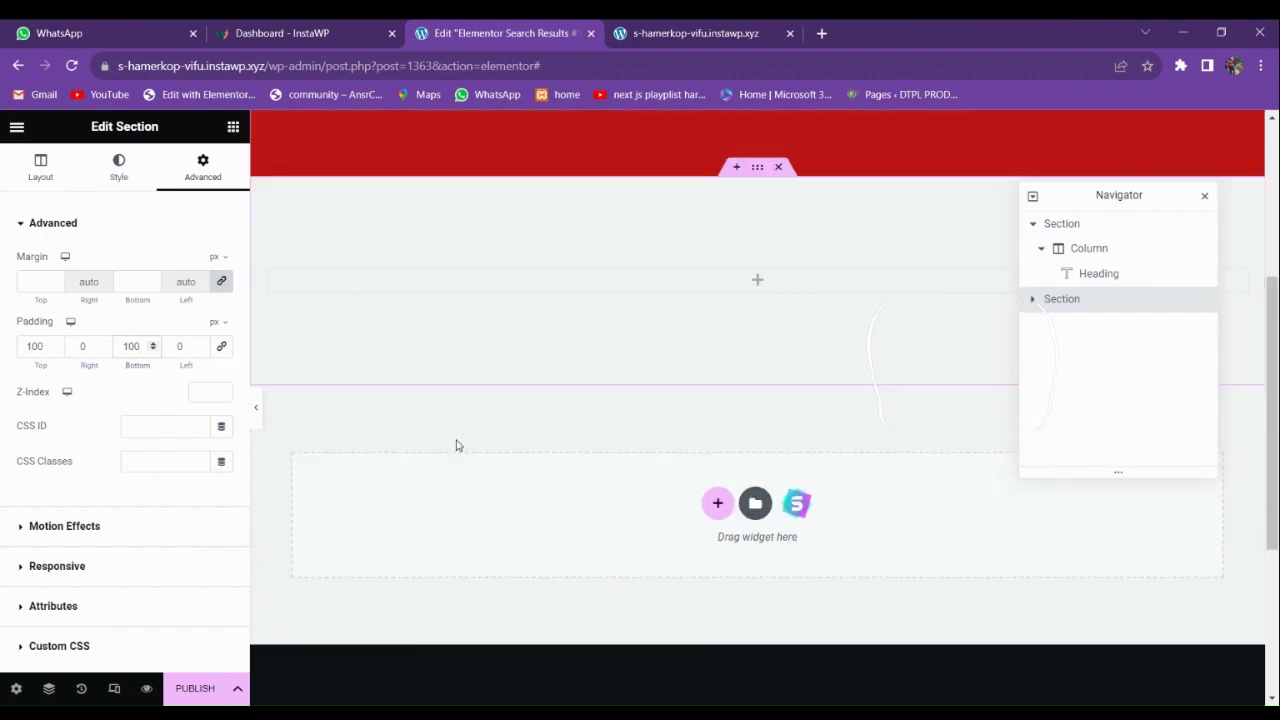
scroll(528, 428, "up", 2)
scroll(520, 468, "down", 2)
left_click(376, 286)
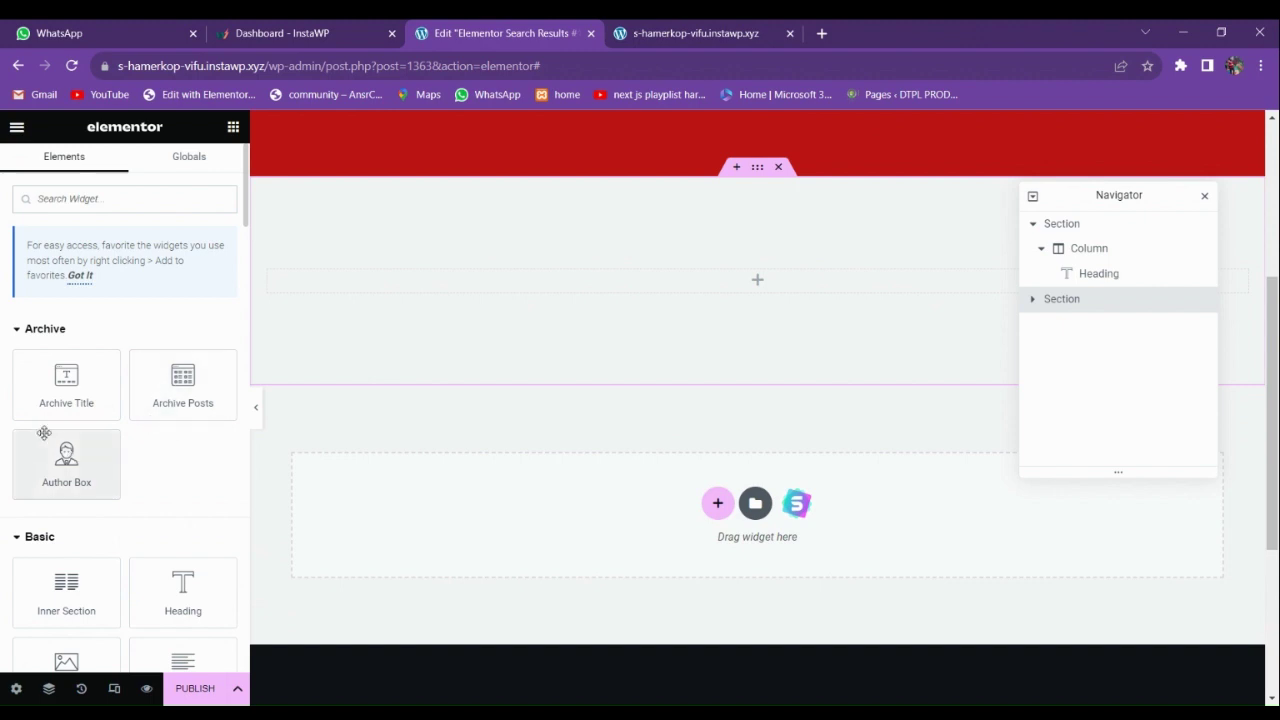
scroll(90, 470, "down", 4)
scroll(94, 470, "up", 1)
scroll(94, 470, "up", 4)
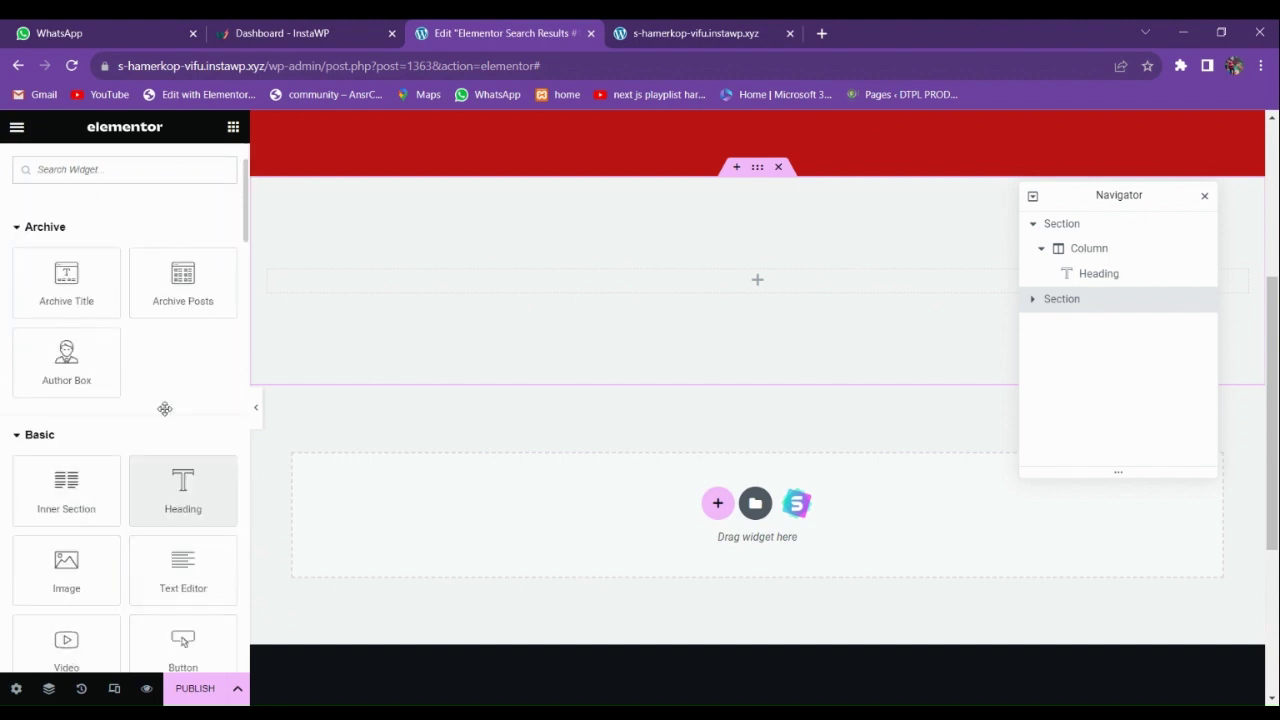
left_click_drag(178, 402, 506, 303)
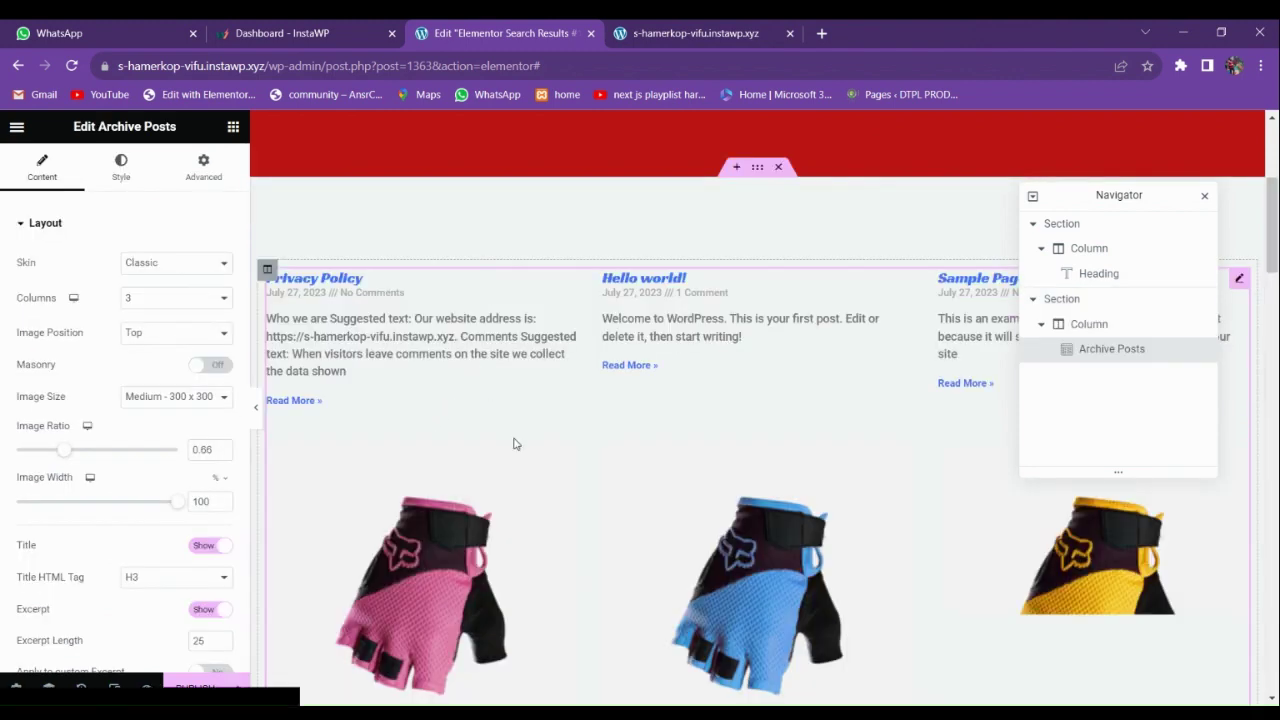
Review how the Archive Posts widget lays out the pages and products in the template.
scroll(514, 443, "down", 5)
scroll(525, 470, "up", 3)
scroll(532, 490, "down", 12)
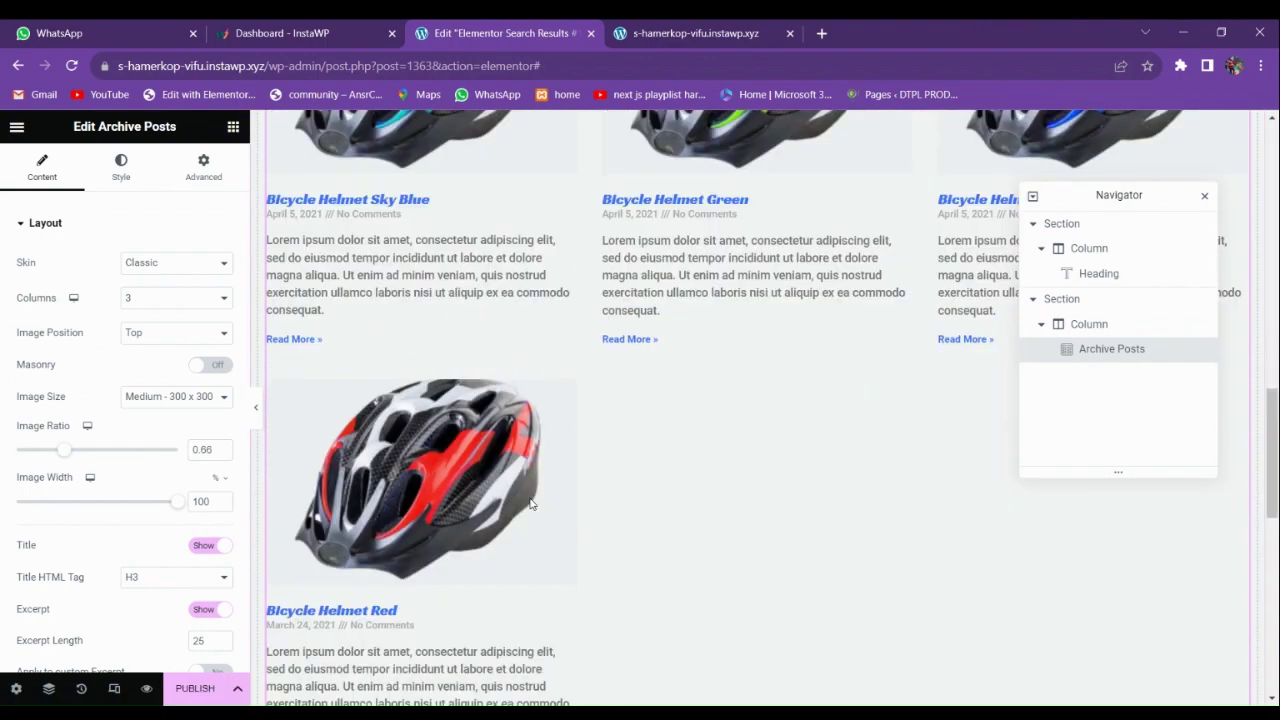
scroll(531, 500, "up", 3)
scroll(531, 502, "up", 14)
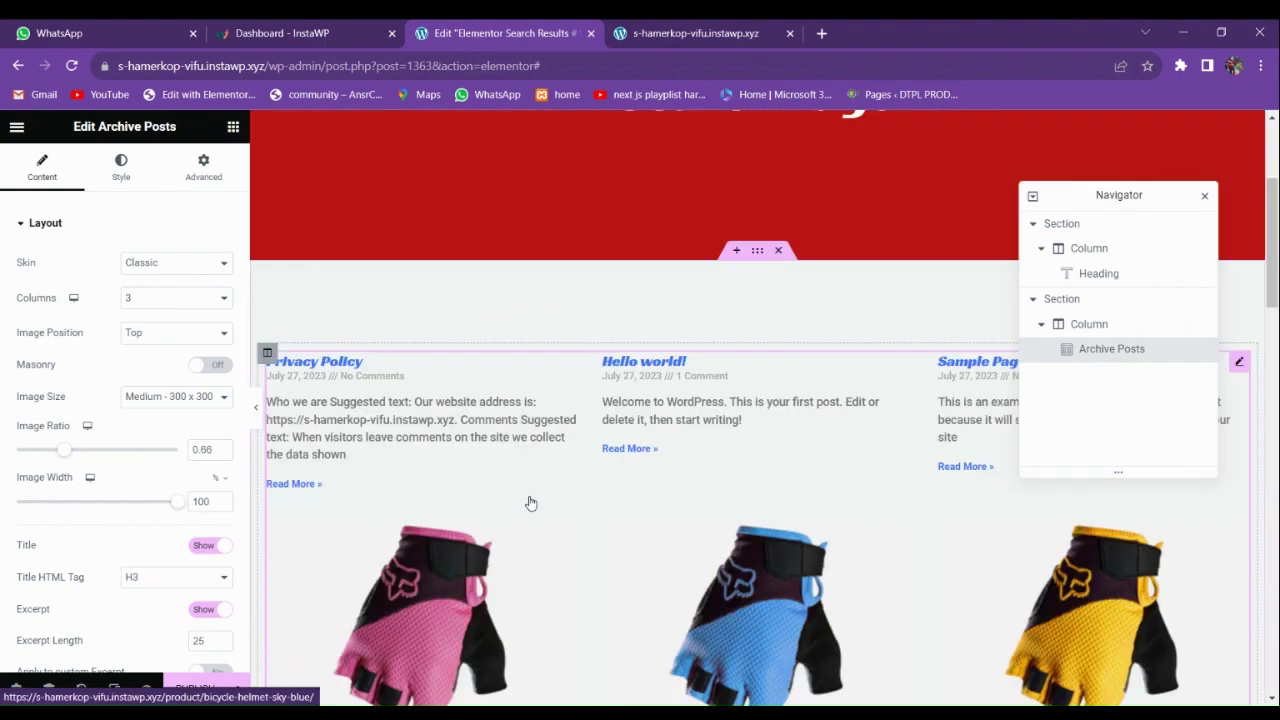
scroll(529, 493, "down", 4)
scroll(529, 497, "up", 2)
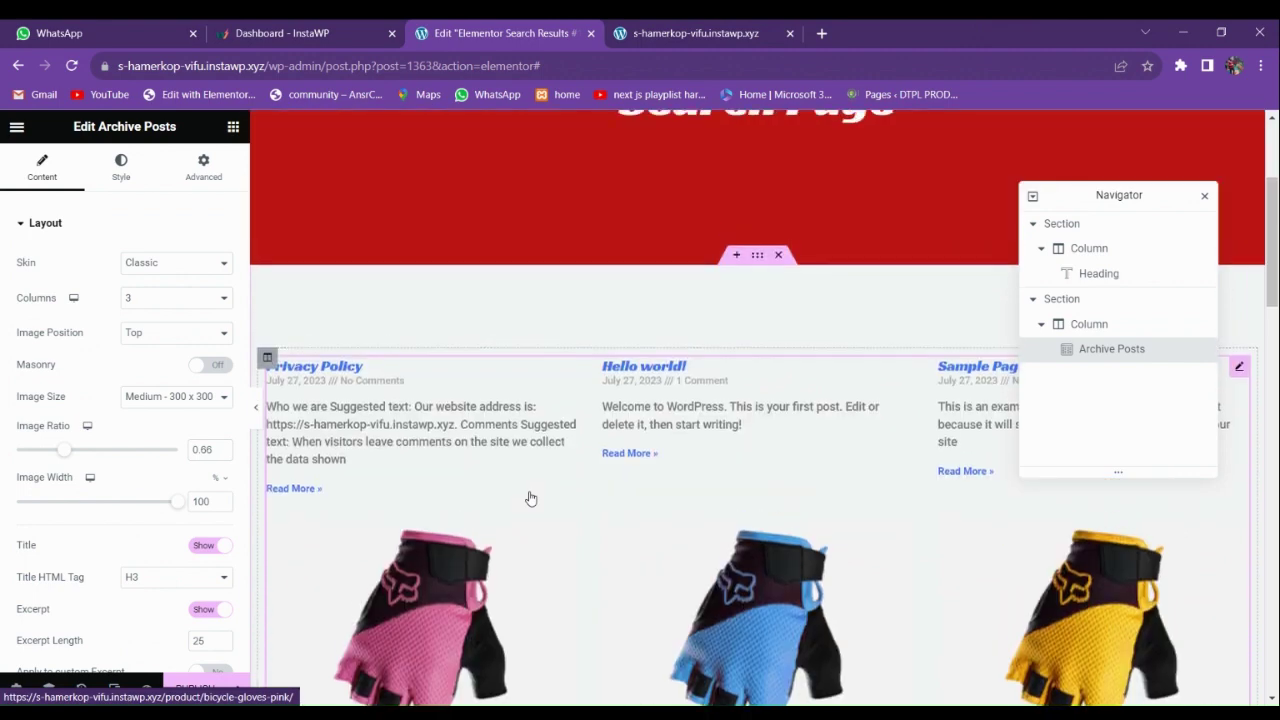
scroll(529, 500, "down", 2)
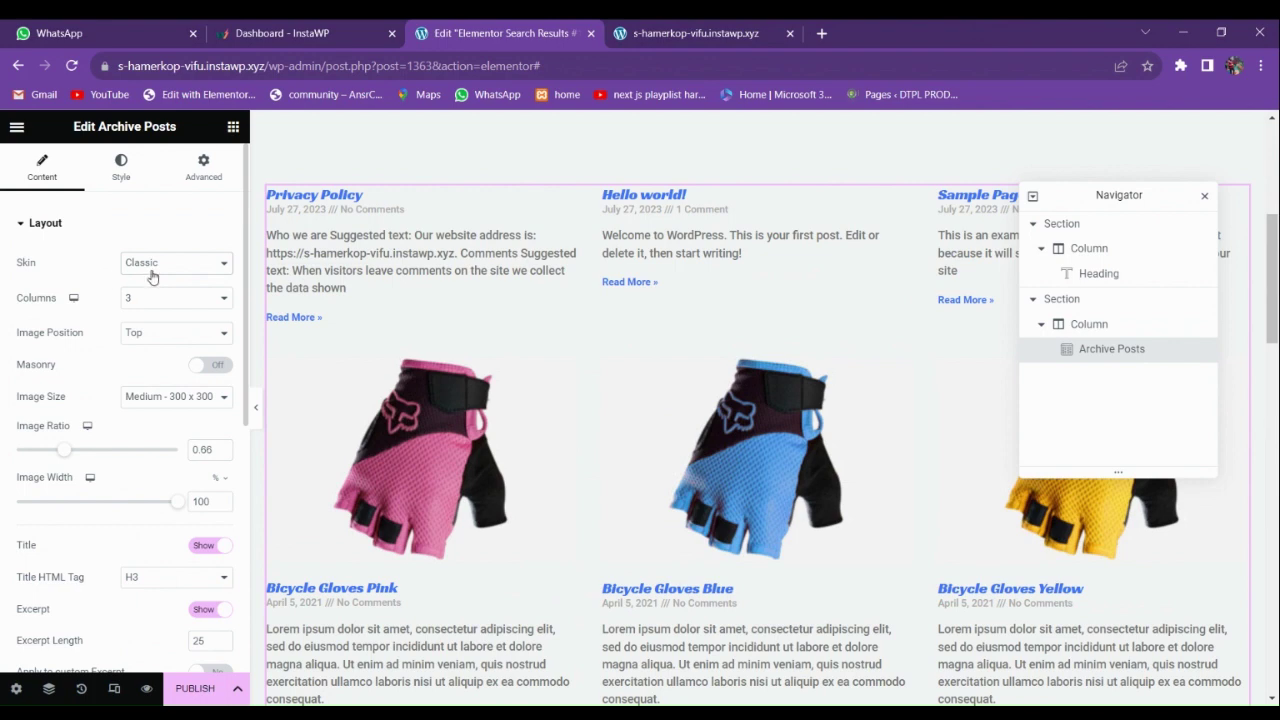
Change the Archive Posts skin to Cards and check the restyled post grid.
left_click(145, 298)
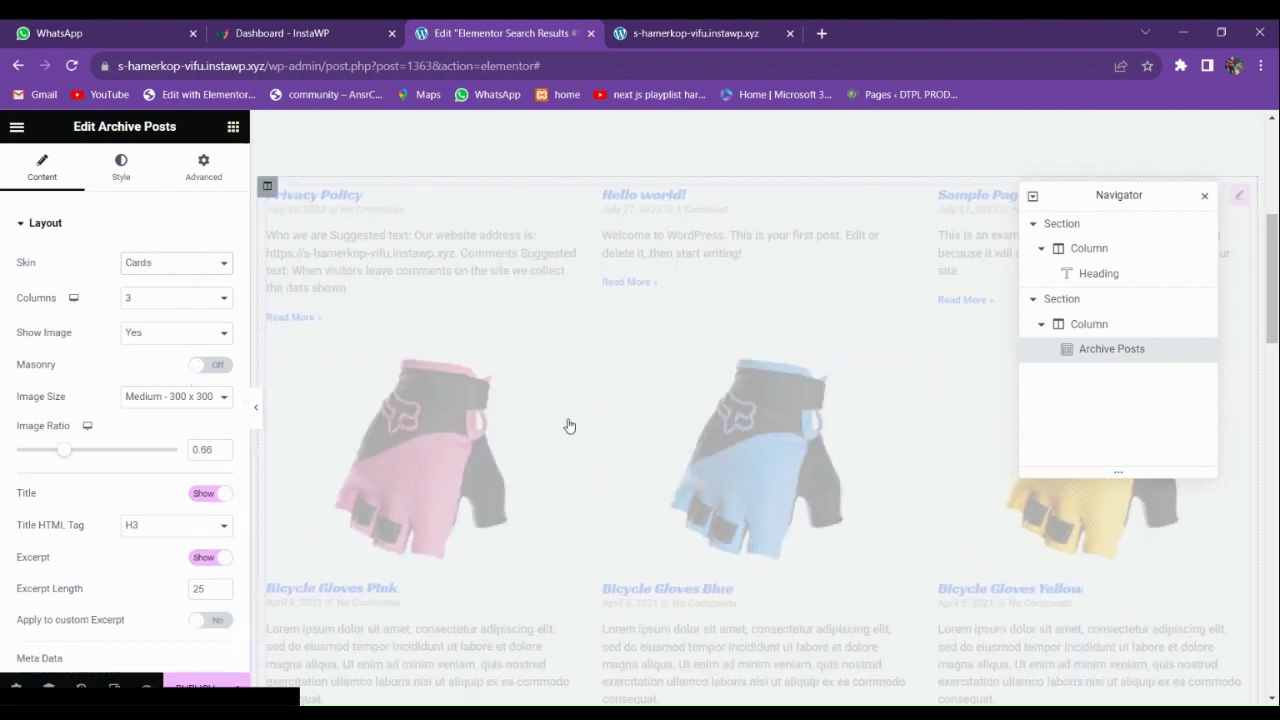
scroll(577, 465, "up", 2)
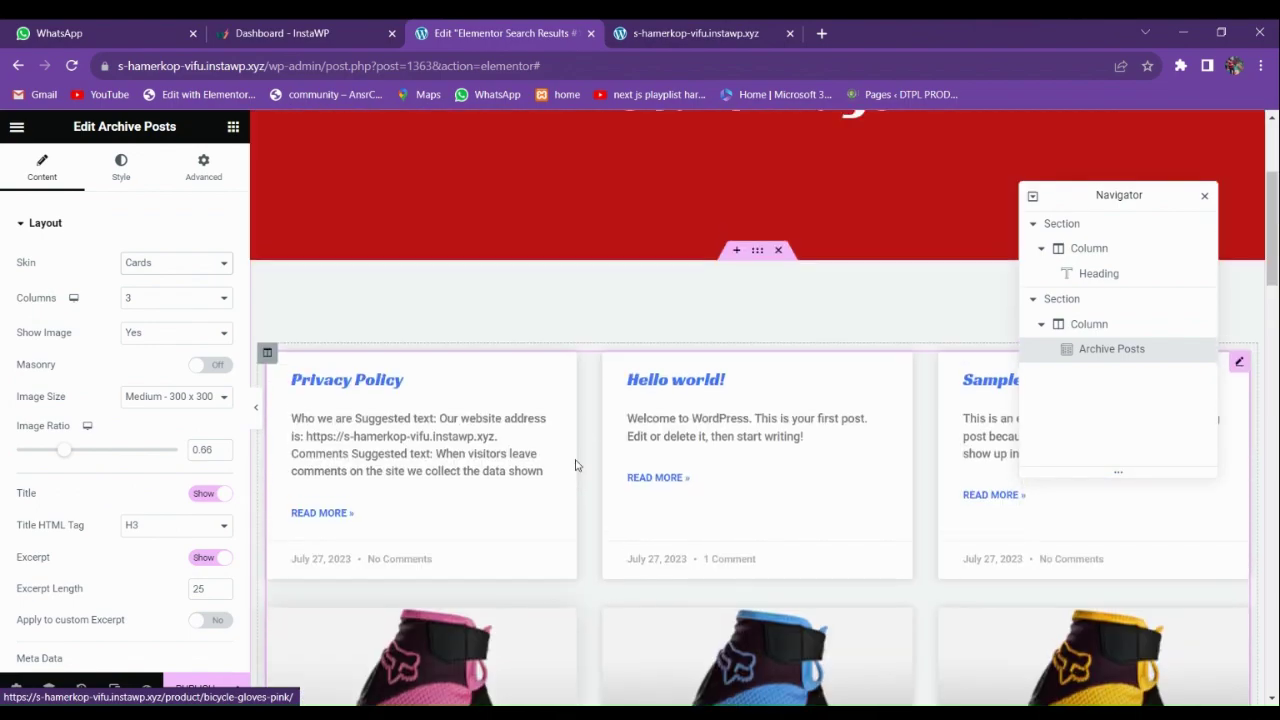
scroll(851, 500, "down", 8)
scroll(613, 464, "up", 3)
scroll(613, 464, "up", 1)
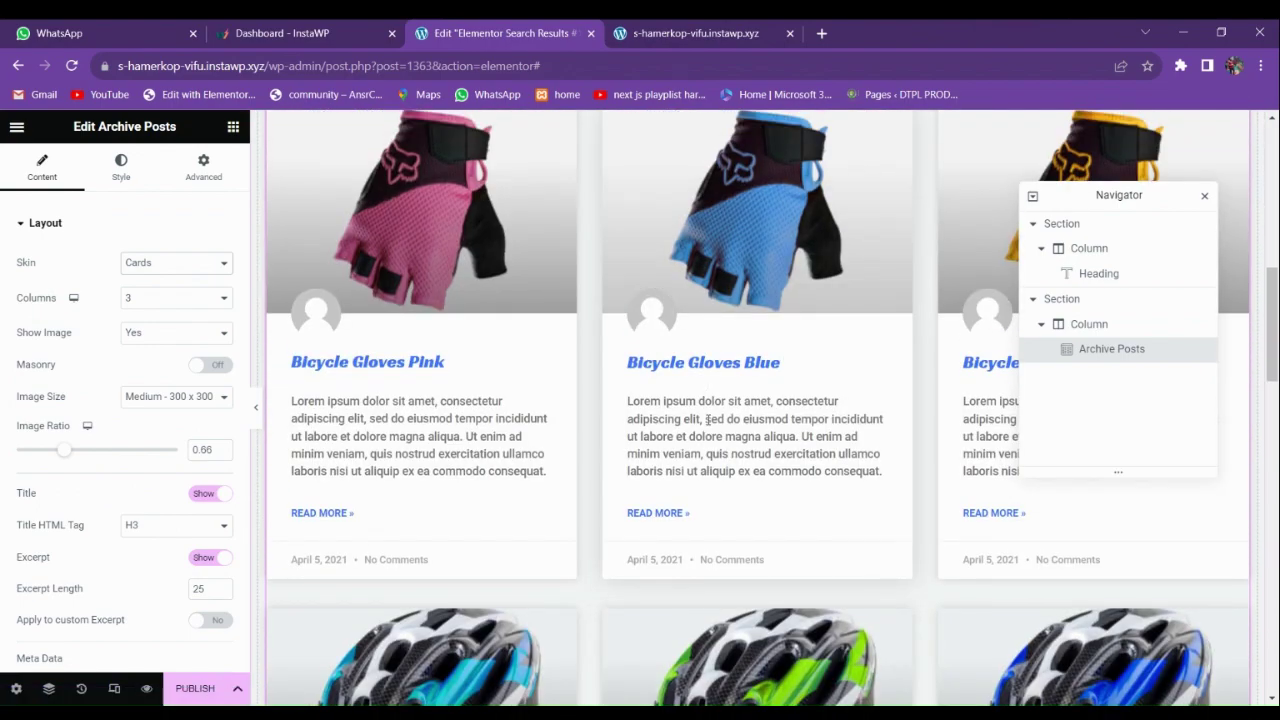
scroll(714, 575, "down", 3)
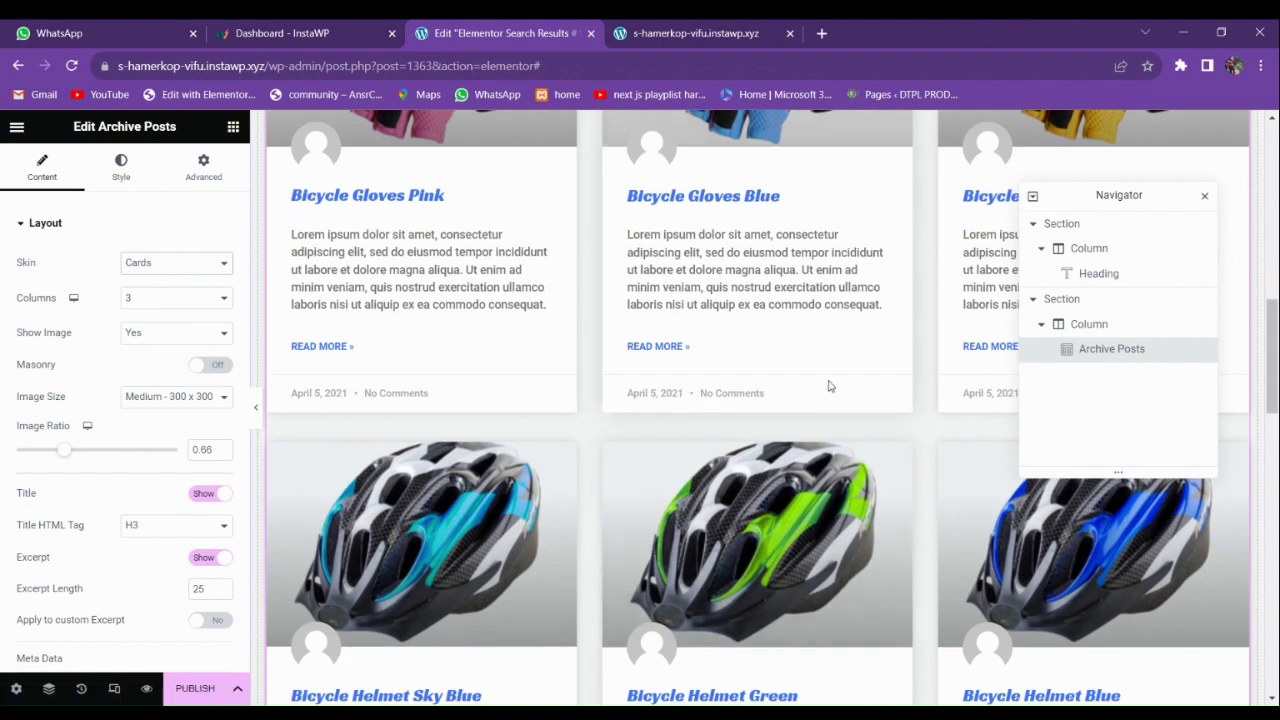
scroll(623, 394, "up", 4)
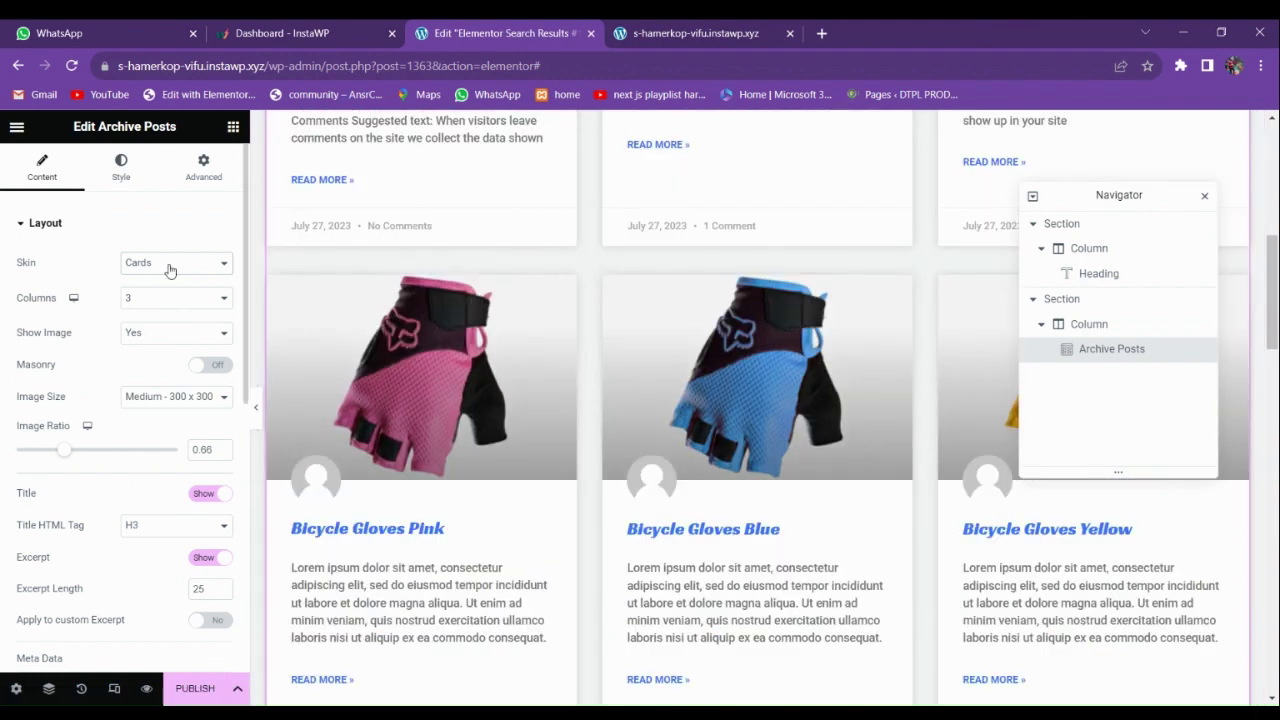
Try the Full Content skin on the Archive Posts widget and look over the resulting post layout.
left_click(171, 307)
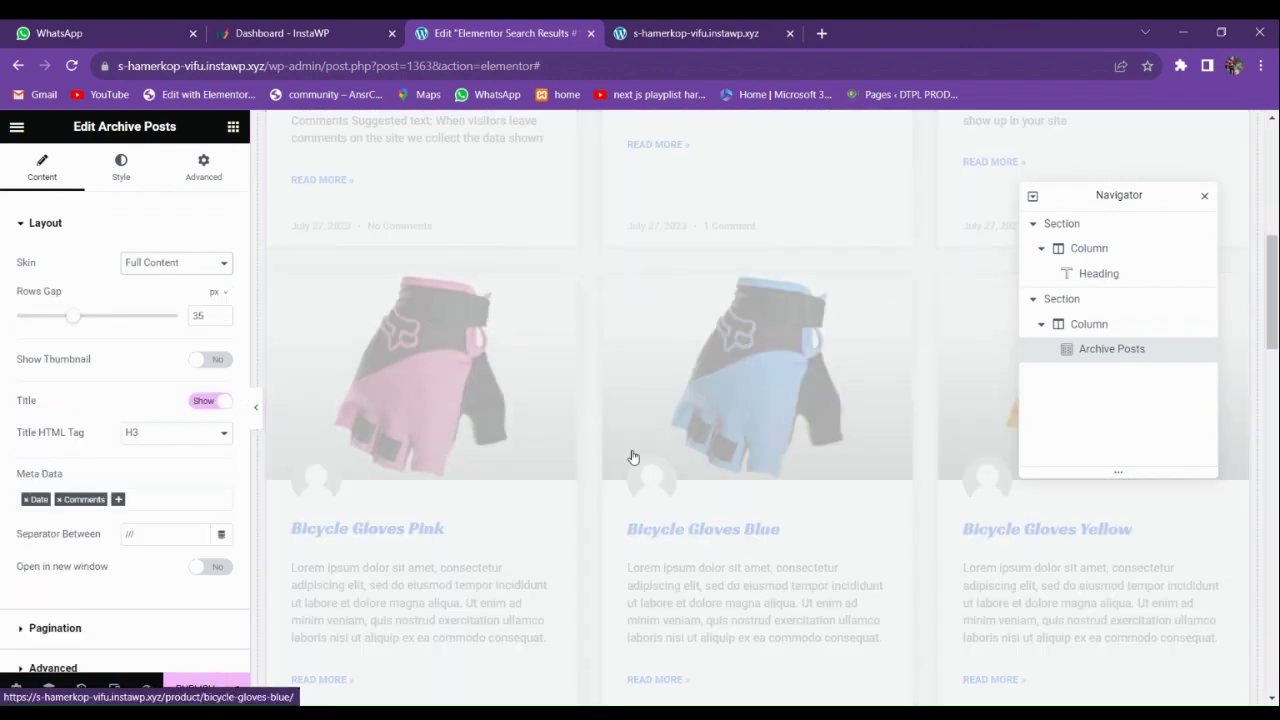
scroll(629, 524, "down", 3)
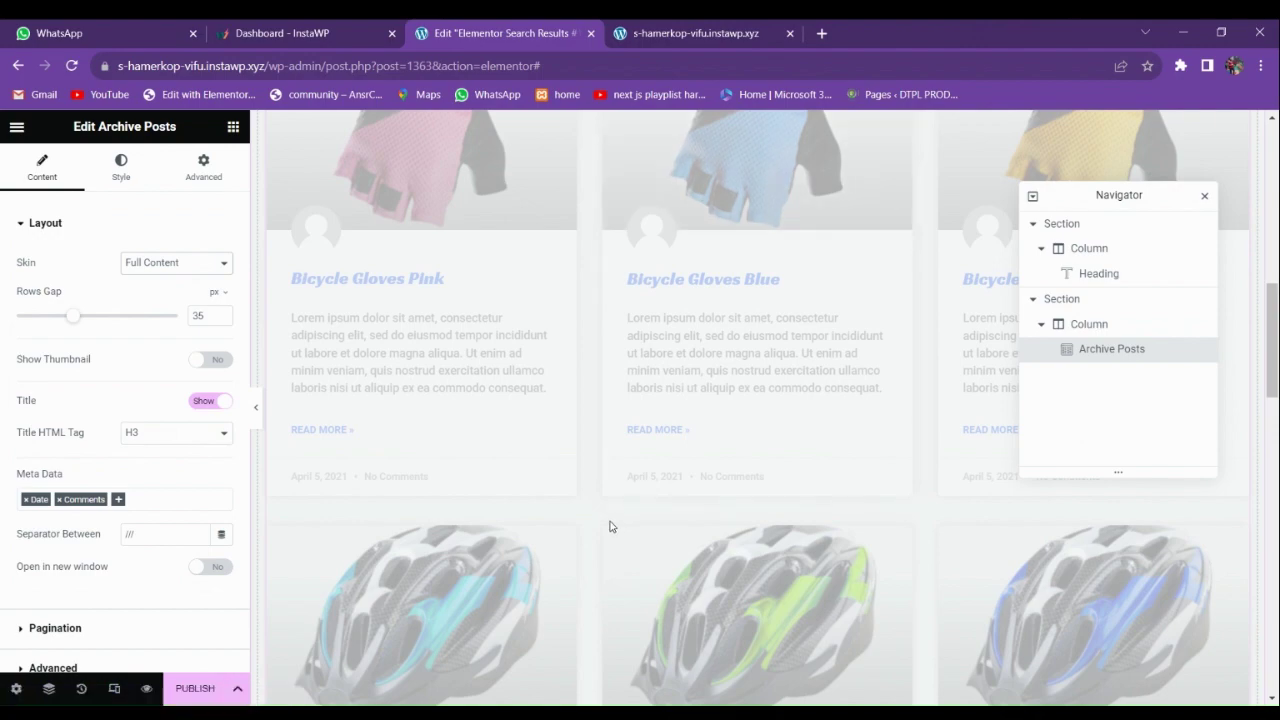
scroll(519, 434, "down", 5)
scroll(517, 446, "up", 15)
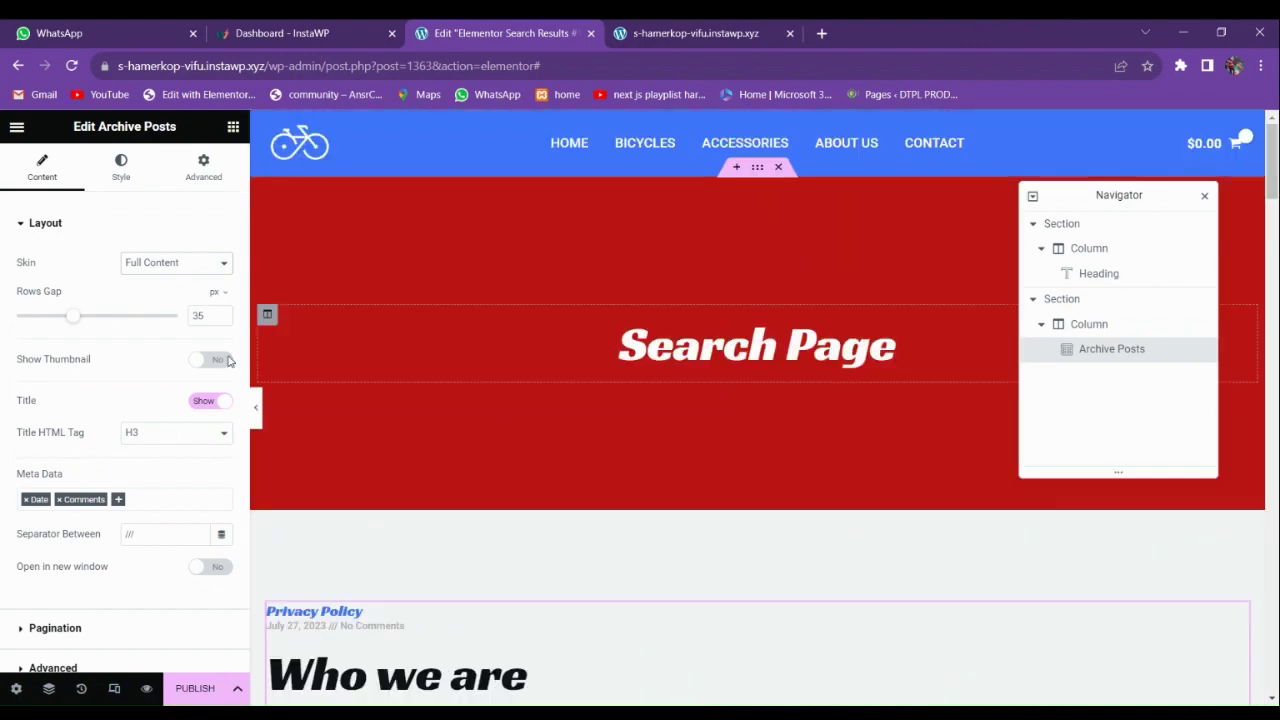
Switch the Archive Posts skin to Classic and back to Cards, and review the product cards.
left_click(160, 262)
left_click(160, 290)
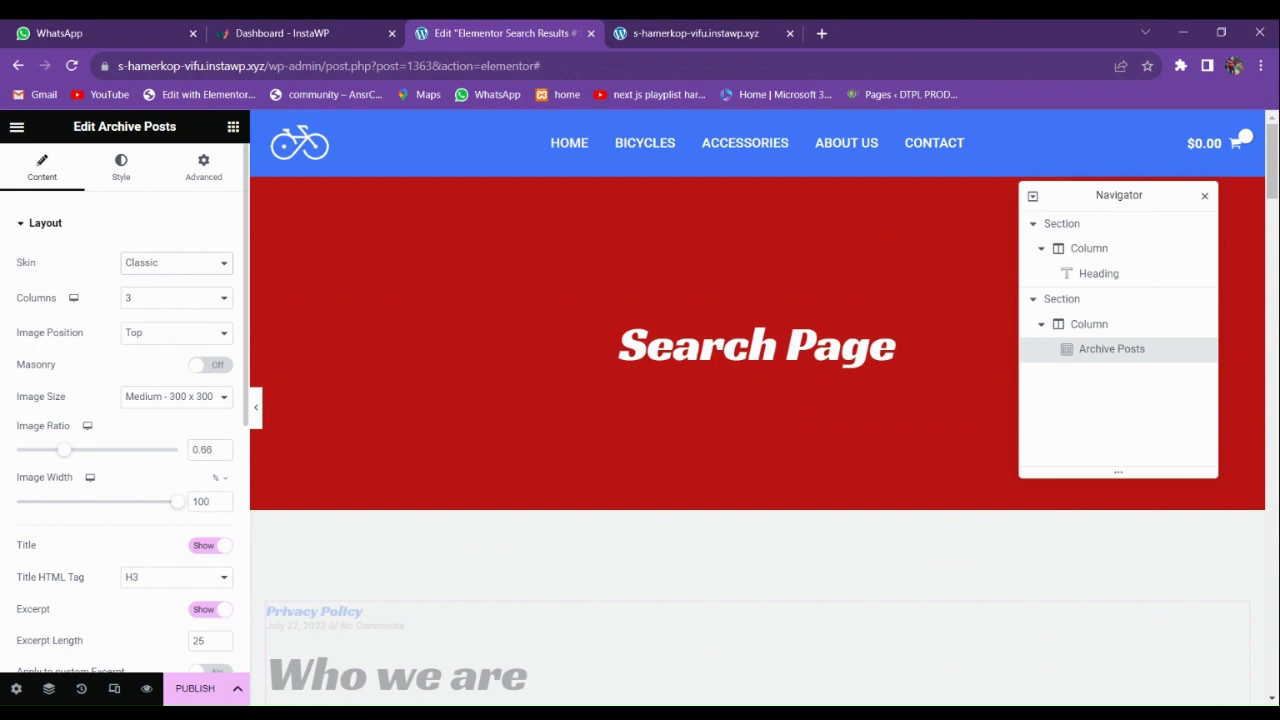
left_click(200, 305)
scroll(545, 420, "down", 3)
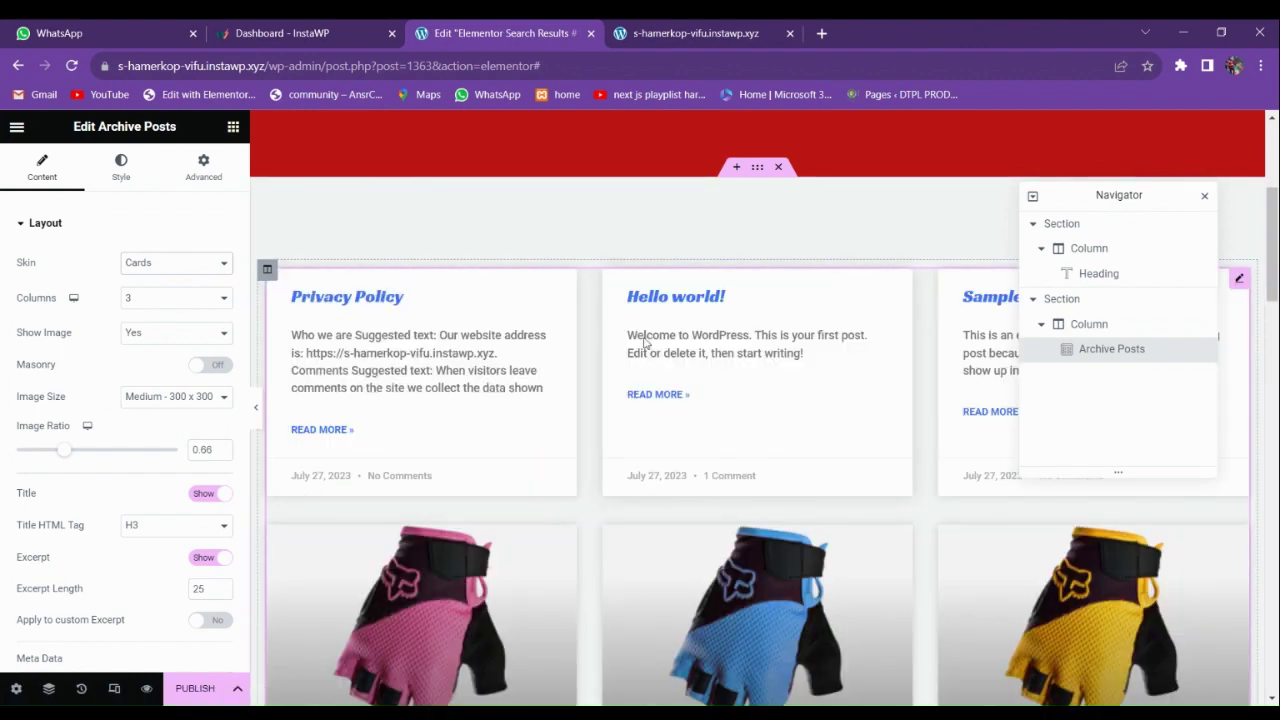
scroll(645, 342, "down", 2)
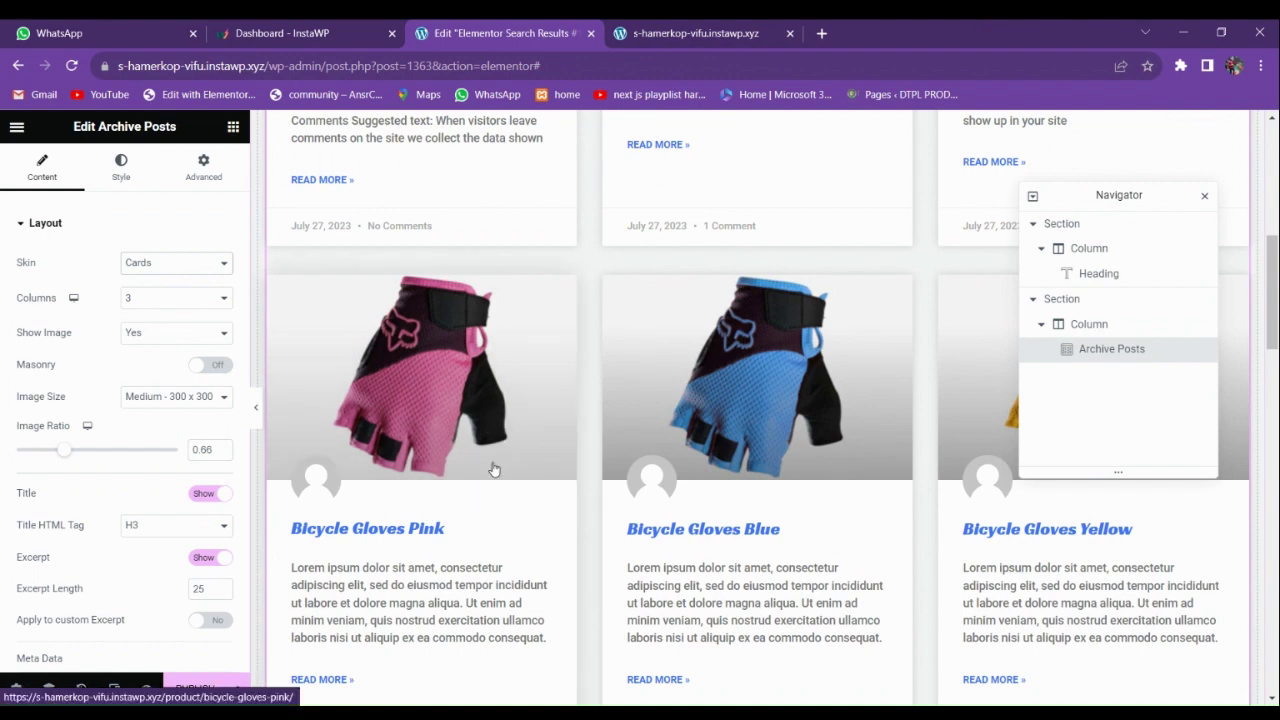
scroll(487, 463, "up", 1)
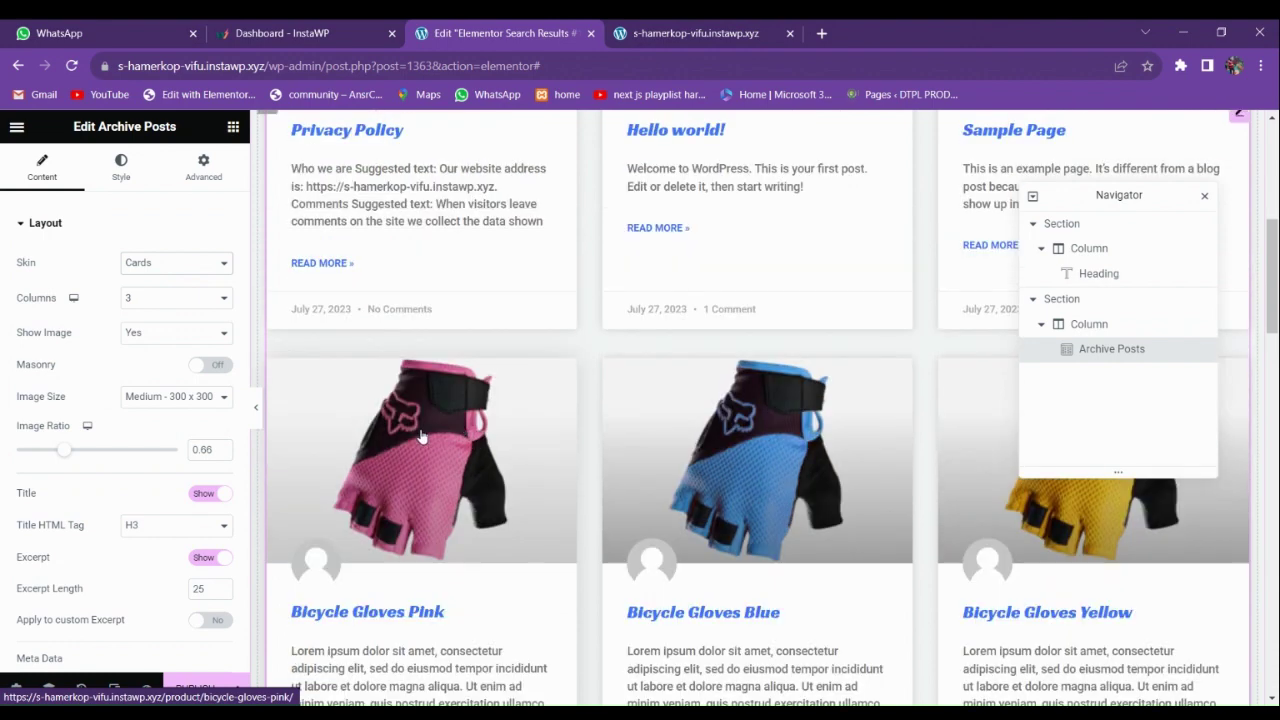
scroll(600, 490, "up", 6)
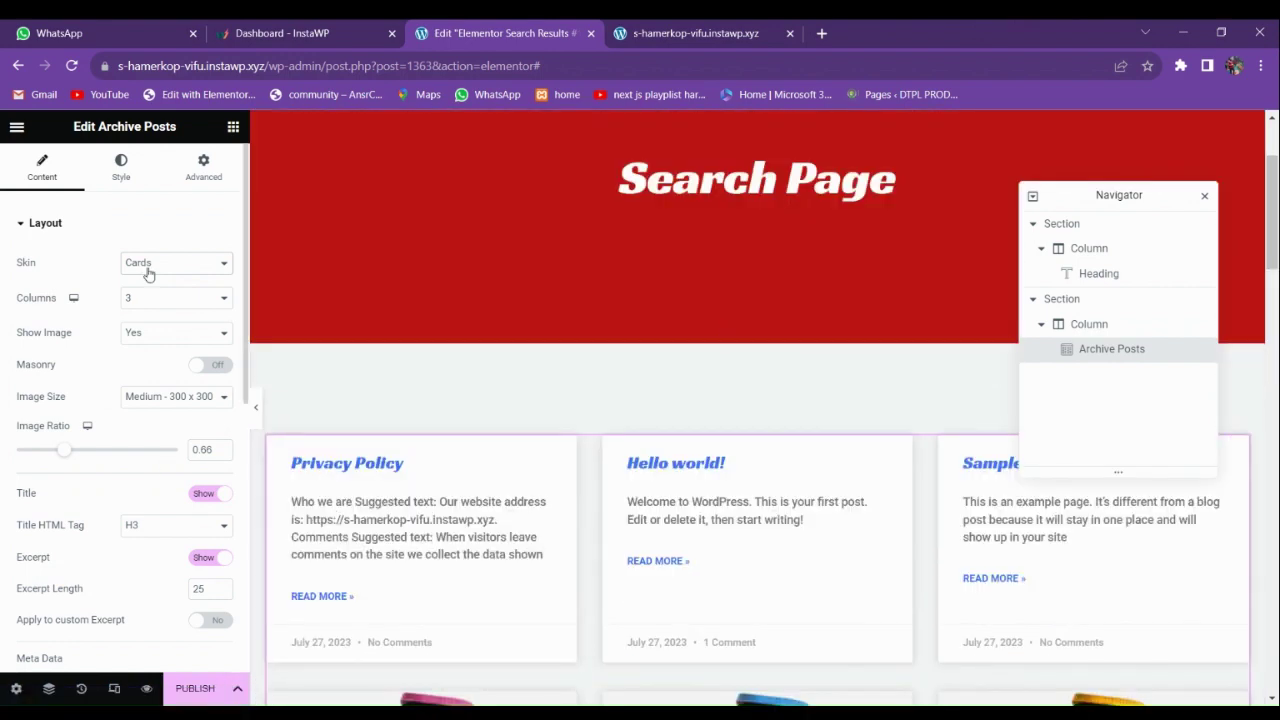
Set the Archive Posts skin to Classic and check the post grid below the red header.
left_click(151, 283)
scroll(583, 478, "down", 3)
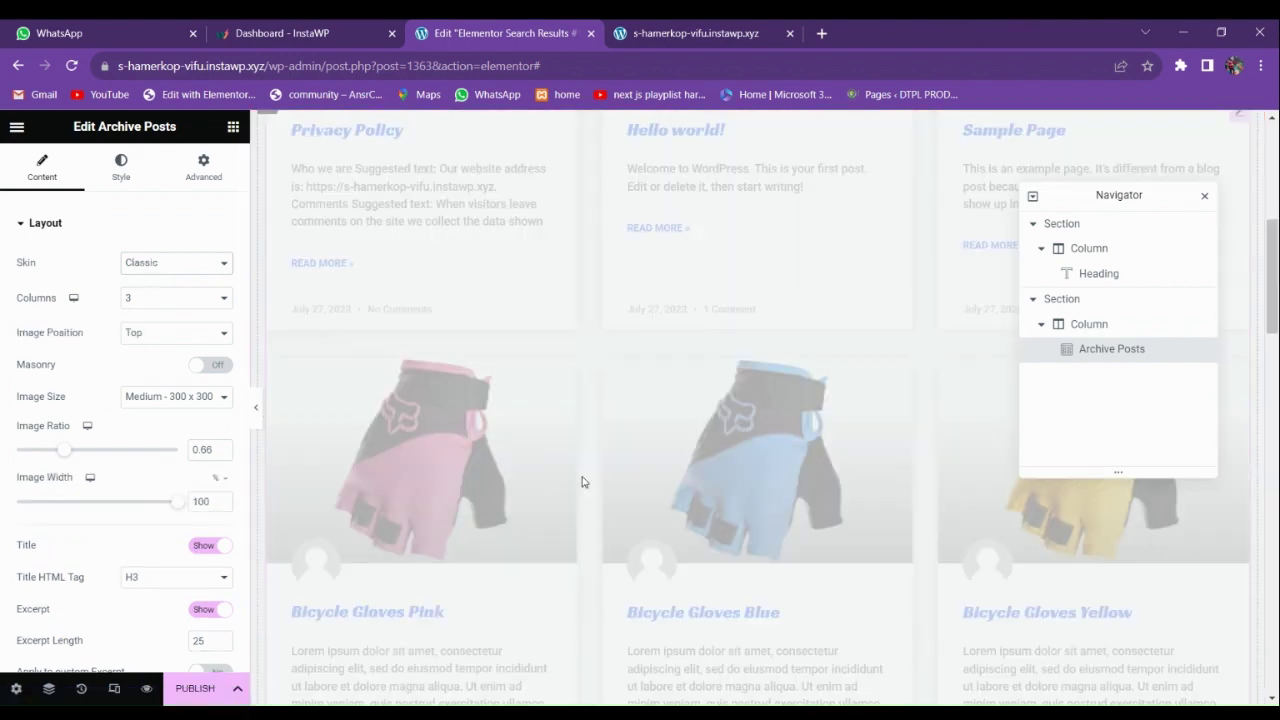
scroll(566, 477, "up", 3)
scroll(560, 477, "down", 3)
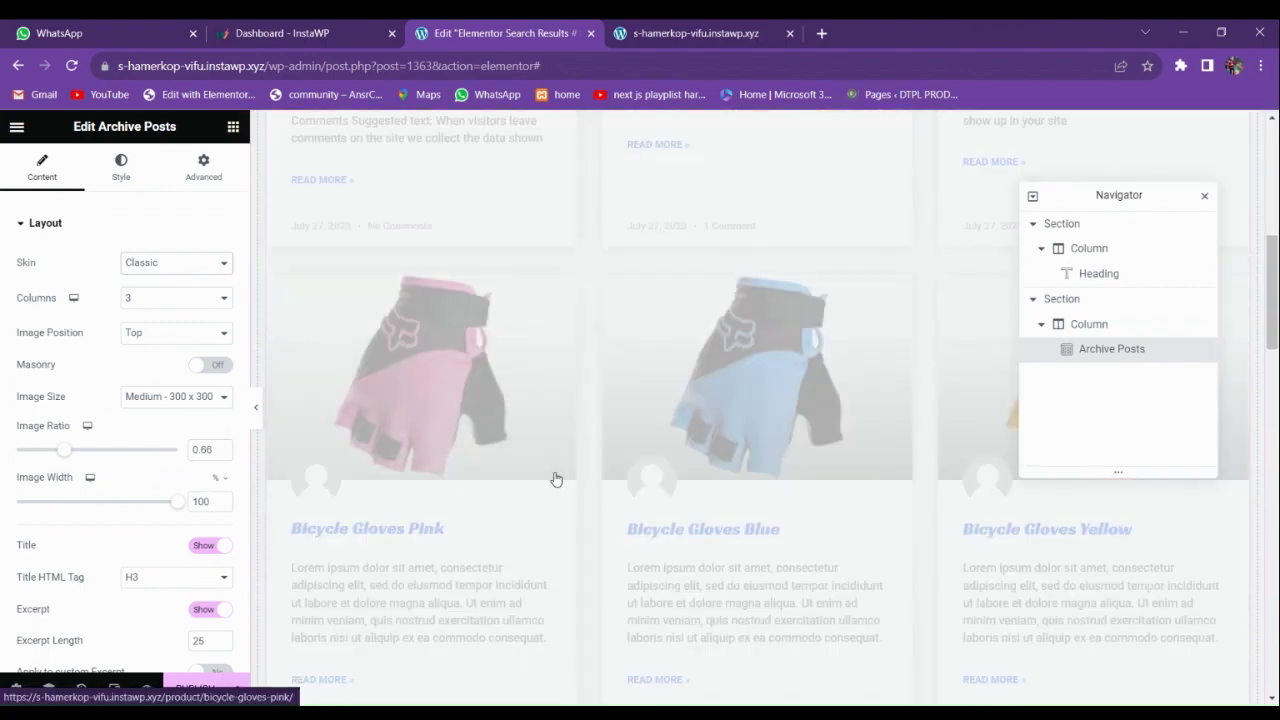
scroll(426, 467, "up", 2)
scroll(90, 430, "down", 2)
scroll(93, 440, "up", 1)
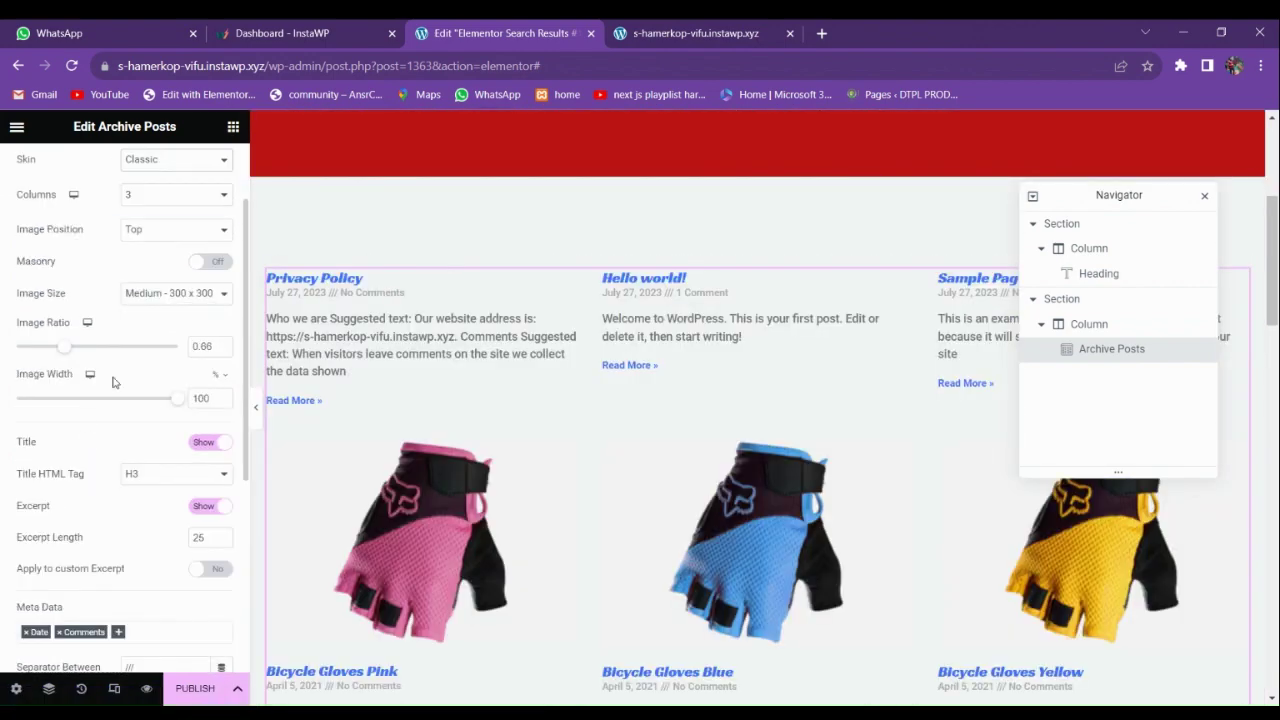
Hide the post titles in the Archive Posts widget and show them again.
scroll(62, 466, "down", 2)
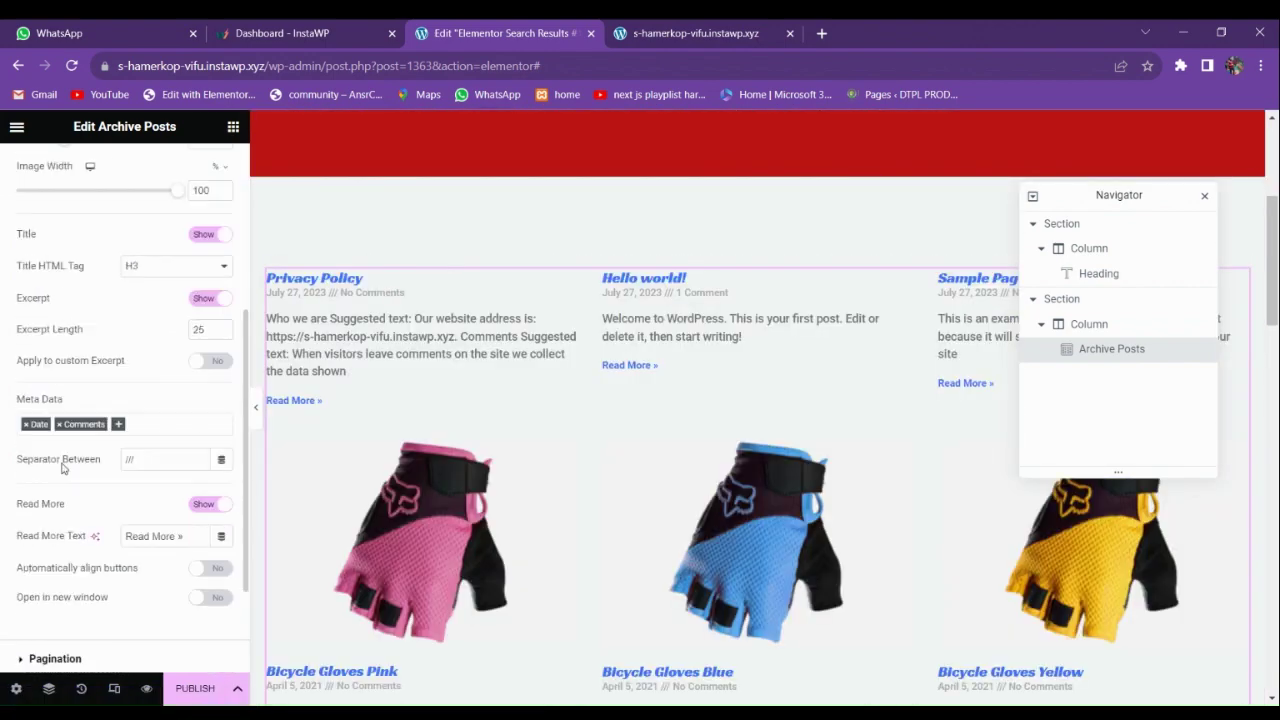
left_click(205, 235)
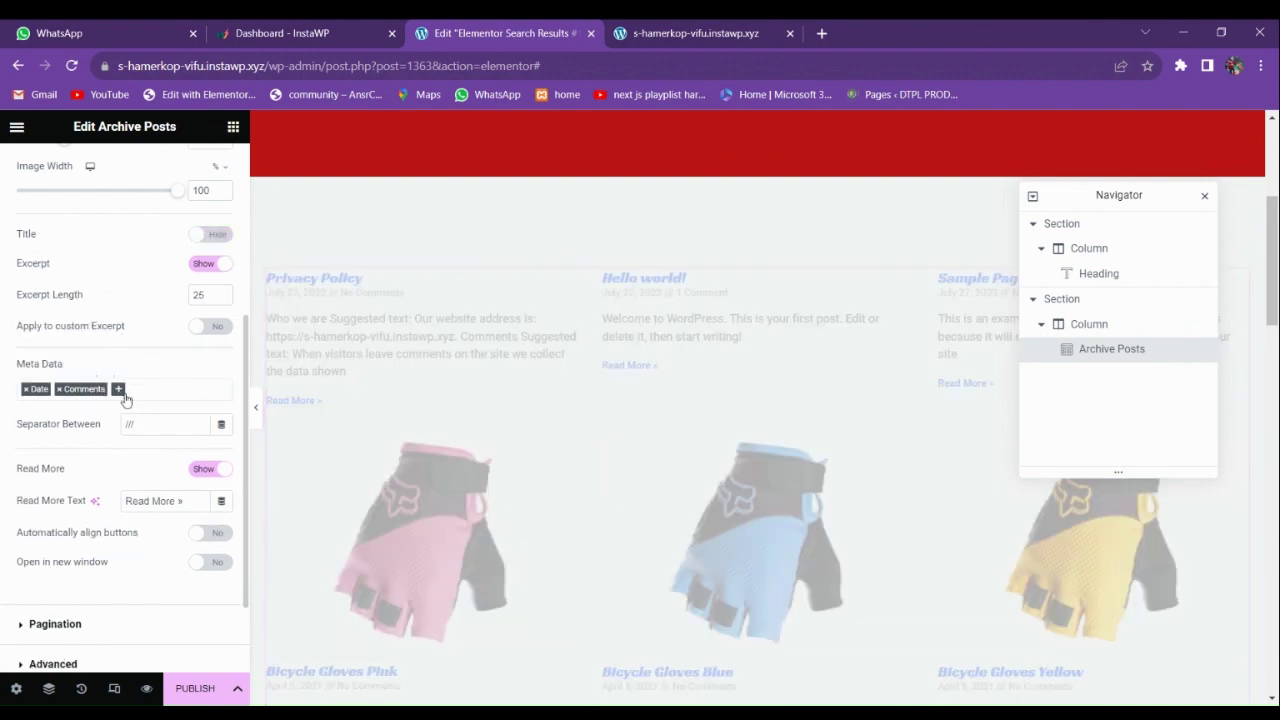
left_click(208, 236)
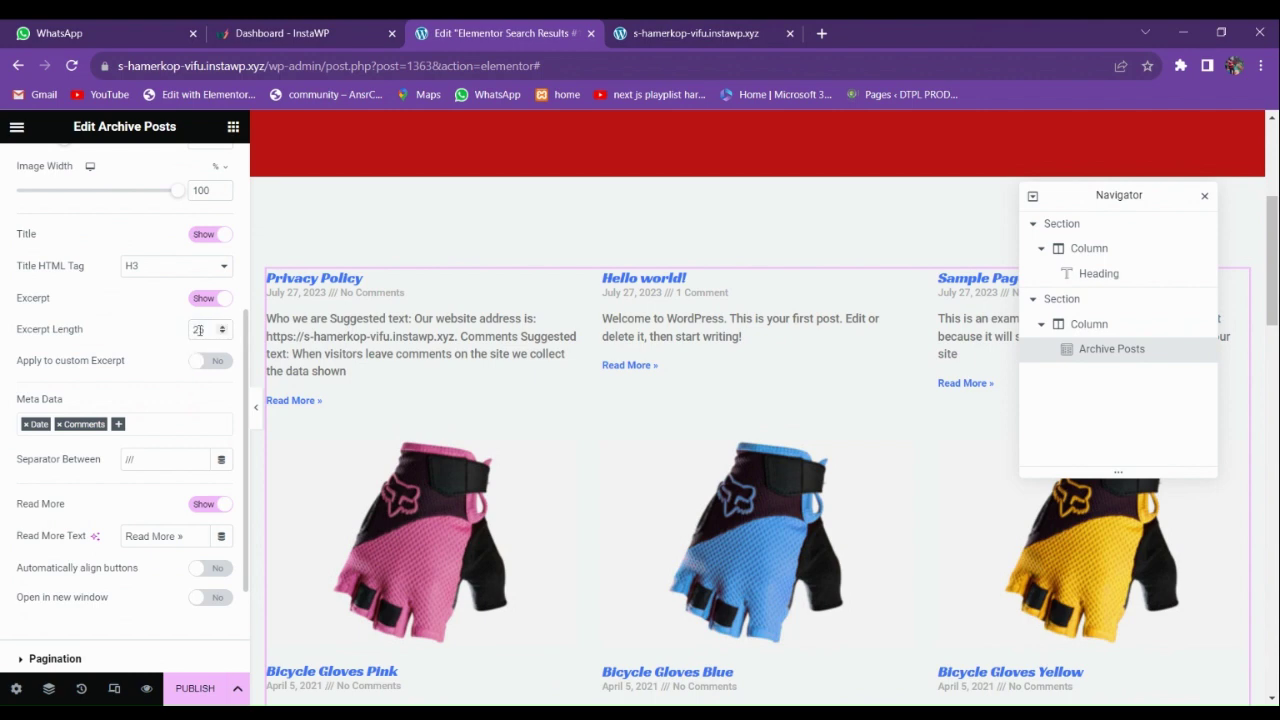
Remove the Date and Comments meta data from the posts in the Archive Posts widget.
scroll(70, 421, "down", 2)
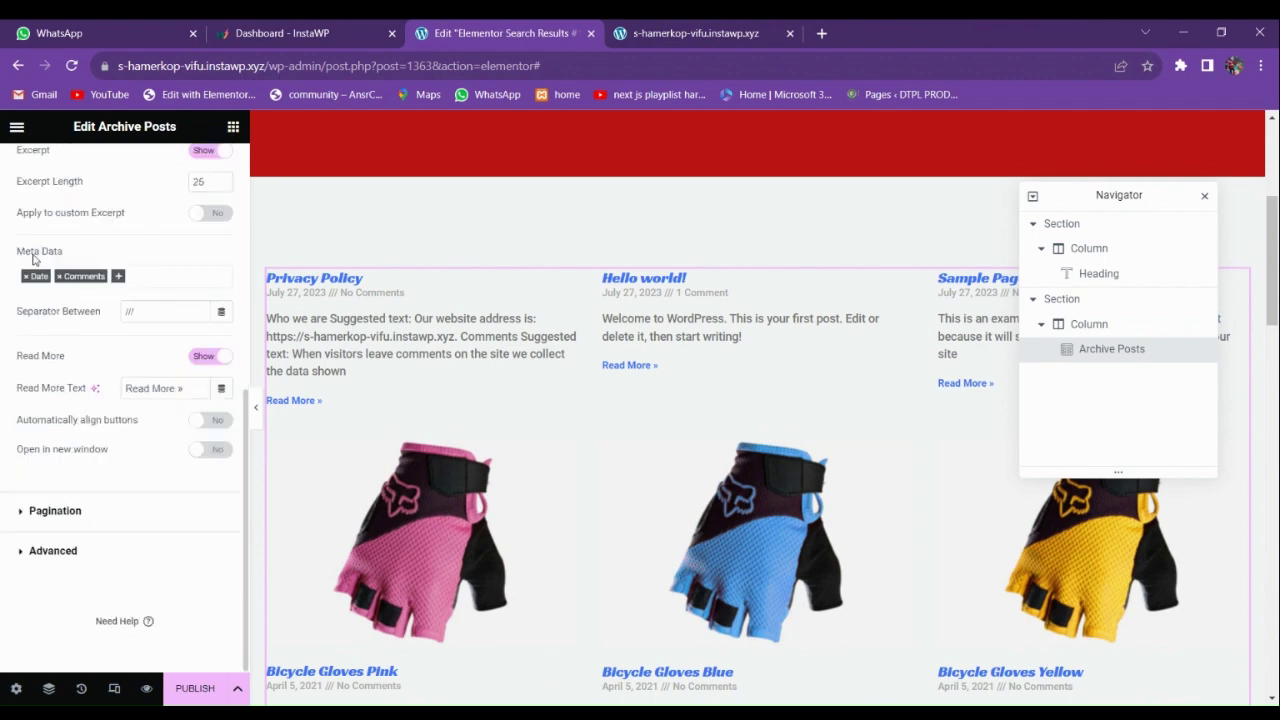
scroll(283, 459, "down", 3)
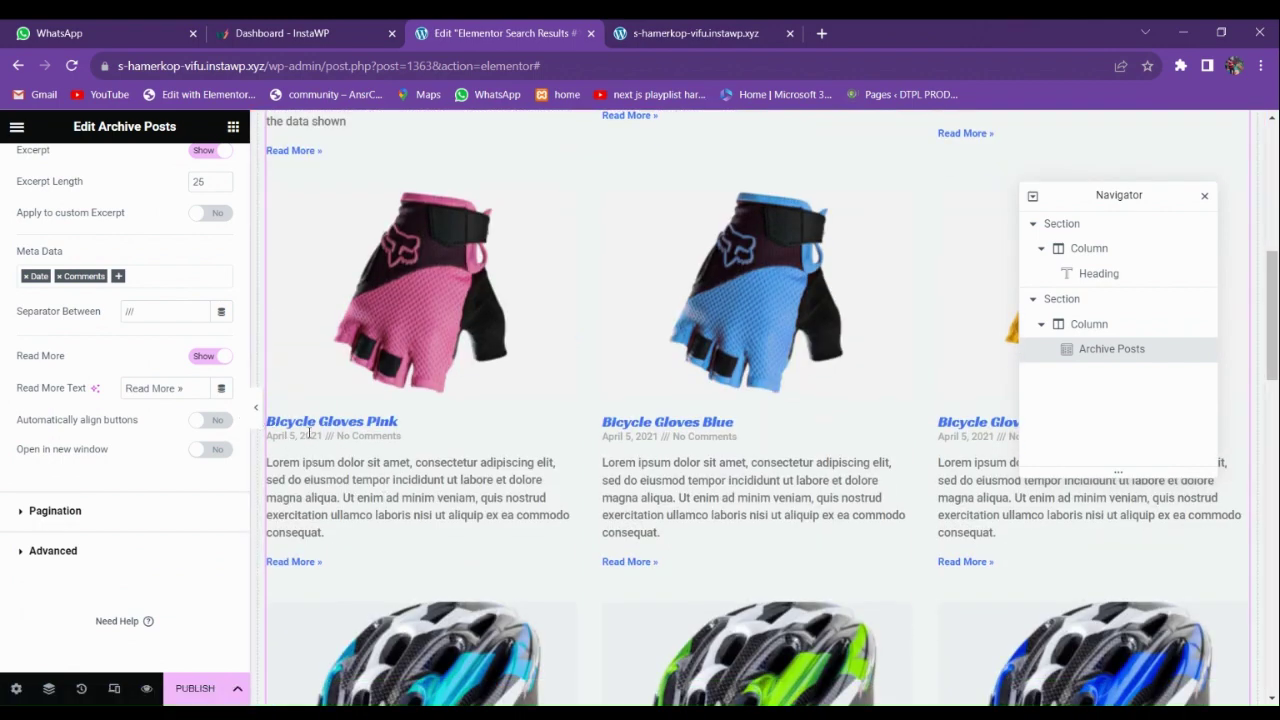
left_click(26, 277)
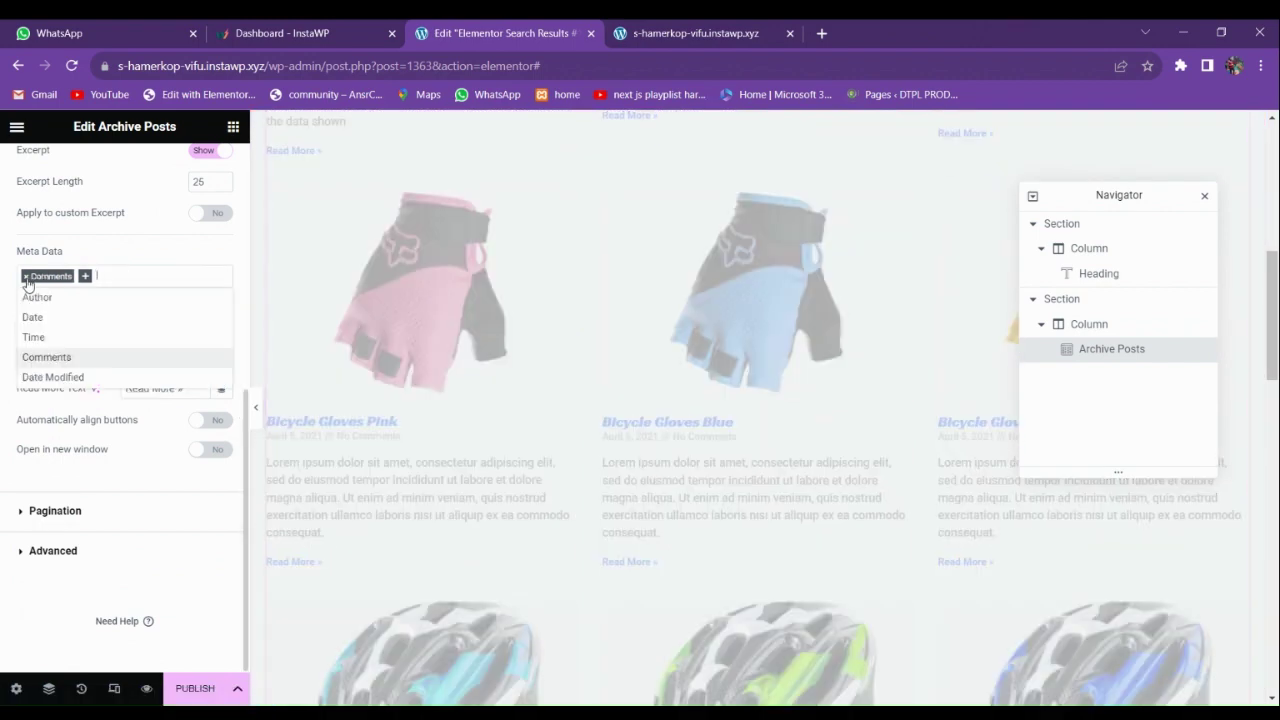
left_click(26, 277)
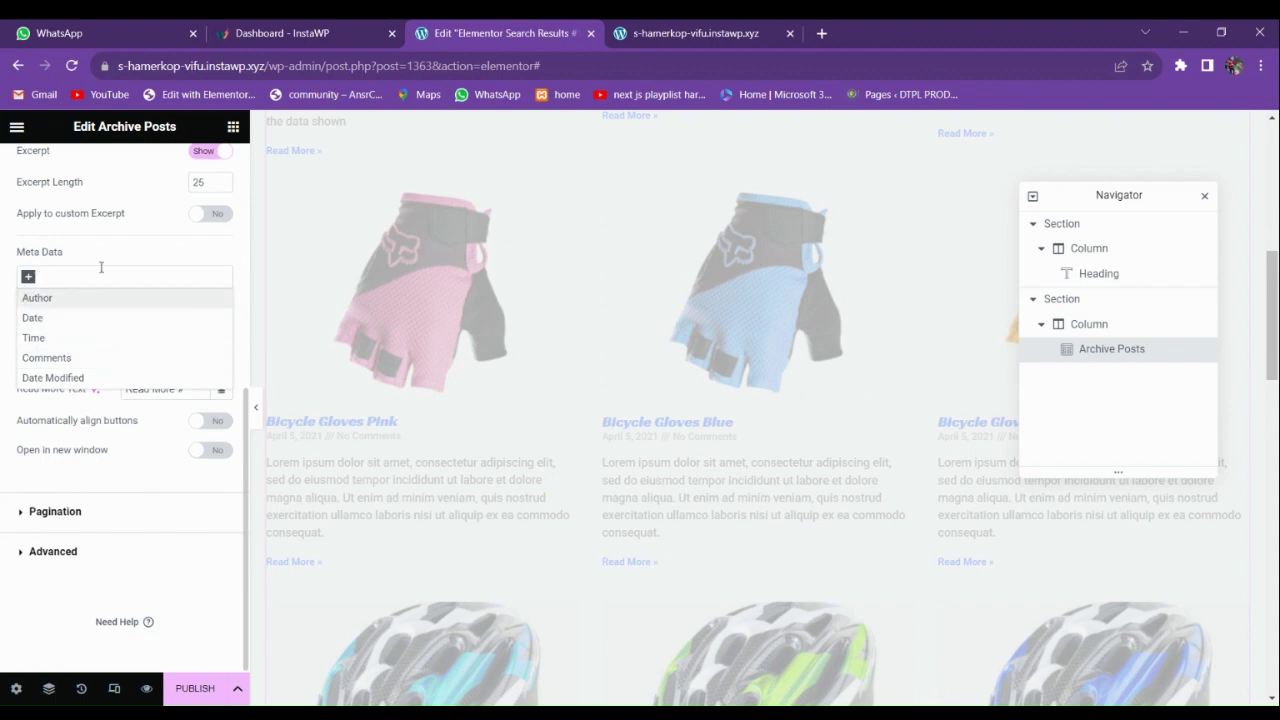
left_click(122, 318)
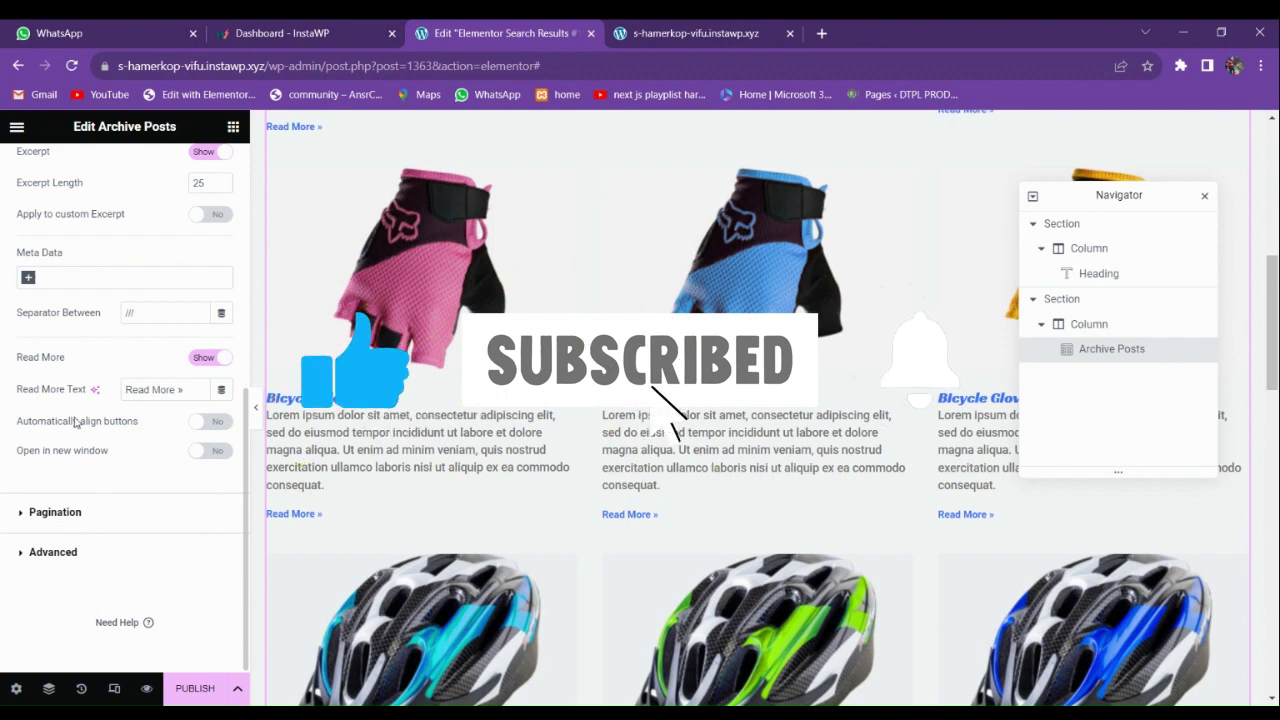
Try automatic alignment of the posts' Read More buttons and turn the option off again.
left_click(205, 421)
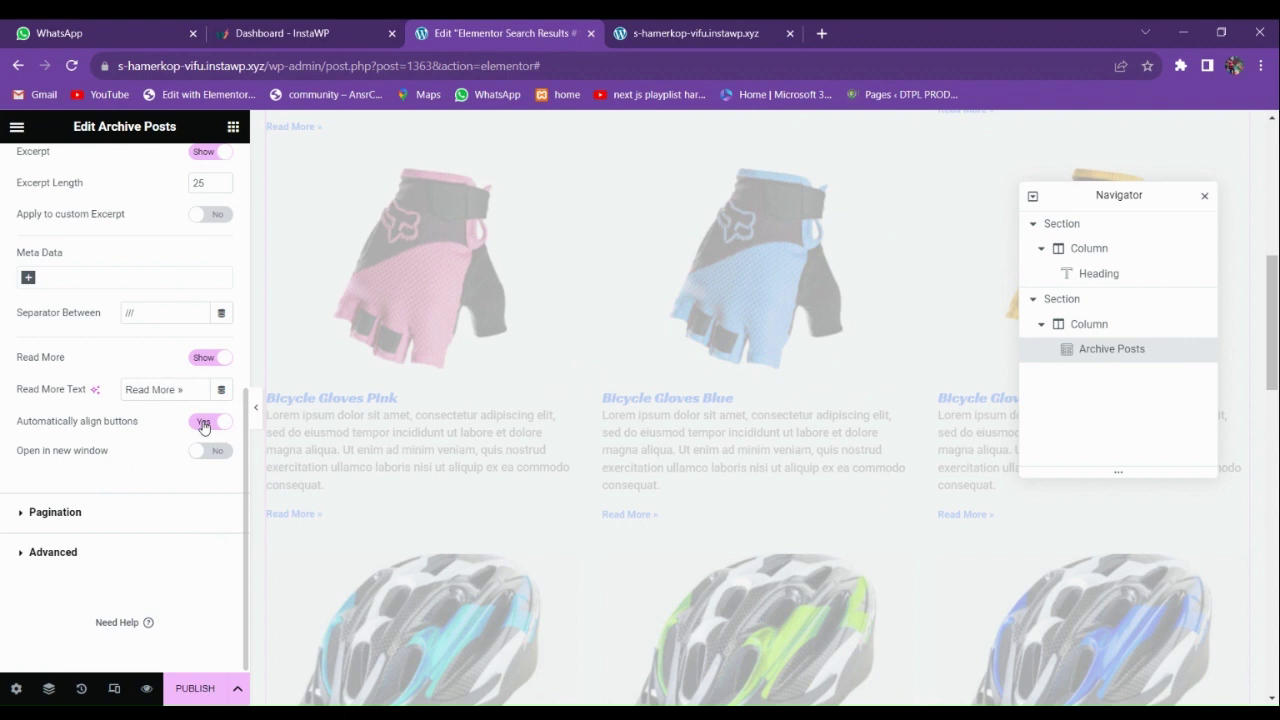
left_click(205, 421)
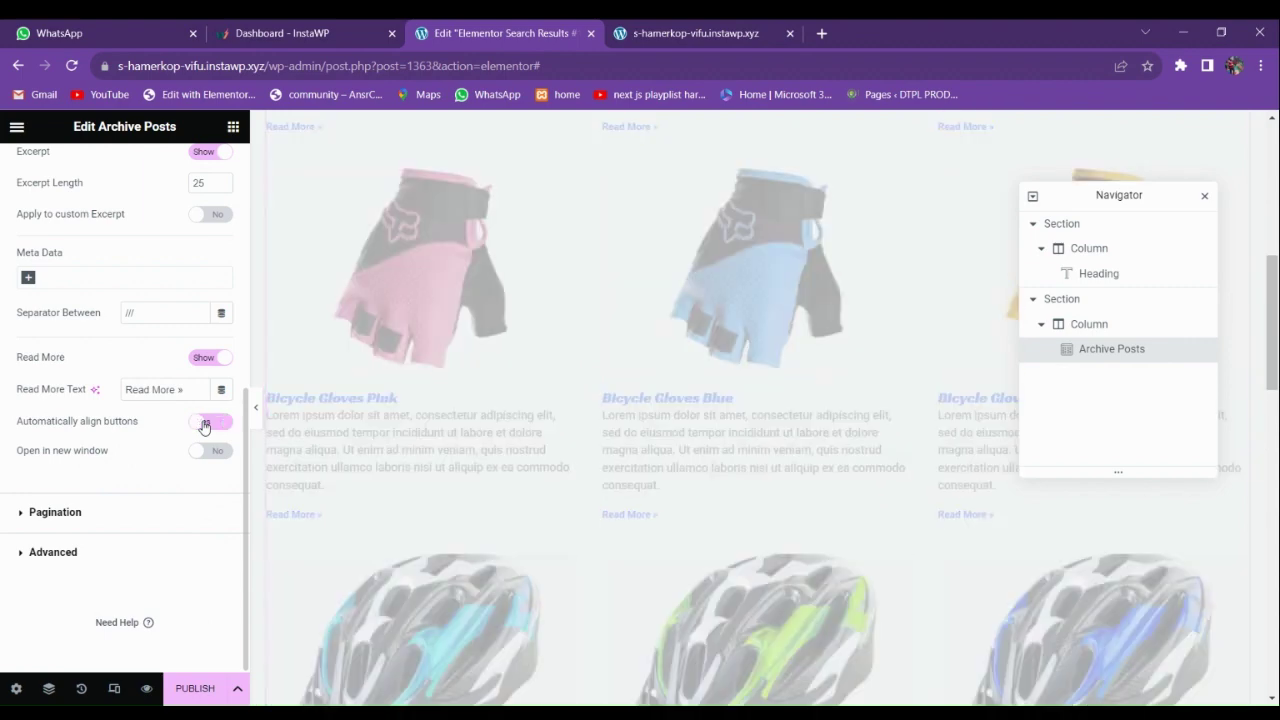
scroll(131, 444, "up", 2)
scroll(131, 444, "down", 2)
Inspect the Archive Posts pagination settings, the Nothing Found Message and the layout style options.
left_click(66, 512)
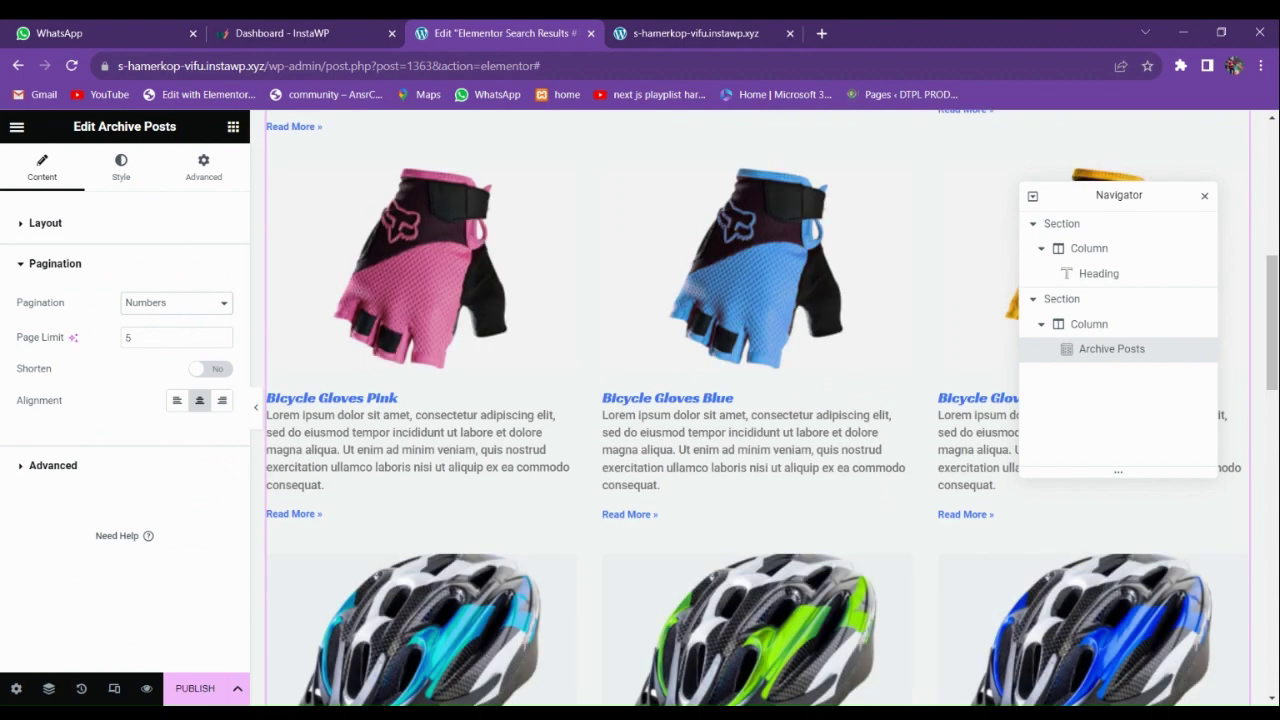
left_click(45, 464)
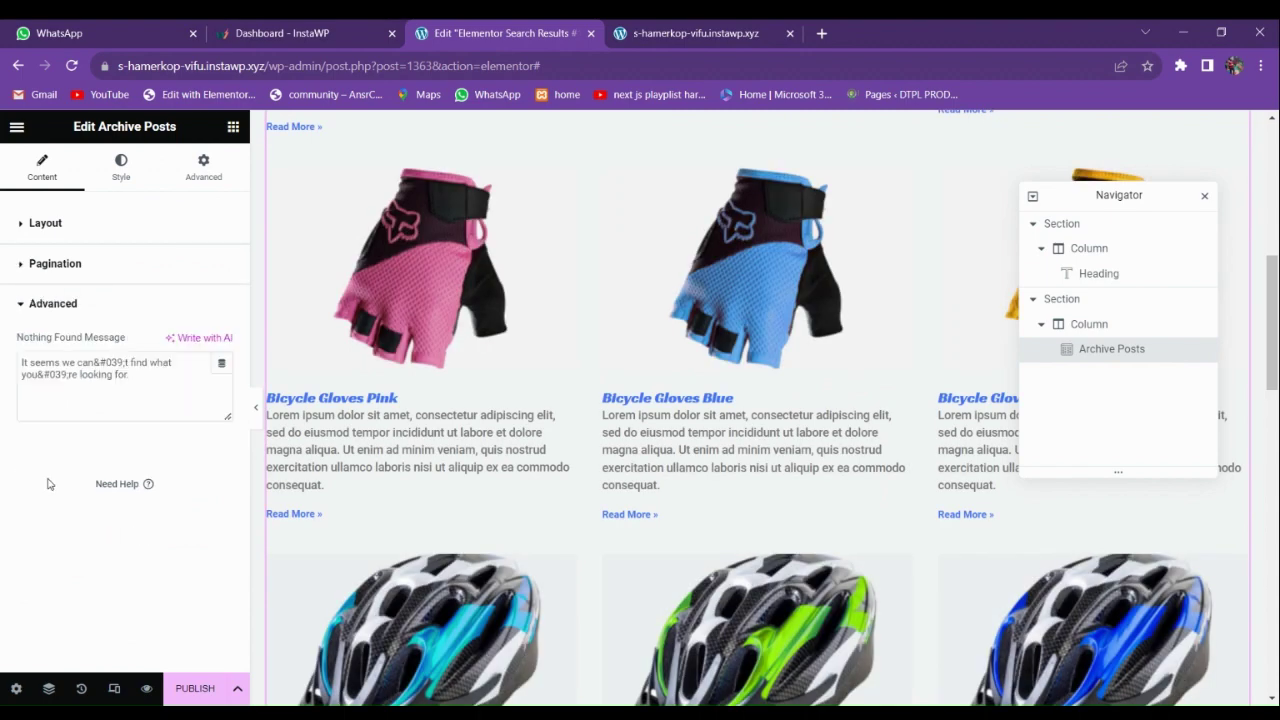
left_click(121, 168)
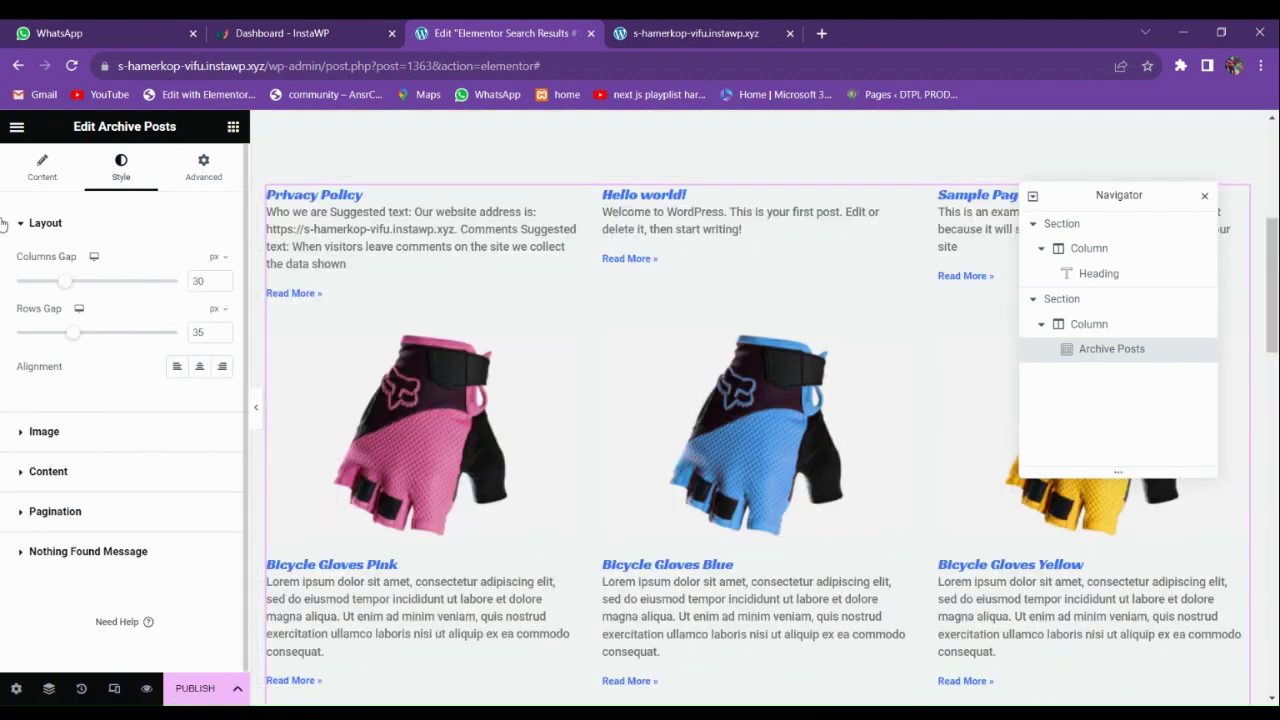
Apply the Cards skin to the Archive Posts widget and set its columns gap to 41 px and rows gap to 37 px.
left_click(42, 168)
left_click(160, 297)
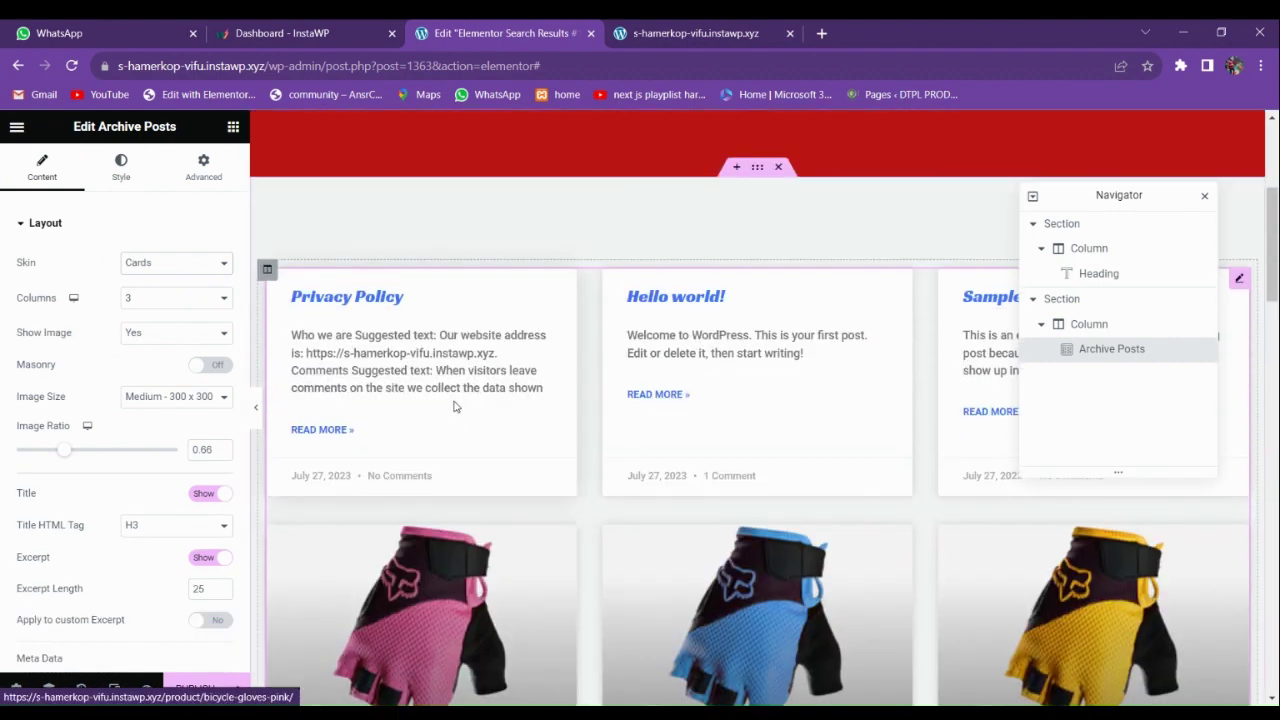
left_click(138, 177)
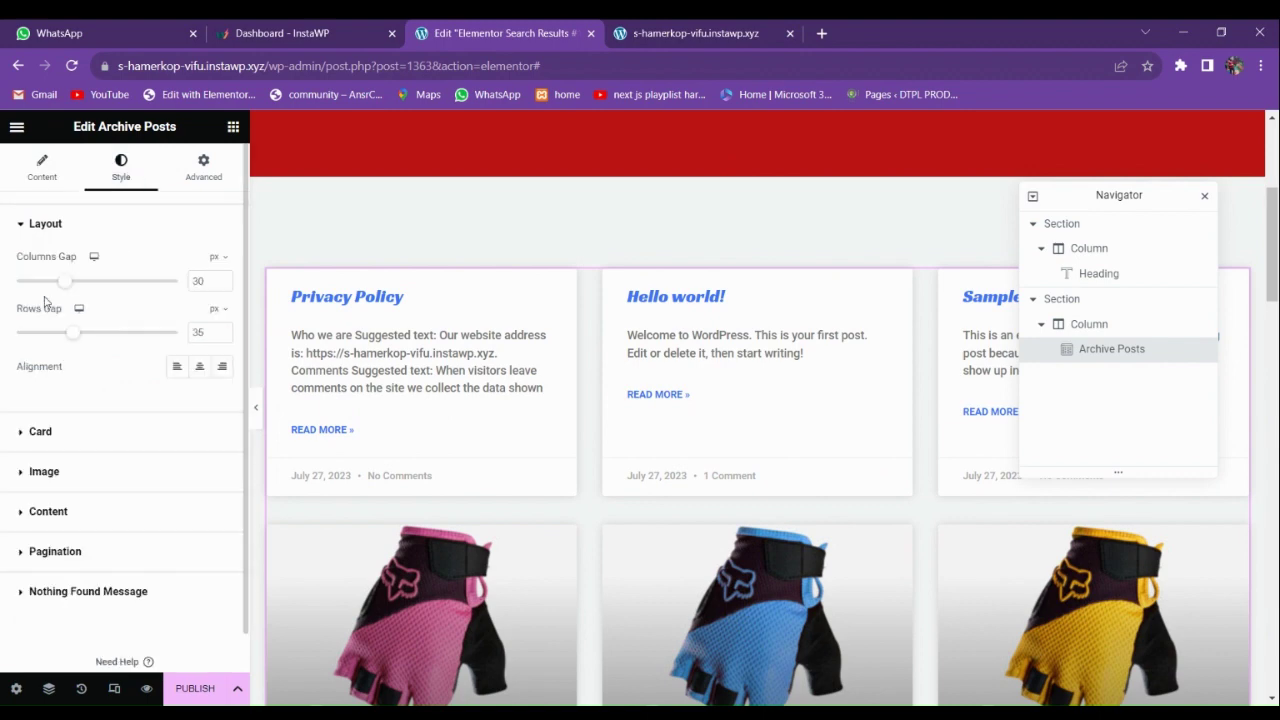
mouse_move(75, 336)
left_mouse_down()
mouse_move(113, 338)
mouse_move(78, 333)
left_mouse_up()
mouse_move(66, 281)
left_mouse_down()
mouse_move(118, 281)
mouse_move(84, 281)
left_mouse_up()
scroll(580, 491, "down", 7)
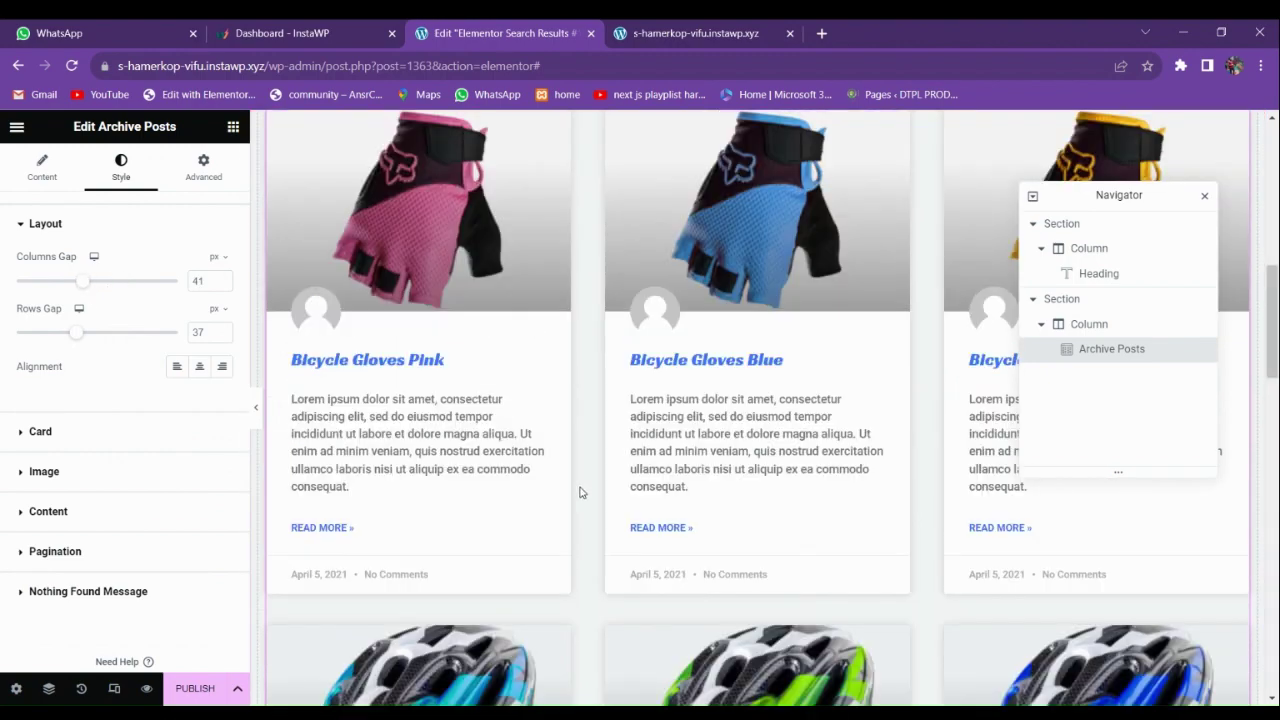
scroll(580, 491, "up", 5)
Examine the Card, Image and Pagination style options of the Archive Posts widget and scan the product cards.
left_click(35, 435)
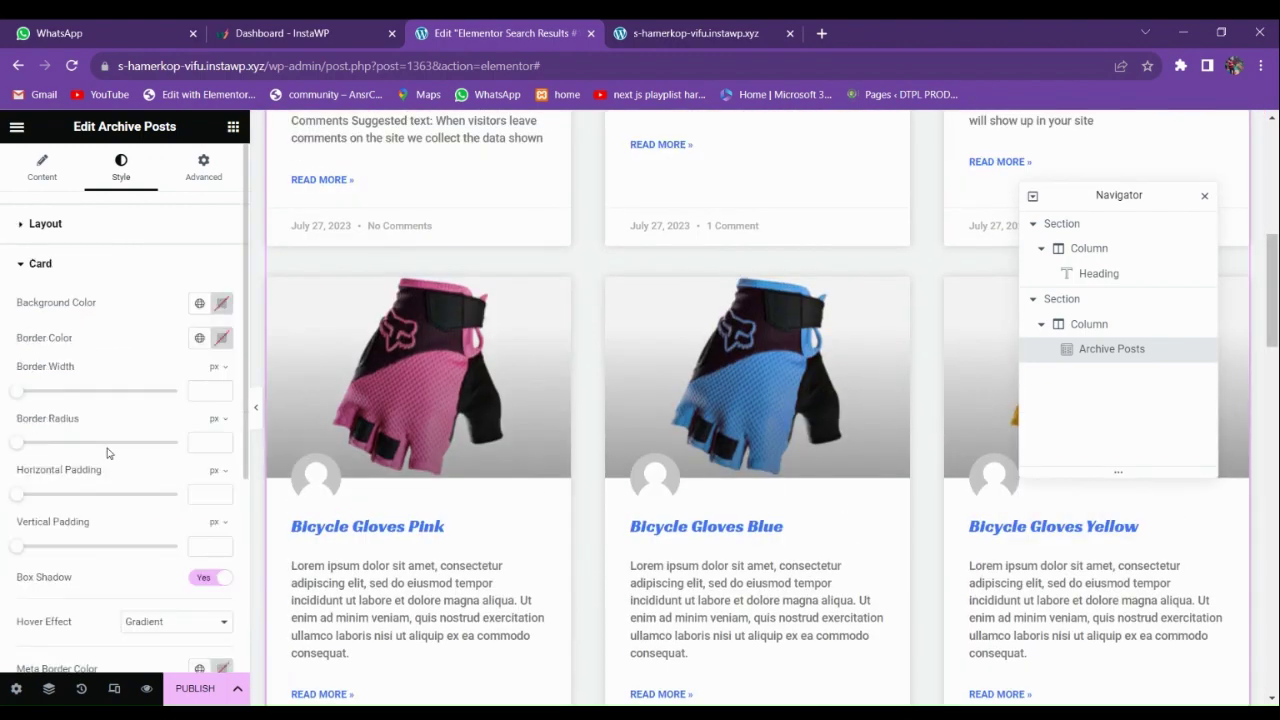
scroll(114, 440, "down", 3)
left_click(48, 444)
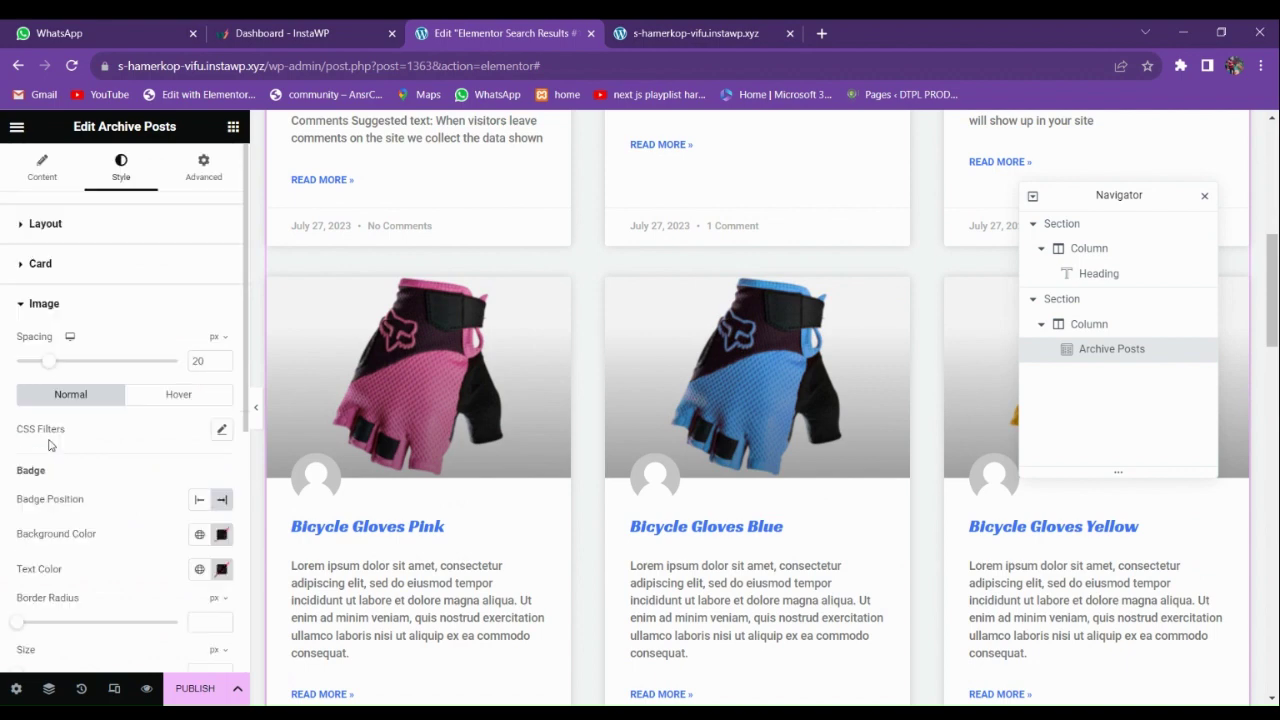
left_click(38, 264)
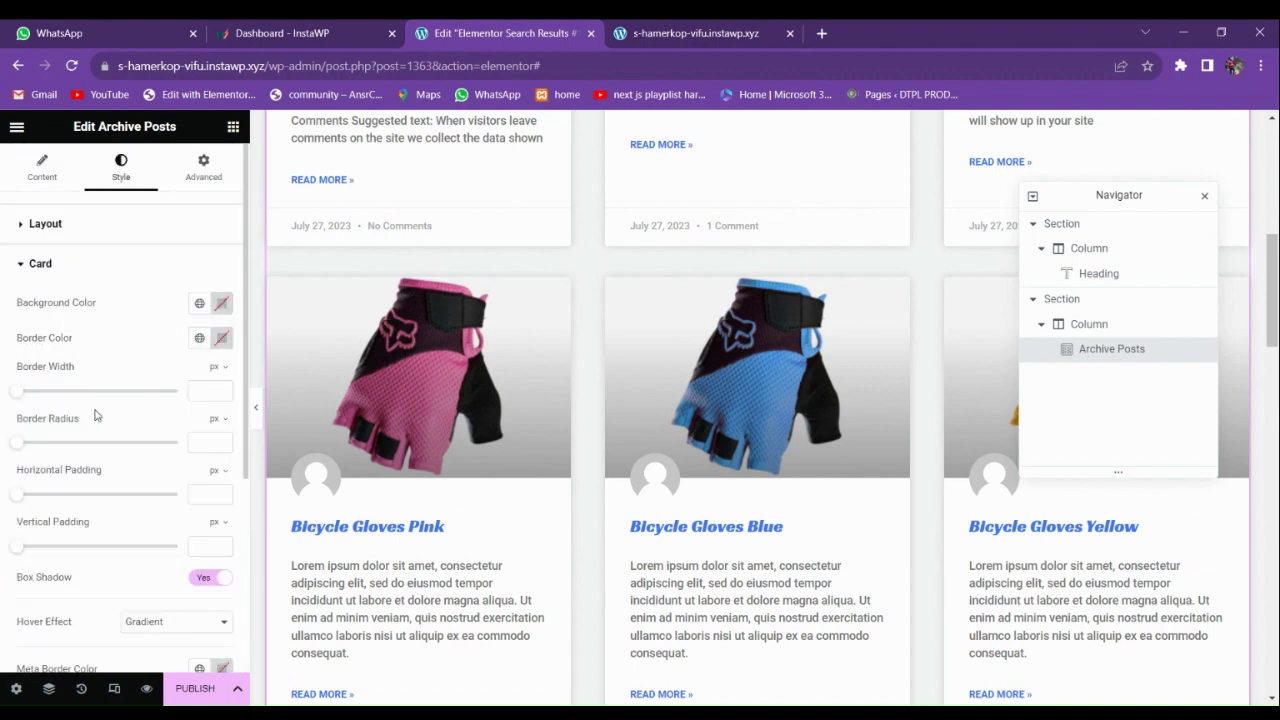
scroll(96, 457, "down", 3)
left_click(55, 510)
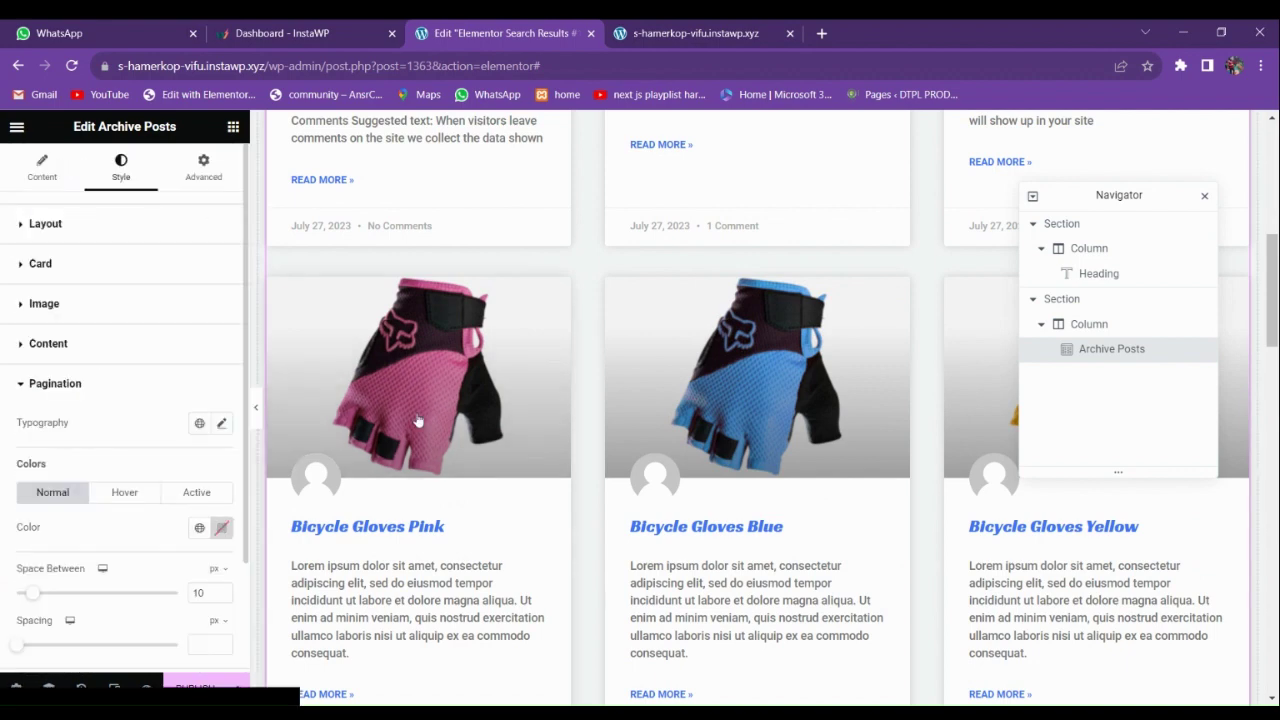
scroll(562, 473, "up", 5)
scroll(561, 473, "down", 6)
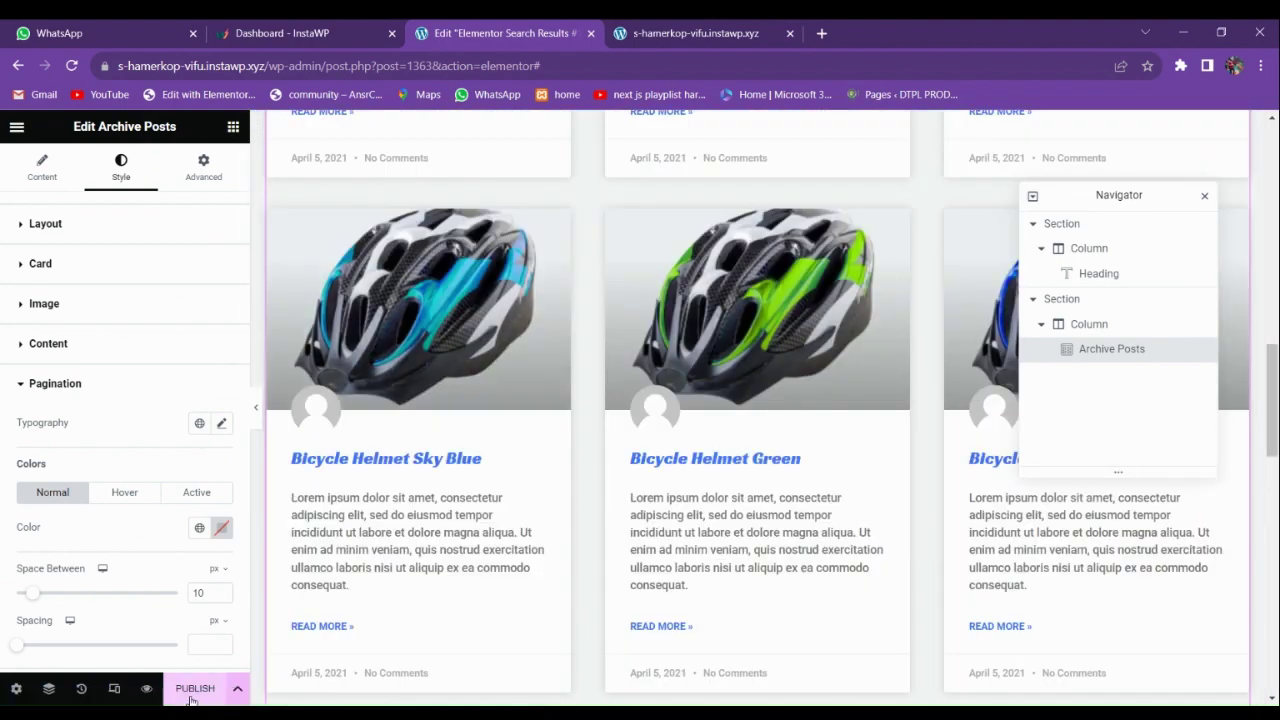
Publish the template with the condition Include Search Results, and reopen its display conditions.
left_click(192, 690)
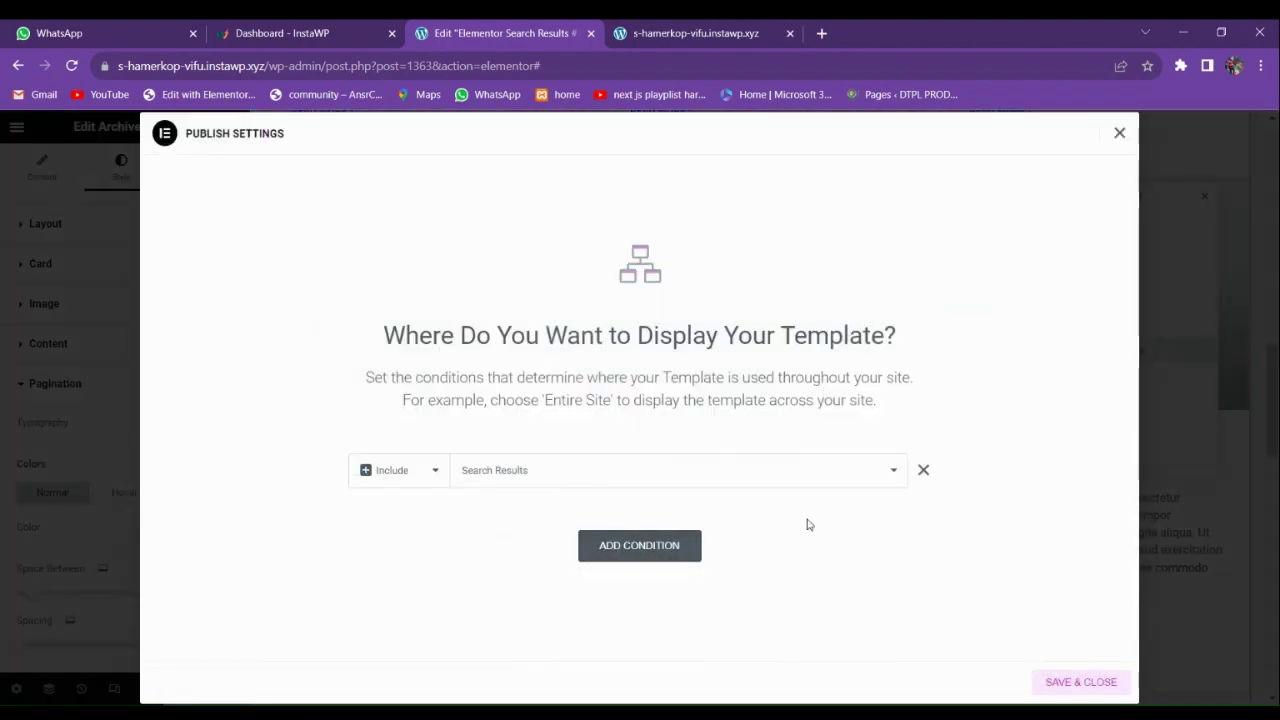
left_click(1104, 686)
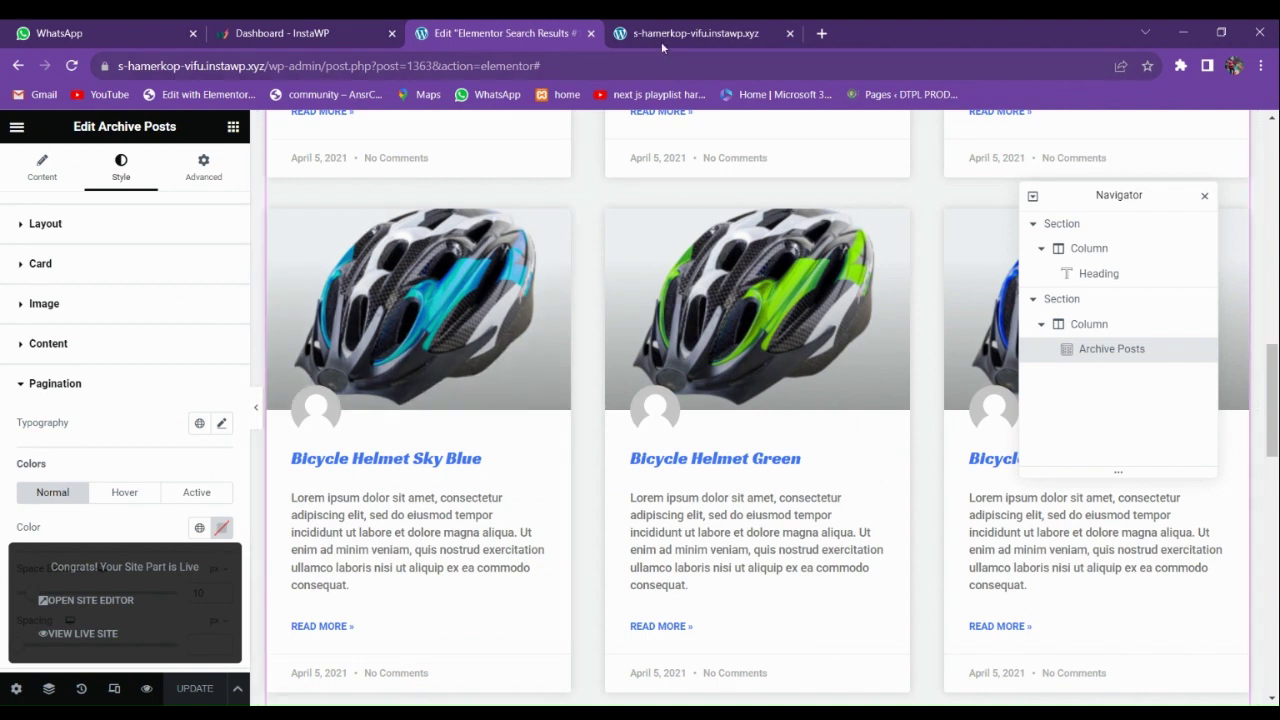
left_click(238, 690)
left_click(115, 612)
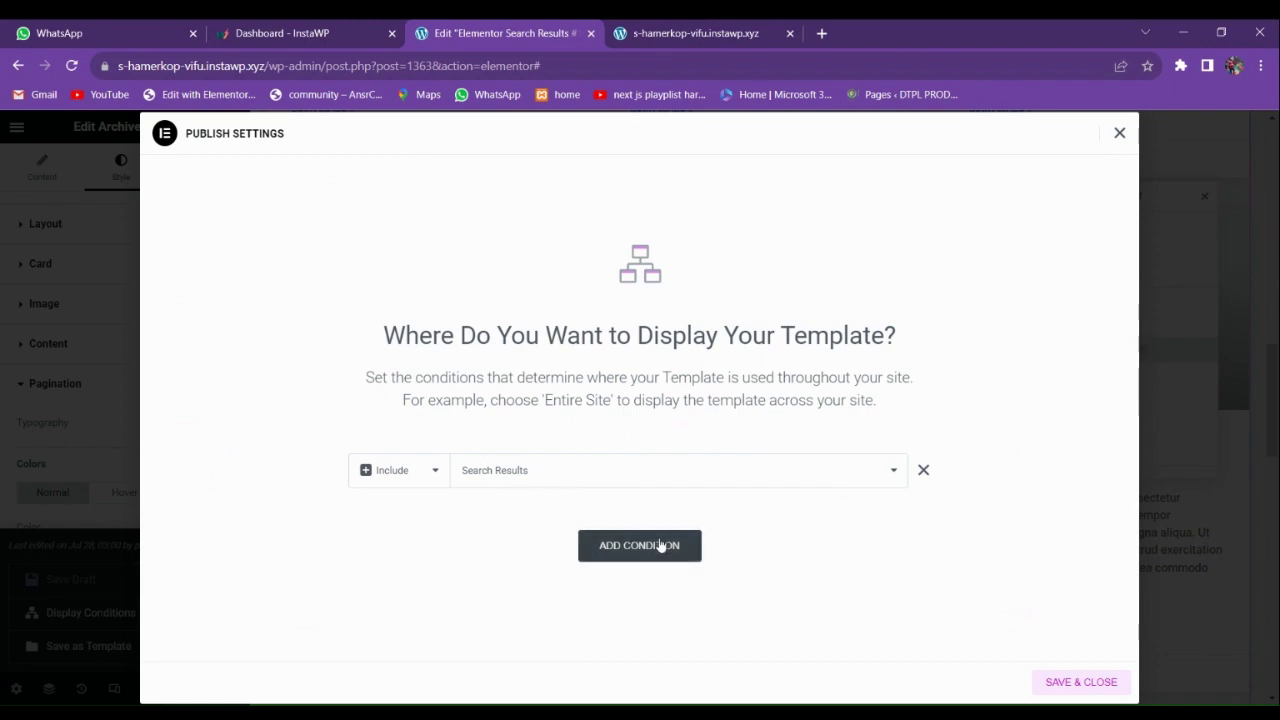
Save the template's Include Search Results display condition and reload the store's live home page.
left_click(1080, 682)
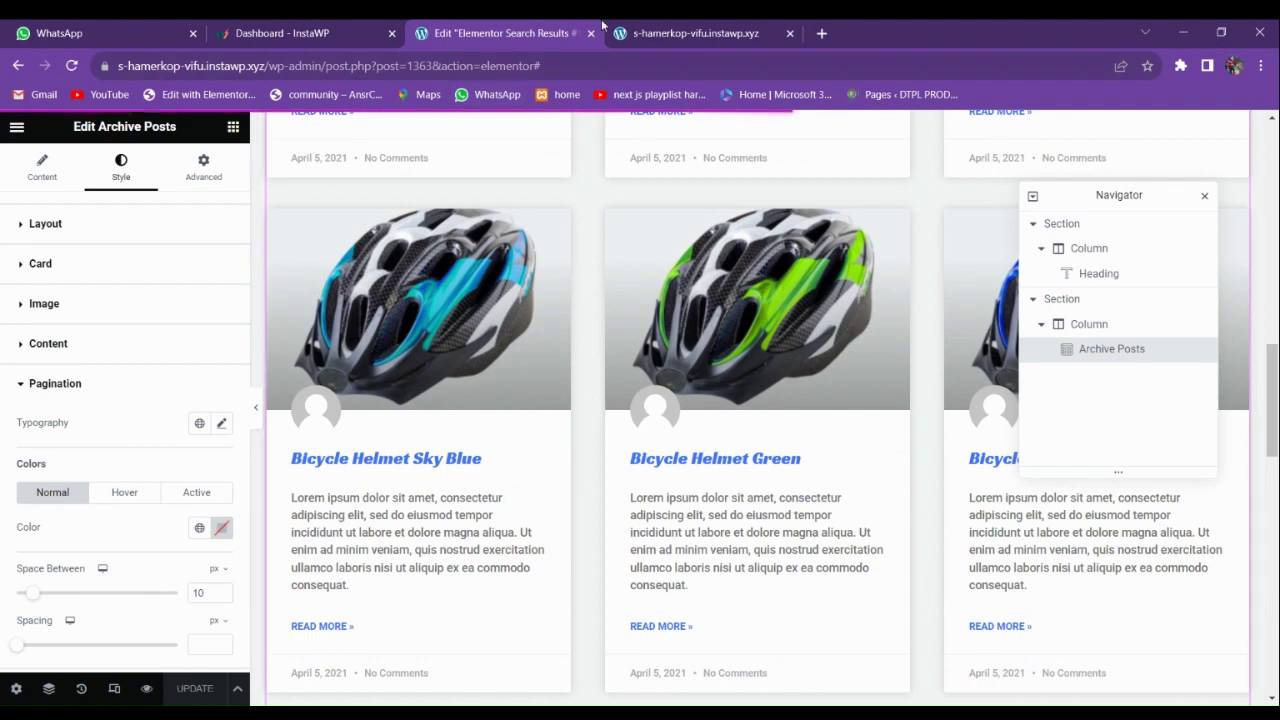
left_click(676, 24)
key("F5")
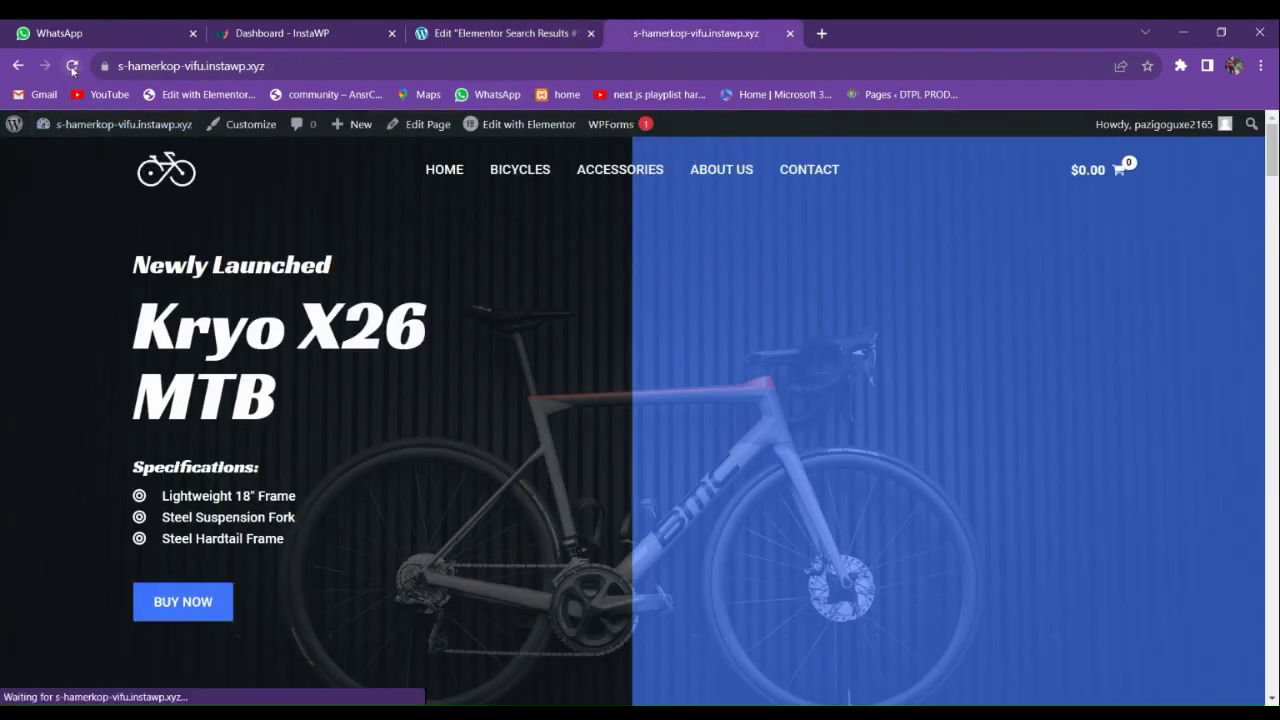
Search the store for "cycle" with the full-screen search form beside the "Search our awesome products" heading.
scroll(446, 389, "down", 4)
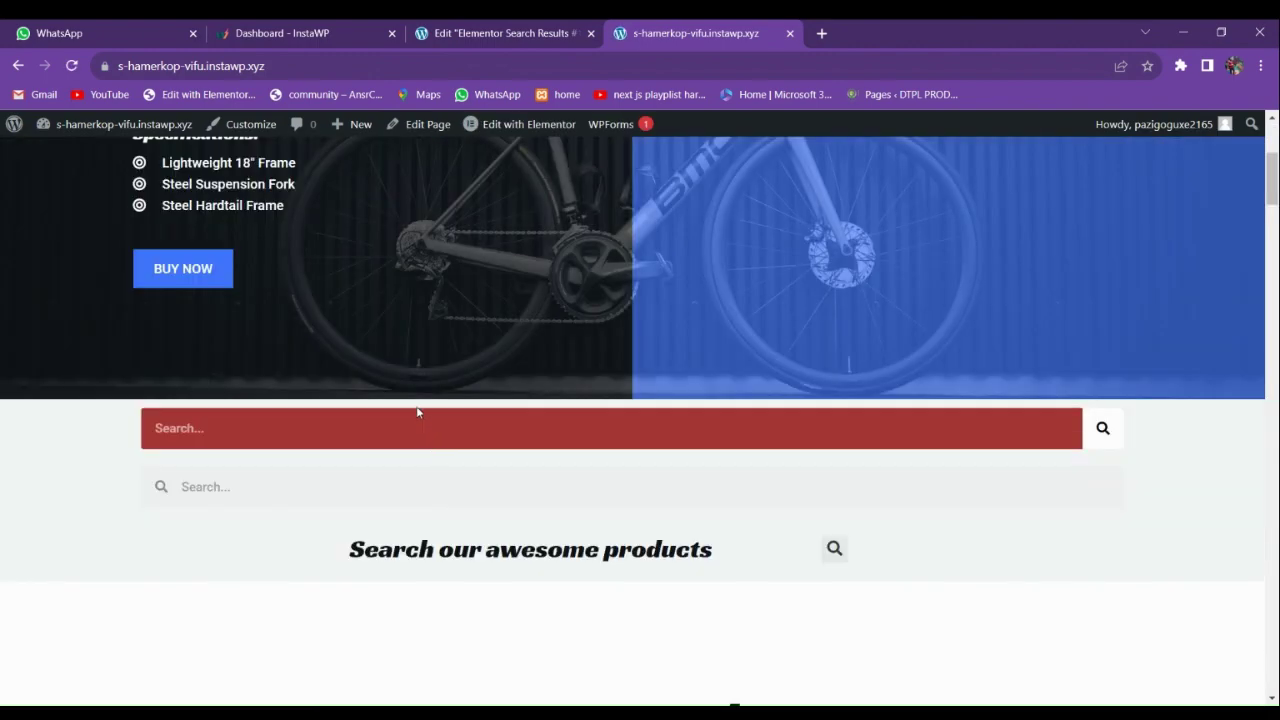
left_click(394, 491)
left_click(229, 537)
left_click(836, 550)
left_click(630, 408)
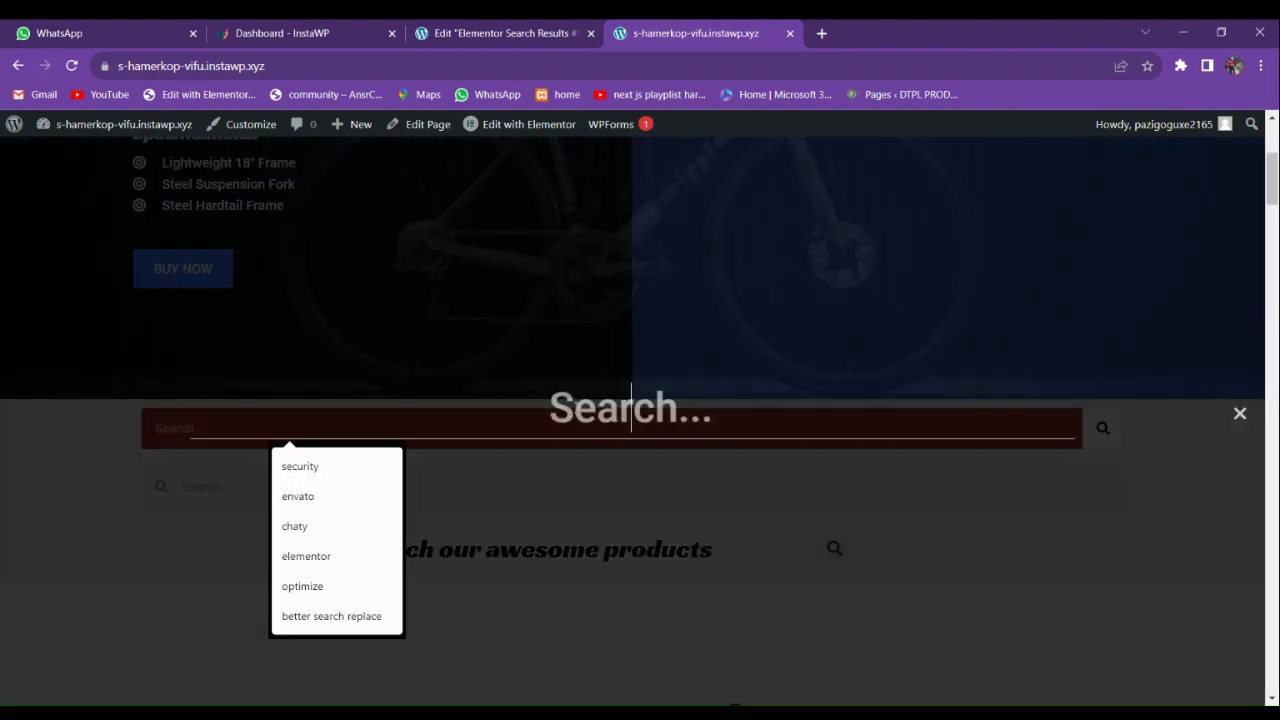
type("cycle")
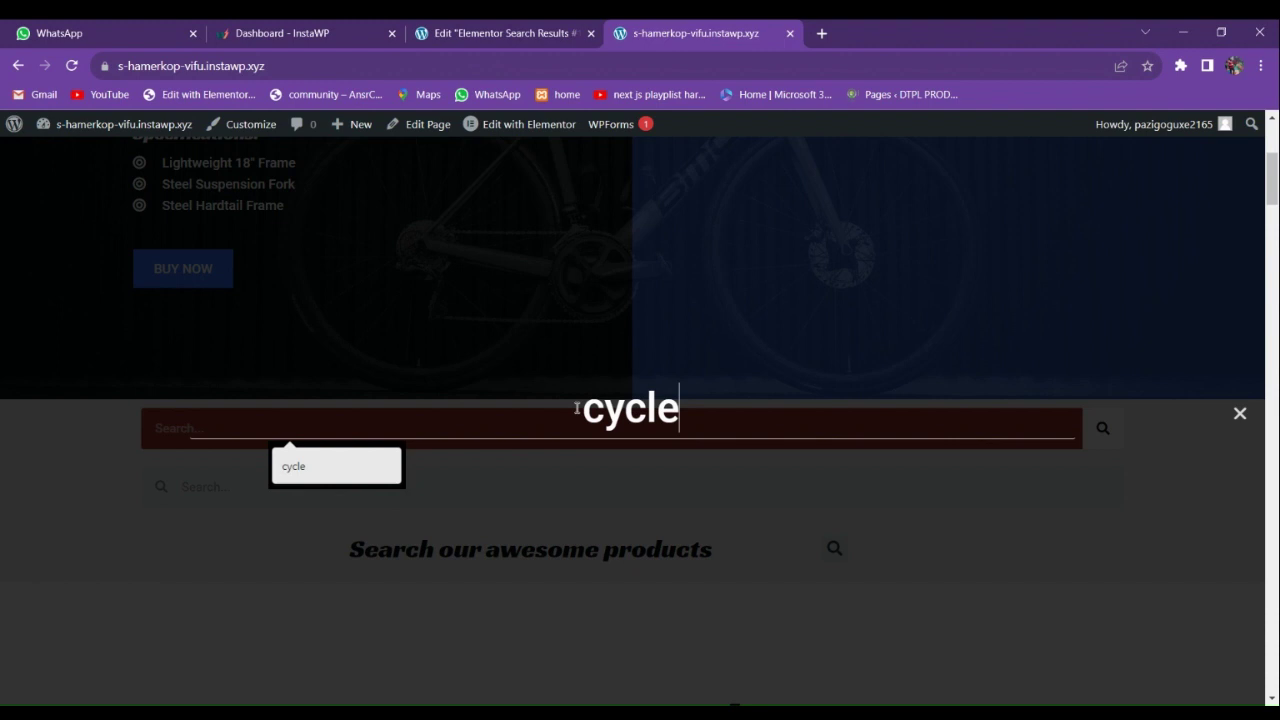
key("Return")
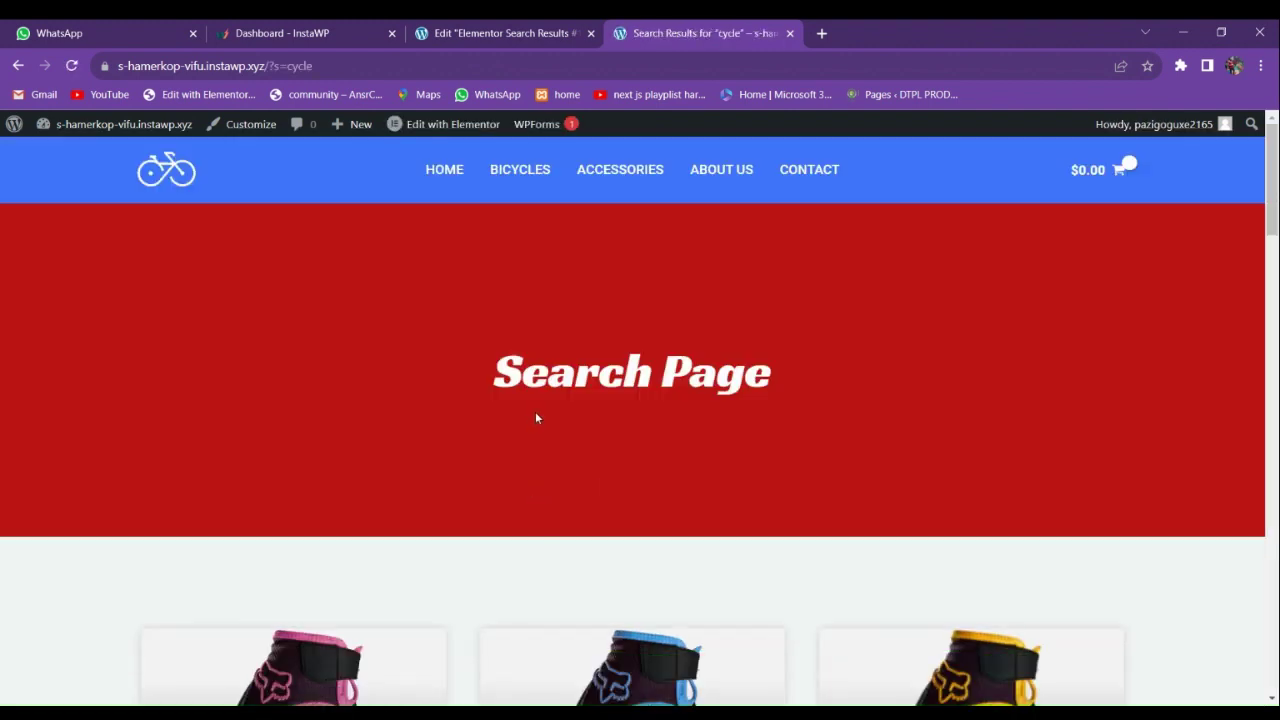
Examine the custom search results page for "cycle", including its banner, product cards, gaps and pagination.
scroll(535, 413, "down", 7)
scroll(536, 419, "up", 1)
scroll(536, 419, "up", 7)
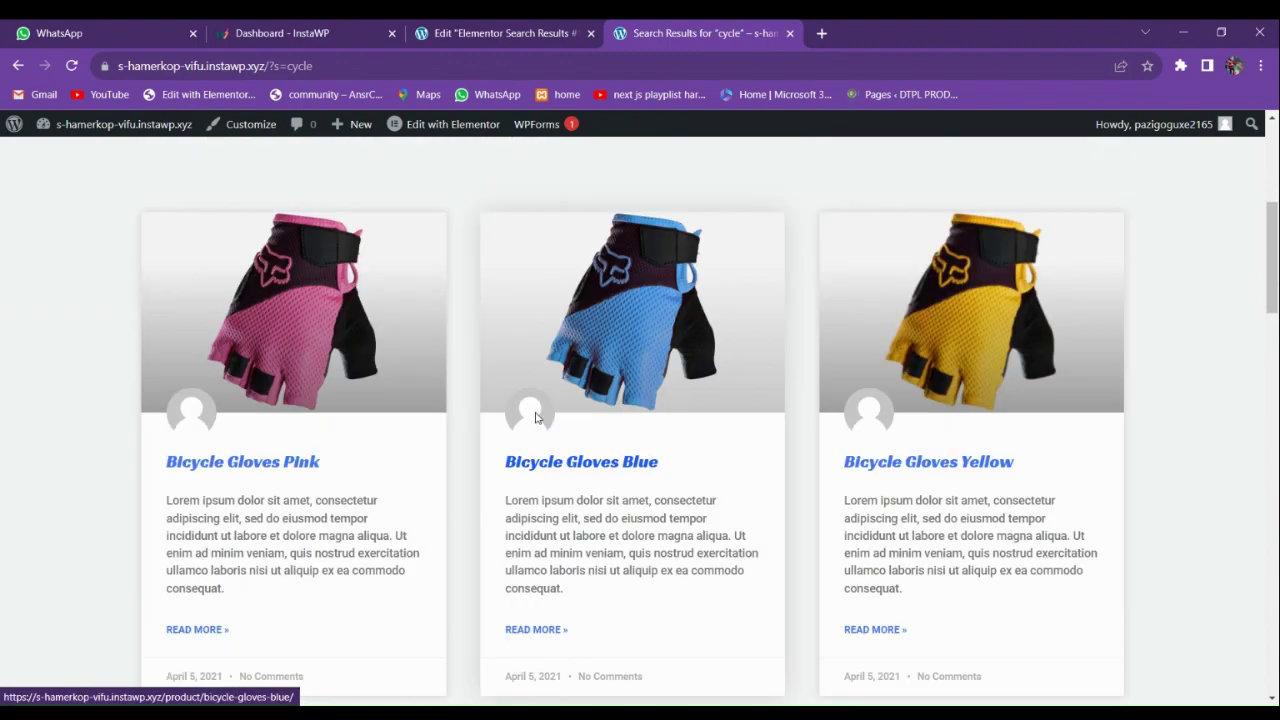
scroll(535, 411, "down", 5)
scroll(535, 422, "down", 15)
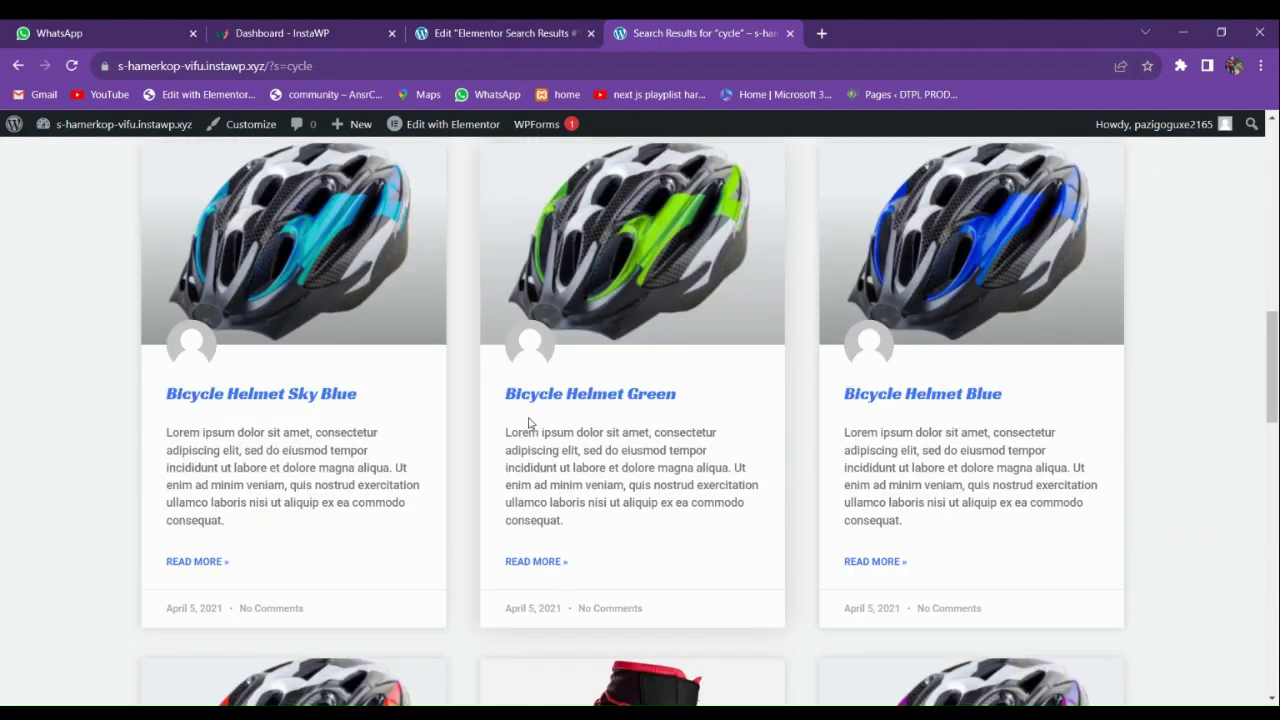
scroll(543, 430, "up", 5)
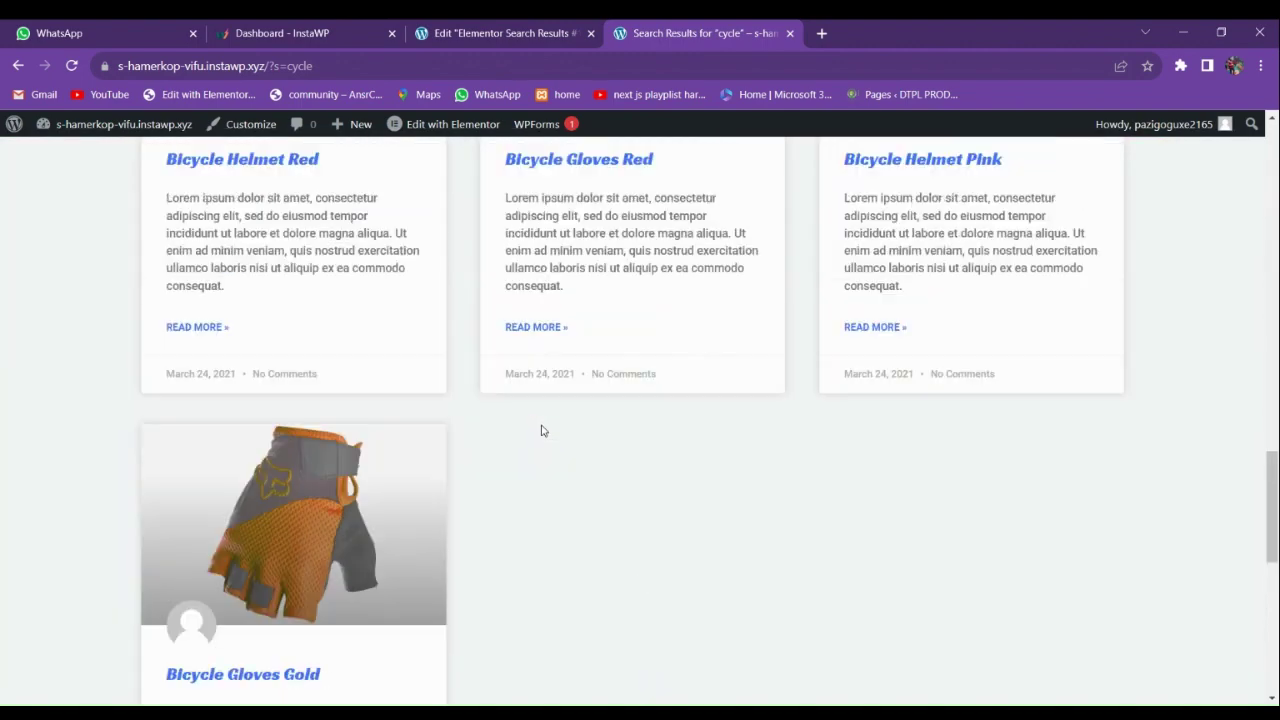
scroll(540, 428, "up", 3)
scroll(531, 426, "down", 6)
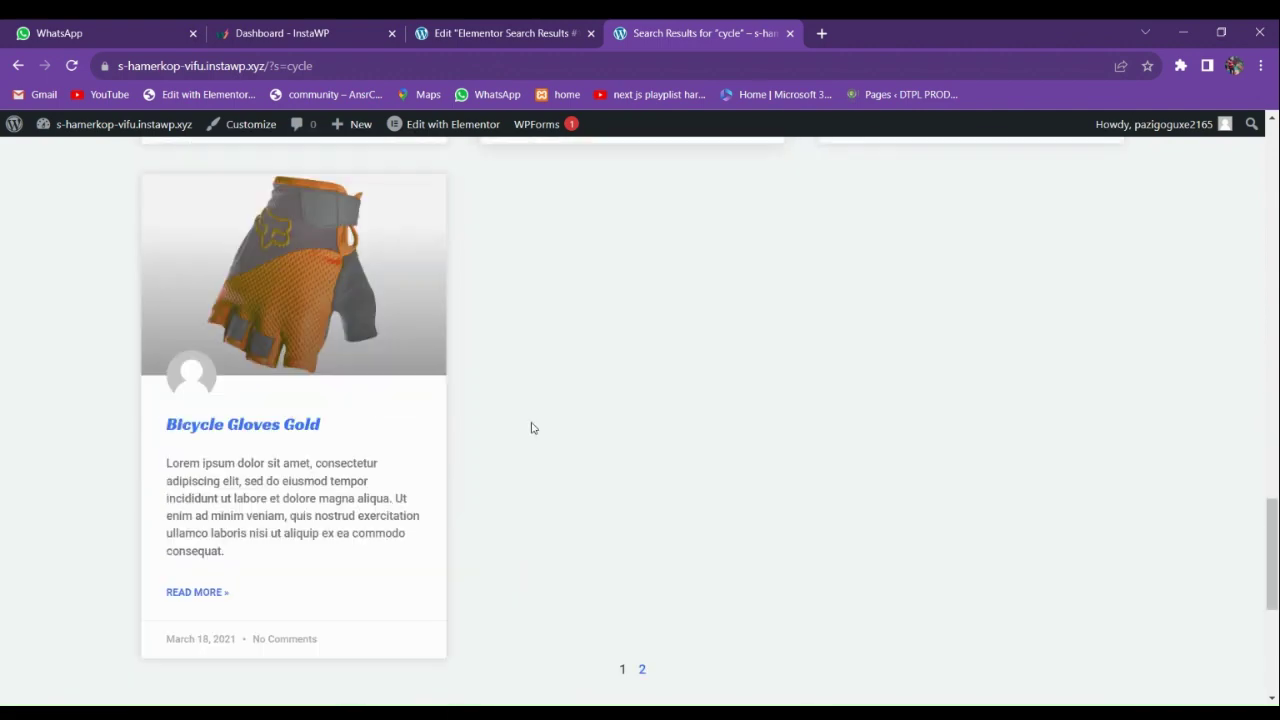
scroll(531, 427, "up", 3)
scroll(531, 427, "up", 6)
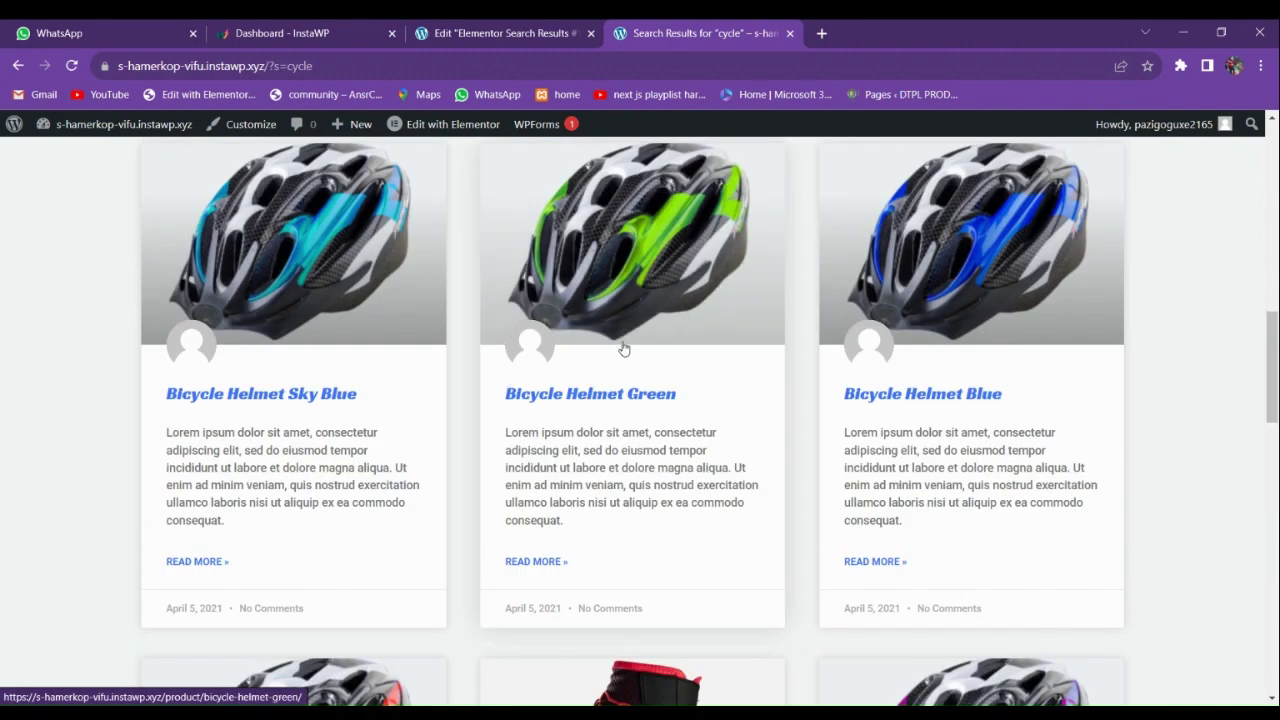
Open the Bicycle Helmet Green product from the search results, look over its page, and return to the home page.
left_click(570, 561)
scroll(640, 450, "down", 5)
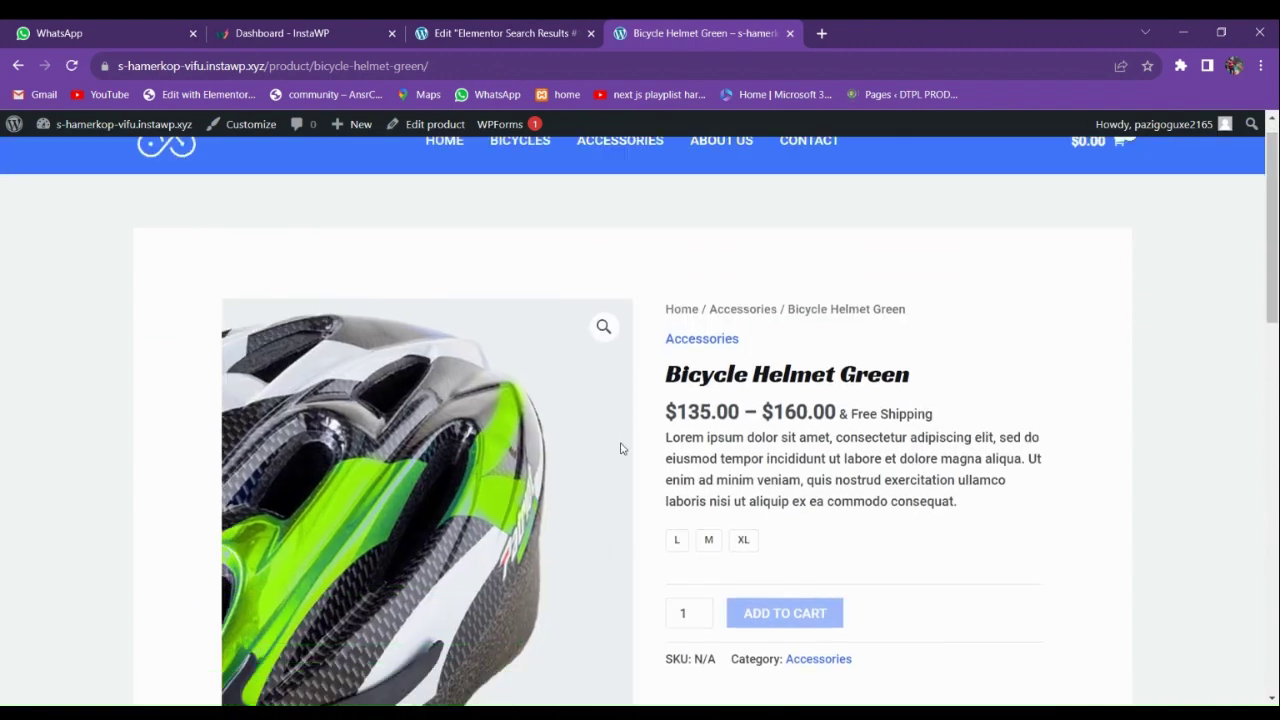
scroll(600, 430, "down", 10)
scroll(543, 415, "up", 15)
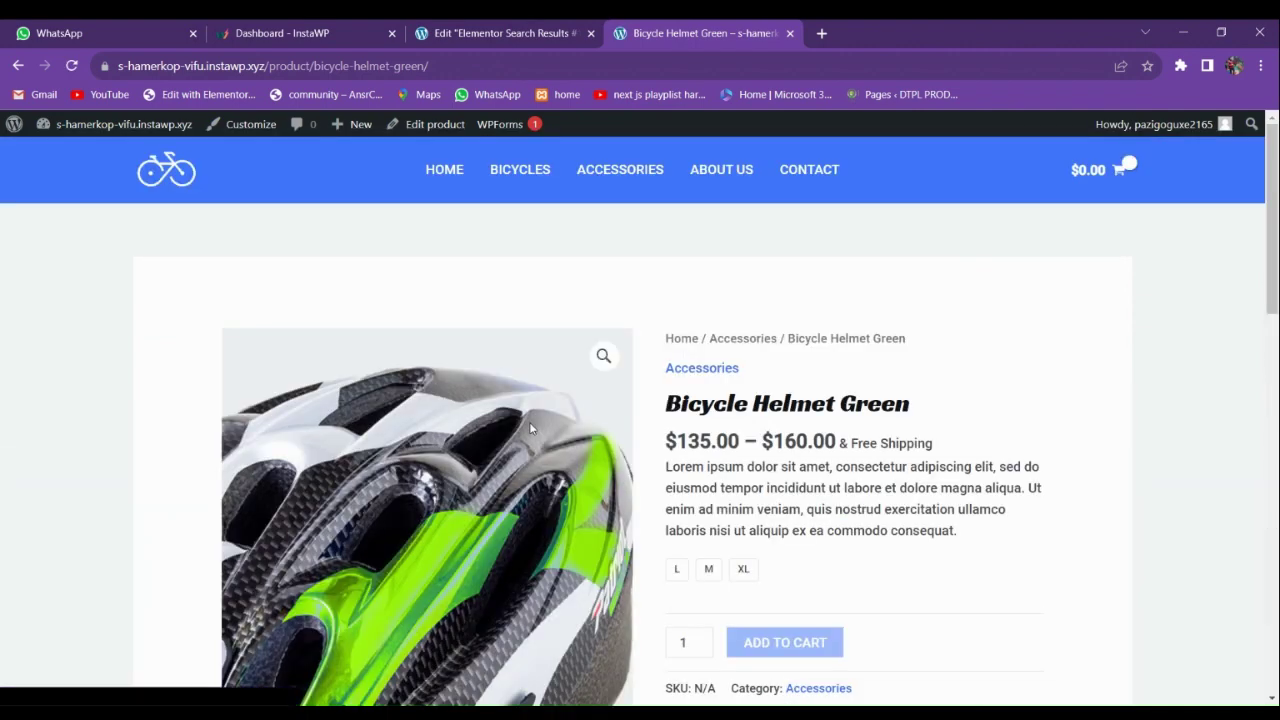
left_click(443, 170)
In the Elementor template, remove Date and Comments from the Archive Posts meta data and update the template.
key("ctrl+shift+Tab")
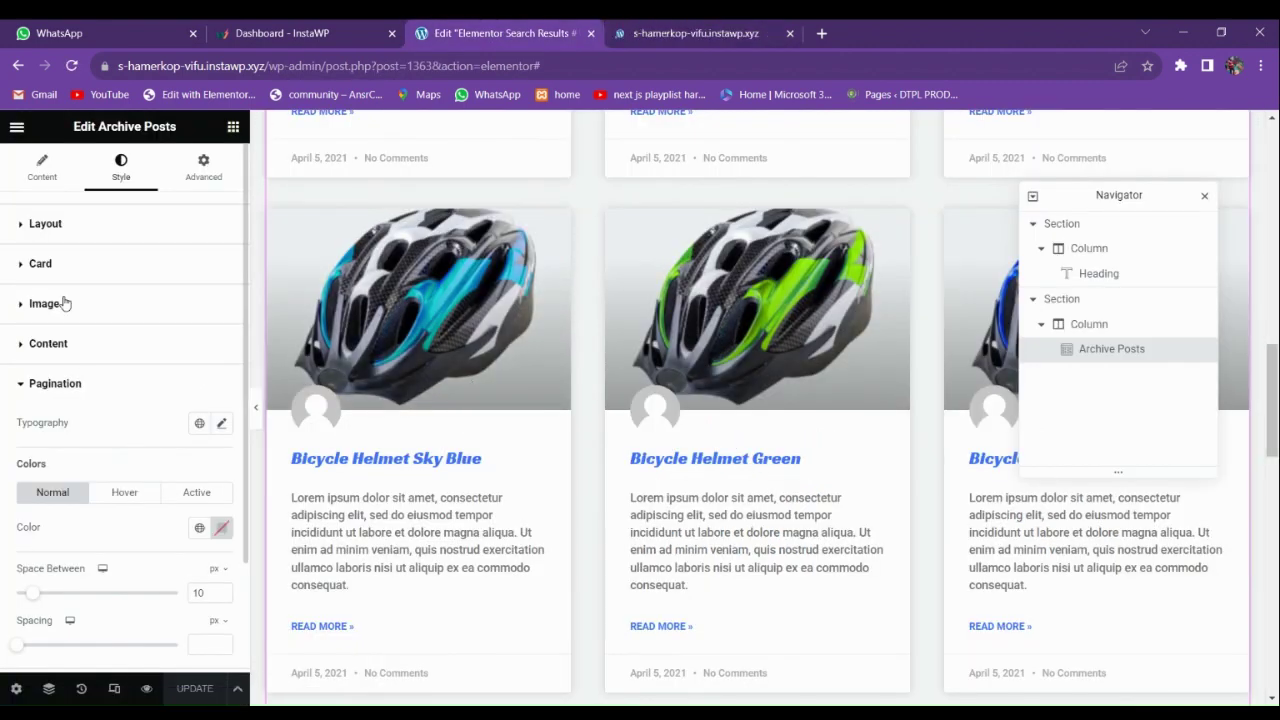
left_click(45, 224)
left_click(42, 168)
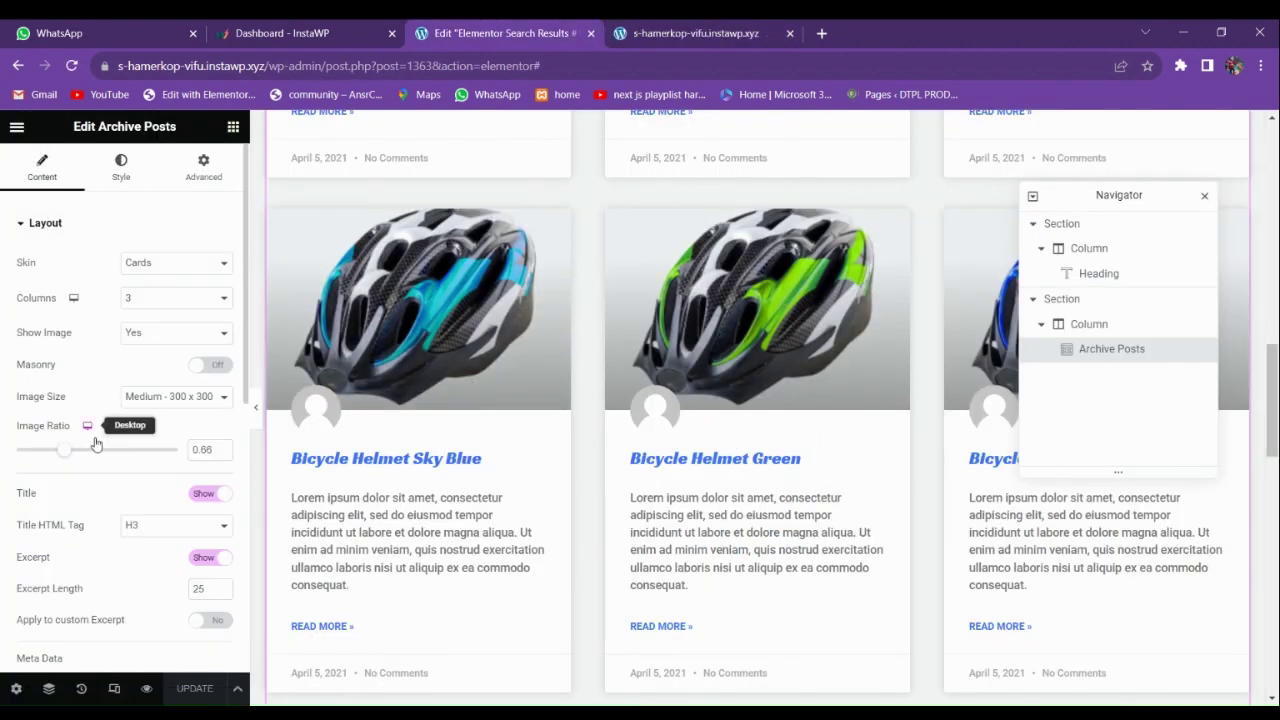
scroll(95, 443, "down", 2)
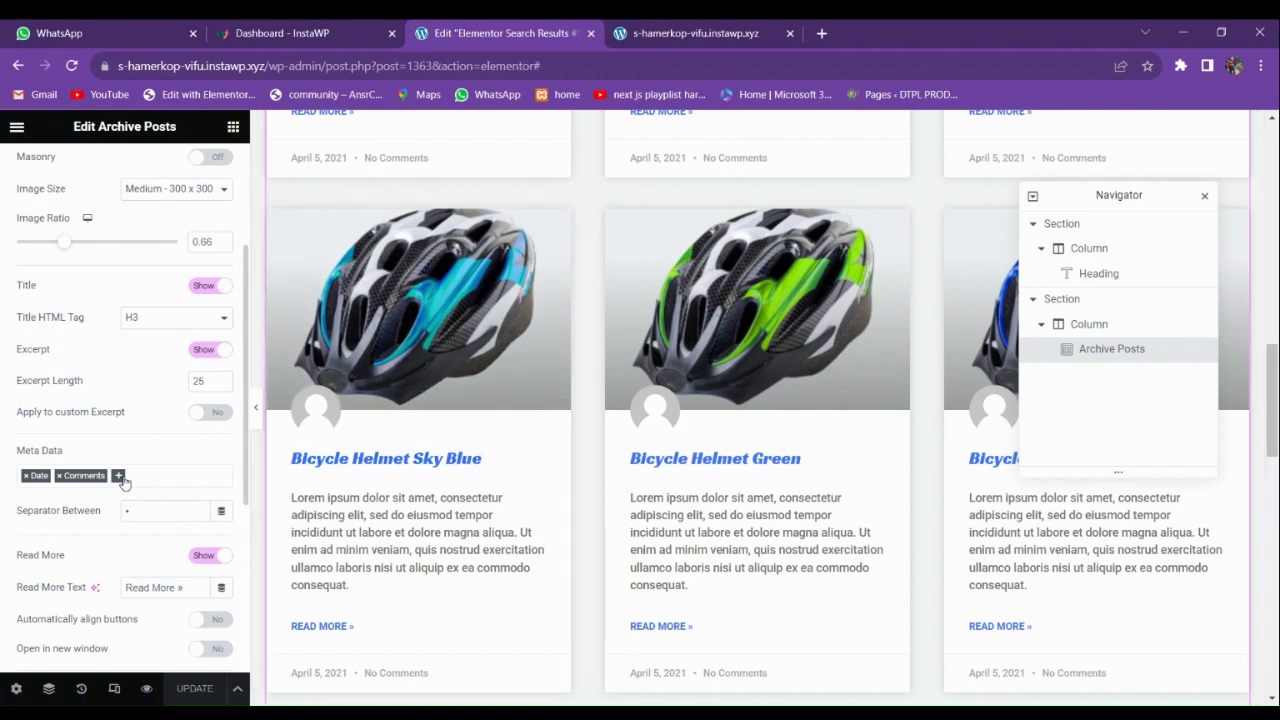
left_click(25, 476)
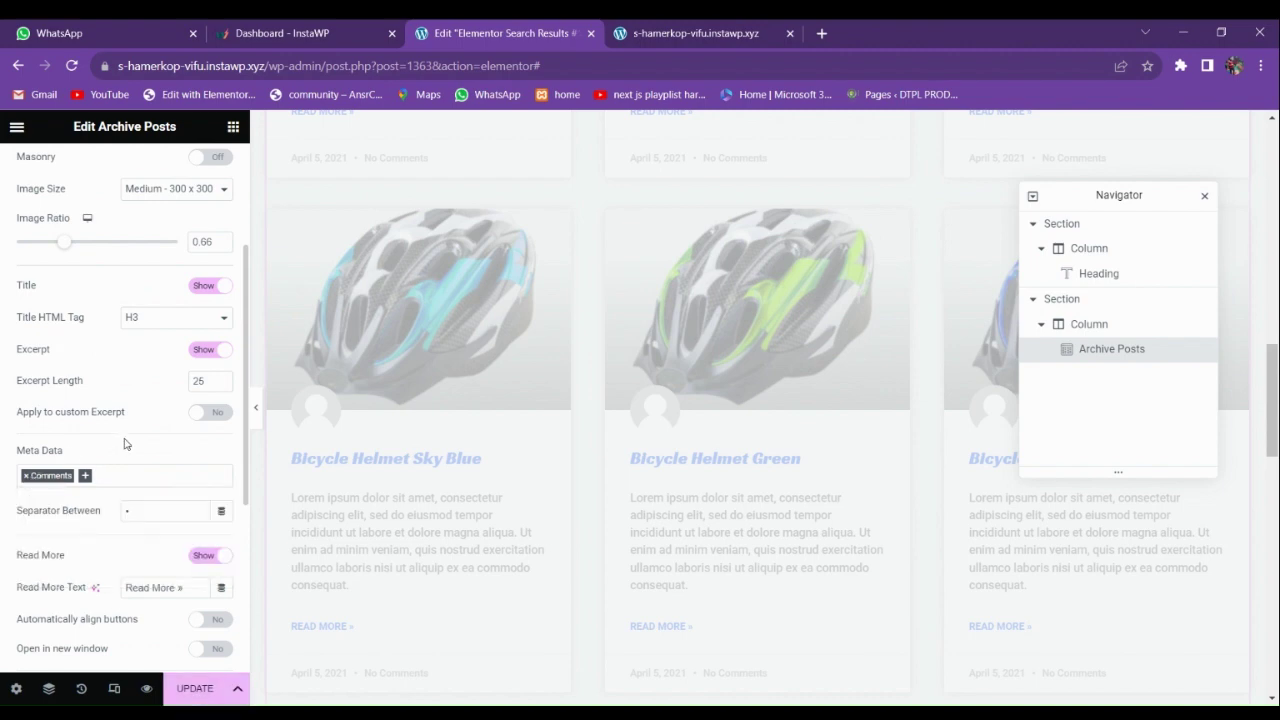
left_click(25, 476)
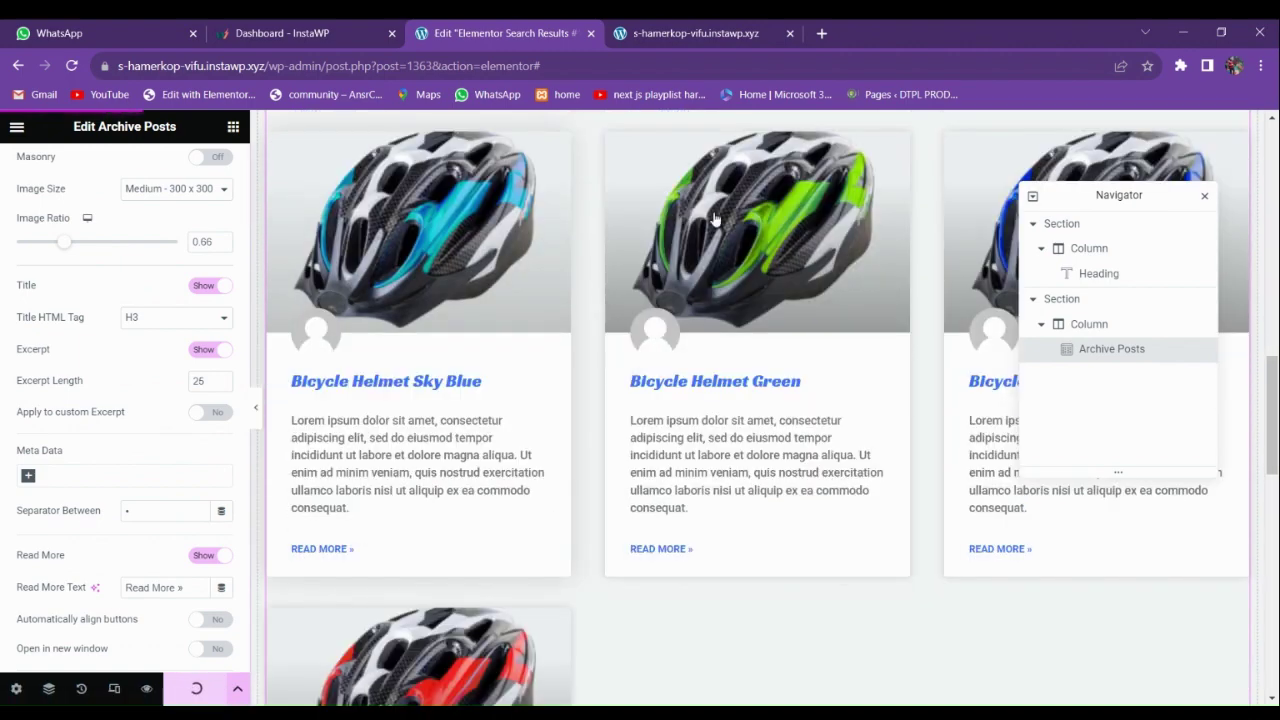
Return to the live home page and run the full-screen search for "cycle" again to test the updated template.
left_click(695, 33)
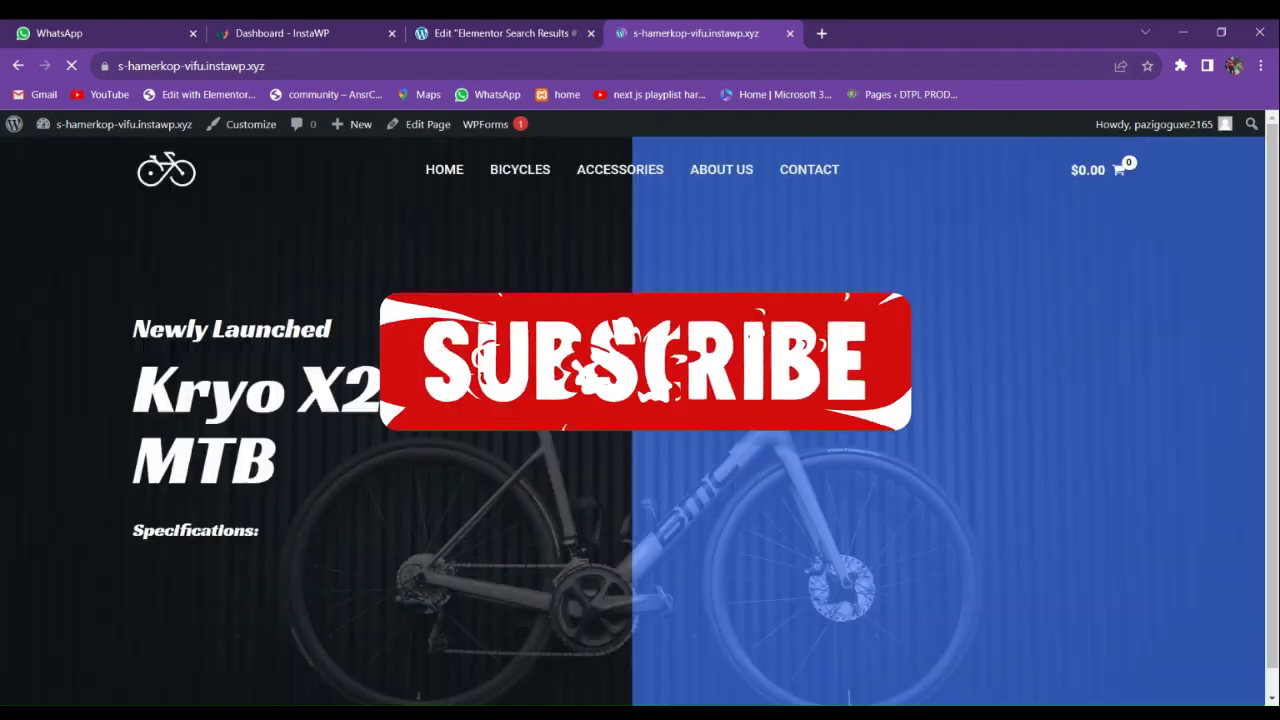
scroll(556, 450, "down", 6)
scroll(556, 457, "up", 1)
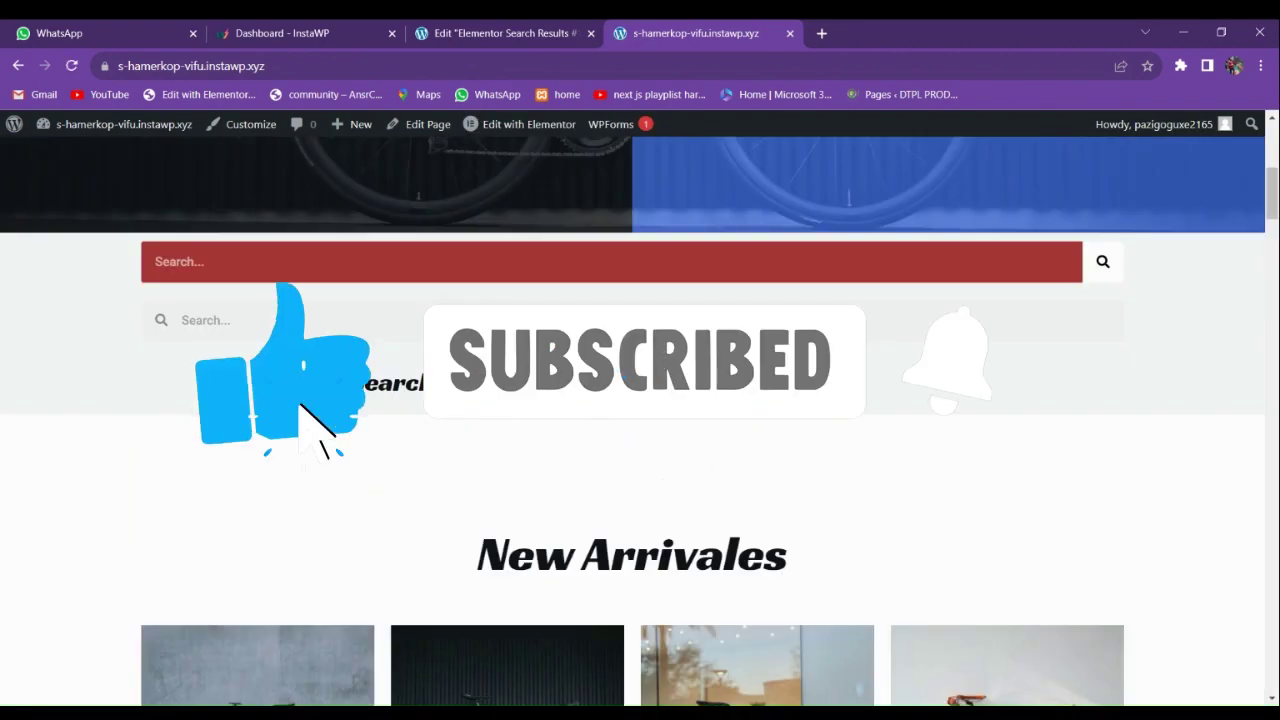
left_click(834, 380)
type("cycl")
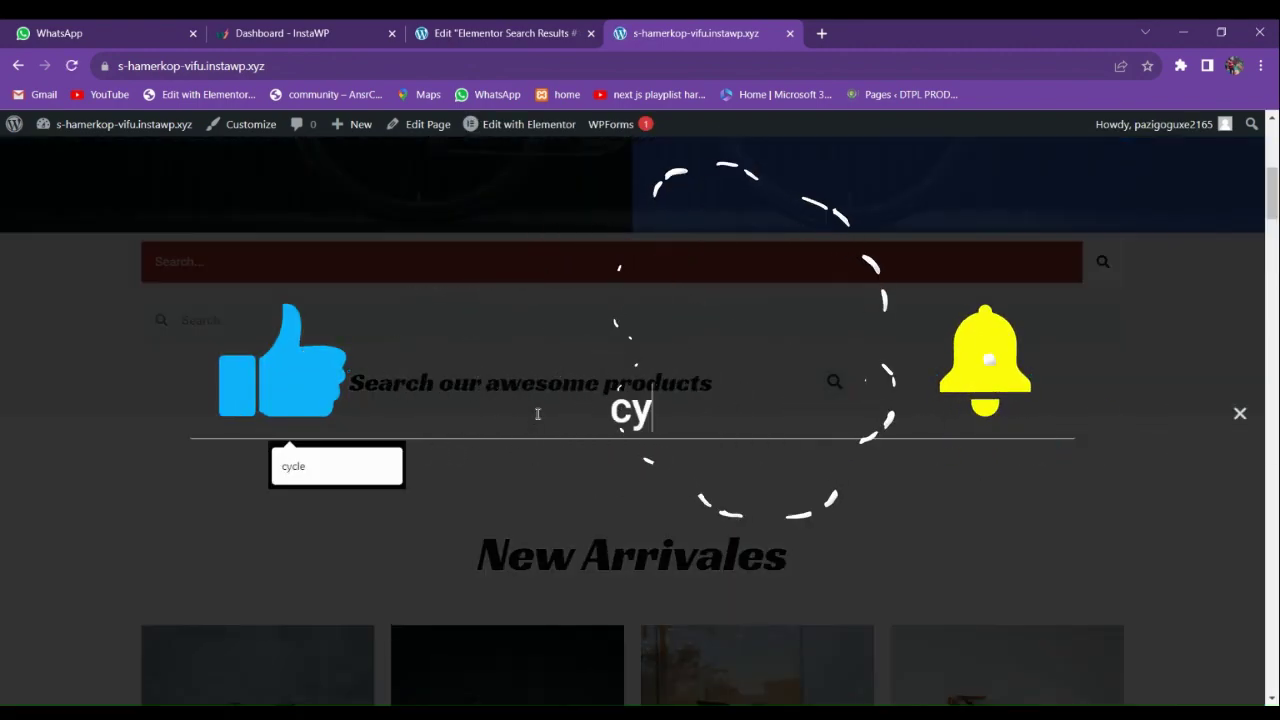
type("e")
key("Return")
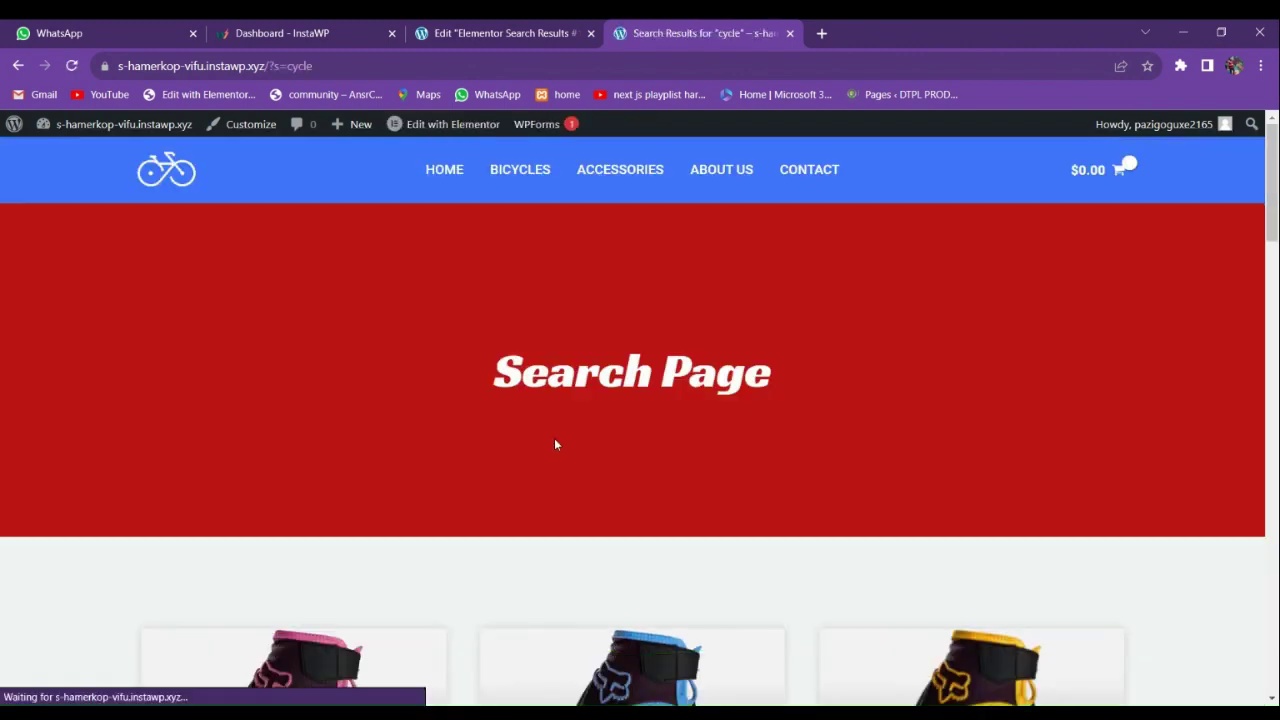
Check the meta data area of the product cards throughout the updated "cycle" search results page.
scroll(556, 440, "down", 4)
scroll(600, 540, "down", 3)
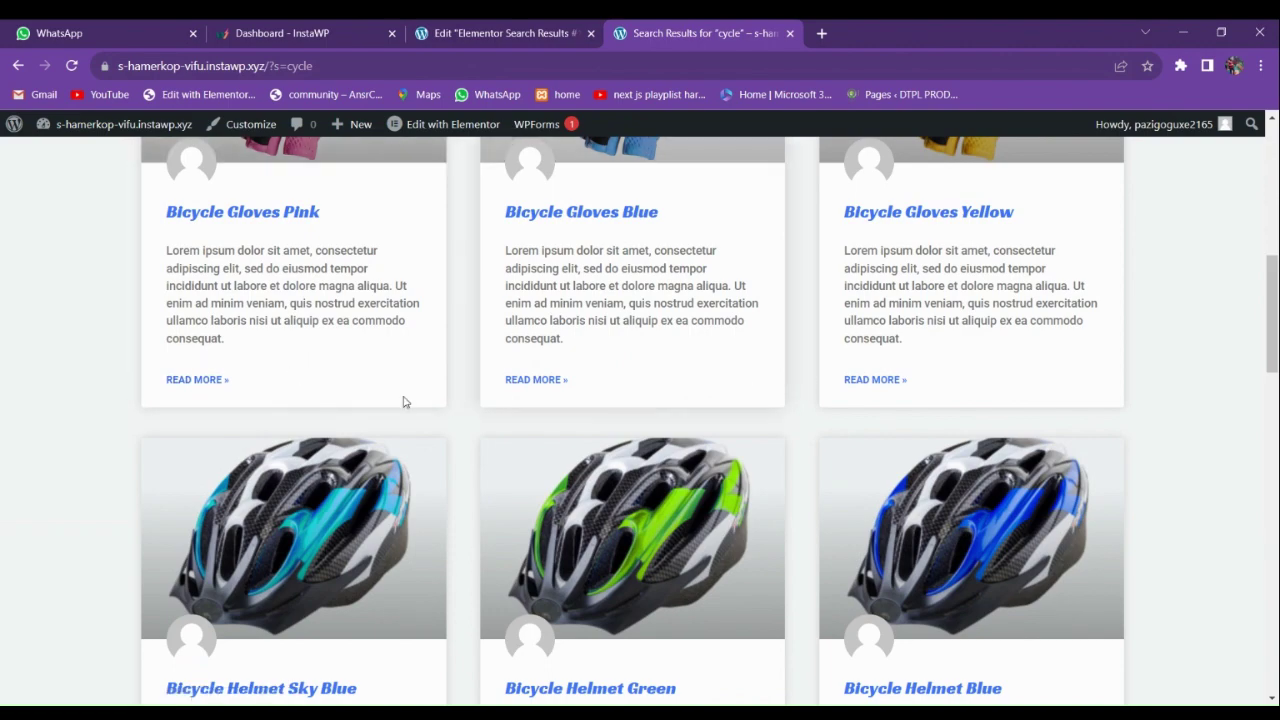
scroll(580, 460, "down", 3)
scroll(593, 470, "down", 3)
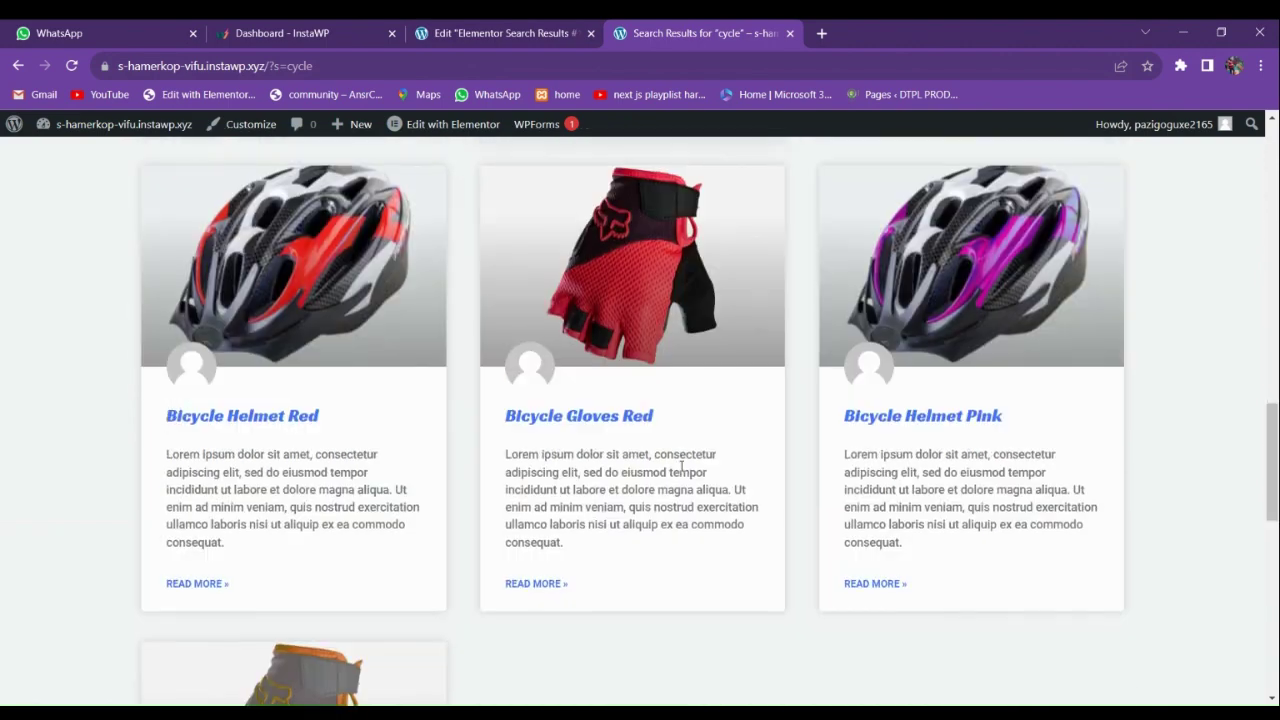
scroll(680, 471, "up", 12)
scroll(676, 471, "down", 20)
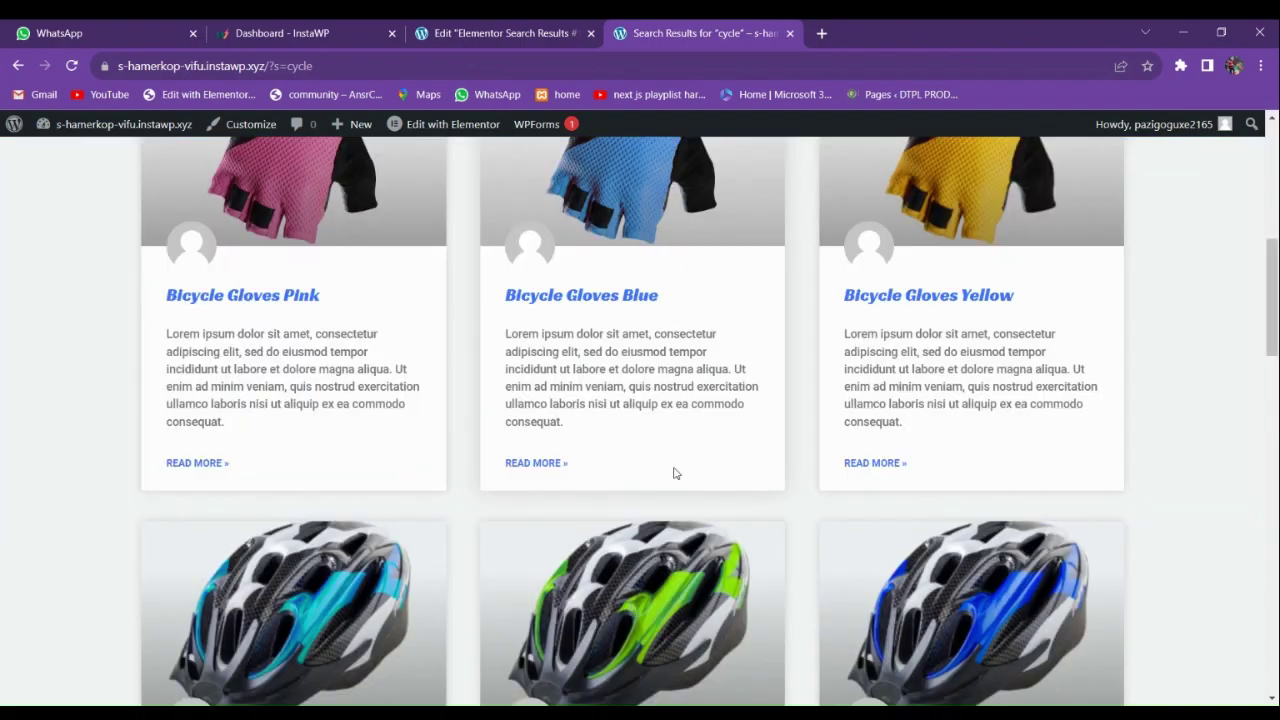
scroll(668, 476, "up", 7)
scroll(666, 479, "up", 10)
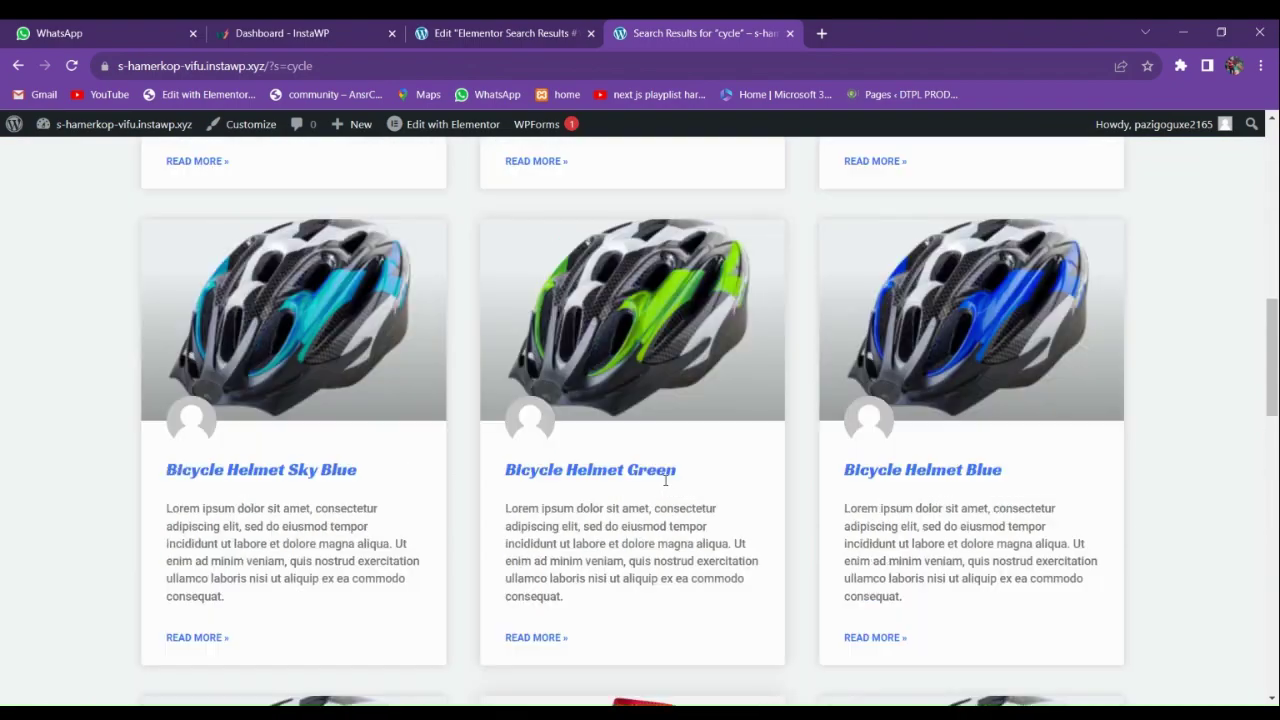
scroll(663, 479, "up", 2)
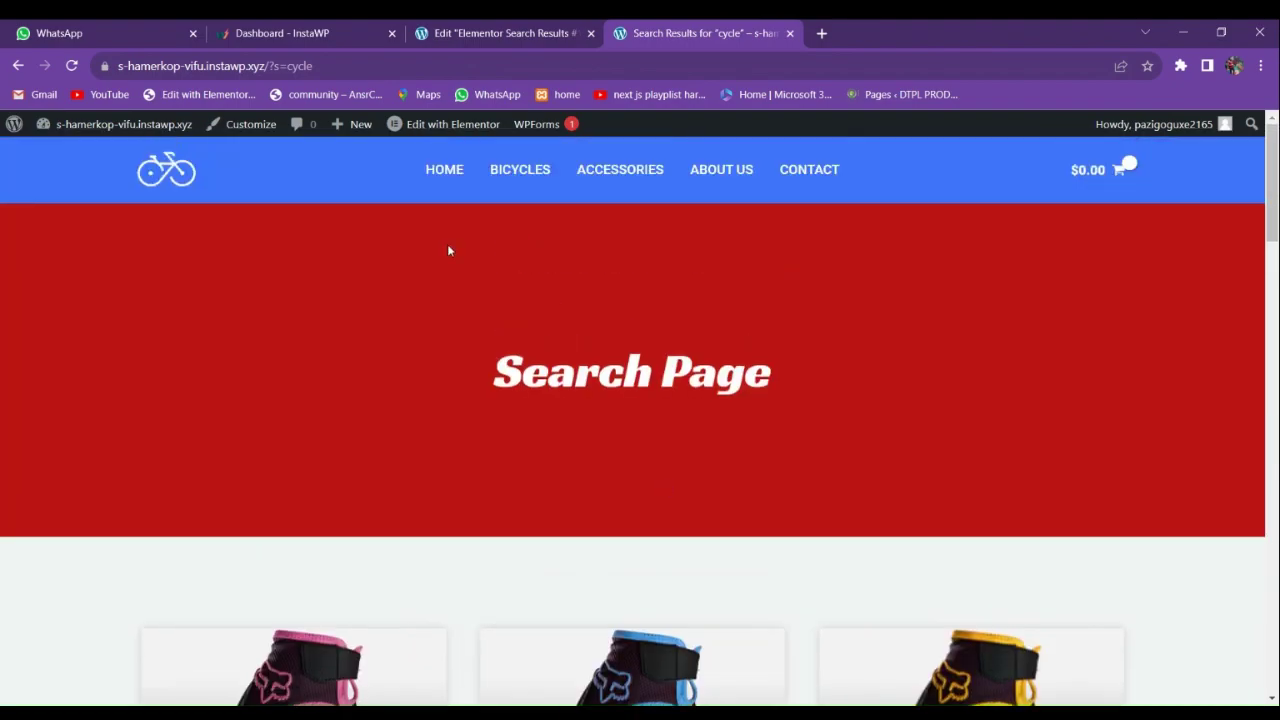
Go back to the home page and review the three search forms below the hero section.
left_click(443, 172)
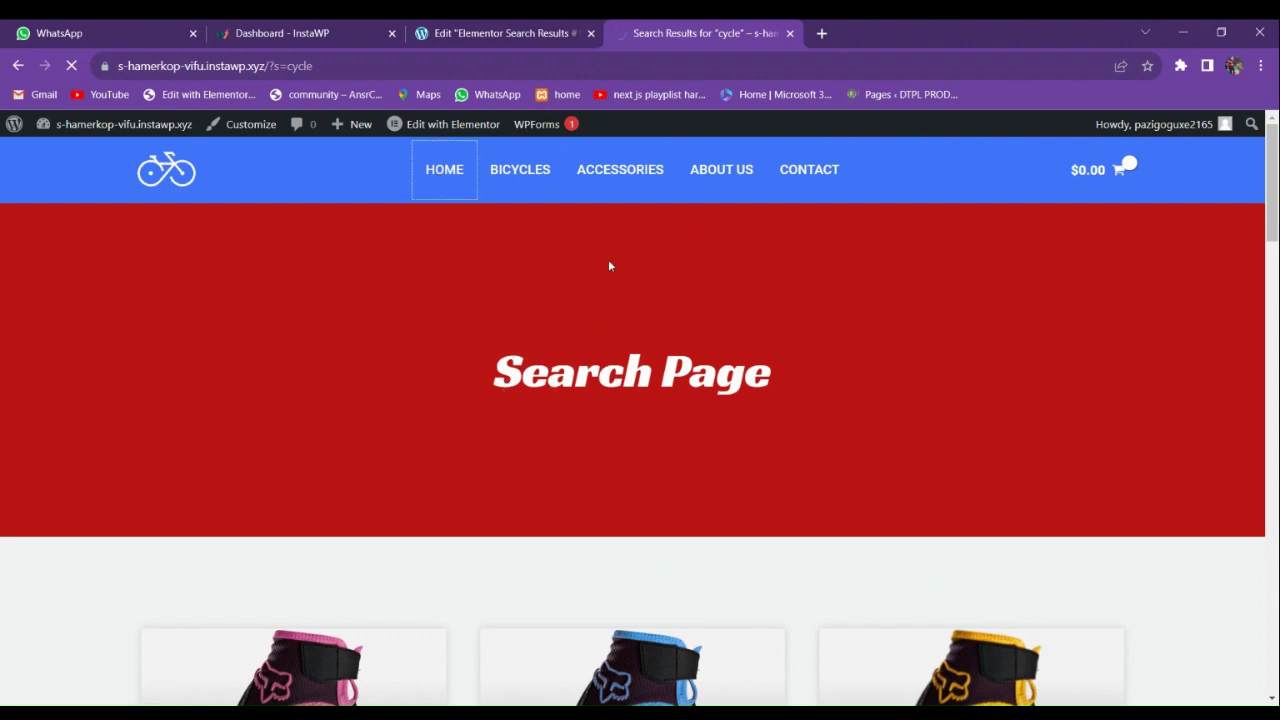
scroll(587, 380, "down", 4)
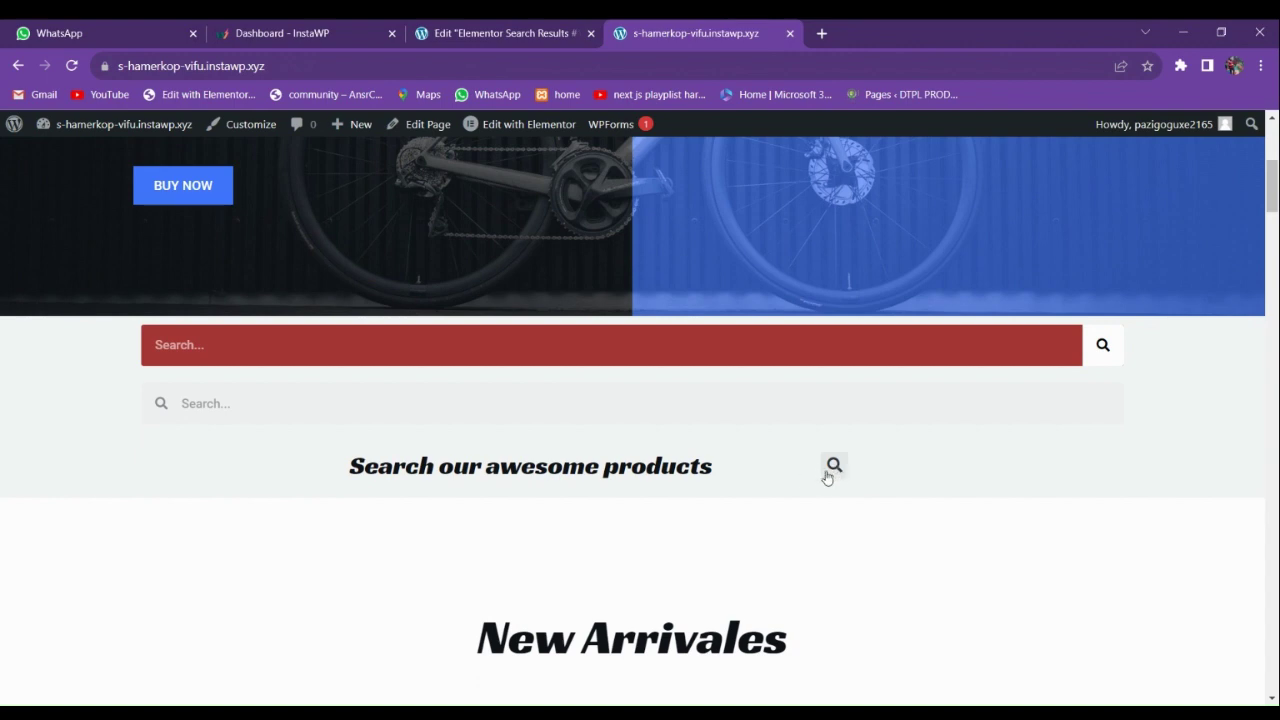
scroll(828, 462, "up", 4)
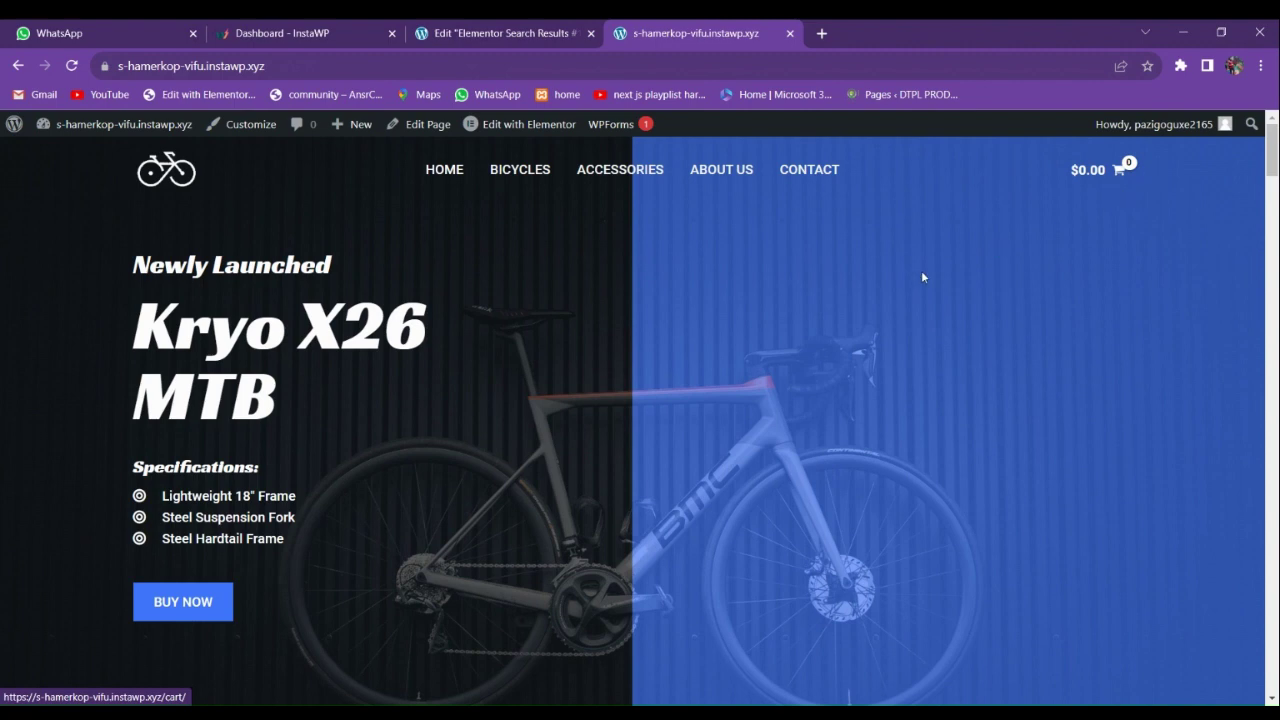
scroll(865, 300, "down", 4)
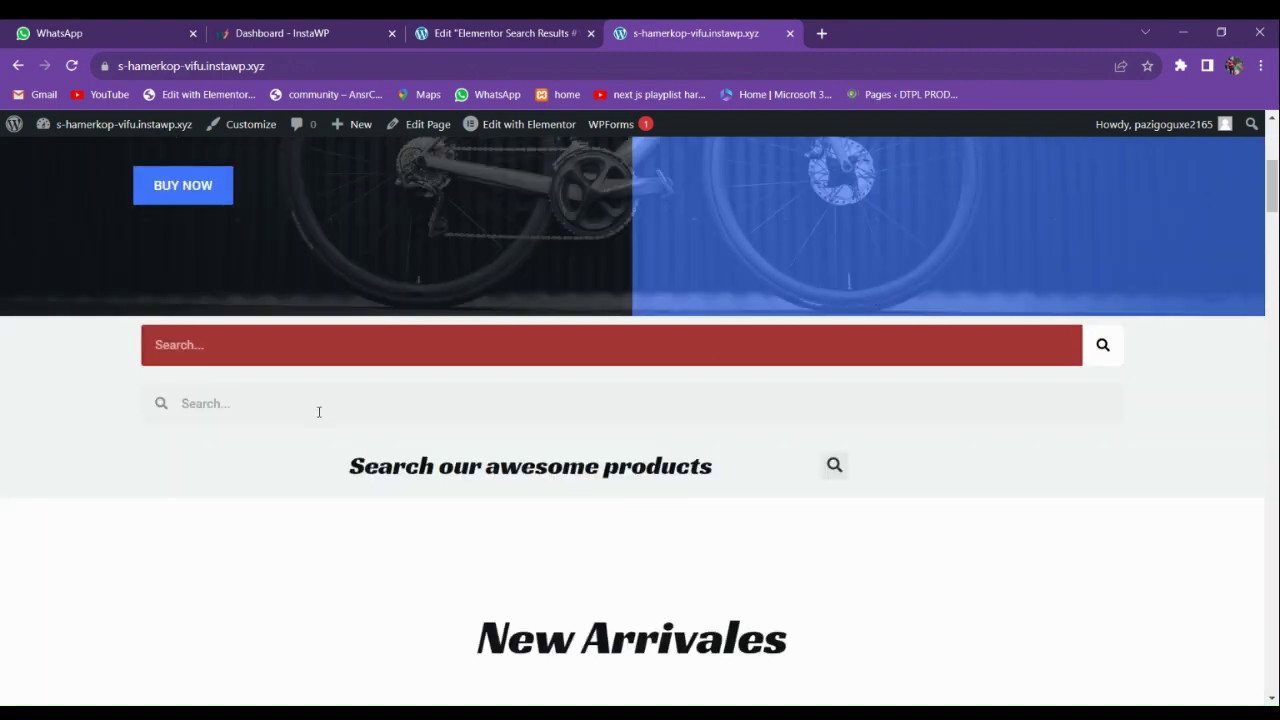
scroll(426, 432, "up", 4)
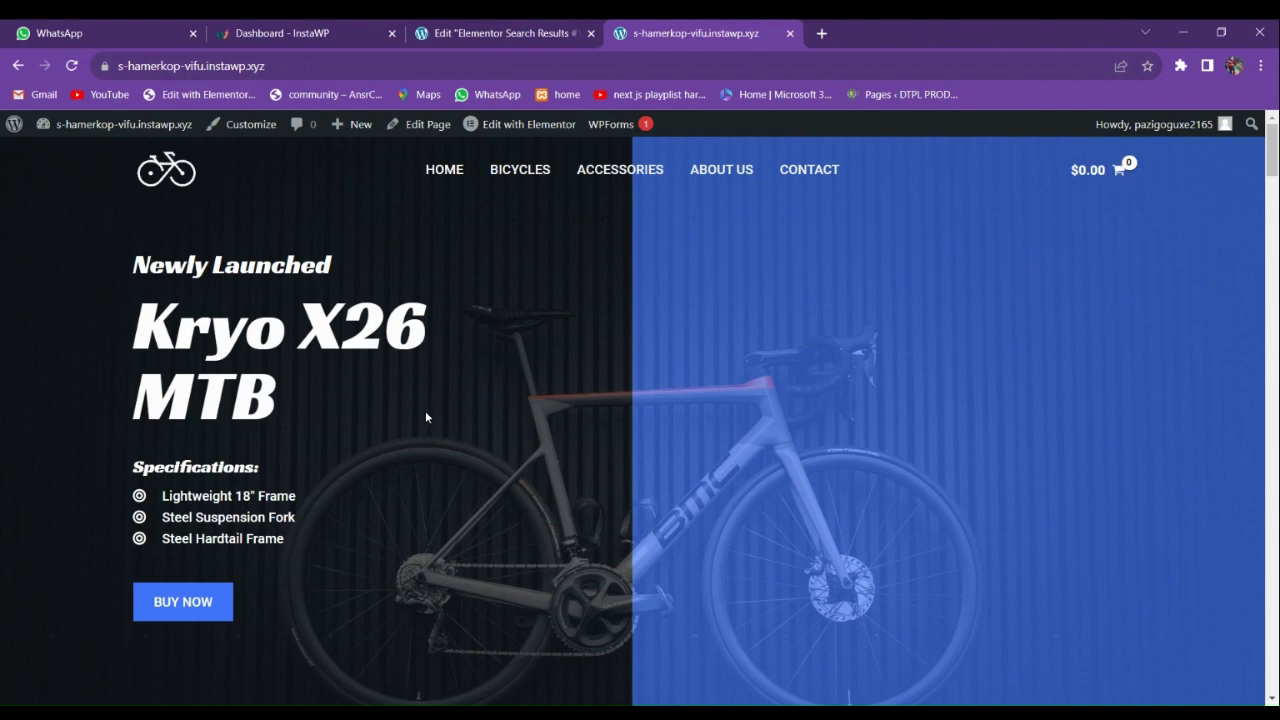
scroll(425, 410, "down", 3)
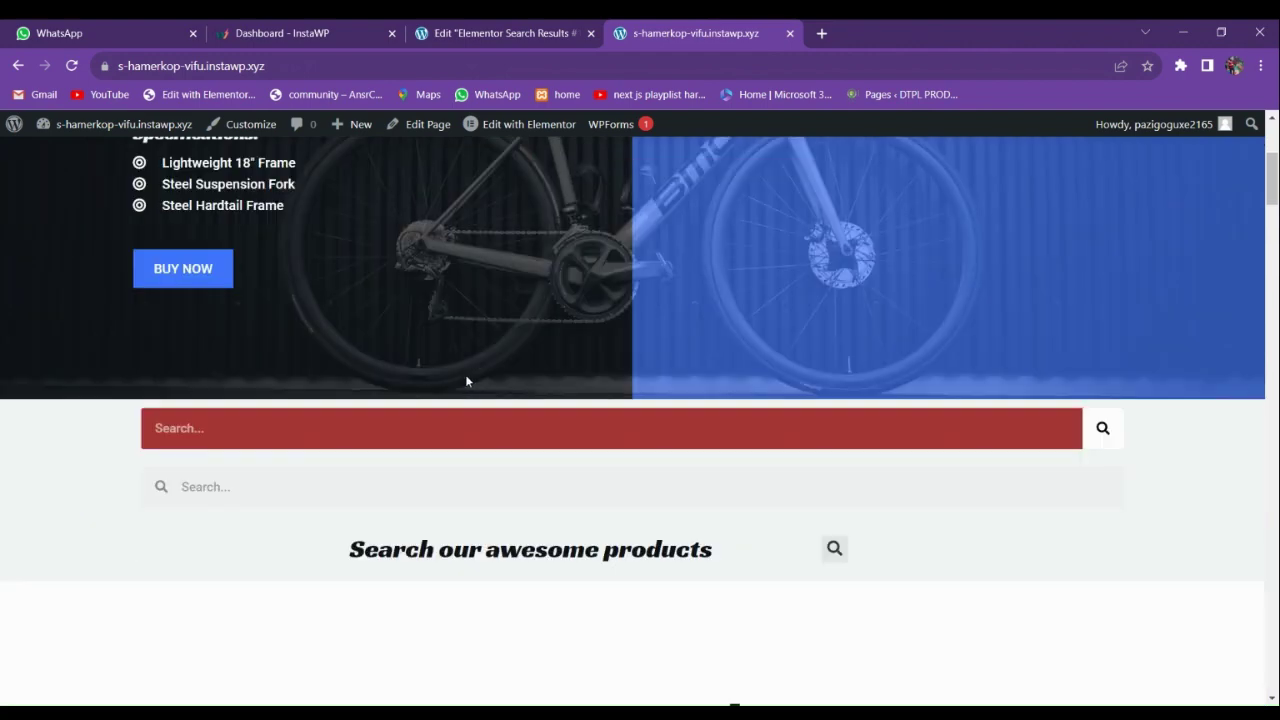
scroll(472, 400, "up", 3)
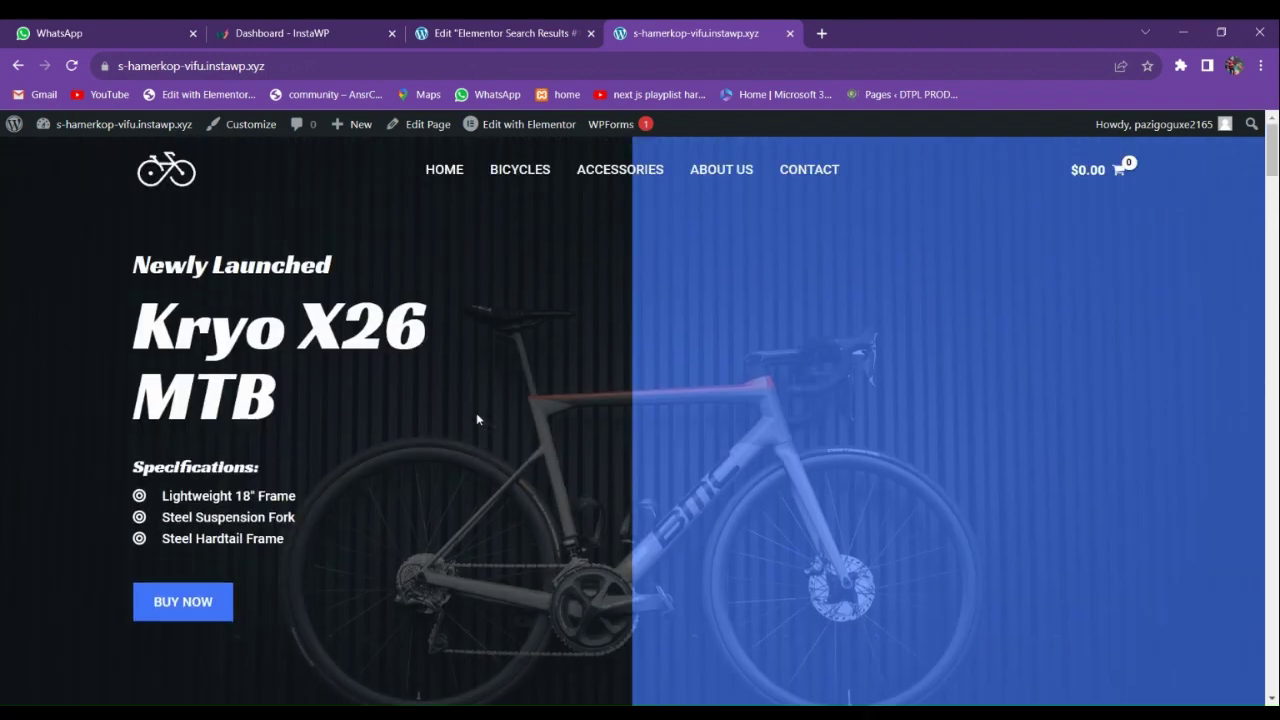